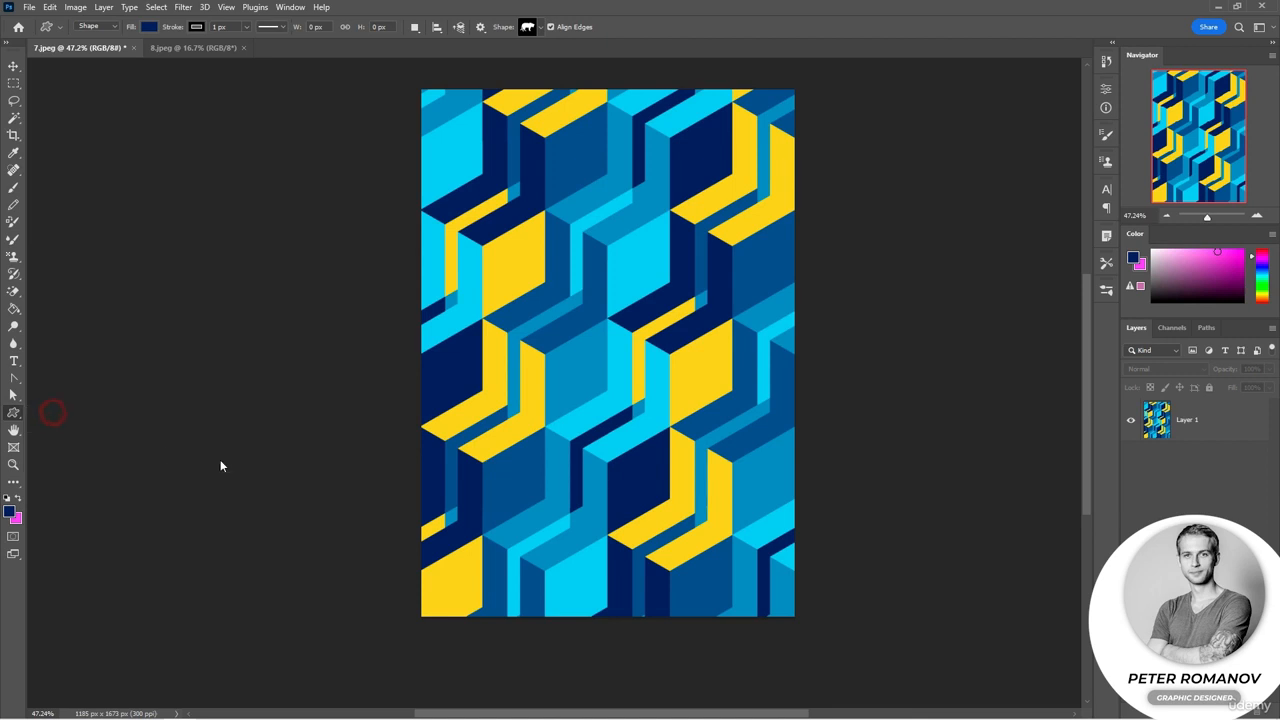
Step: Draw a rectangle across the bottom of the poster, about 1648 × 521 px
left_click_drag(339, 455, 857, 617)
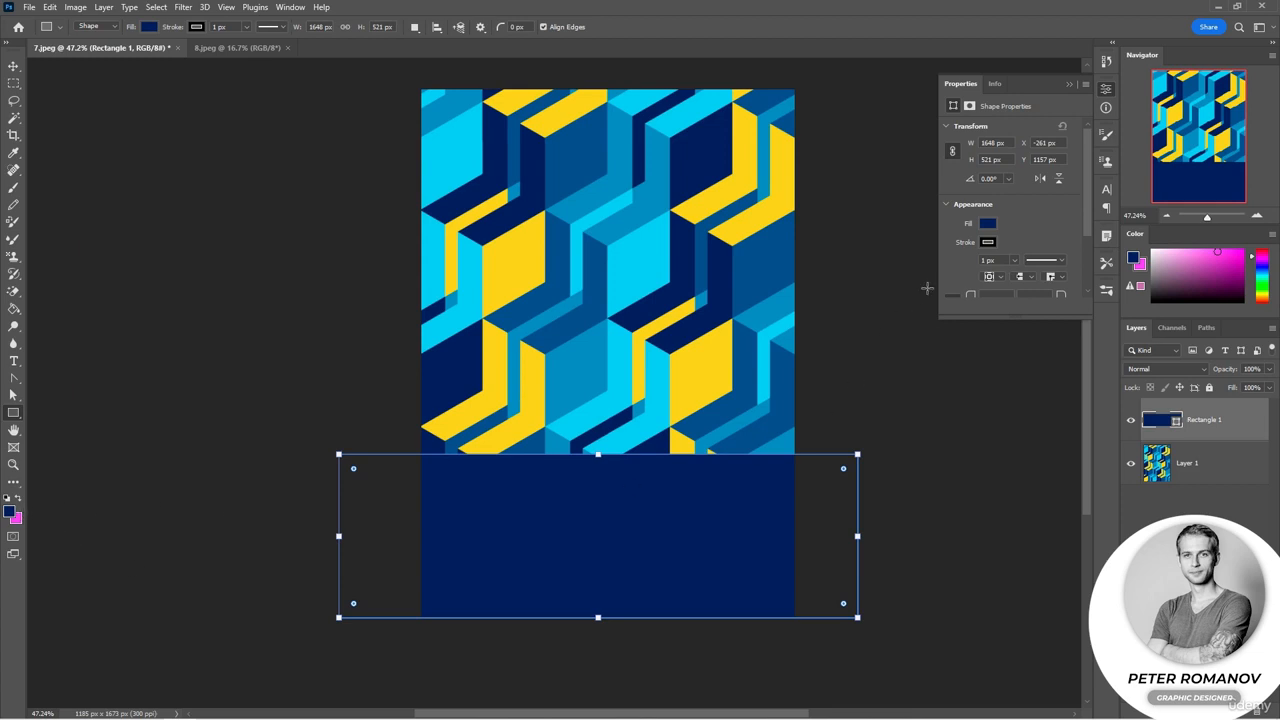
left_click(988, 226)
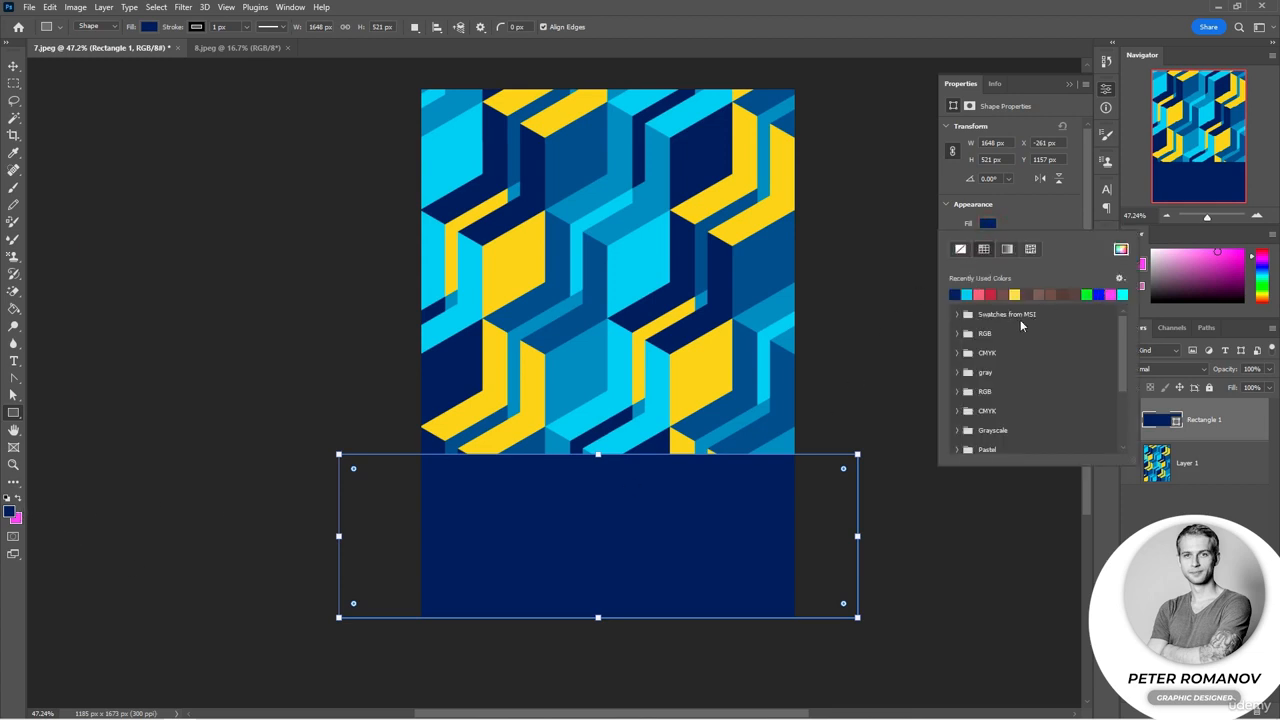
left_click(1024, 465)
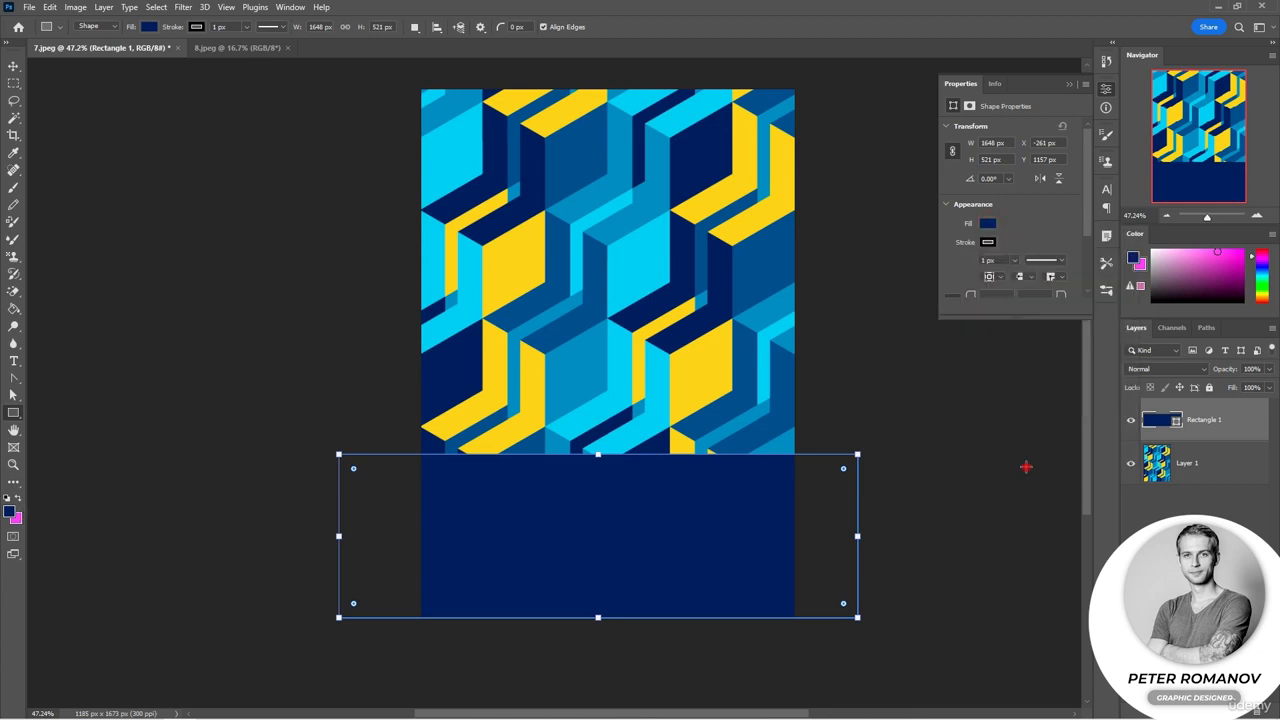
left_click(687, 311)
Step: Set the bottom rectangle's fill color to white from the recently used swatches
left_click(992, 225)
scroll(1016, 350, "down", 5)
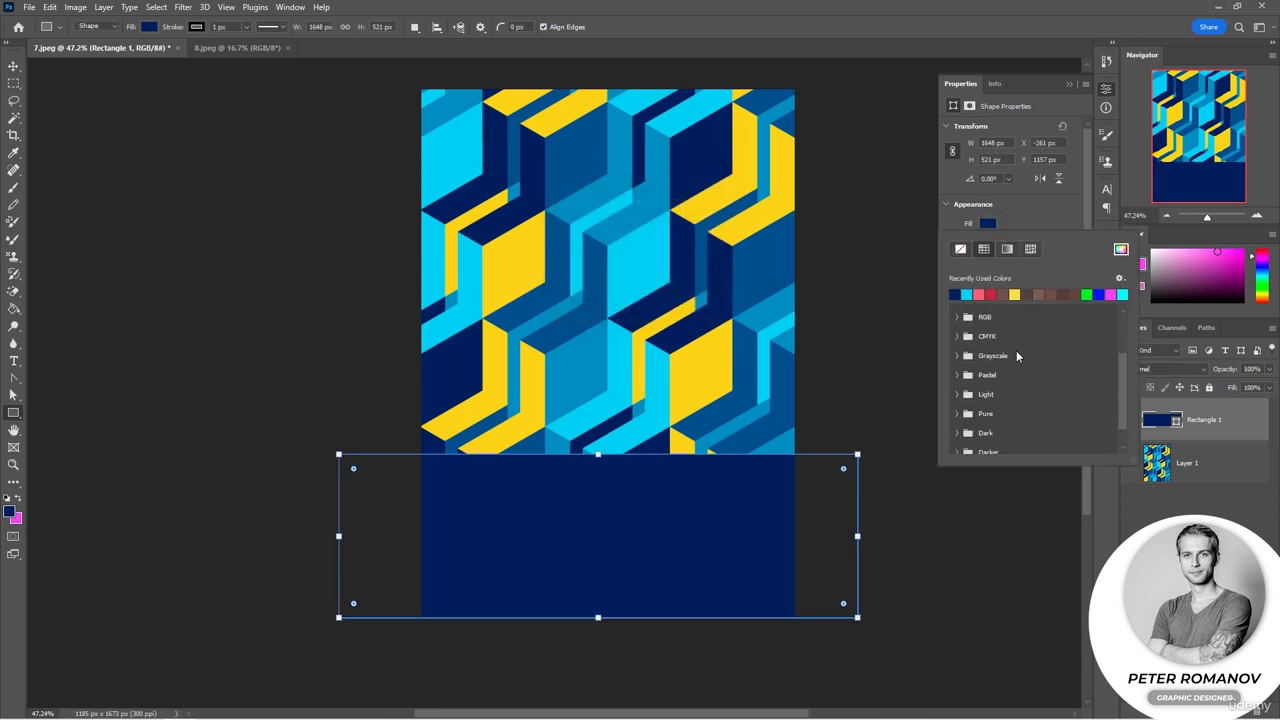
scroll(962, 405, "up", 3)
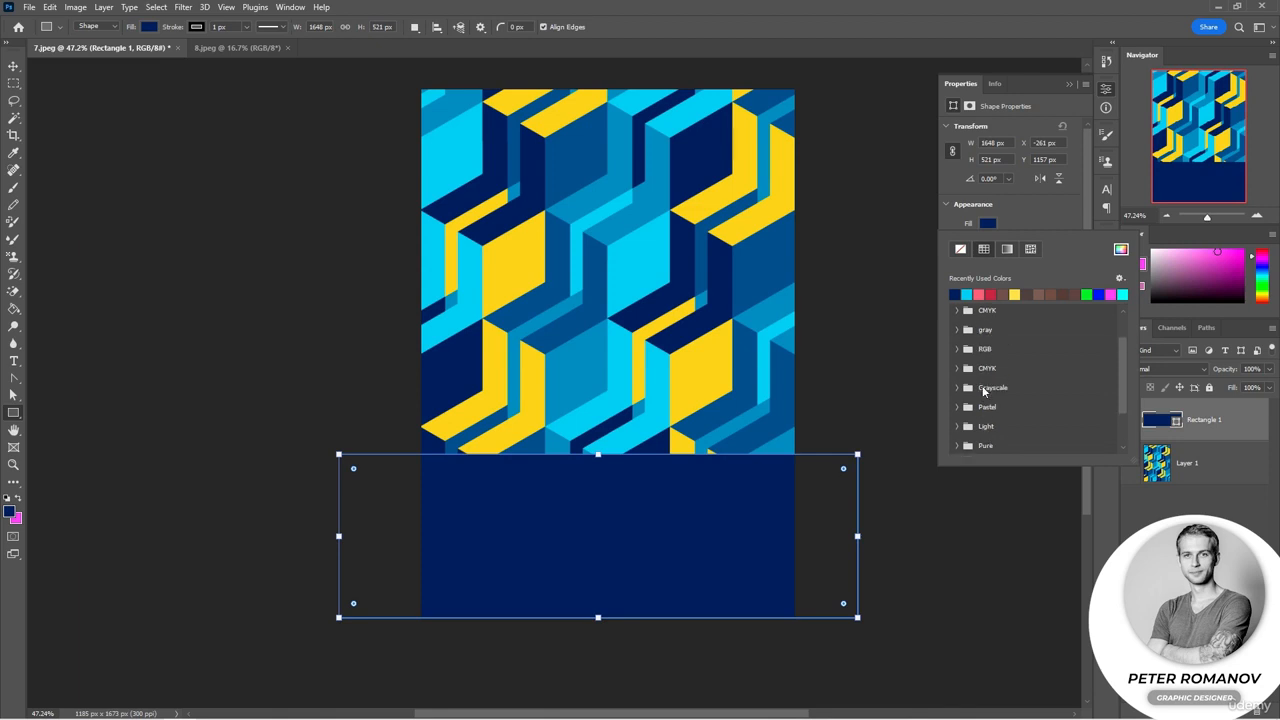
left_click(956, 372)
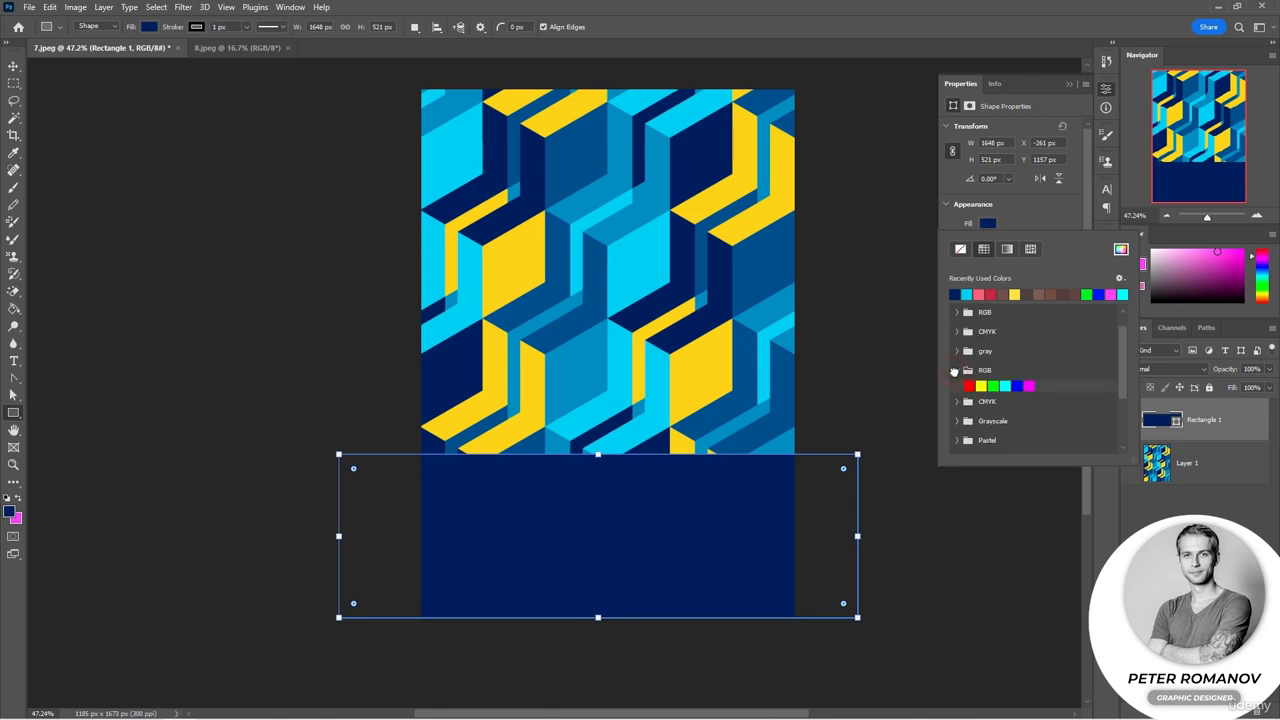
left_click(957, 371)
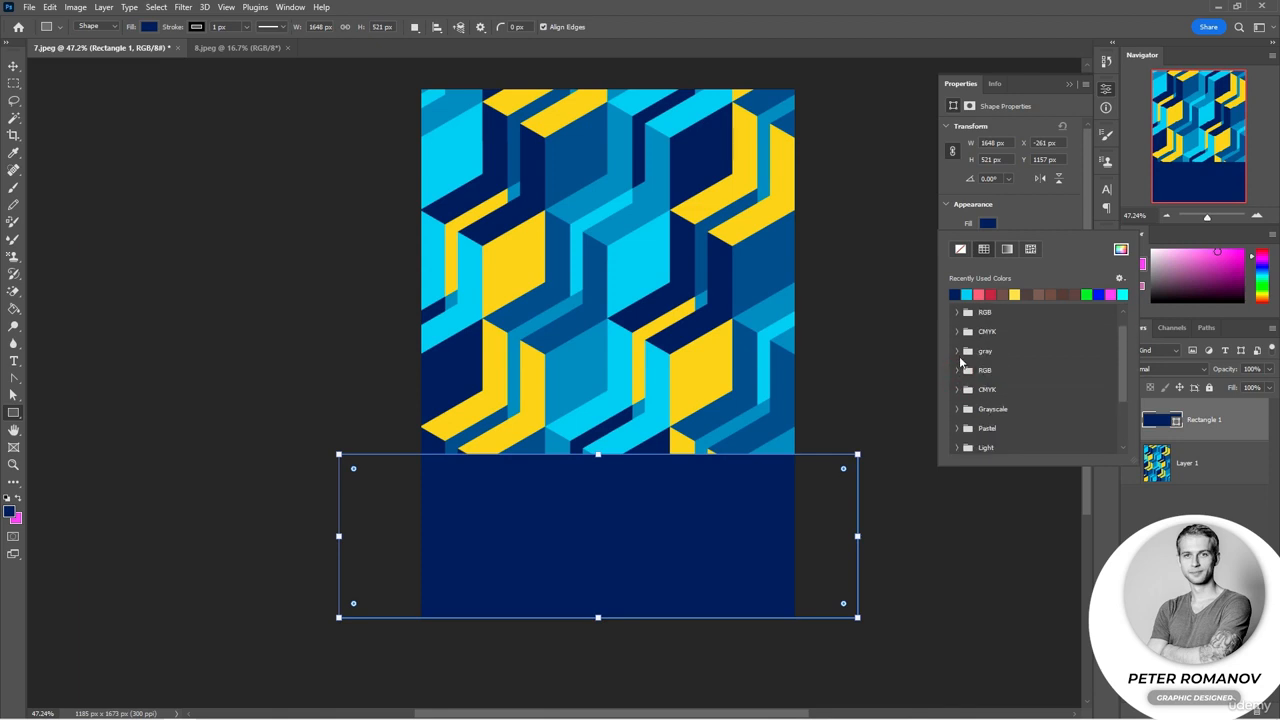
scroll(959, 332, "up", 1)
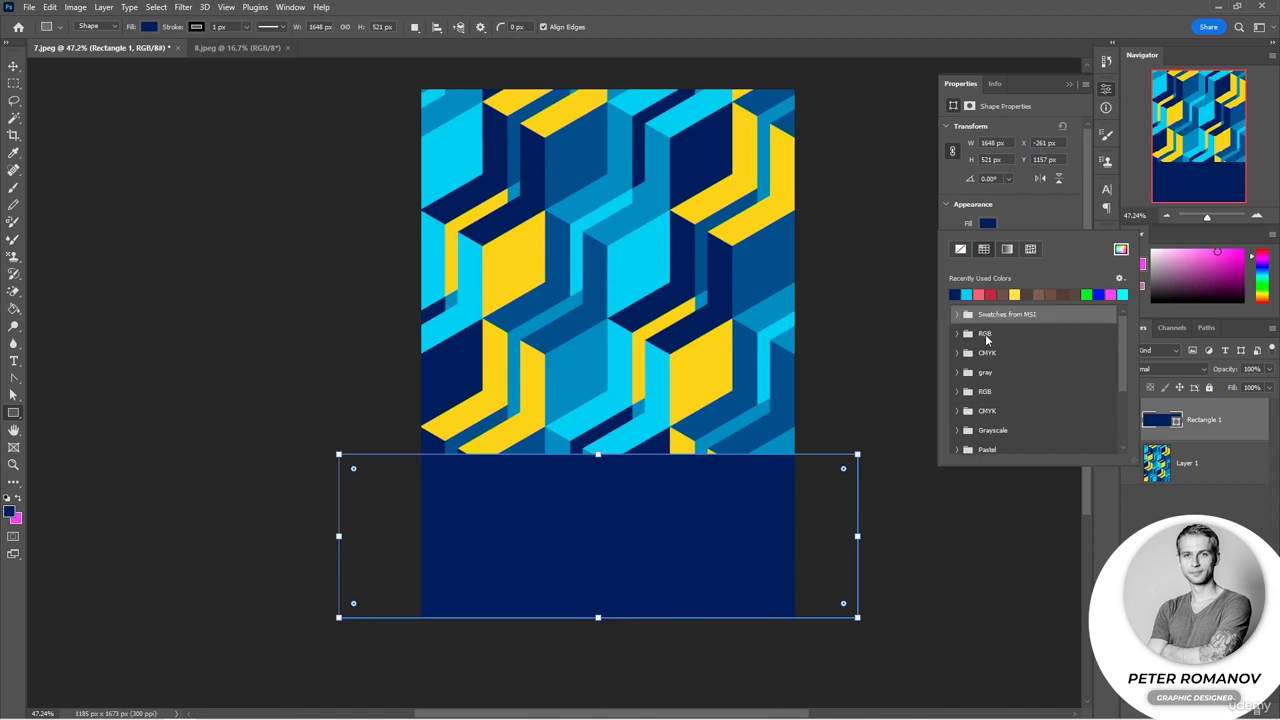
left_click(1152, 251)
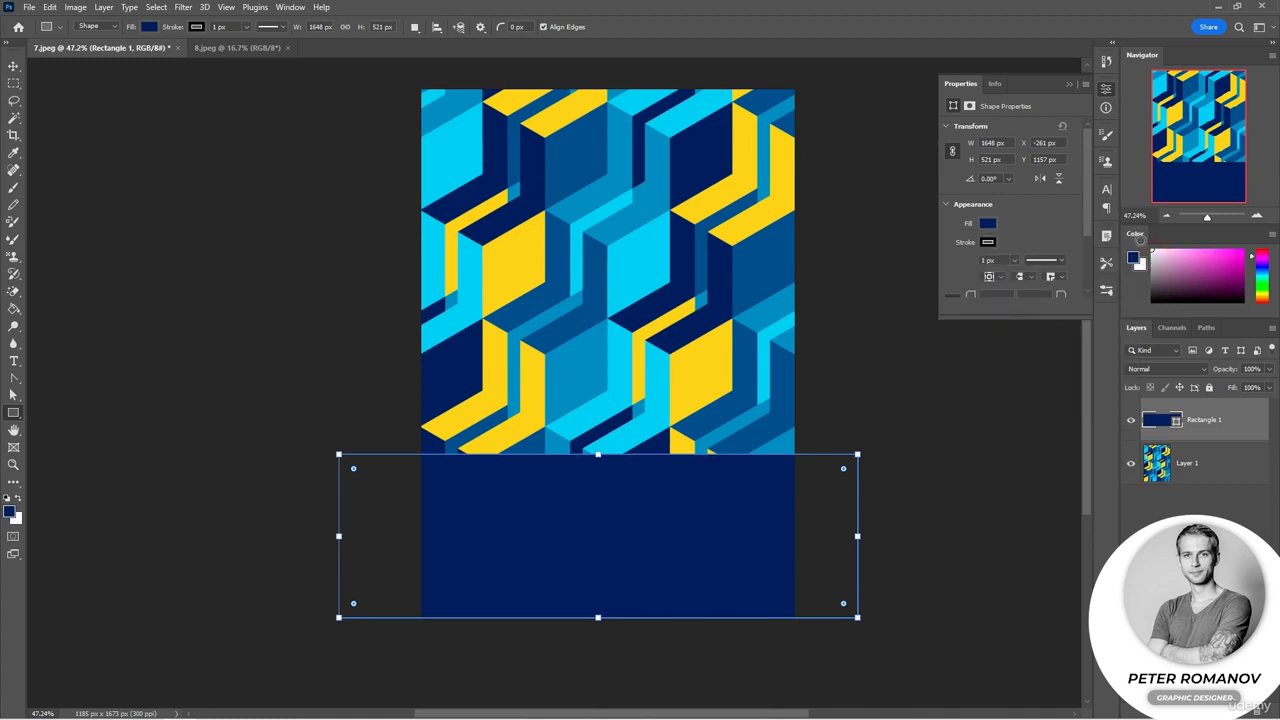
left_click(987, 223)
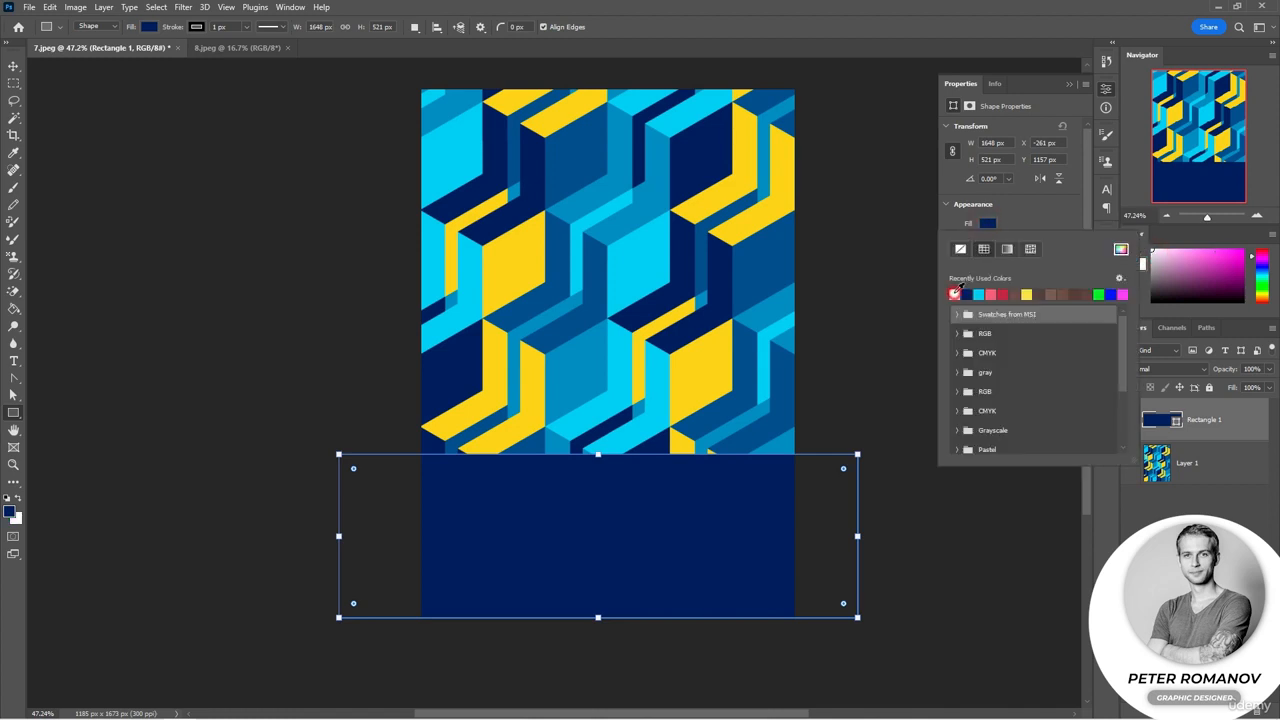
left_click(954, 294)
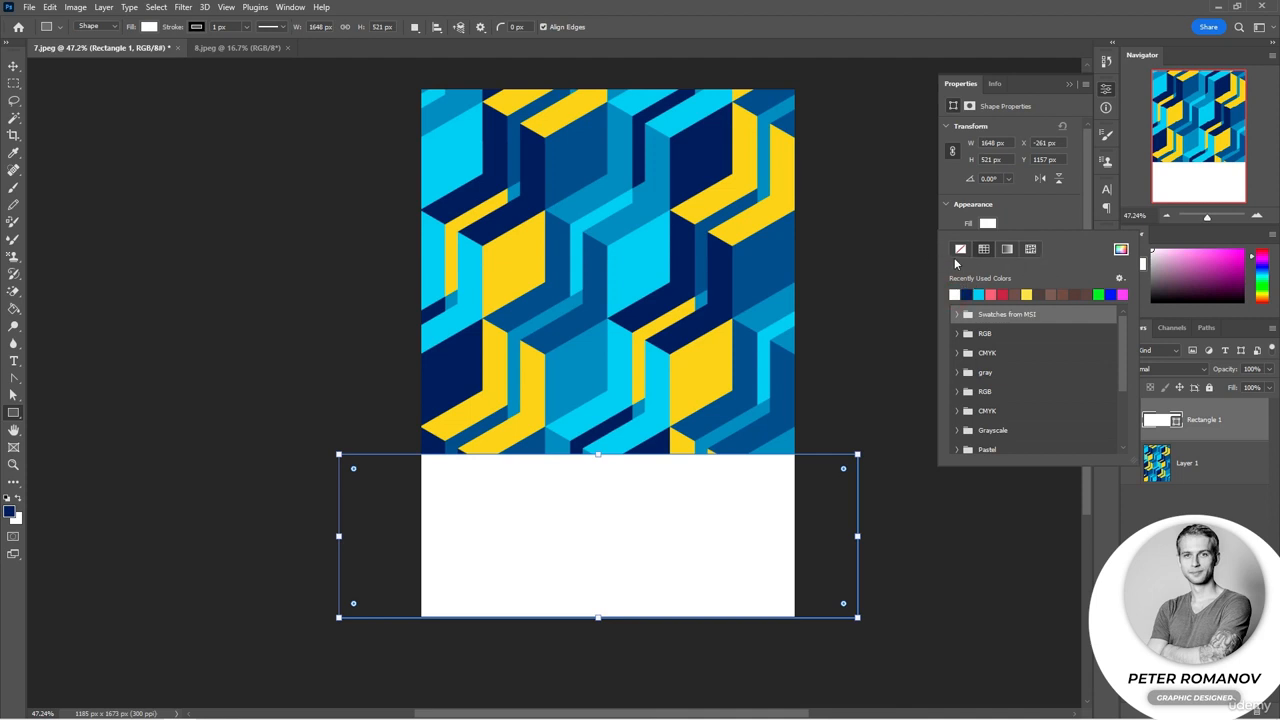
Step: Lower the bottom rectangle's top edge to make it about 417 px tall
left_click(1068, 84)
left_click_drag(598, 454, 598, 487)
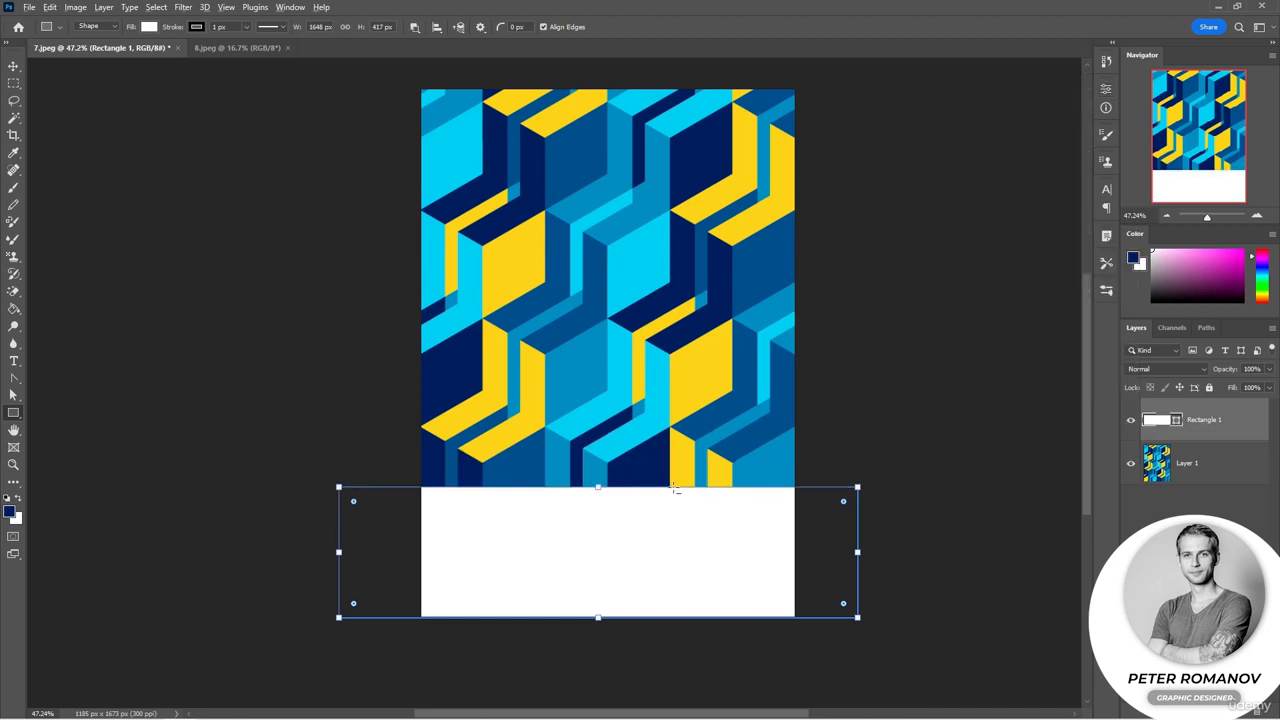
scroll(676, 487, "up", 5)
scroll(709, 491, "down", 5)
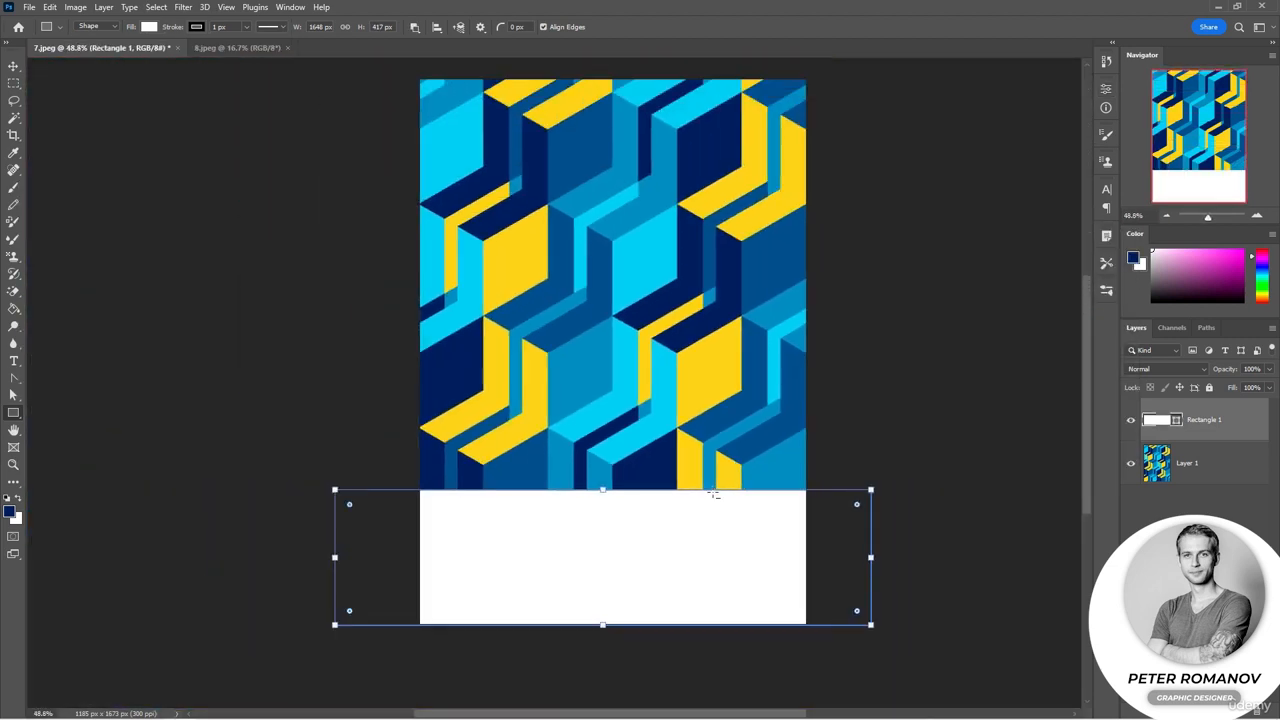
left_click(885, 423)
left_click(669, 308)
left_click(13, 66)
left_click(66, 210)
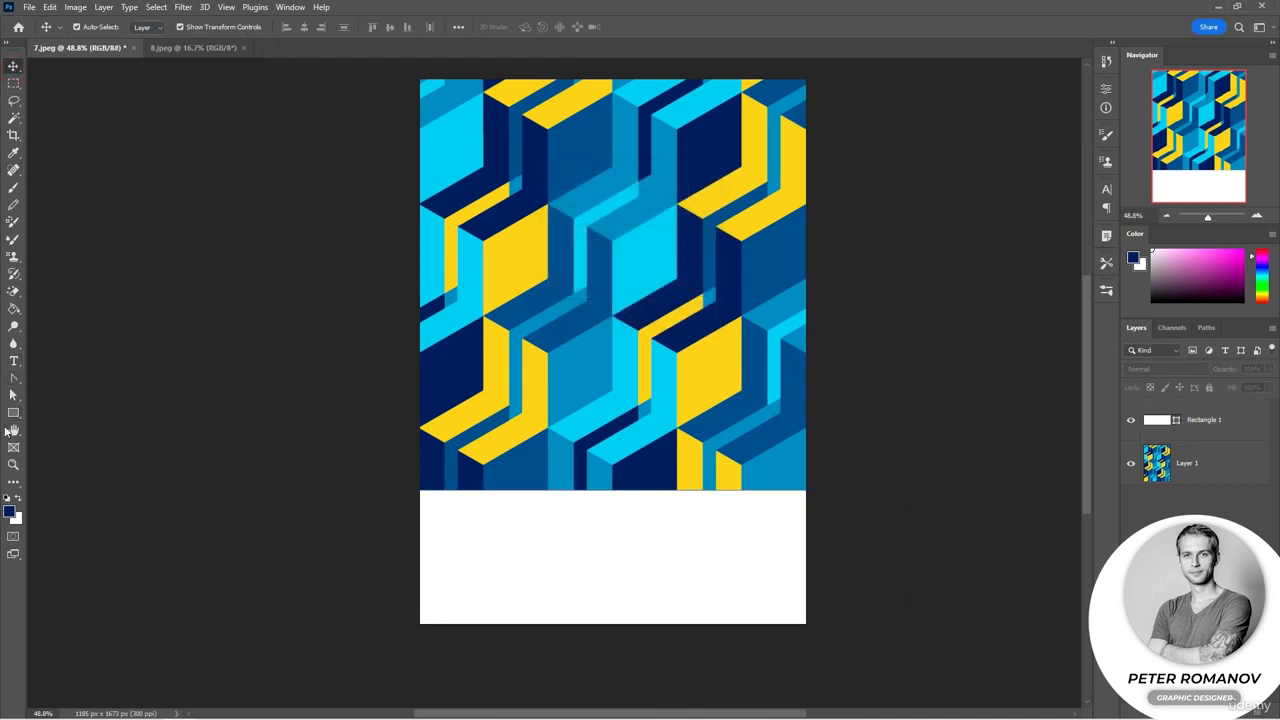
left_click(13, 413)
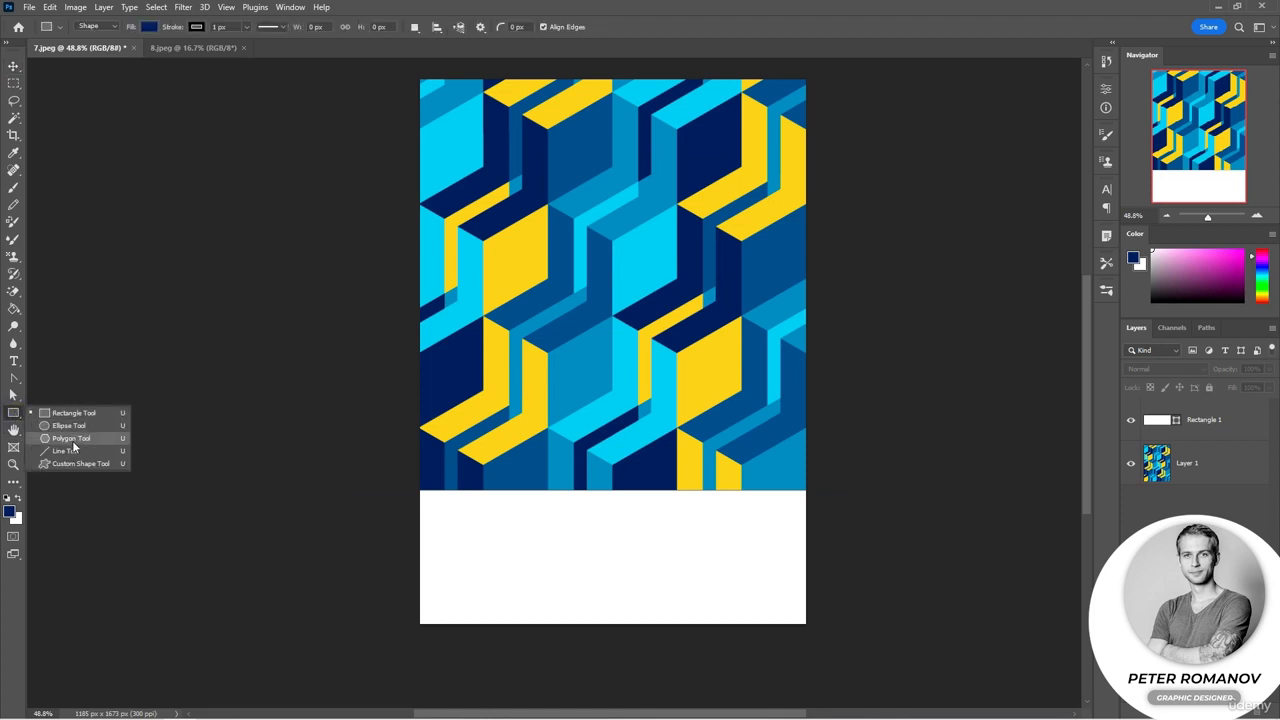
left_click(13, 415)
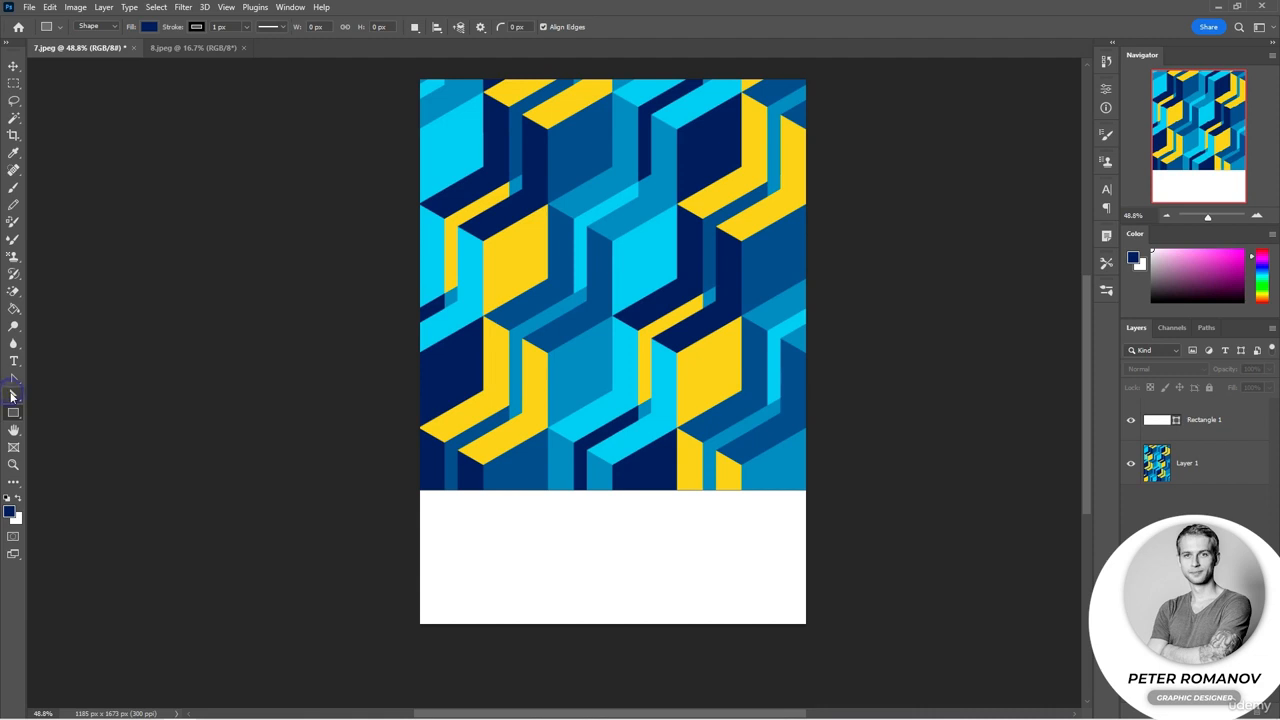
left_click(14, 396)
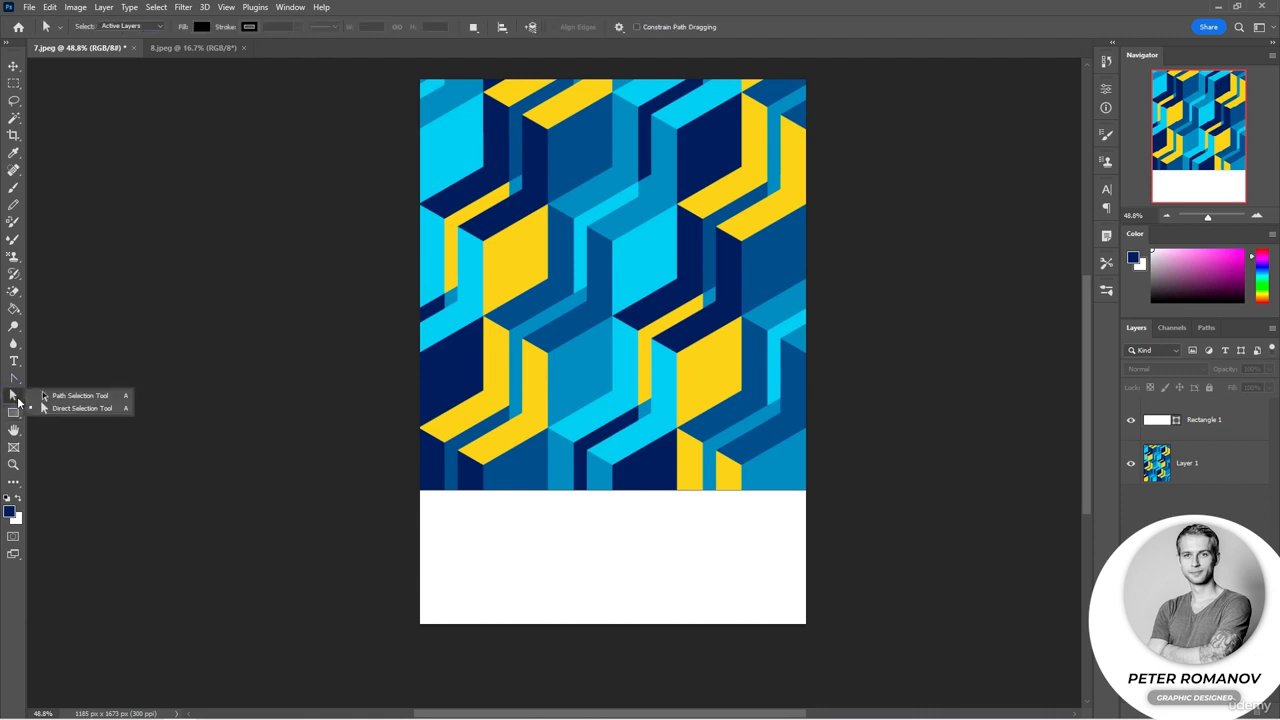
left_click(16, 381)
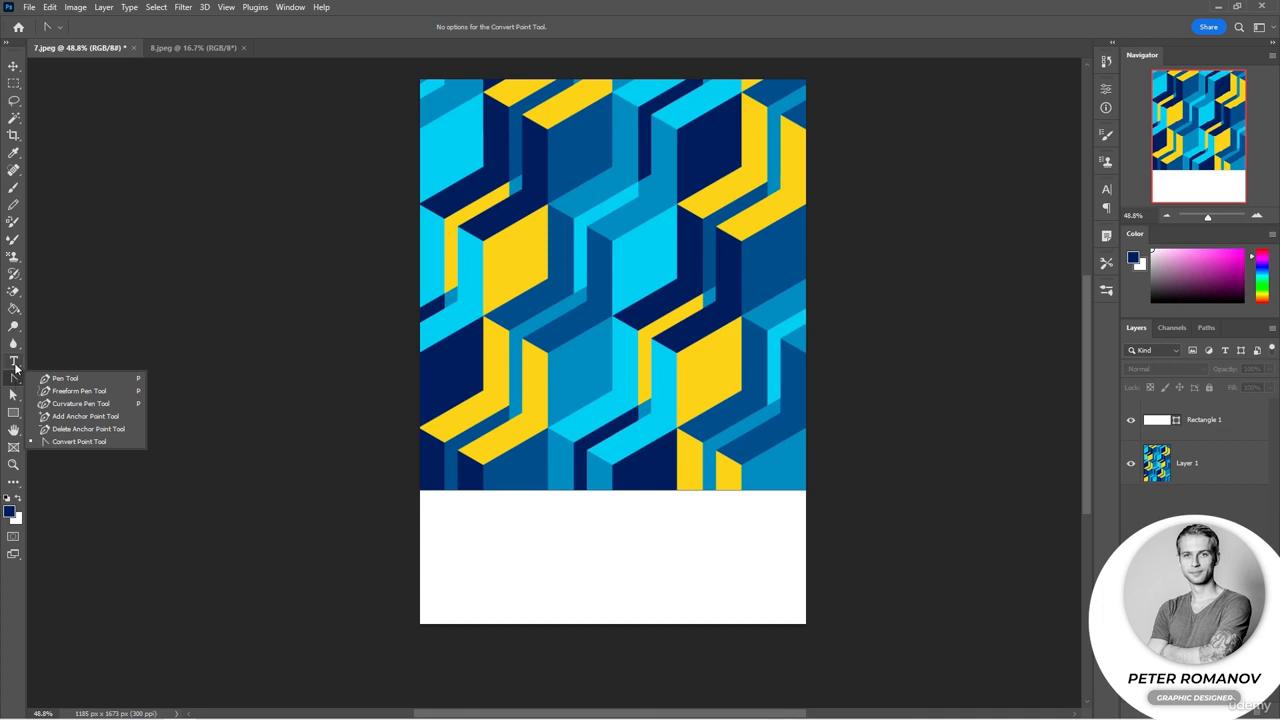
left_click(15, 368)
left_click(15, 368)
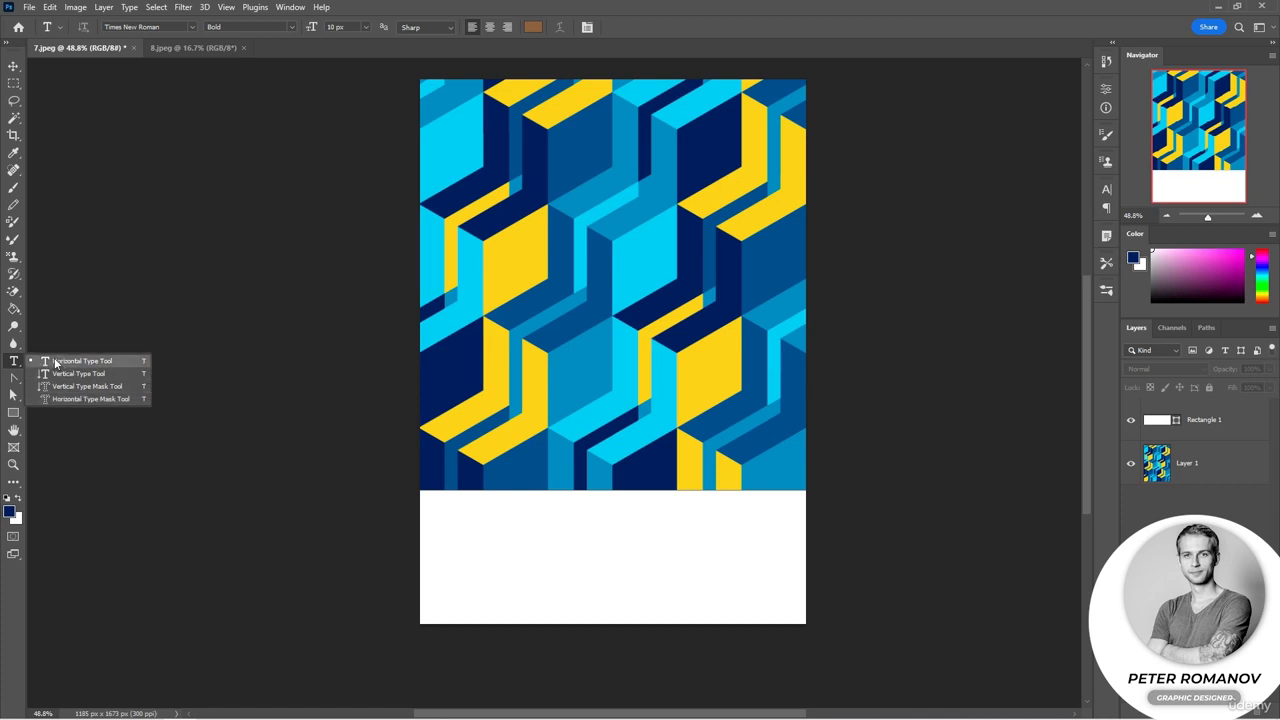
left_click(13, 413)
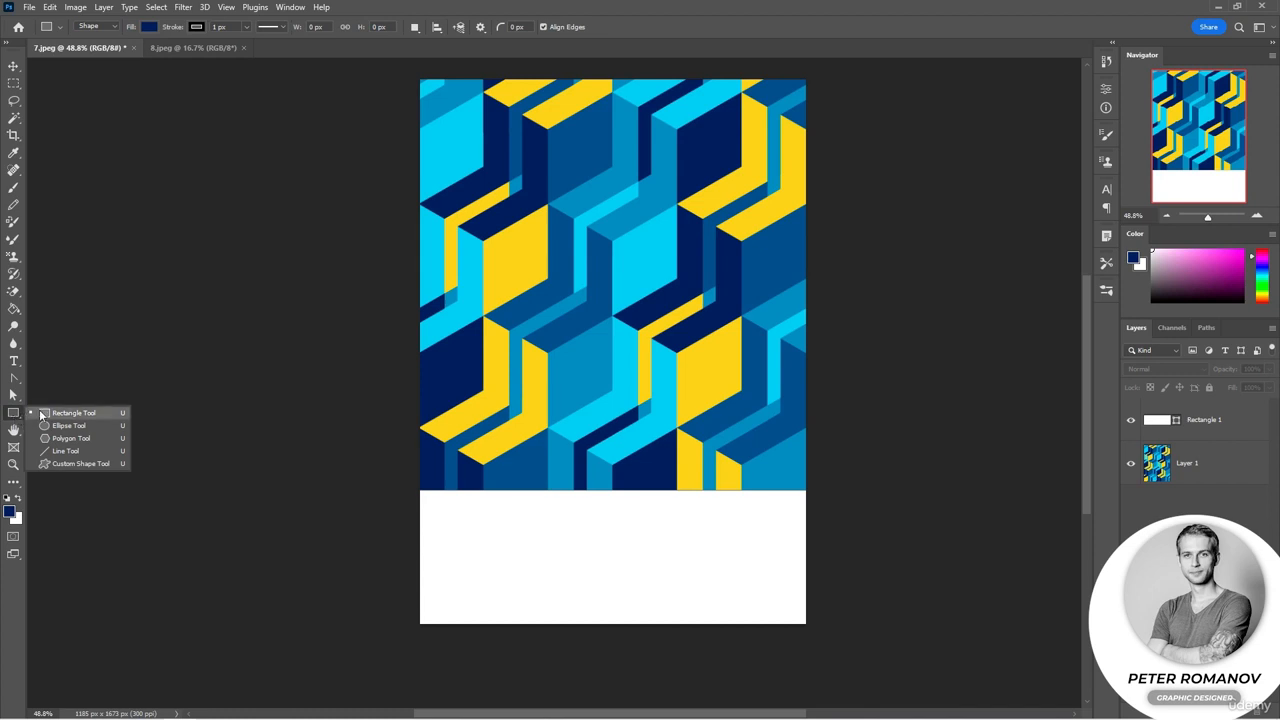
Step: Draw a tall narrow rectangle about 146 × 470 px near the poster's left edge
left_click(80, 414)
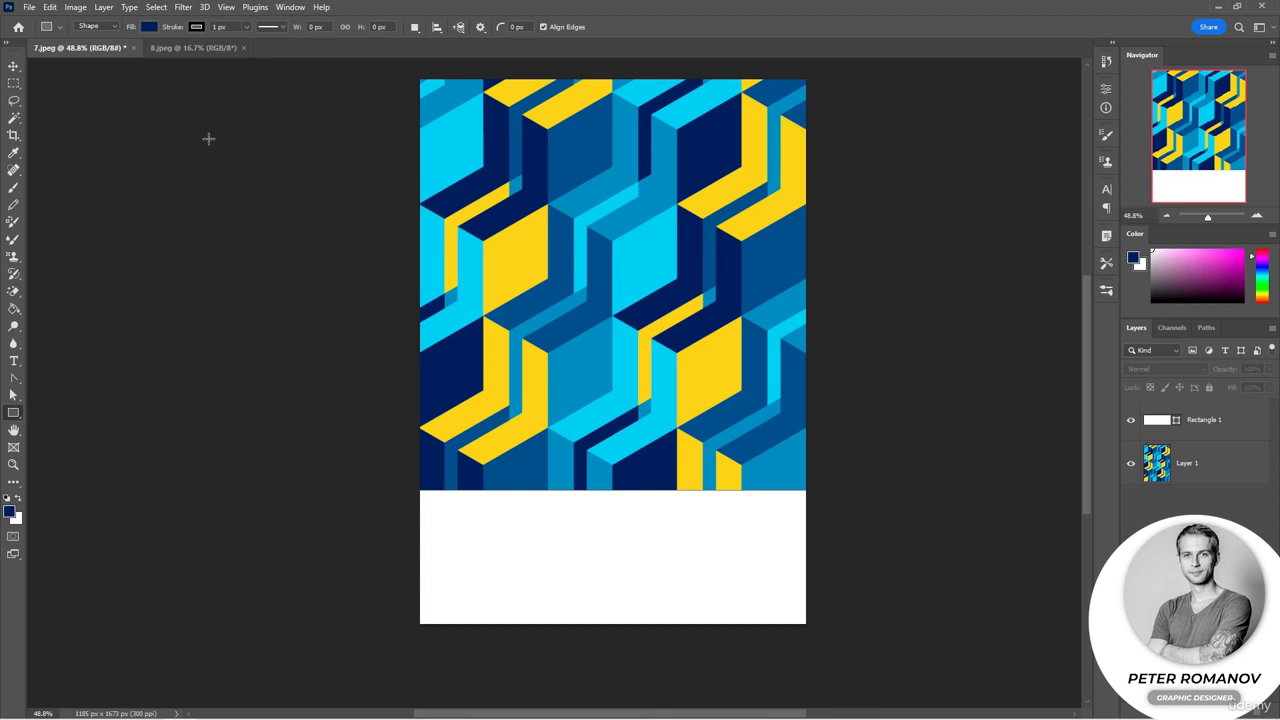
left_click(114, 29)
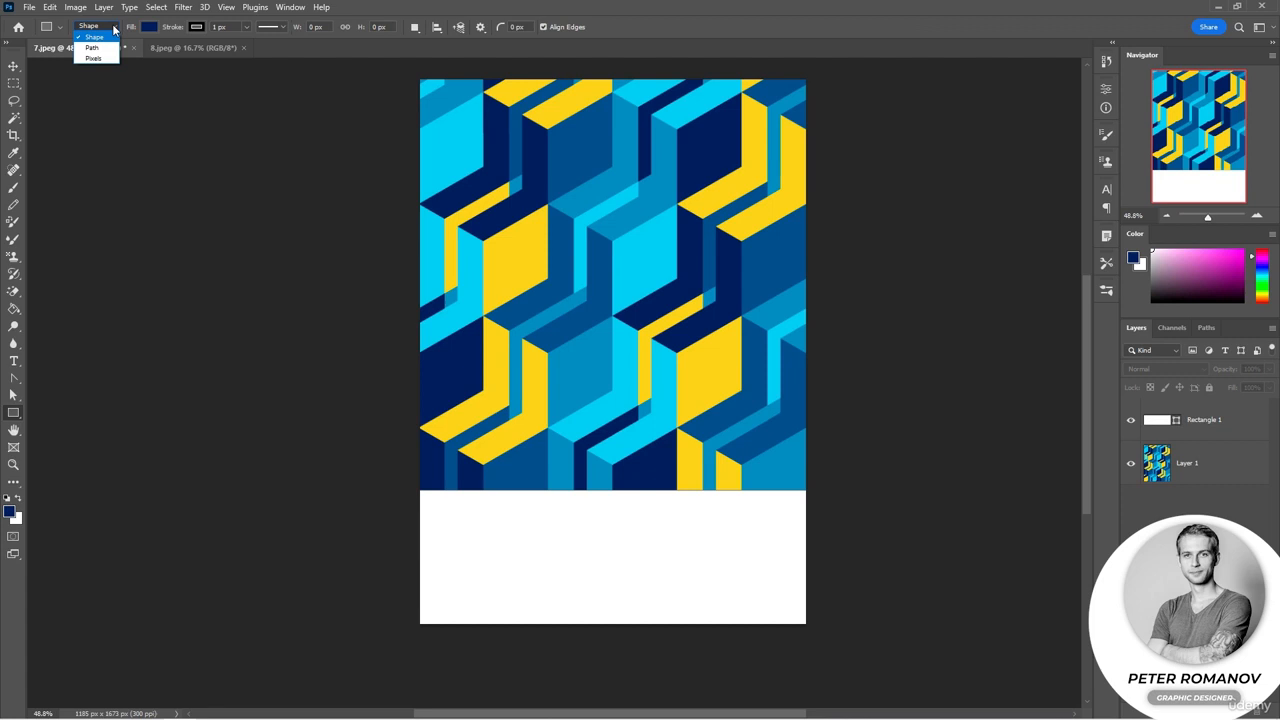
left_click(436, 278)
left_click(432, 252)
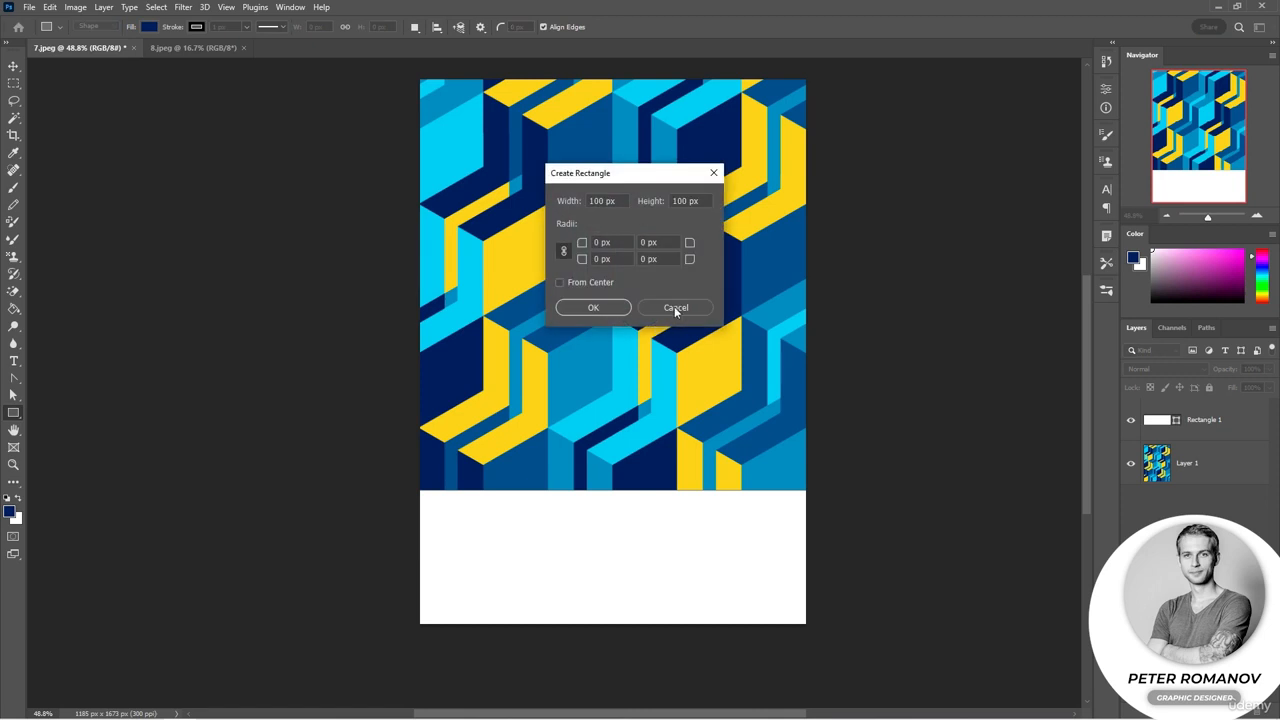
left_click(675, 310)
left_click_drag(432, 236, 481, 388)
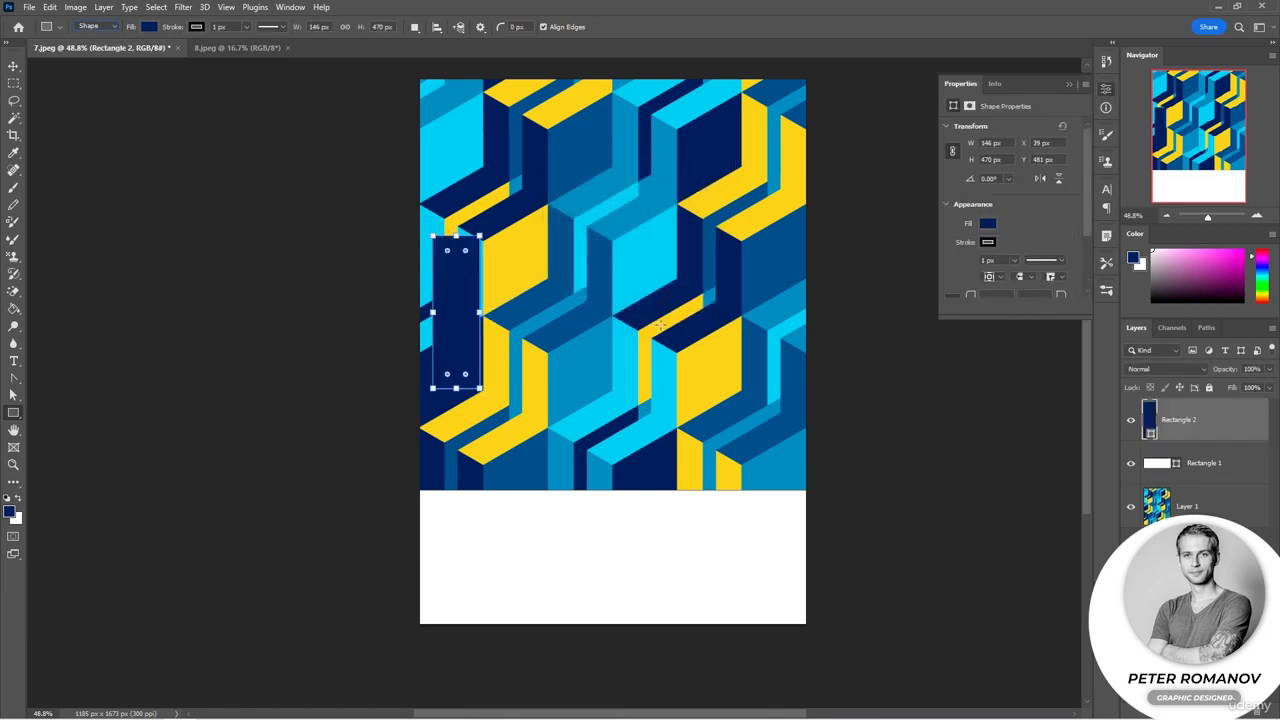
Step: Set the narrow rectangle's fill color to white
left_click(987, 223)
left_click(954, 294)
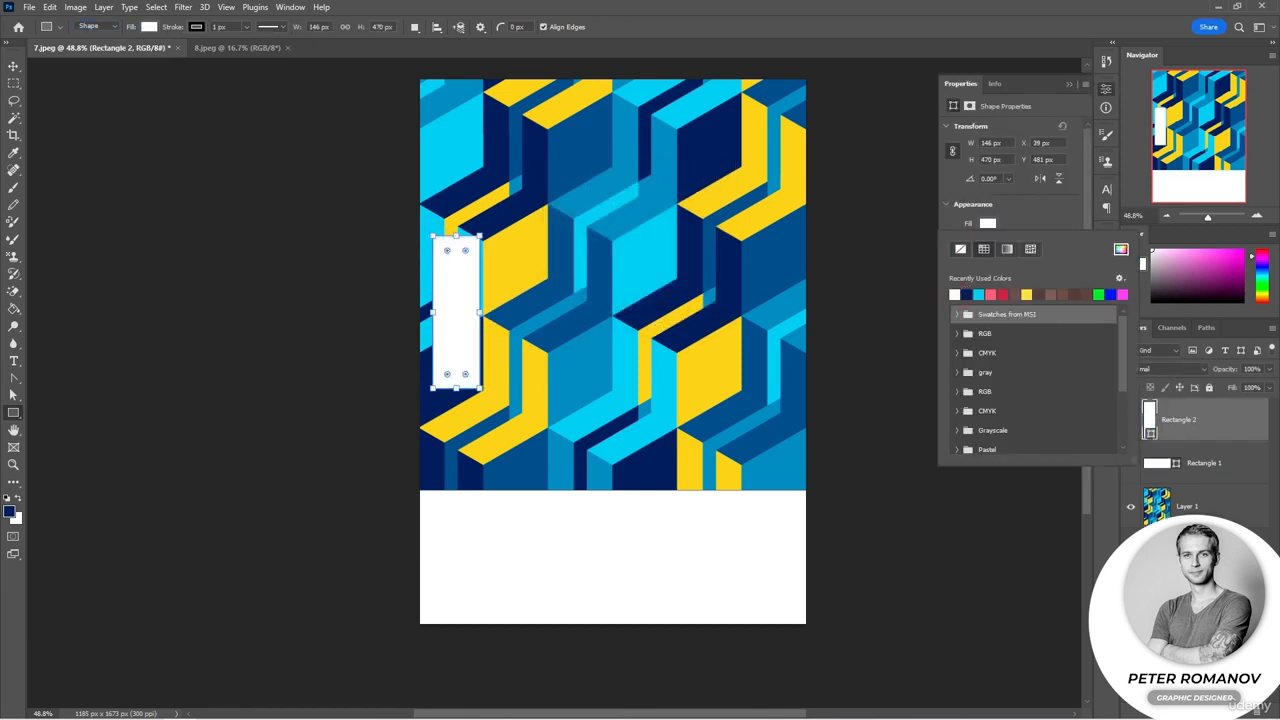
left_click(1200, 600)
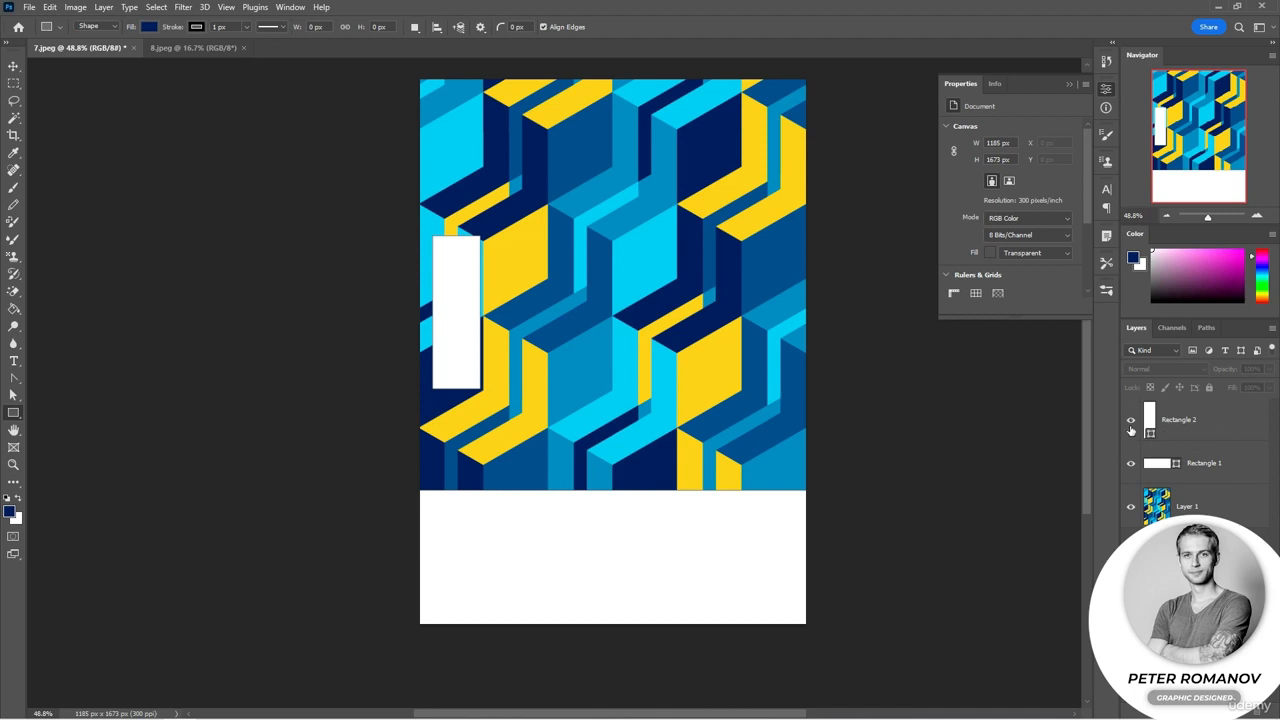
Step: Draw a small white square about 82 × 74 px beside the top of the narrow rectangle
left_click(19, 498)
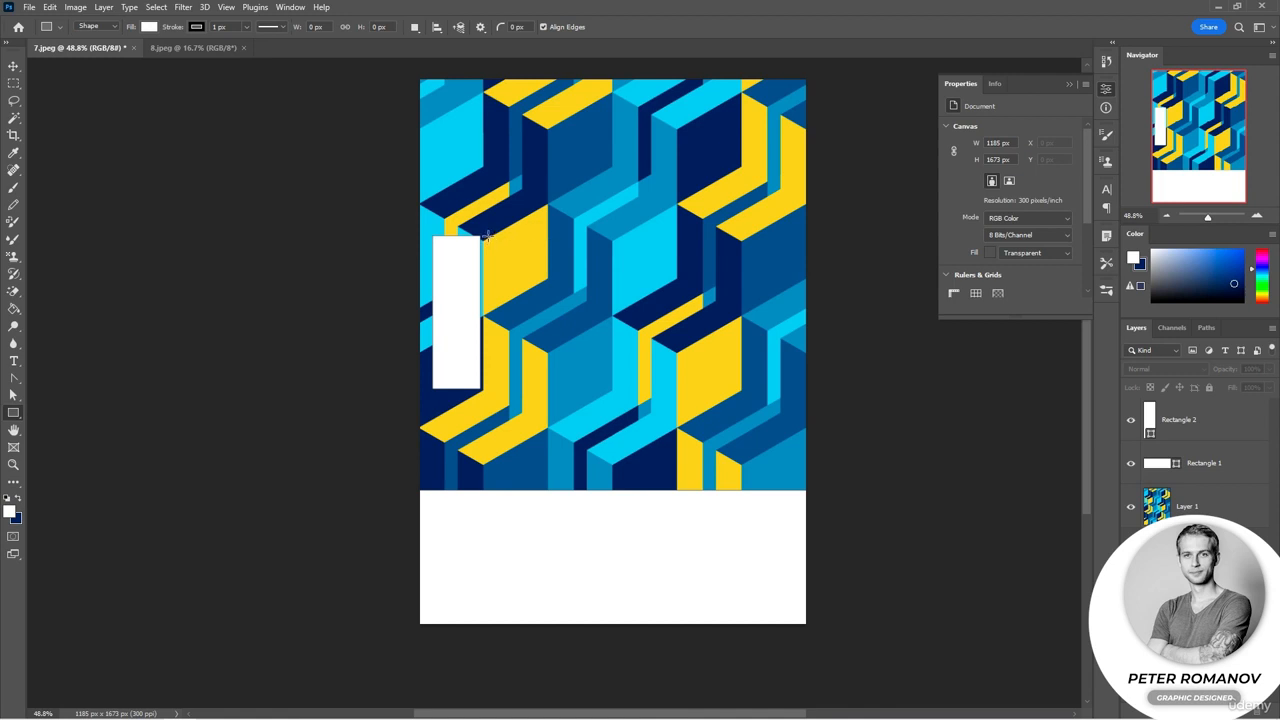
left_click_drag(487, 236, 516, 262)
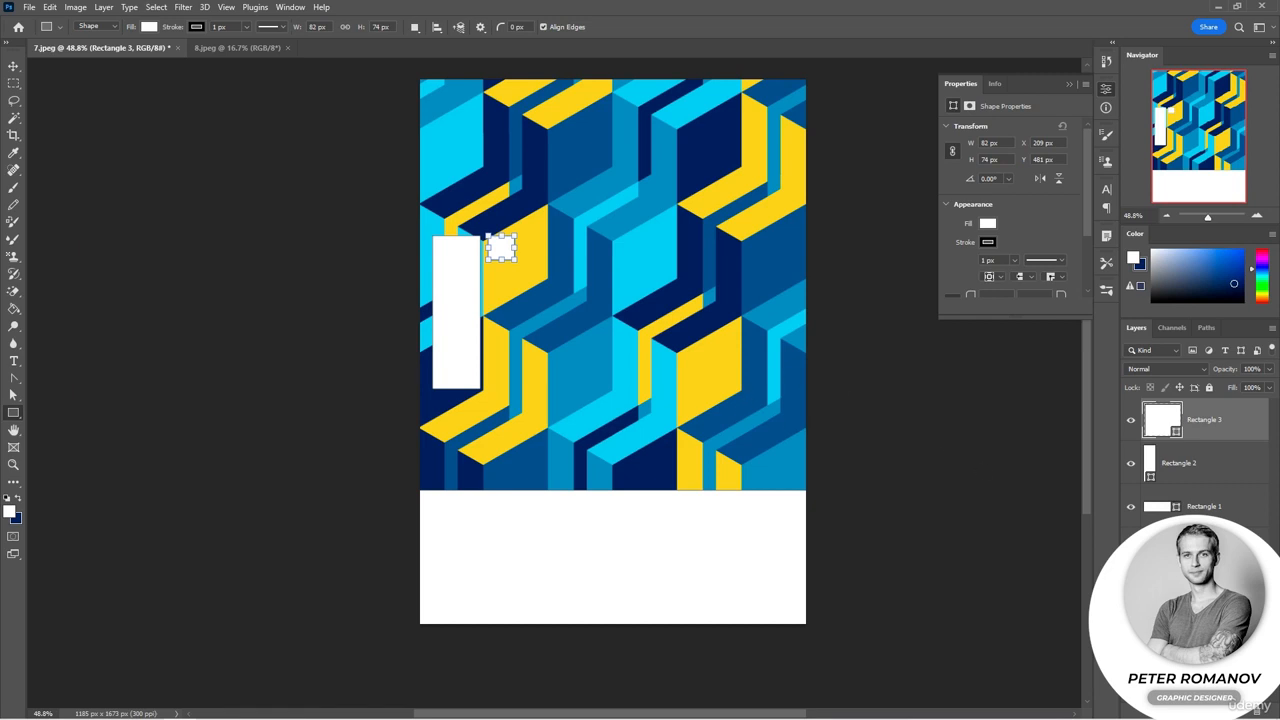
left_click(1190, 640)
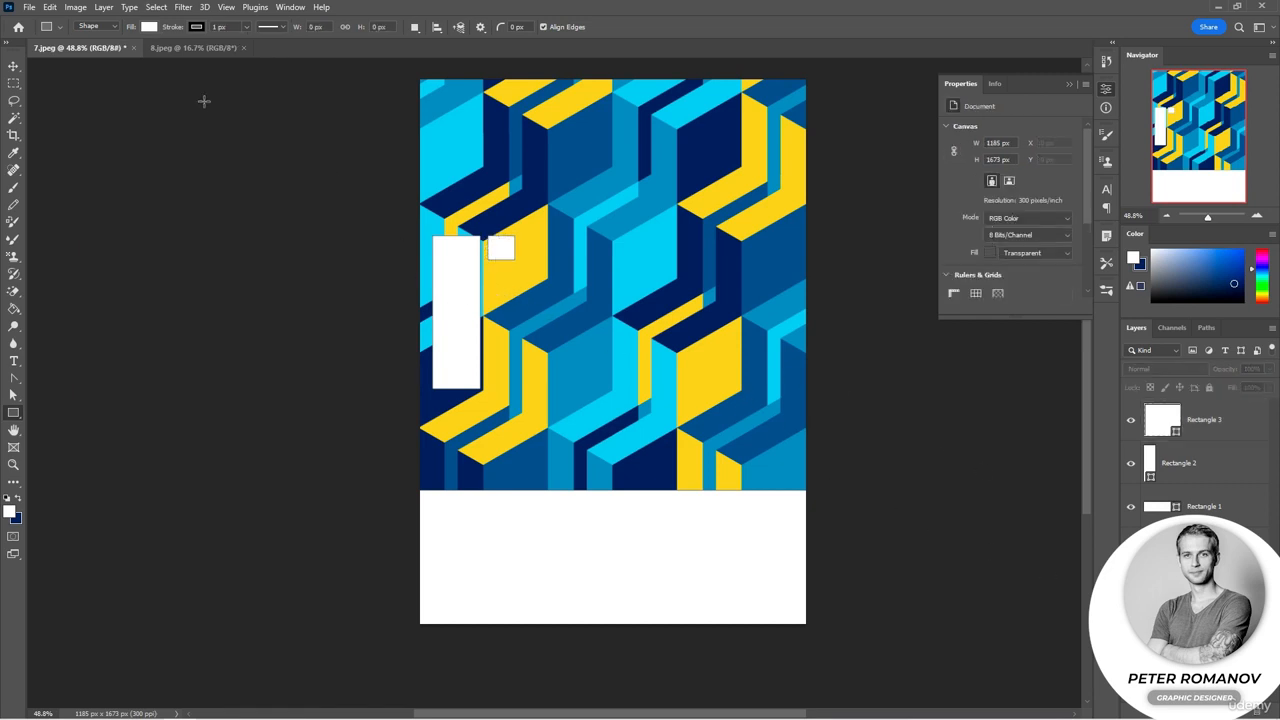
Step: Switch the Rectangle tool to Path mode and draw a rectangular path about 80 × 171 px below the small square
left_click(108, 27)
left_click(104, 47)
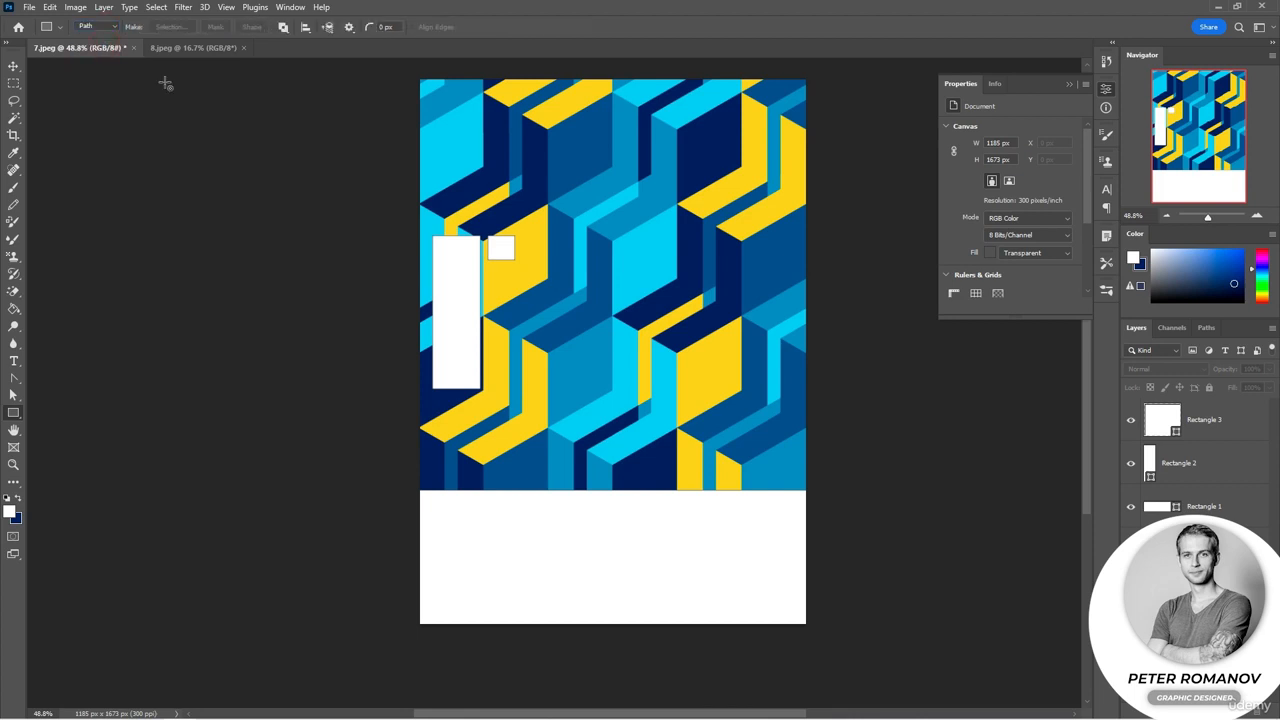
left_click_drag(488, 264, 516, 321)
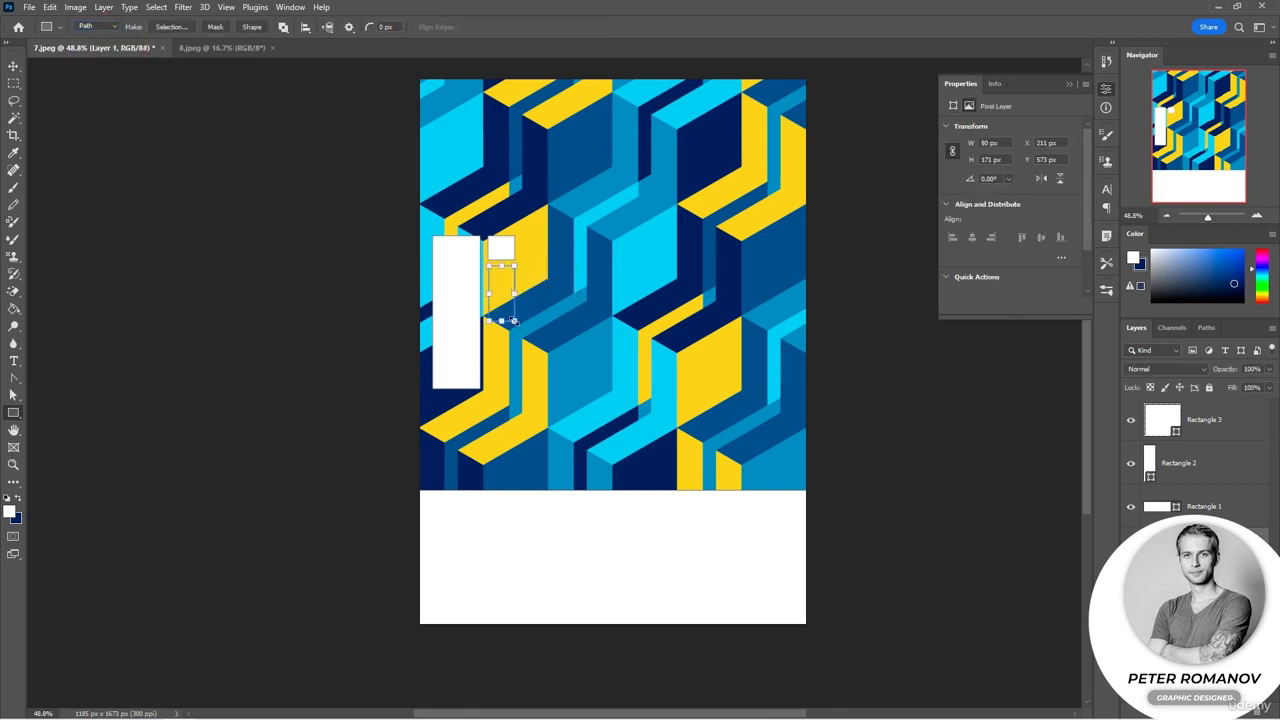
Step: Fill the rectangular work path with white from the Paths panel
scroll(512, 290, "up", 10)
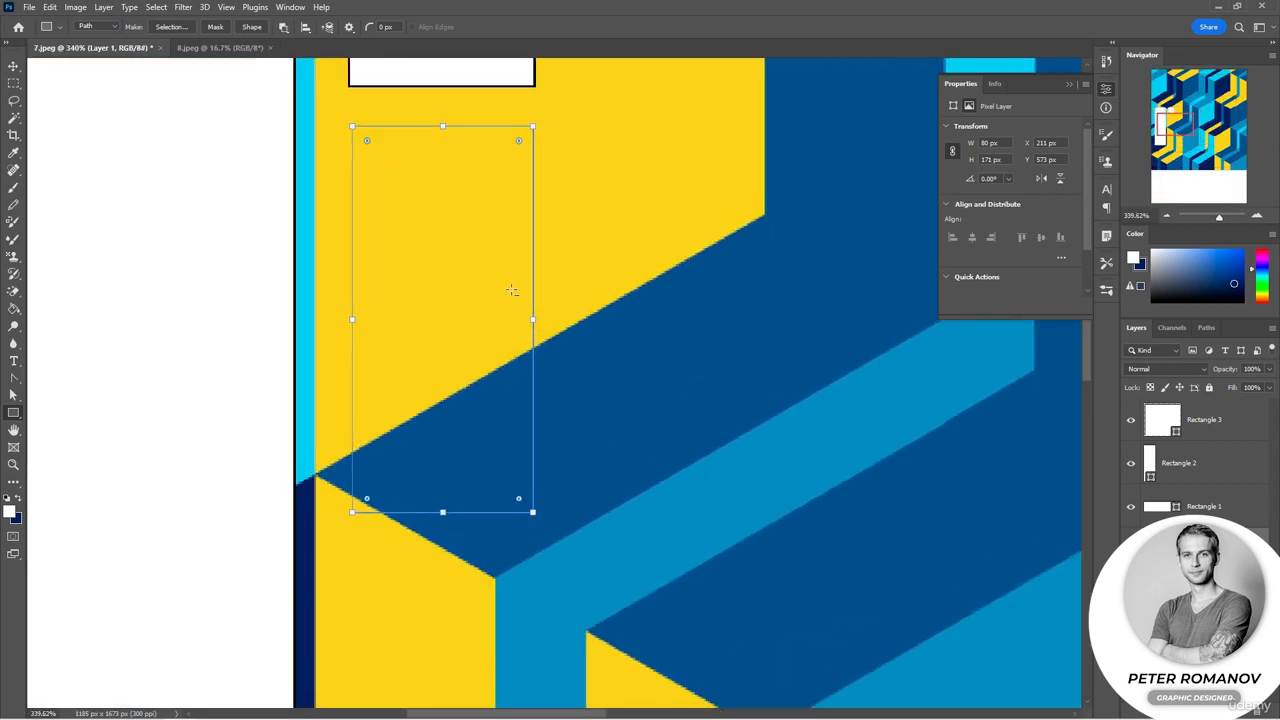
scroll(520, 300, "left", 3)
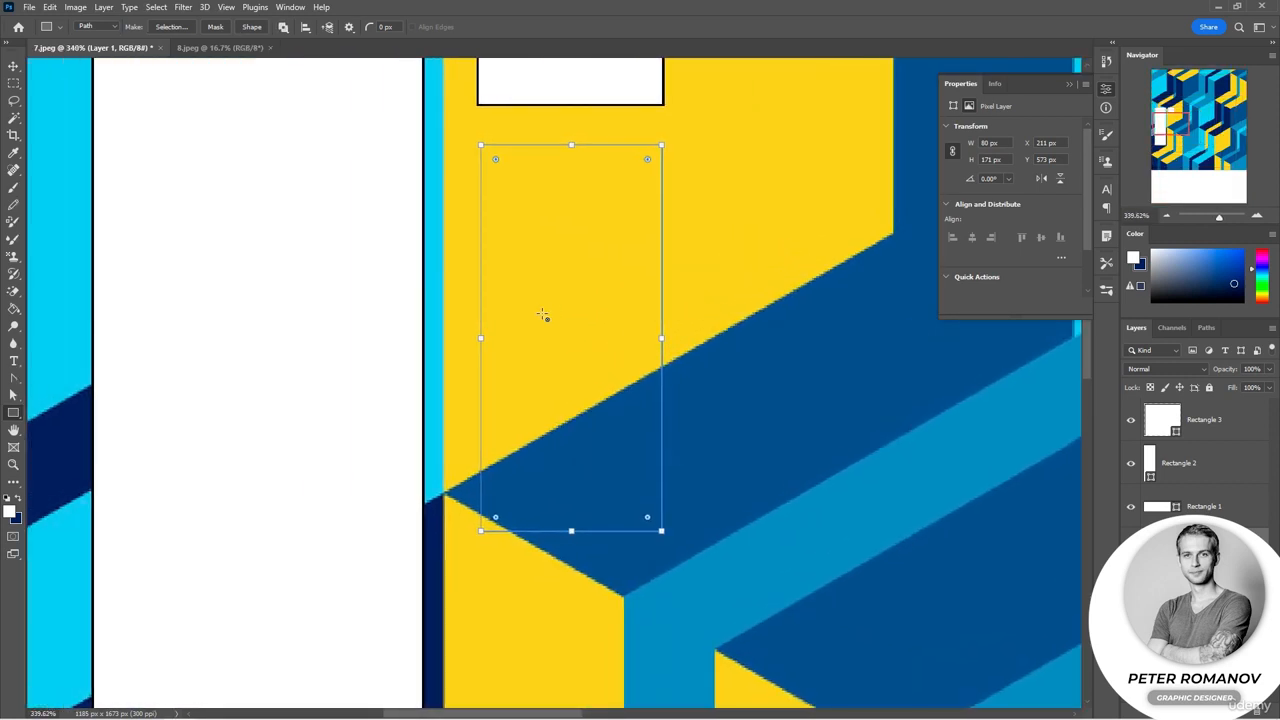
scroll(543, 314, "up", 2)
scroll(543, 314, "down", 1)
scroll(543, 314, "up", 4)
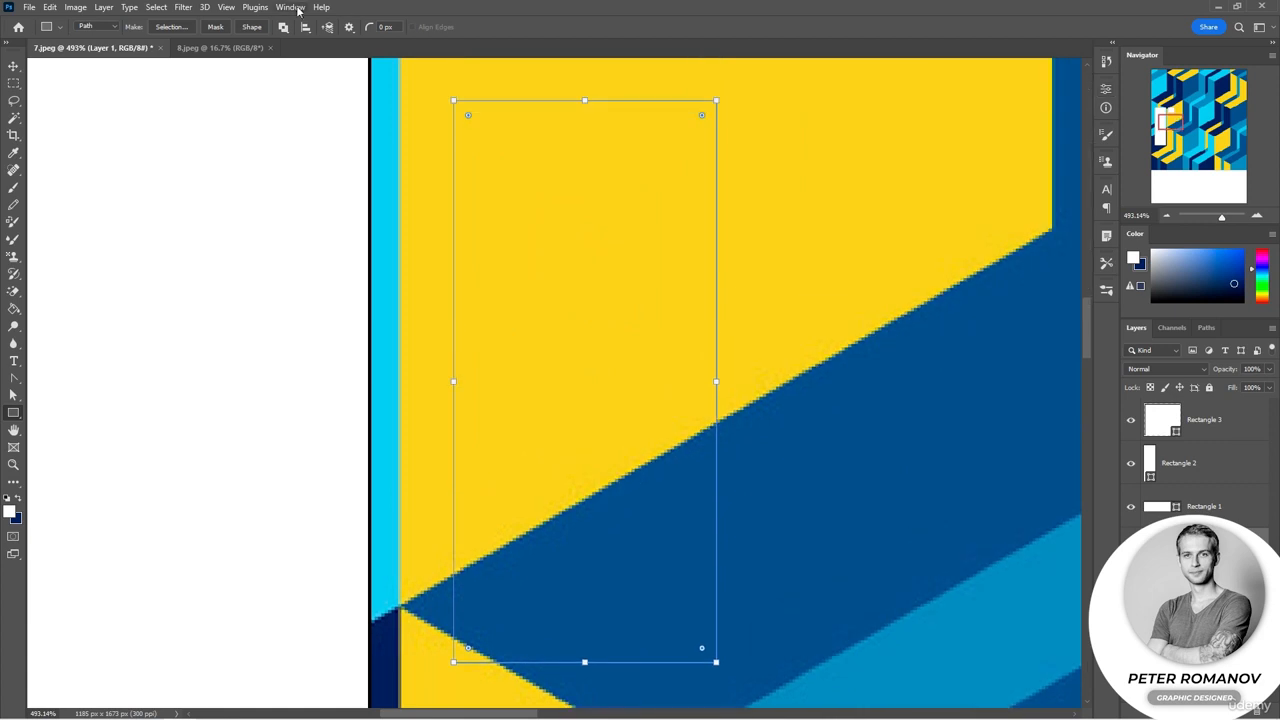
left_click(295, 9)
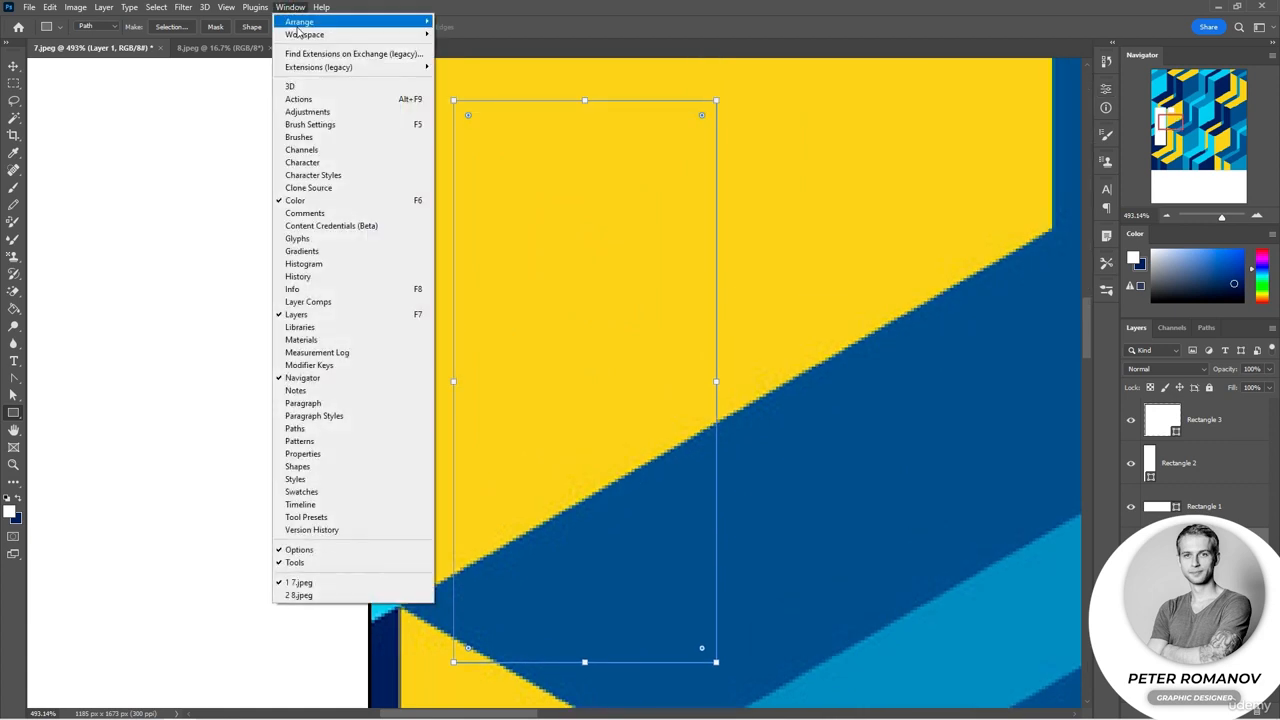
left_click(300, 428)
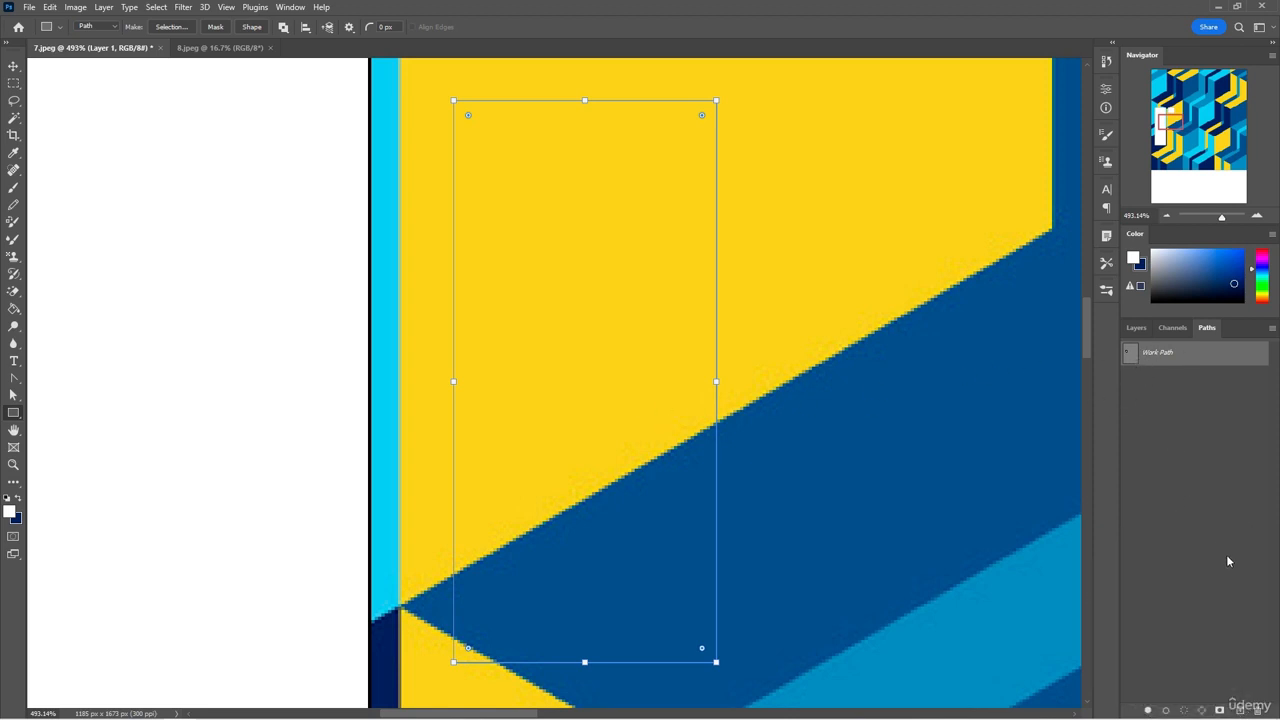
left_click(1167, 710)
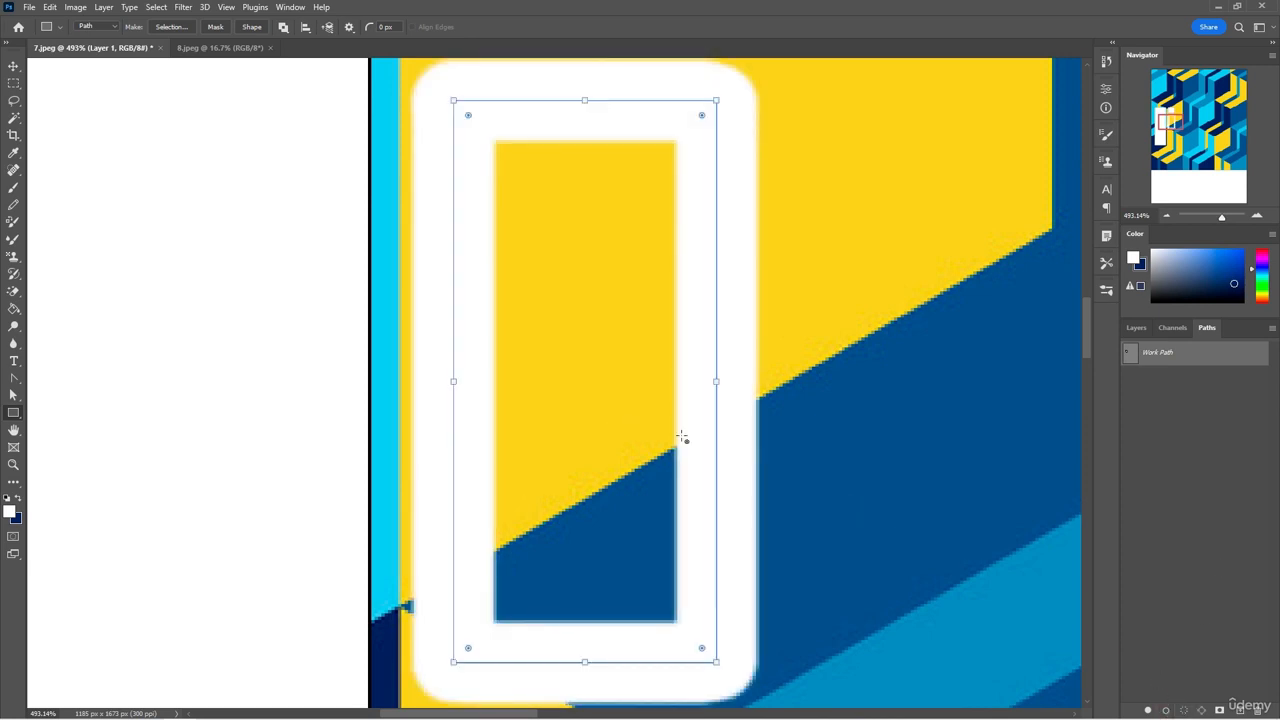
left_click(1150, 709)
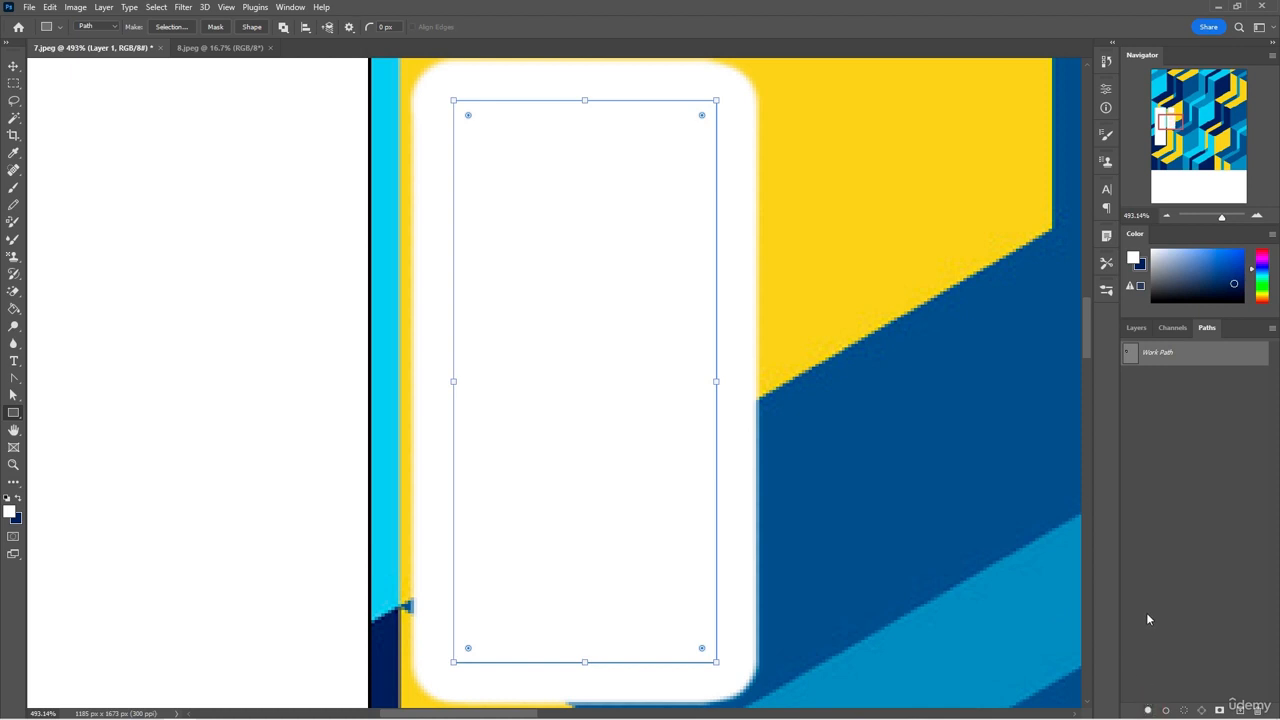
key("ctrl+z")
key("ctrl+z")
left_click(1150, 709)
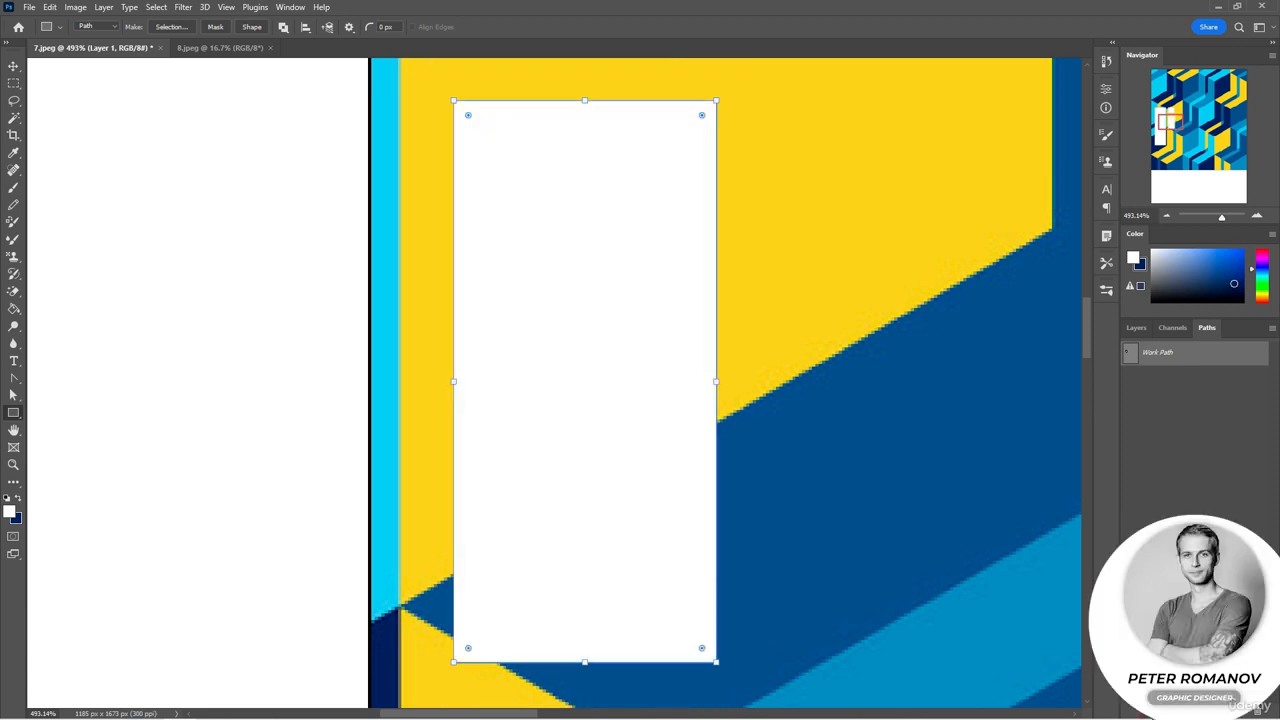
Step: Undo the white path fill and the rectangular path below the small square
left_click(1136, 327)
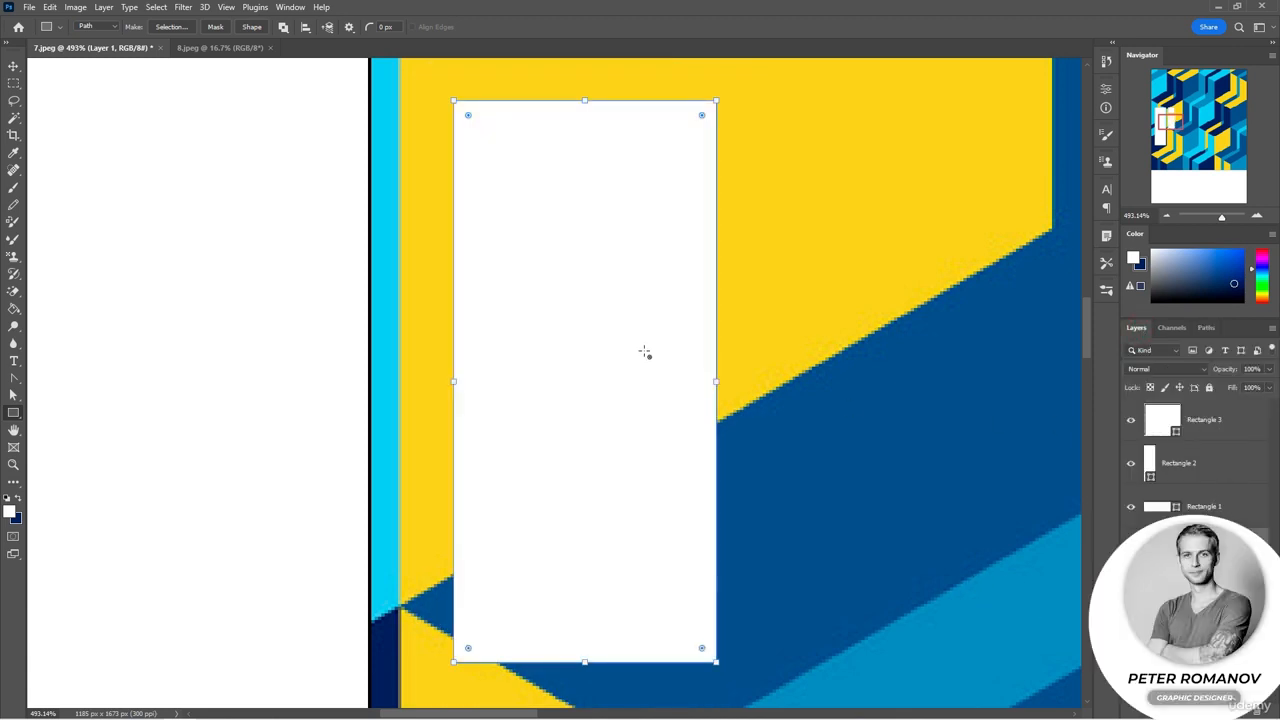
left_click_drag(1232, 375, 1262, 374)
left_click(837, 389)
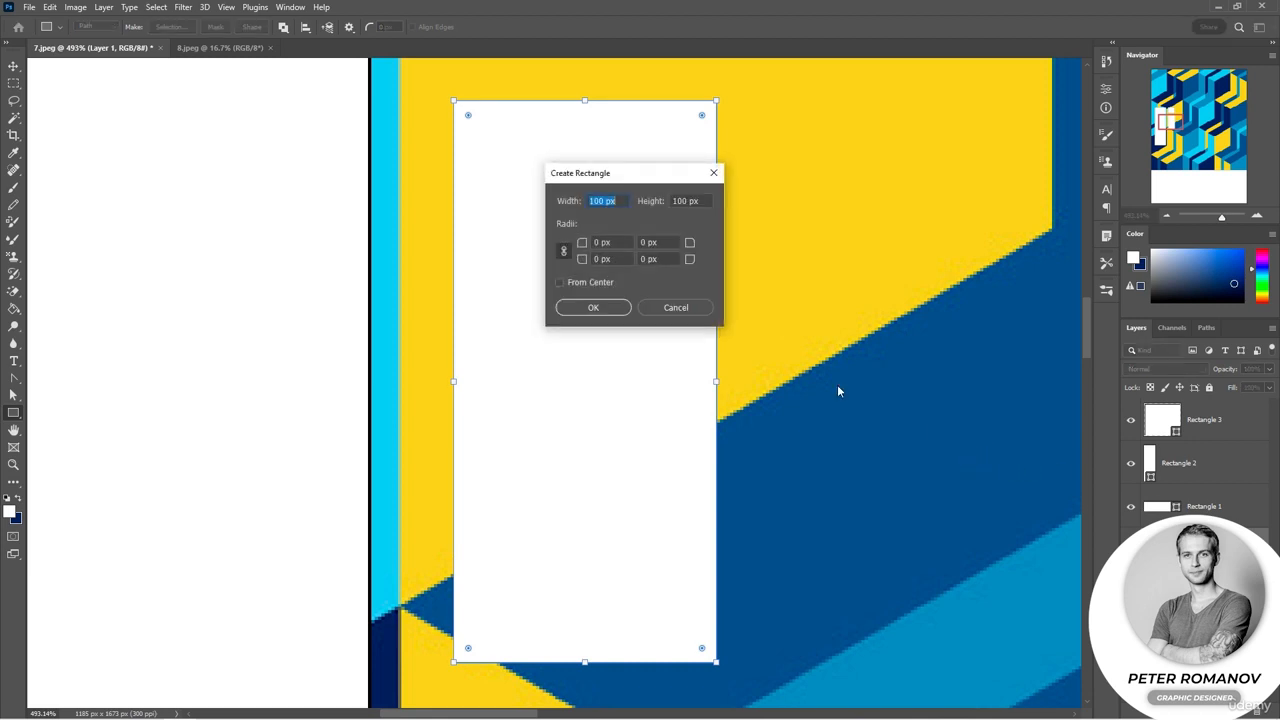
left_click(694, 304)
key("ctrl+z")
key("ctrl+z")
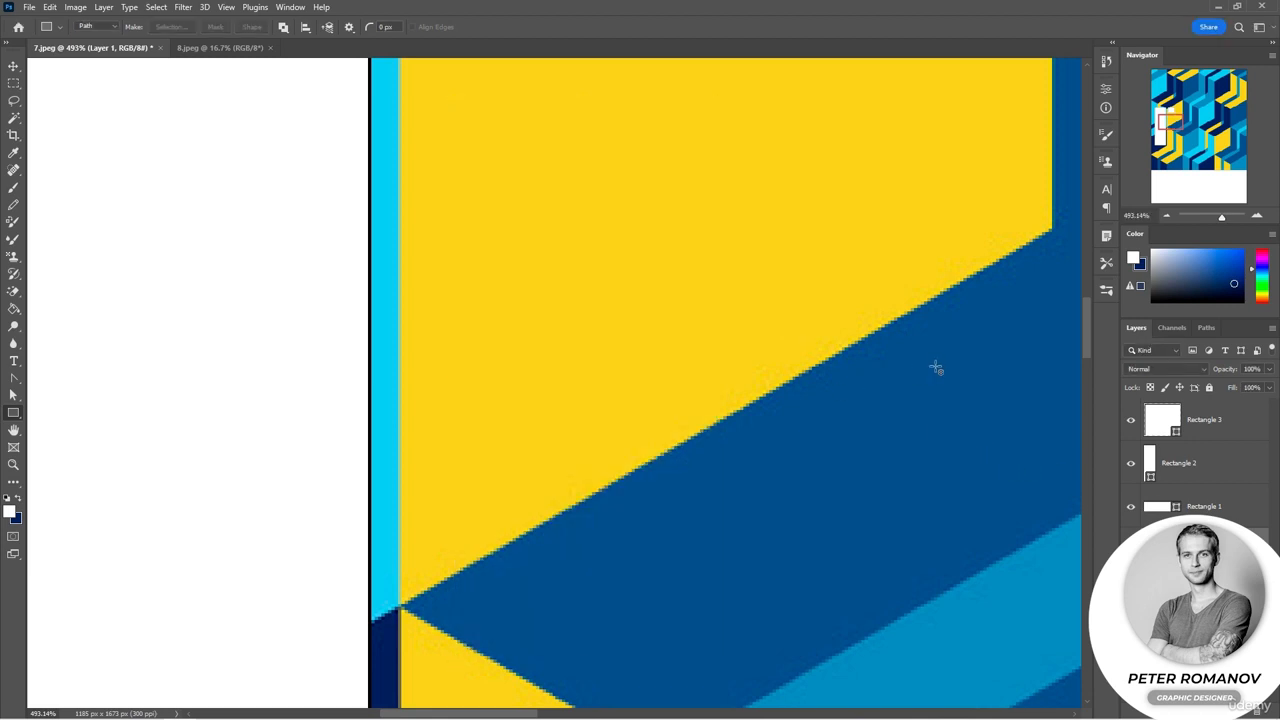
Step: Switch the Rectangle tool to Pixels mode and add a new empty layer
scroll(936, 366, "down", 12)
left_click_drag(1014, 374, 910, 378)
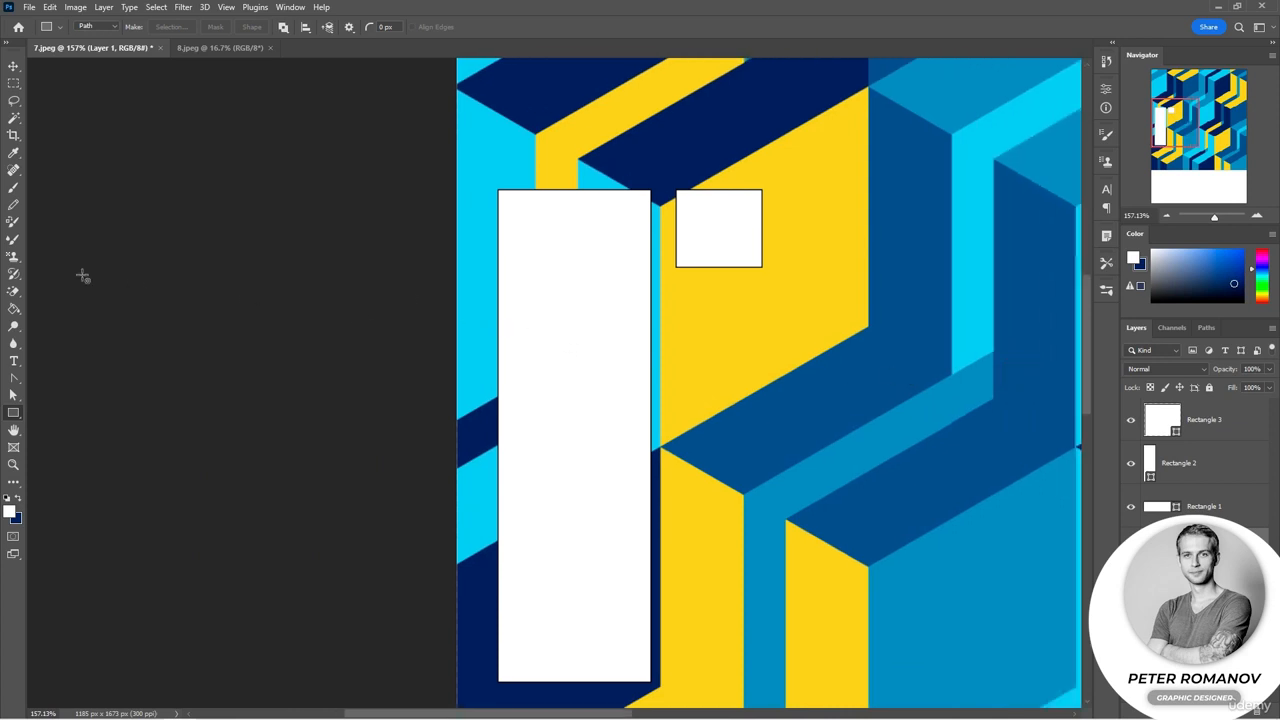
left_click(14, 66)
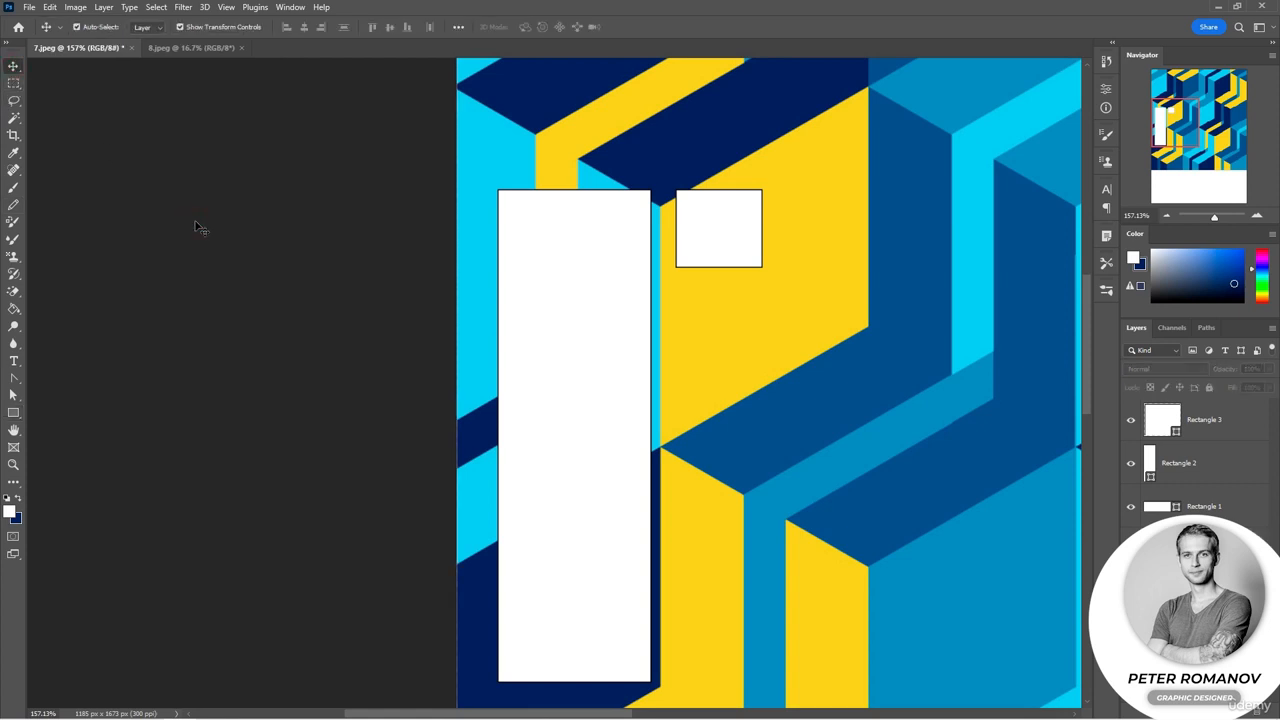
left_click(1167, 216)
left_click(1167, 216)
left_click(1167, 216)
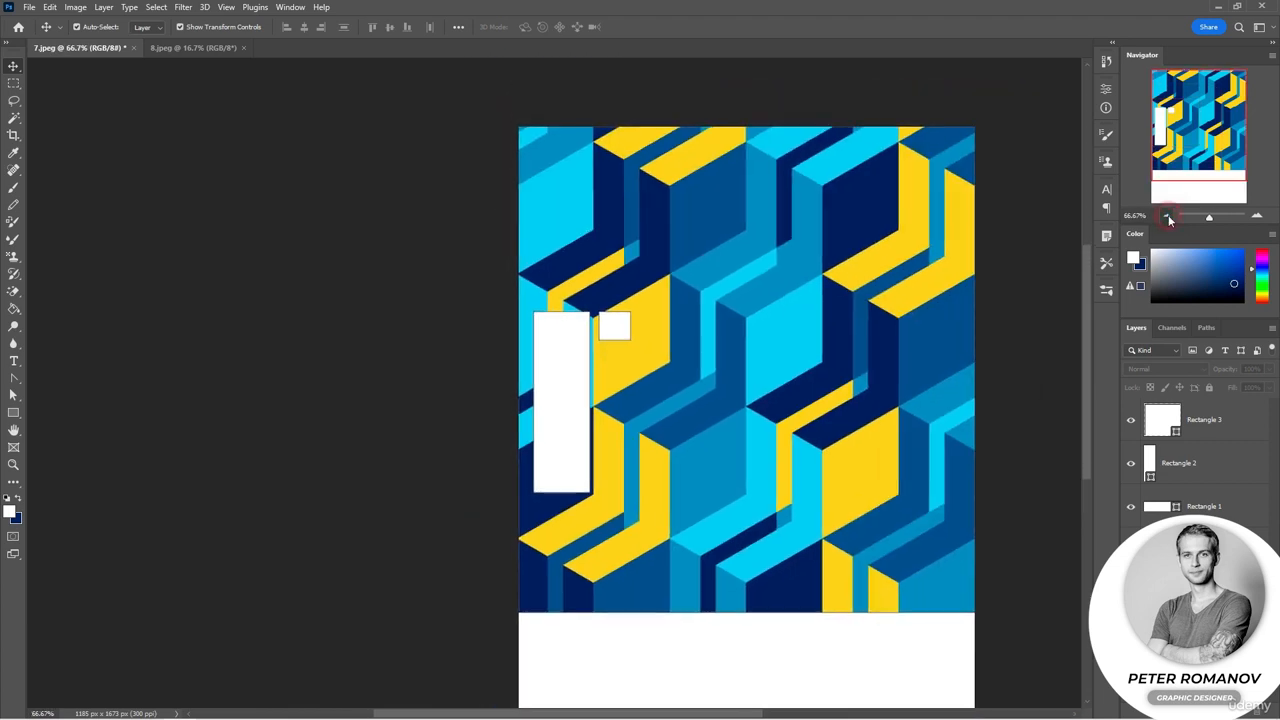
scroll(1068, 272, "down", 2)
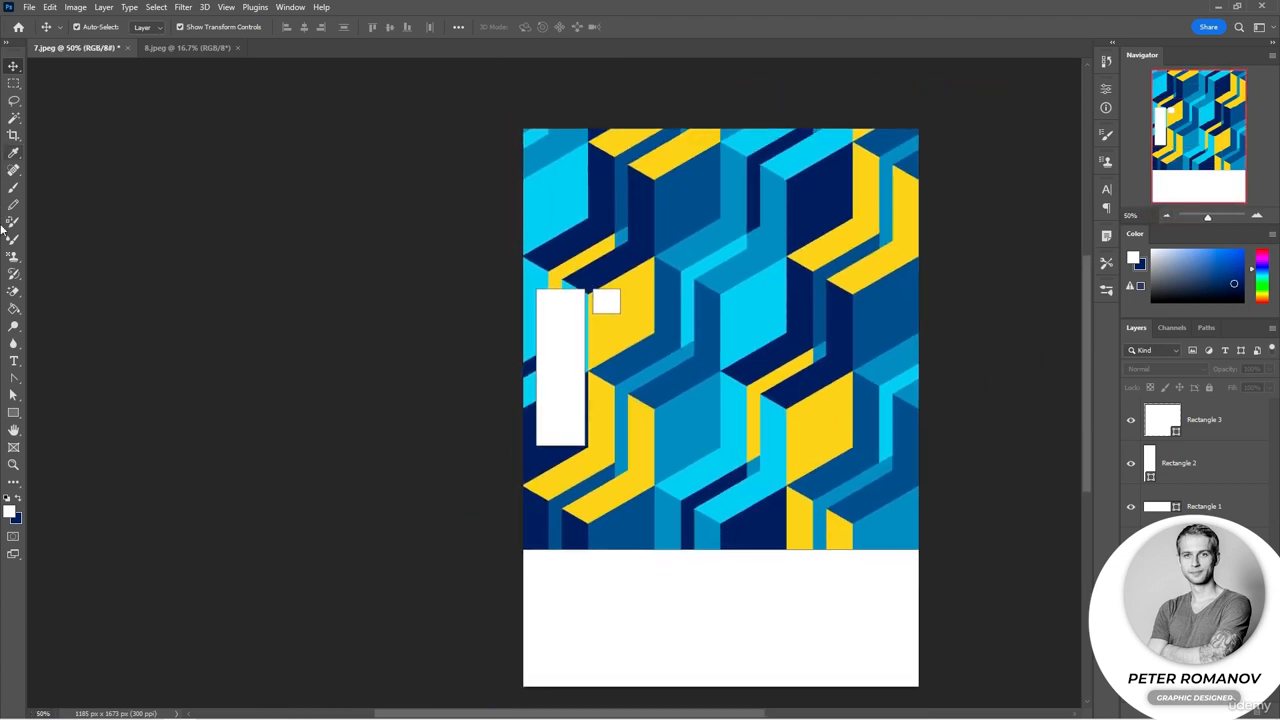
left_click(12, 414)
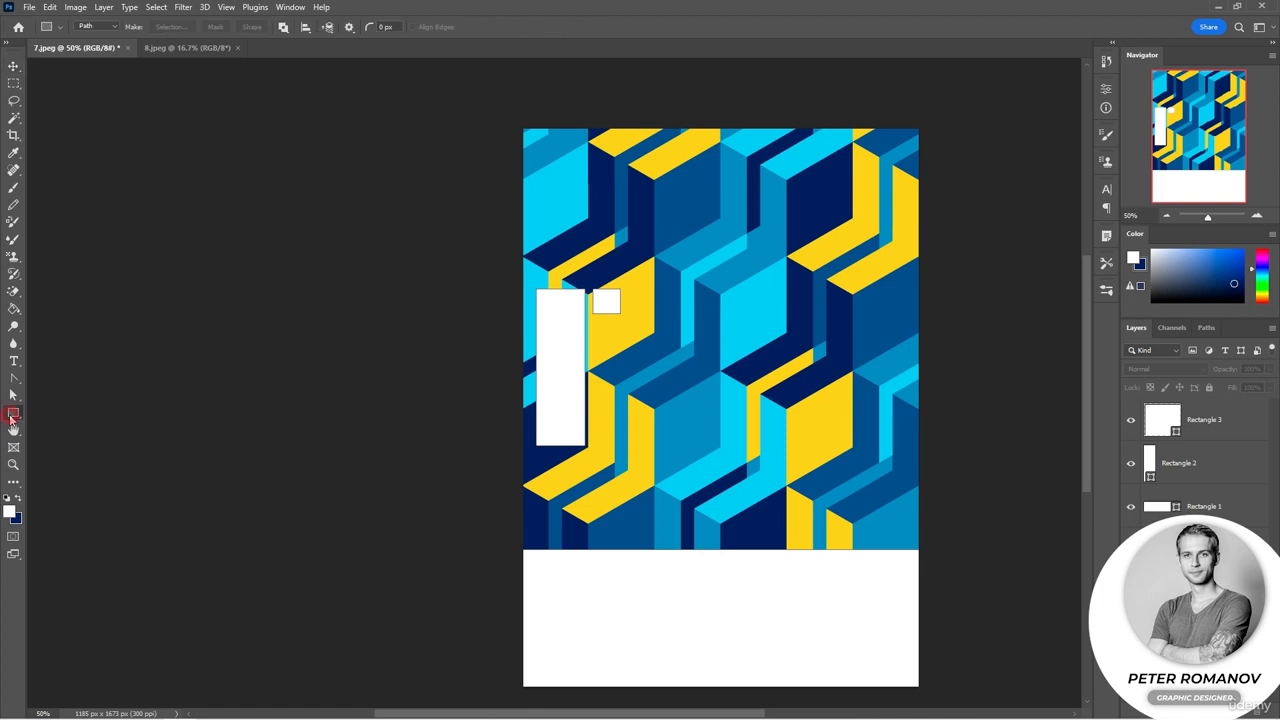
left_click(112, 27)
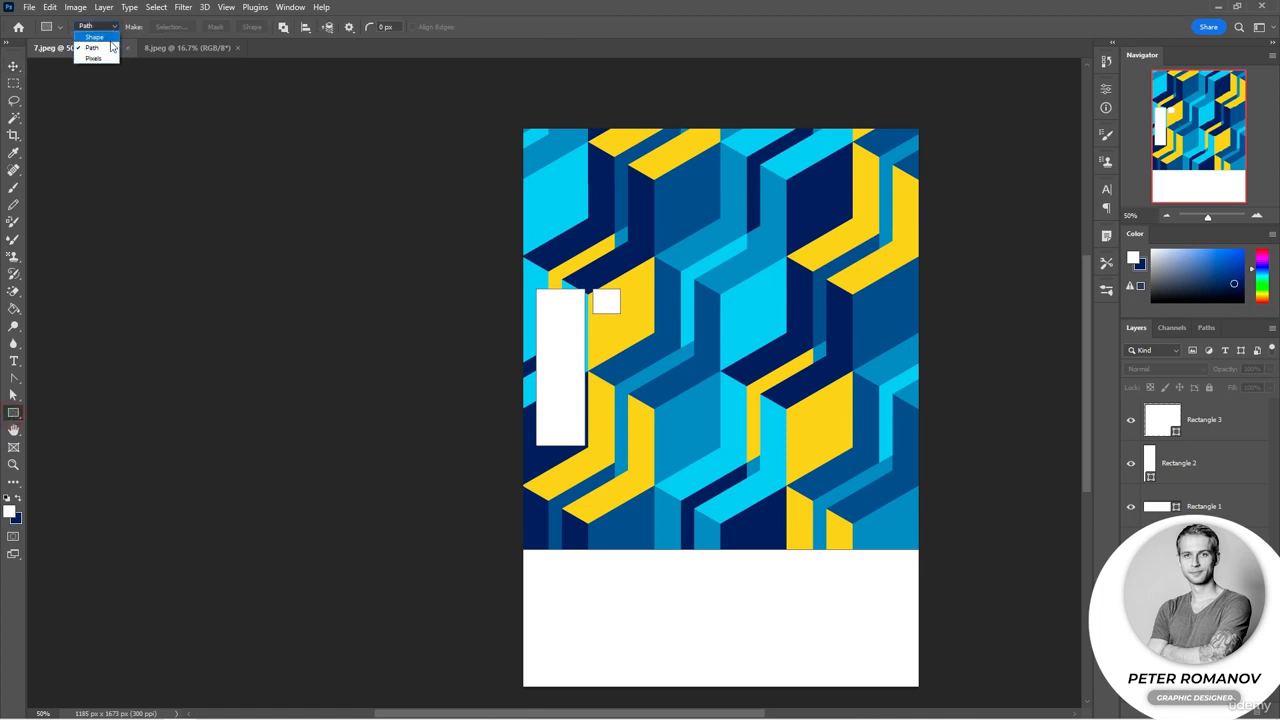
left_click(109, 59)
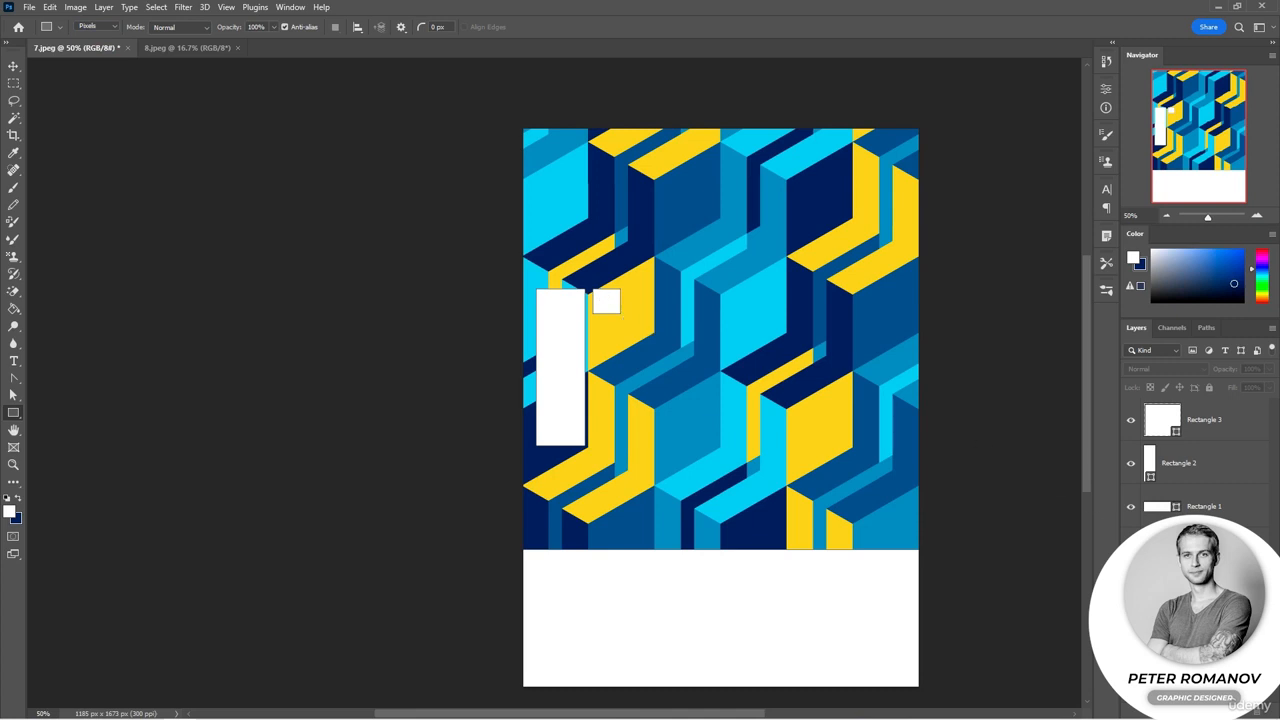
left_click(1240, 706)
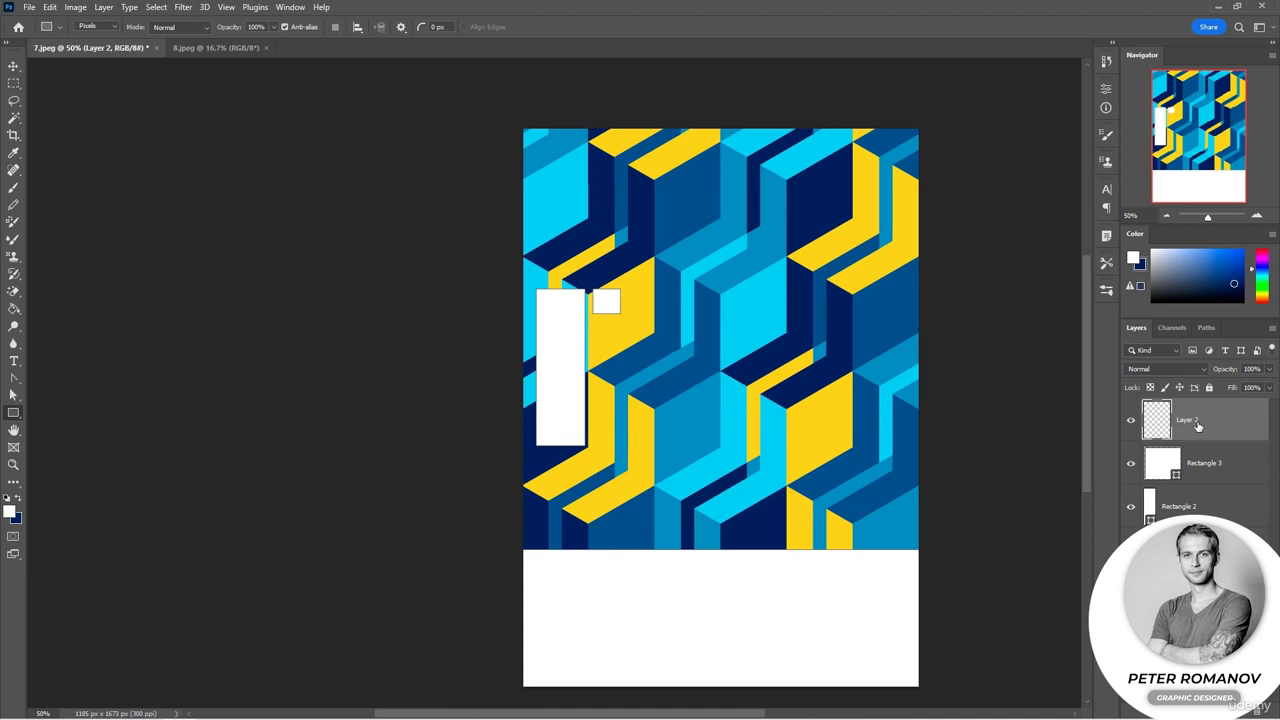
Step: Draw two white pixel squares diagonally offset below the small square on the new layer
key("ctrl+plus")
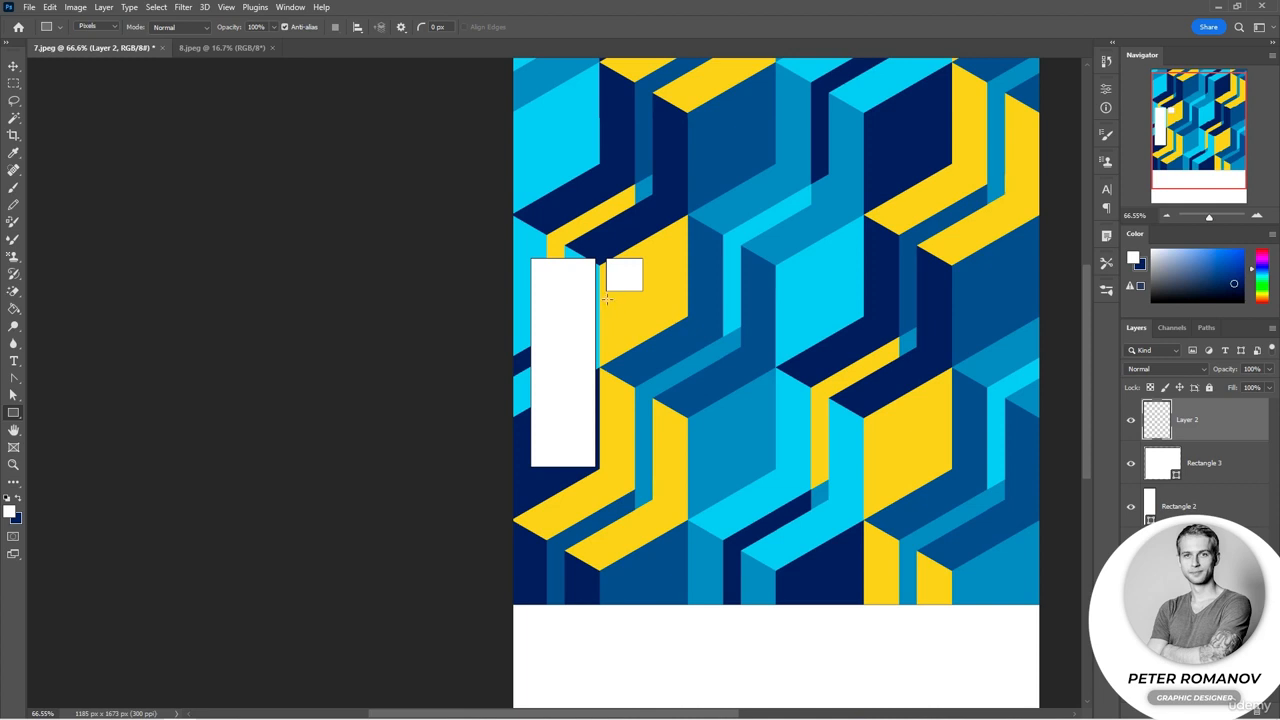
left_click_drag(607, 298, 642, 332)
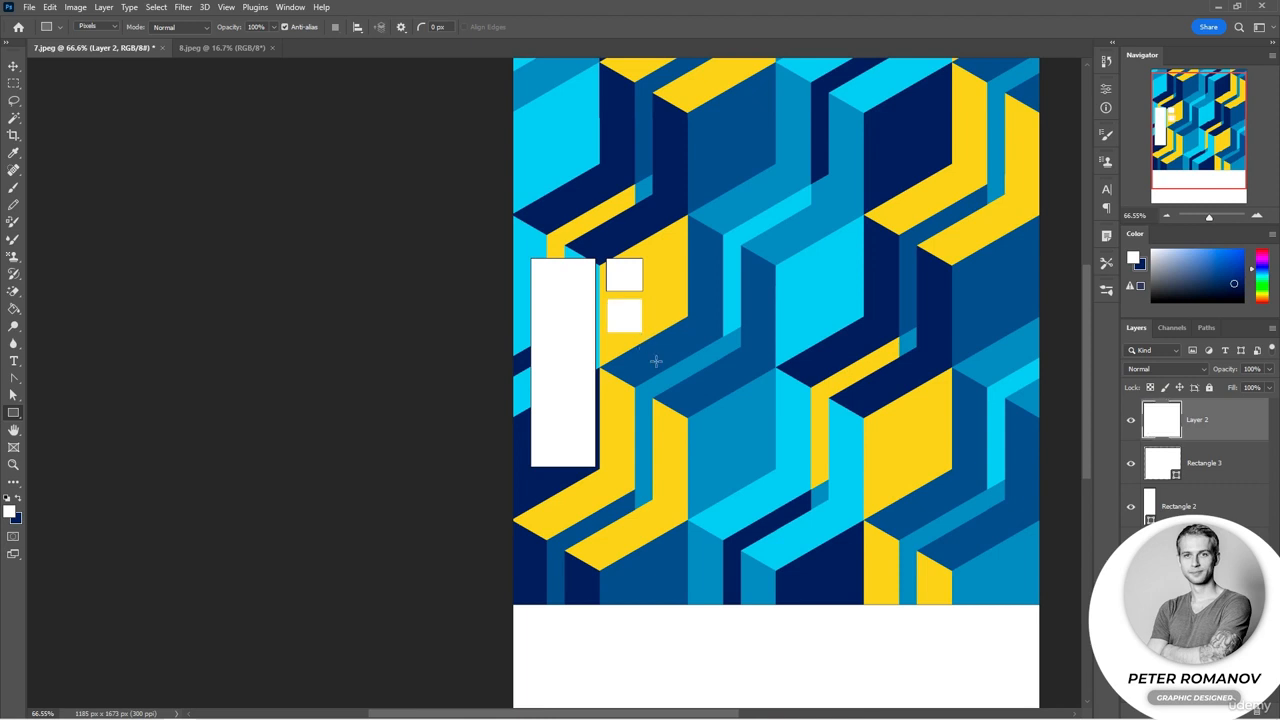
scroll(631, 322, "up", 6)
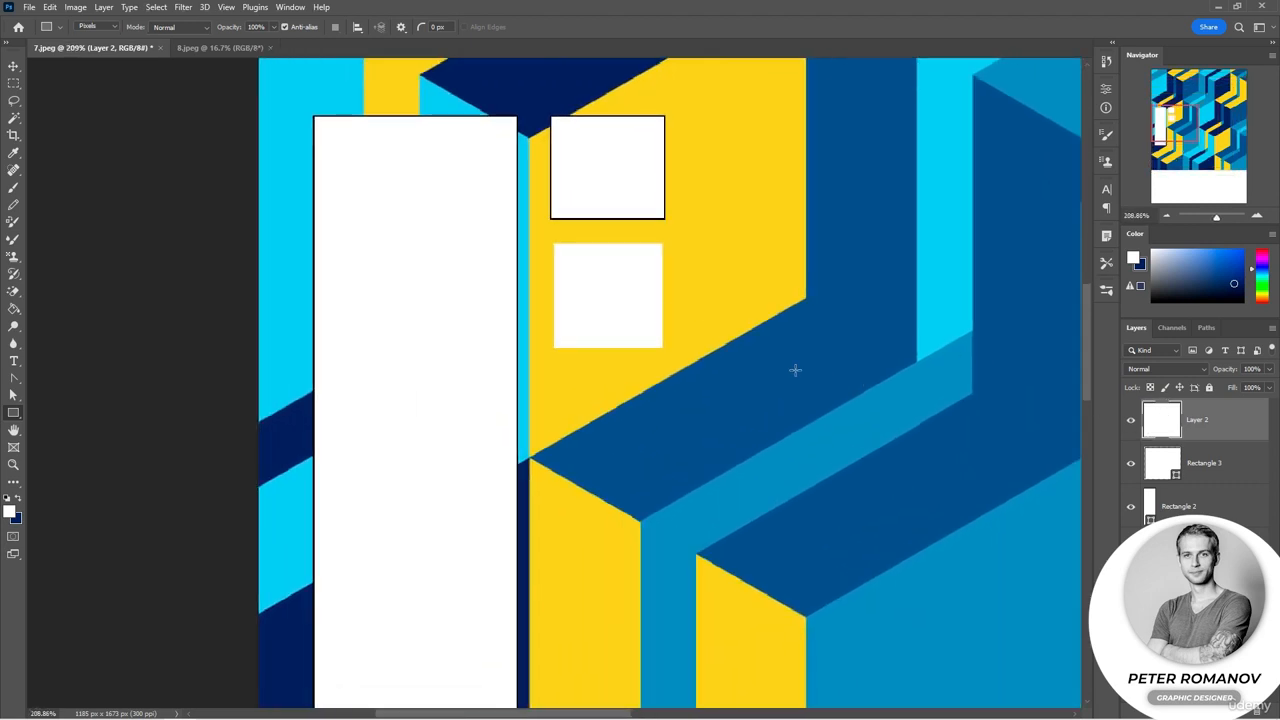
left_click_drag(1196, 287, 1201, 268)
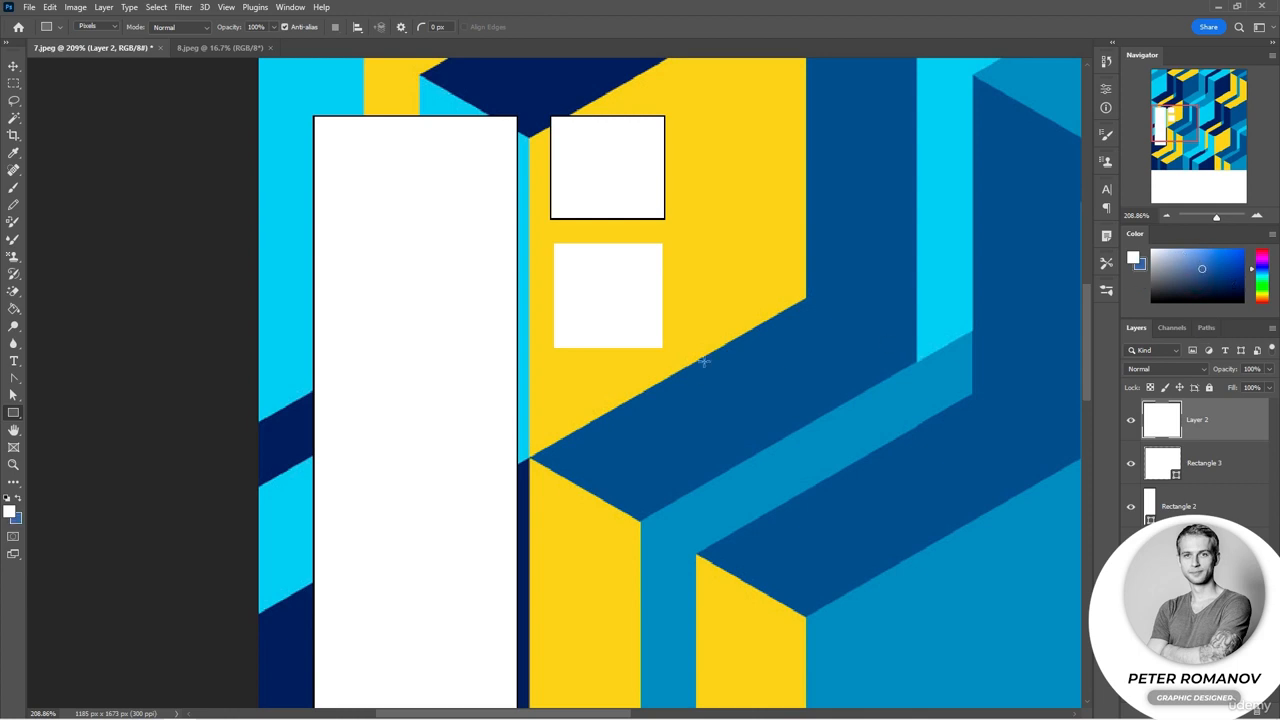
left_click_drag(663, 349, 783, 461)
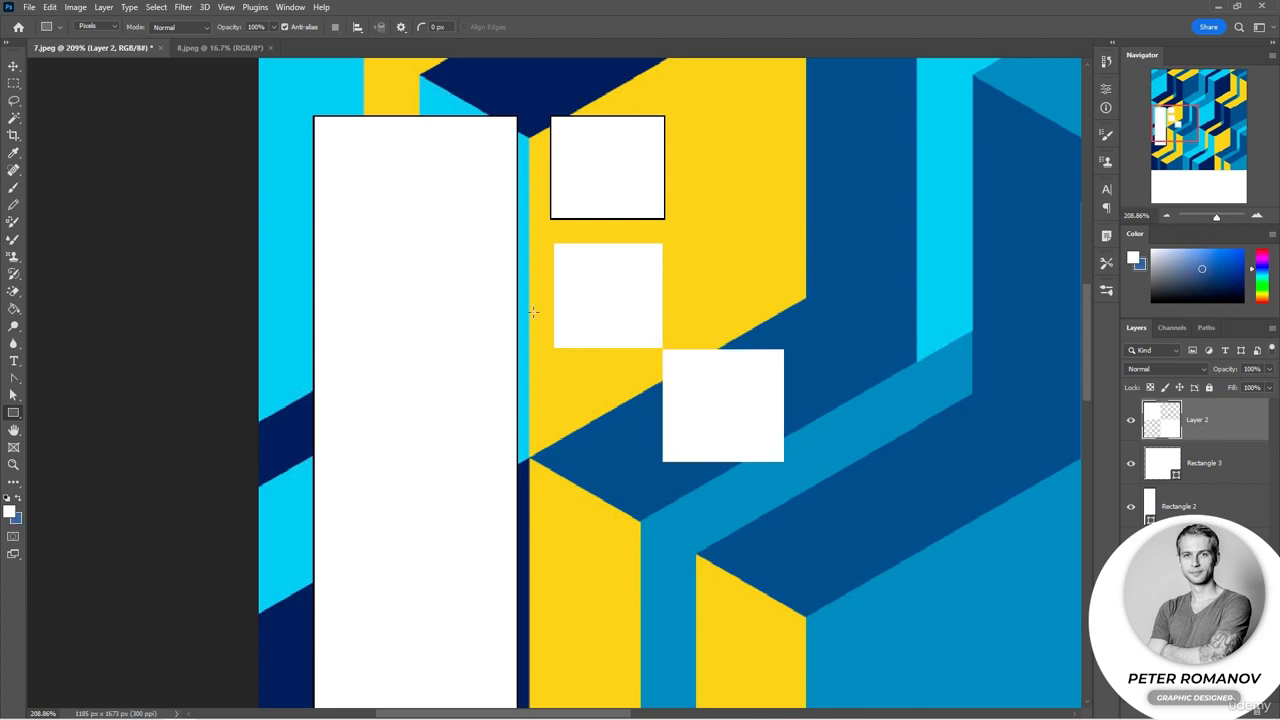
Step: Swap to the blue color and draw two blue squares completing a two-by-two checker pattern
key("x")
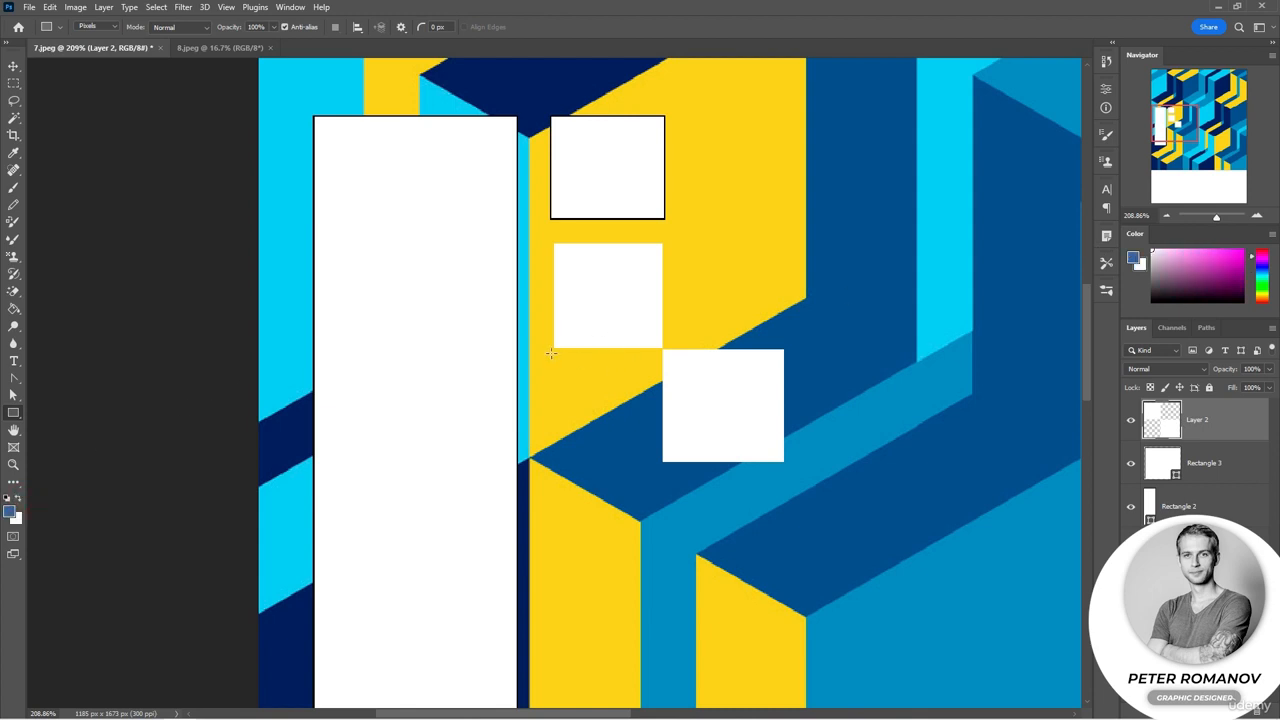
left_click_drag(550, 347, 663, 458)
left_click_drag(650, 231, 750, 348)
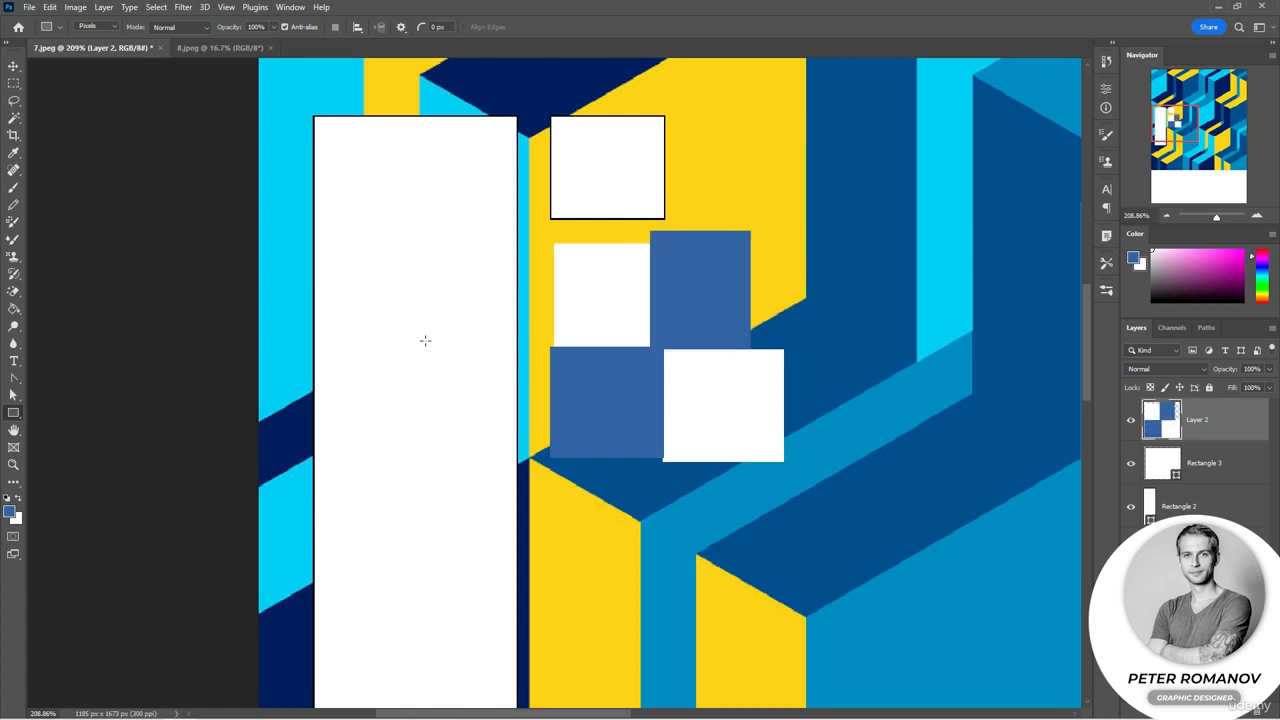
Step: Erase the checker squares' right side with a soft round Eraser at 432 px and 0% hardness
left_click(13, 292)
left_click(45, 290)
right_click(720, 350)
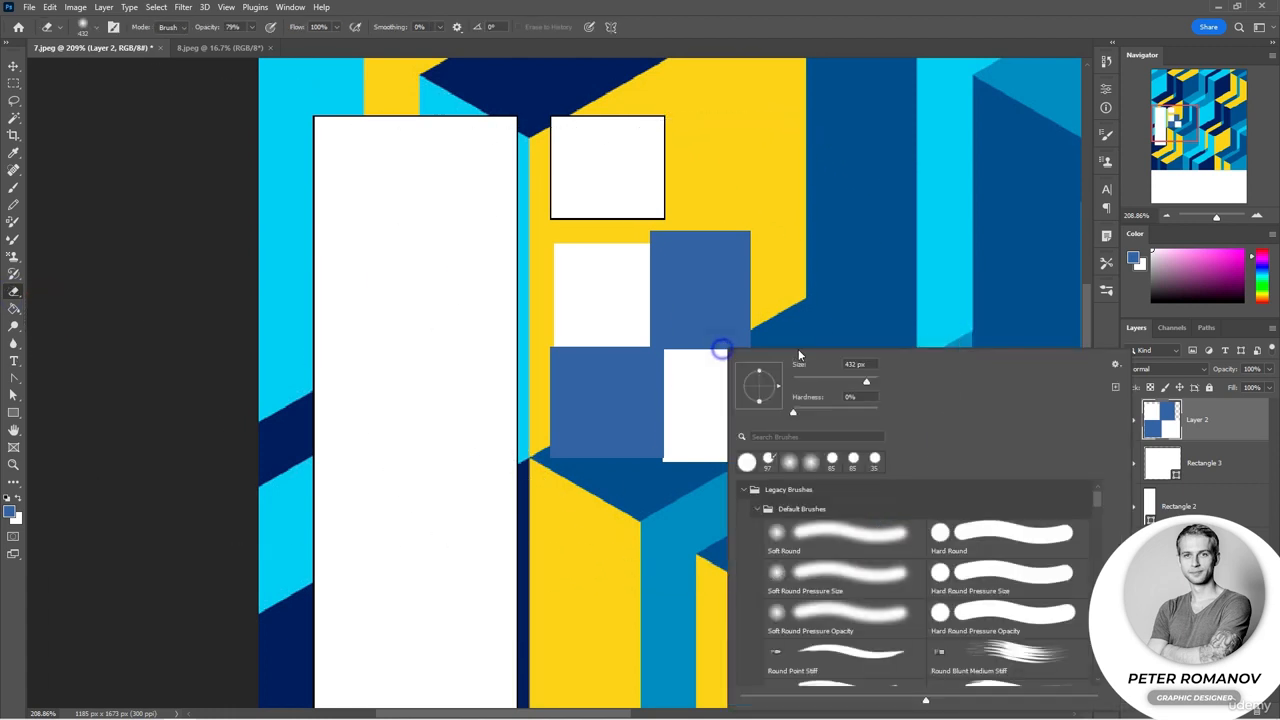
left_click(825, 389)
left_click(819, 381)
left_click(743, 282)
mouse_move(742, 239)
left_mouse_down()
mouse_move(749, 354)
mouse_move(753, 236)
mouse_move(754, 379)
mouse_move(754, 225)
mouse_move(760, 467)
mouse_move(769, 283)
mouse_move(774, 493)
mouse_move(767, 226)
mouse_move(727, 500)
left_mouse_up()
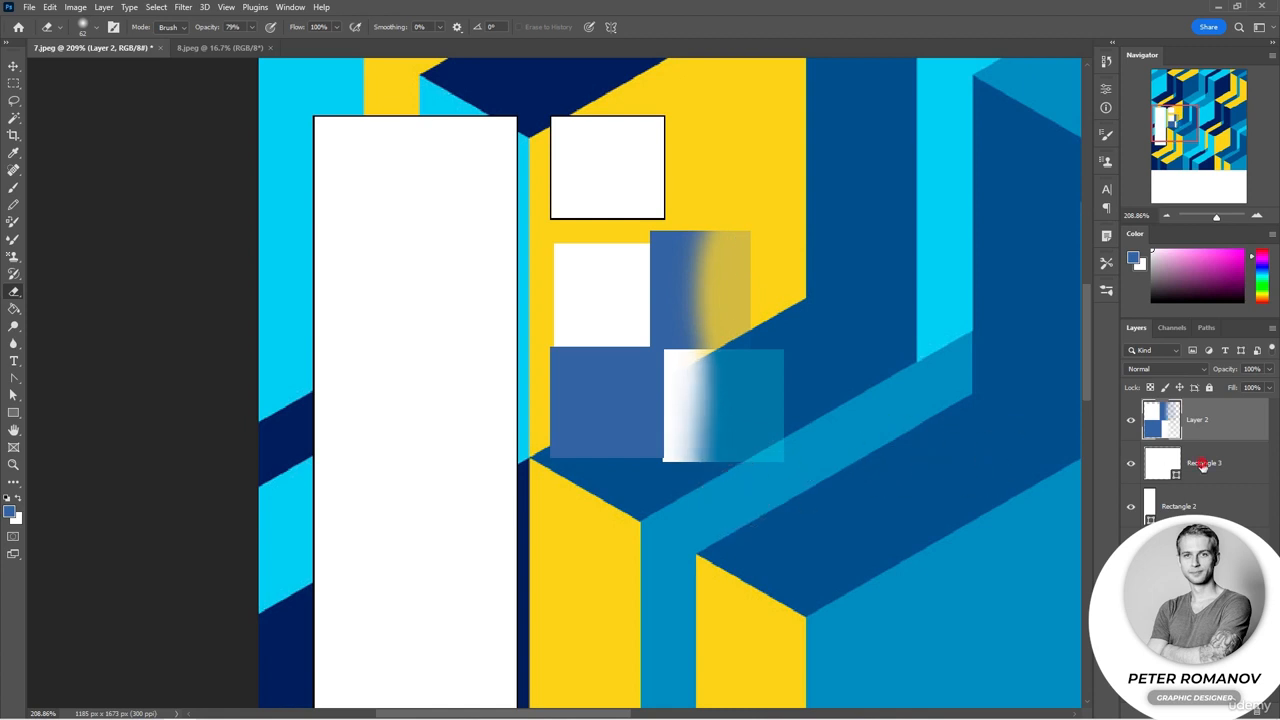
Step: Rasterize the small square's layer and partially erase the square with the soft Eraser
left_click(1202, 463)
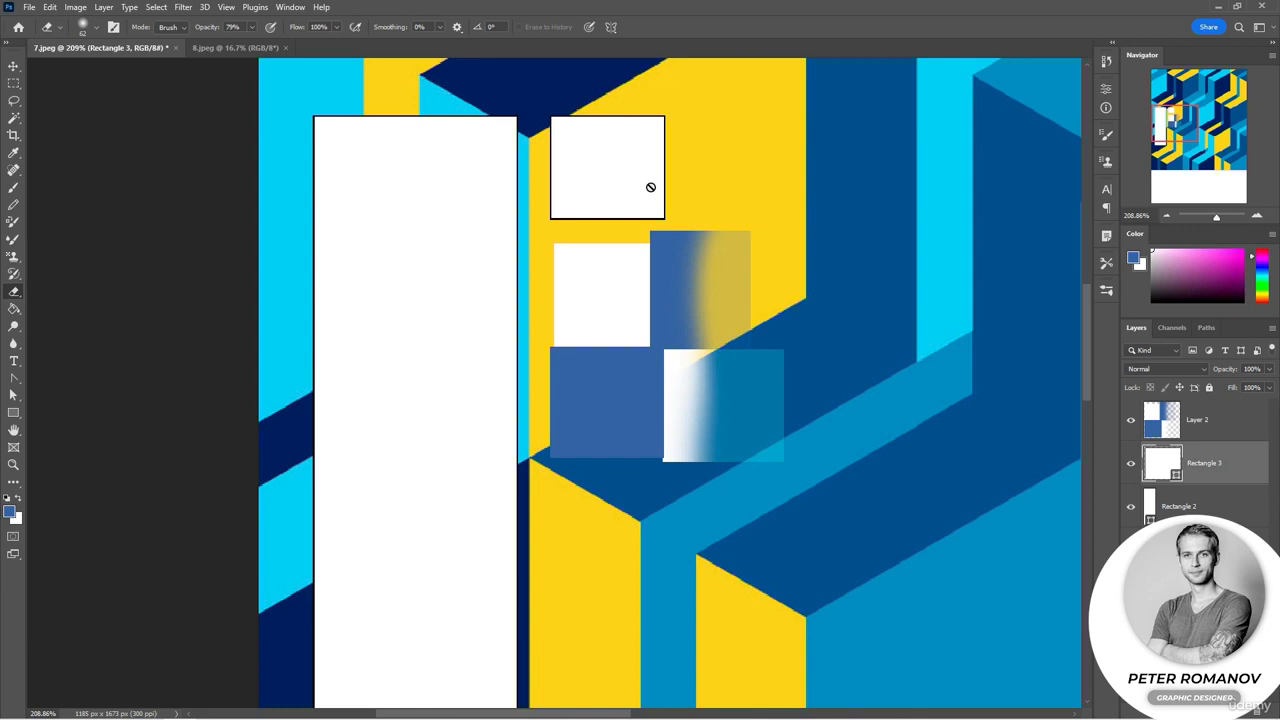
right_click(1203, 476)
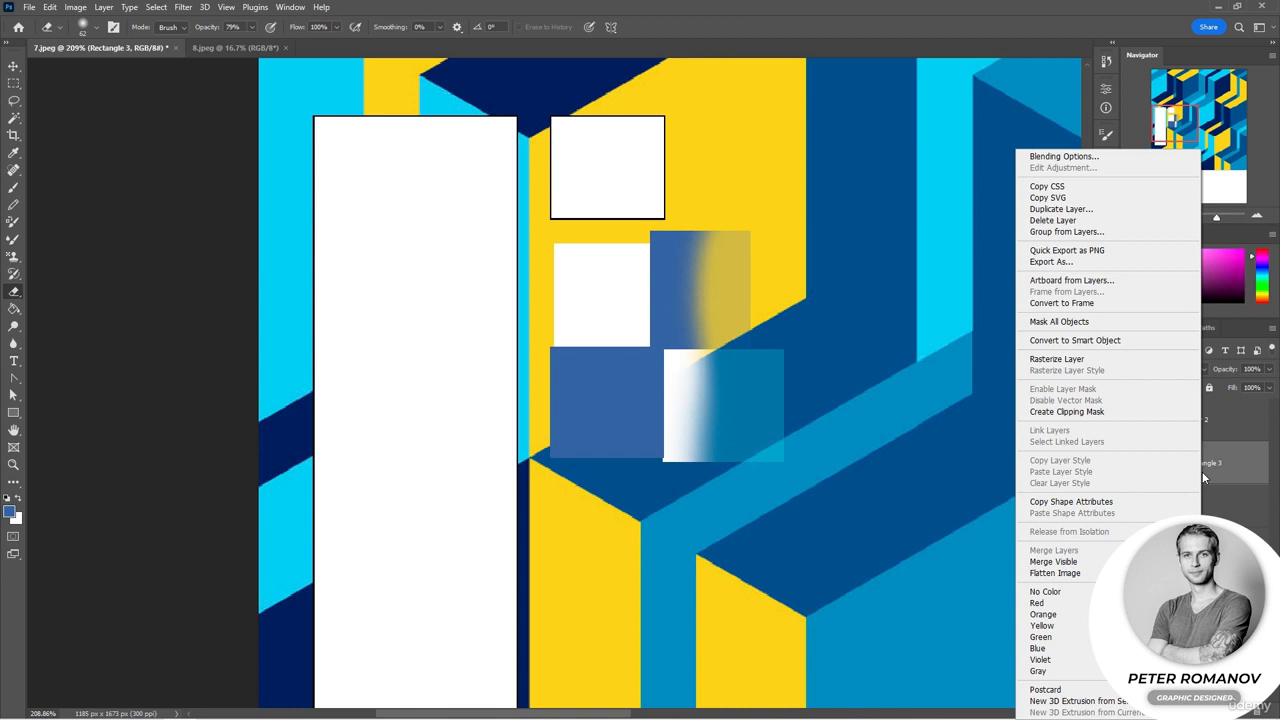
left_click(1075, 362)
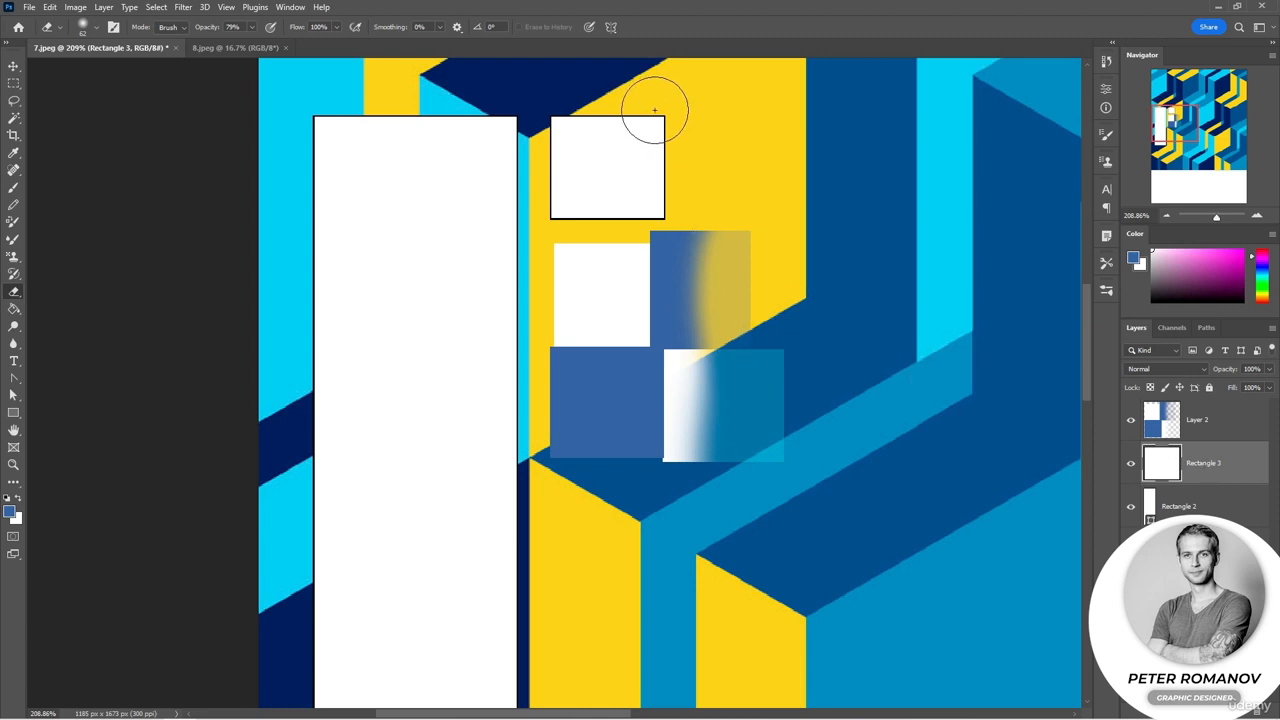
mouse_move(657, 109)
left_mouse_down()
mouse_move(648, 196)
mouse_move(611, 199)
mouse_move(567, 176)
mouse_move(573, 137)
mouse_move(617, 143)
mouse_move(618, 165)
mouse_move(569, 198)
mouse_move(655, 203)
mouse_move(671, 143)
mouse_move(580, 120)
left_mouse_up()
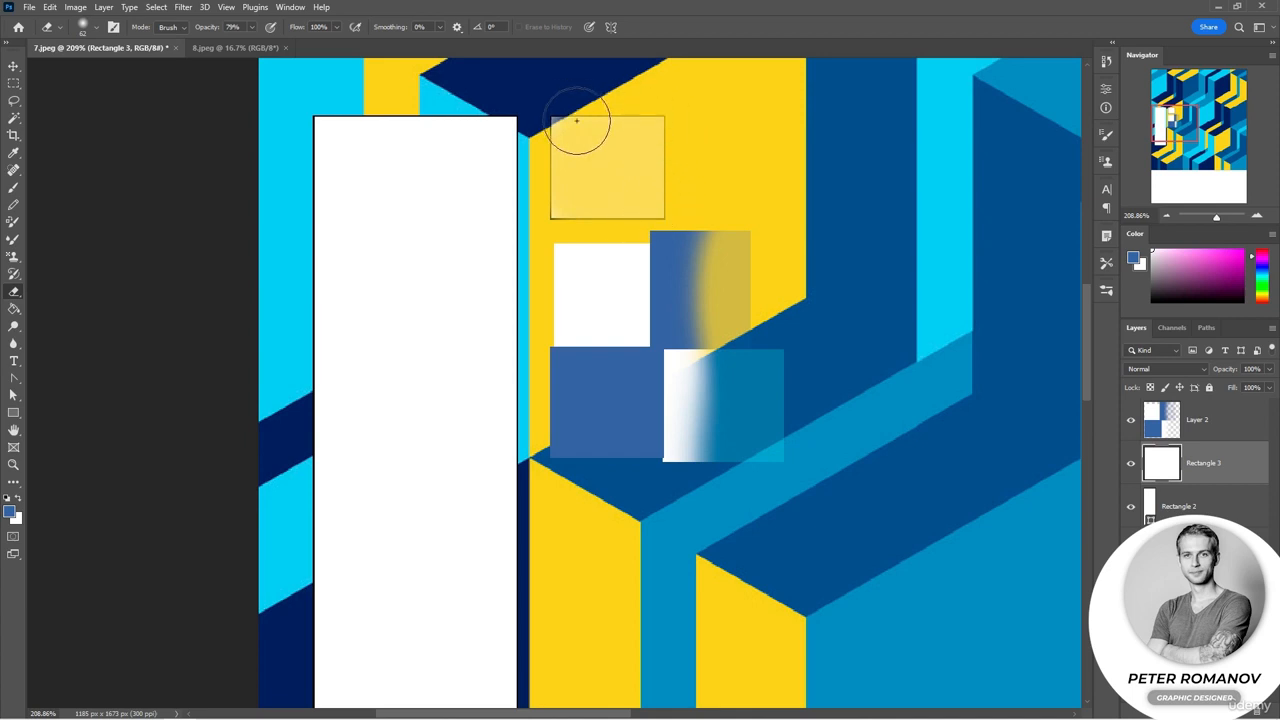
left_click(1165, 217)
left_click(1165, 217)
left_click(1165, 217)
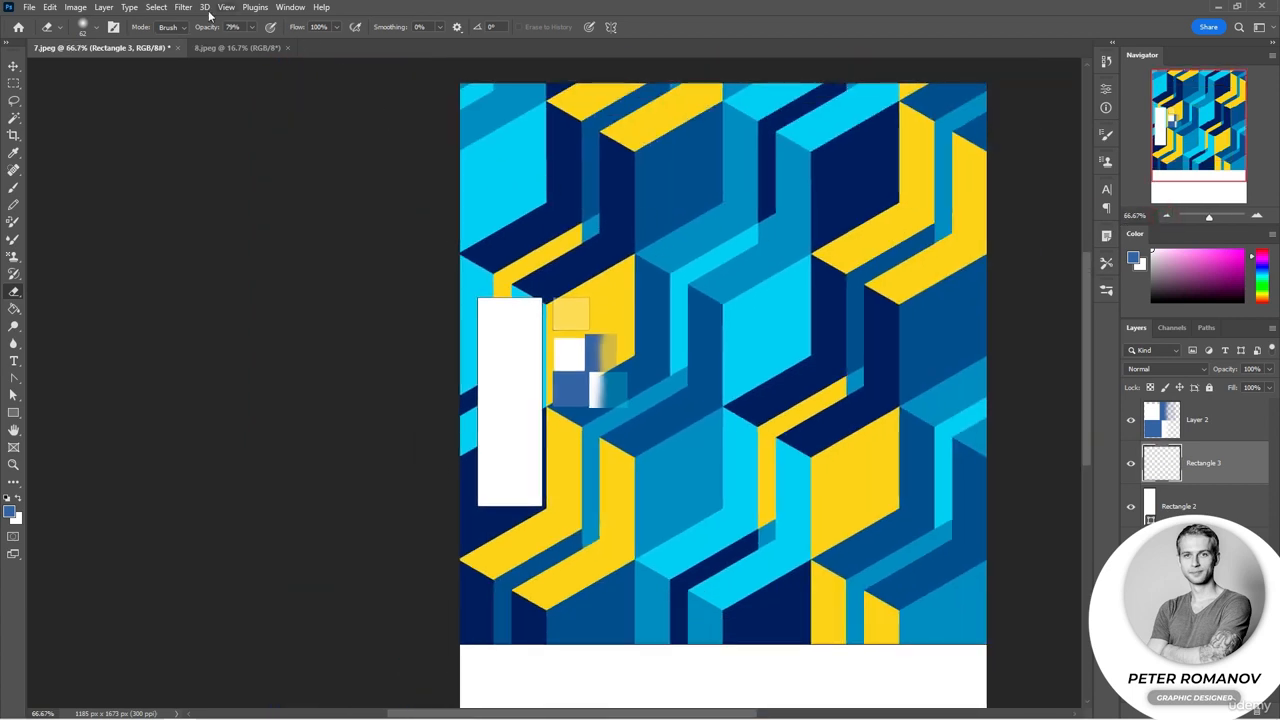
left_click(178, 28)
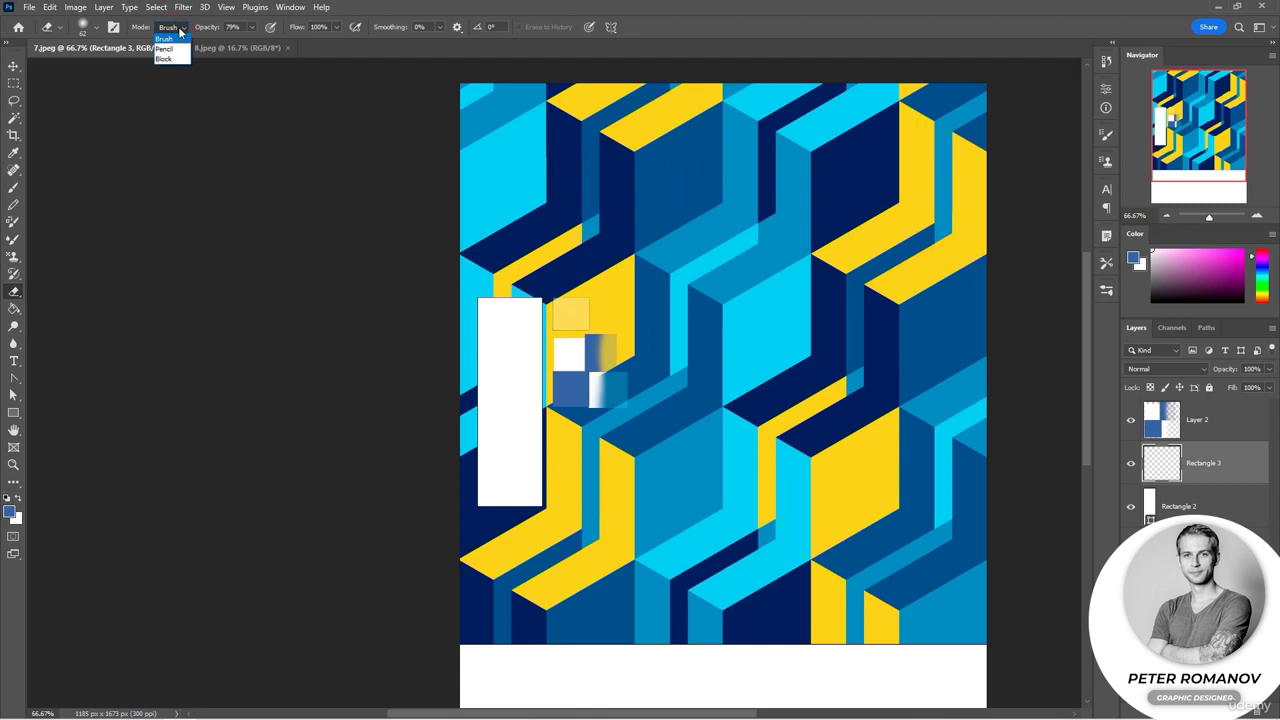
left_click(13, 412)
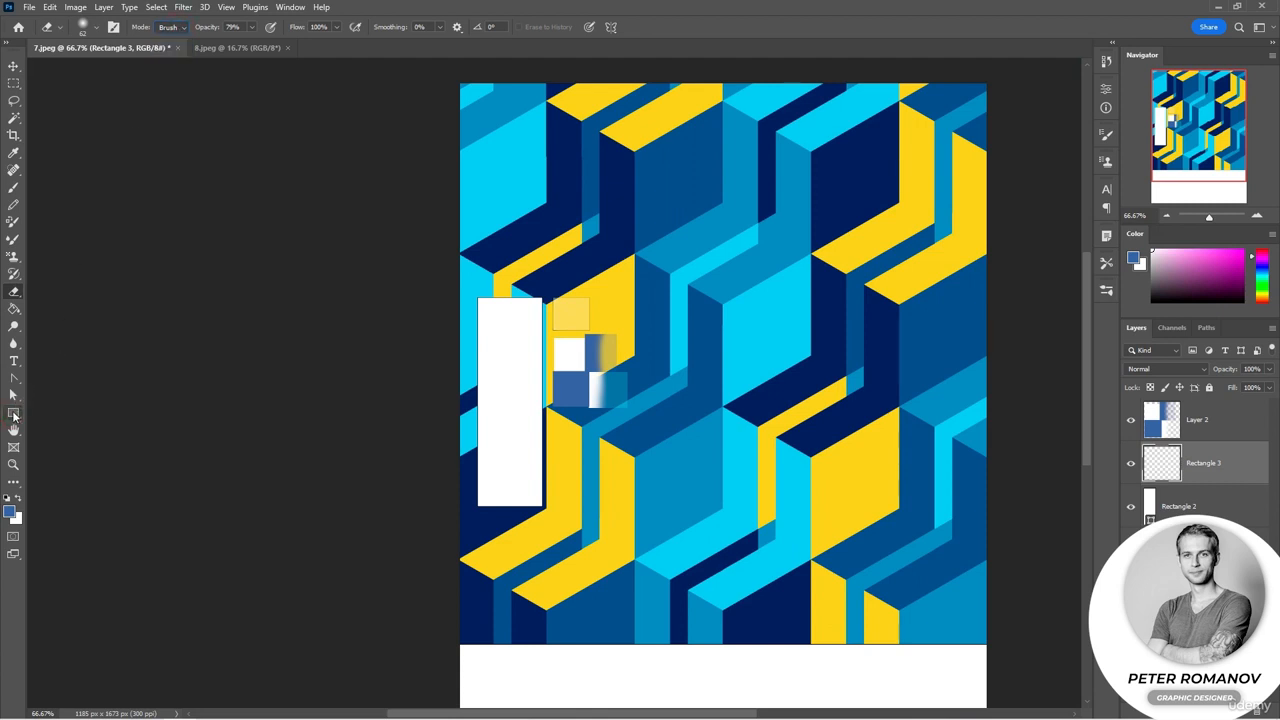
Step: Switch the Rectangle tool from Pixels to Shape mode
left_click(13, 412)
left_click(100, 26)
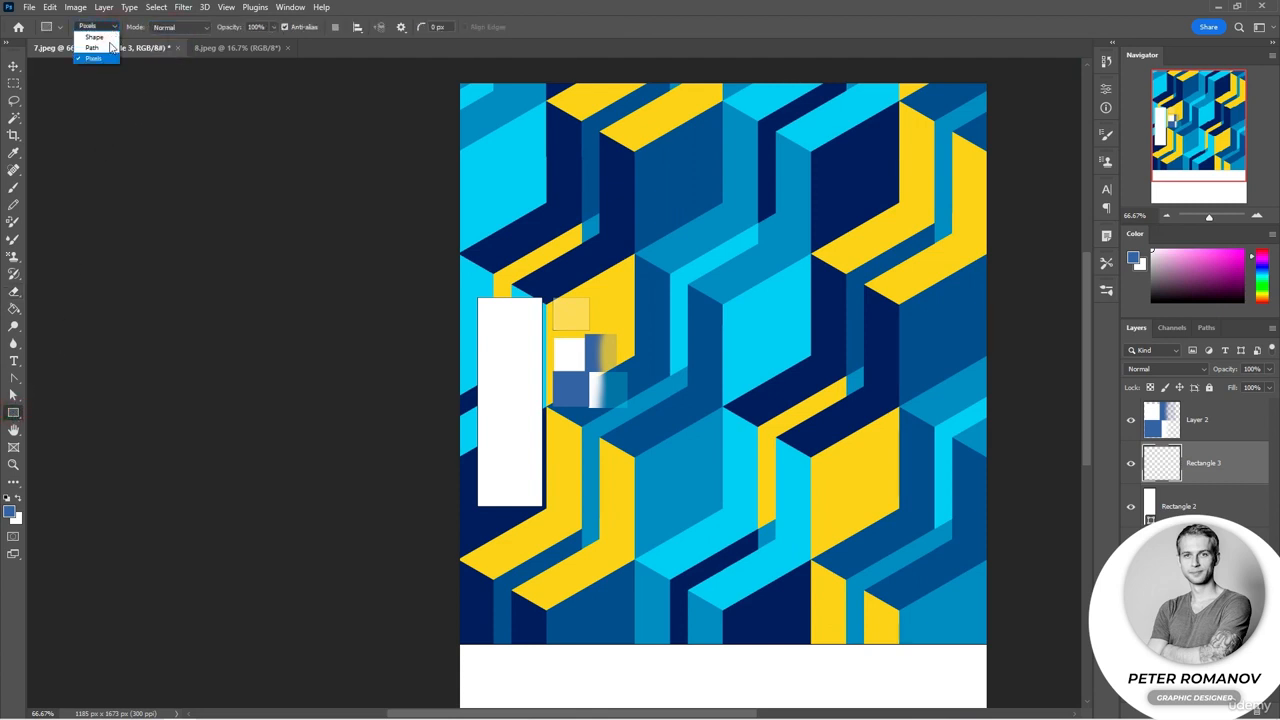
left_click(96, 37)
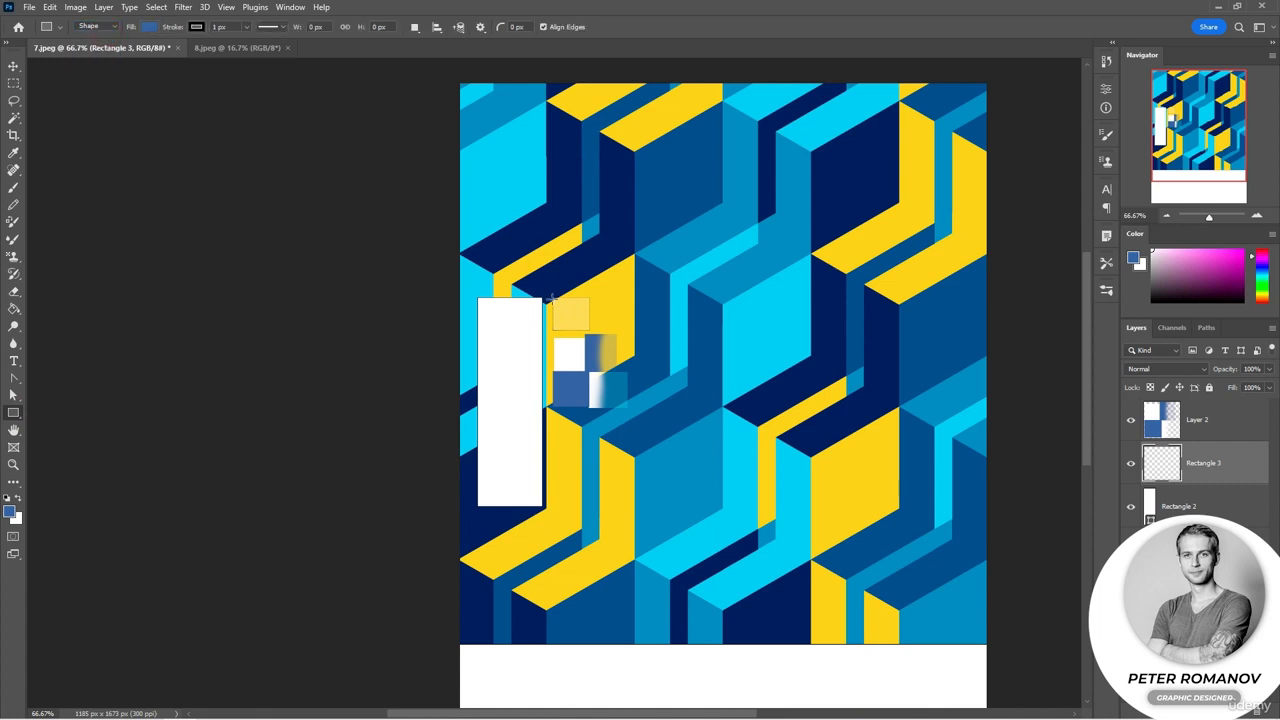
left_click(106, 27)
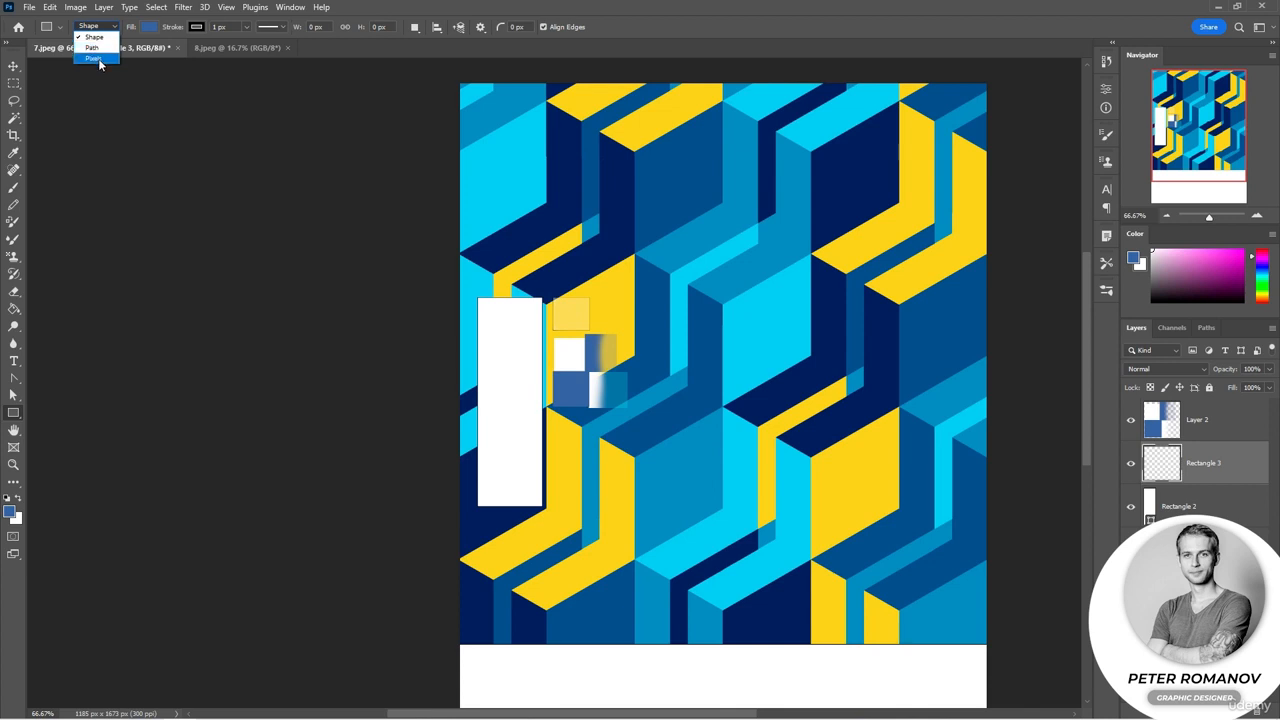
Step: Open the 8.jpeg night-tree photo and select the Ellipse tool in Shape mode
left_click(246, 49)
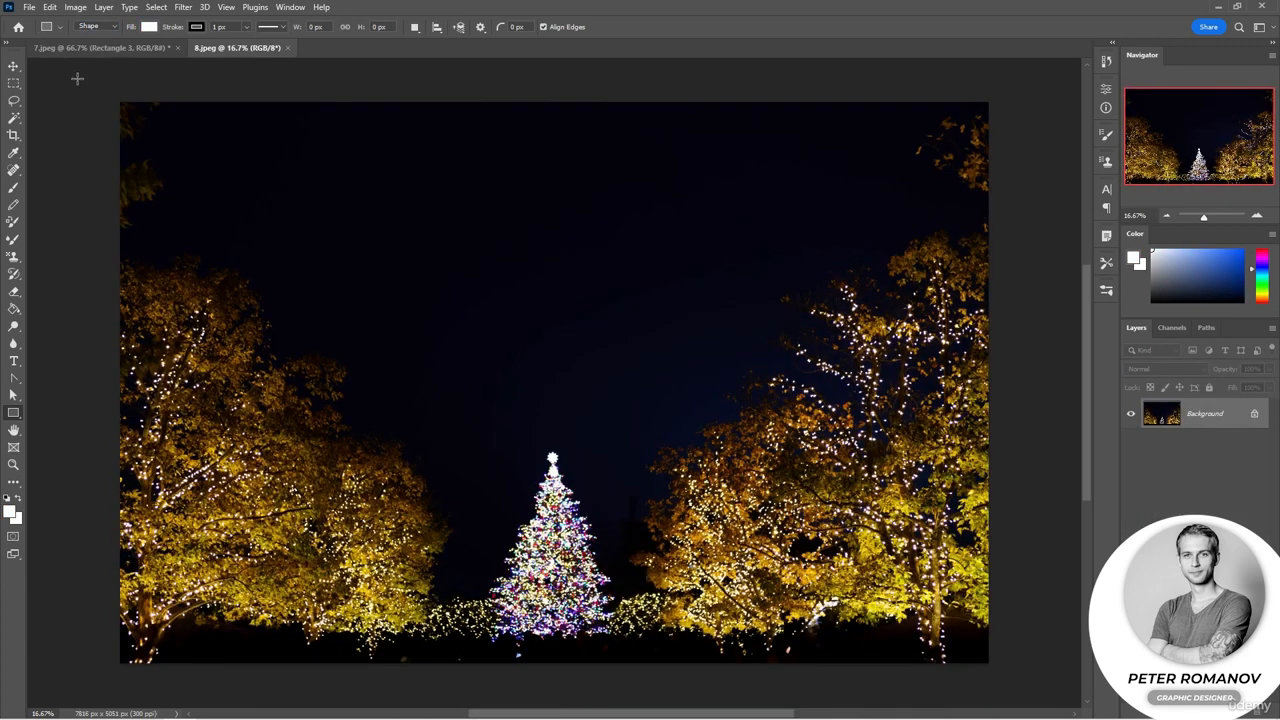
left_click(14, 83)
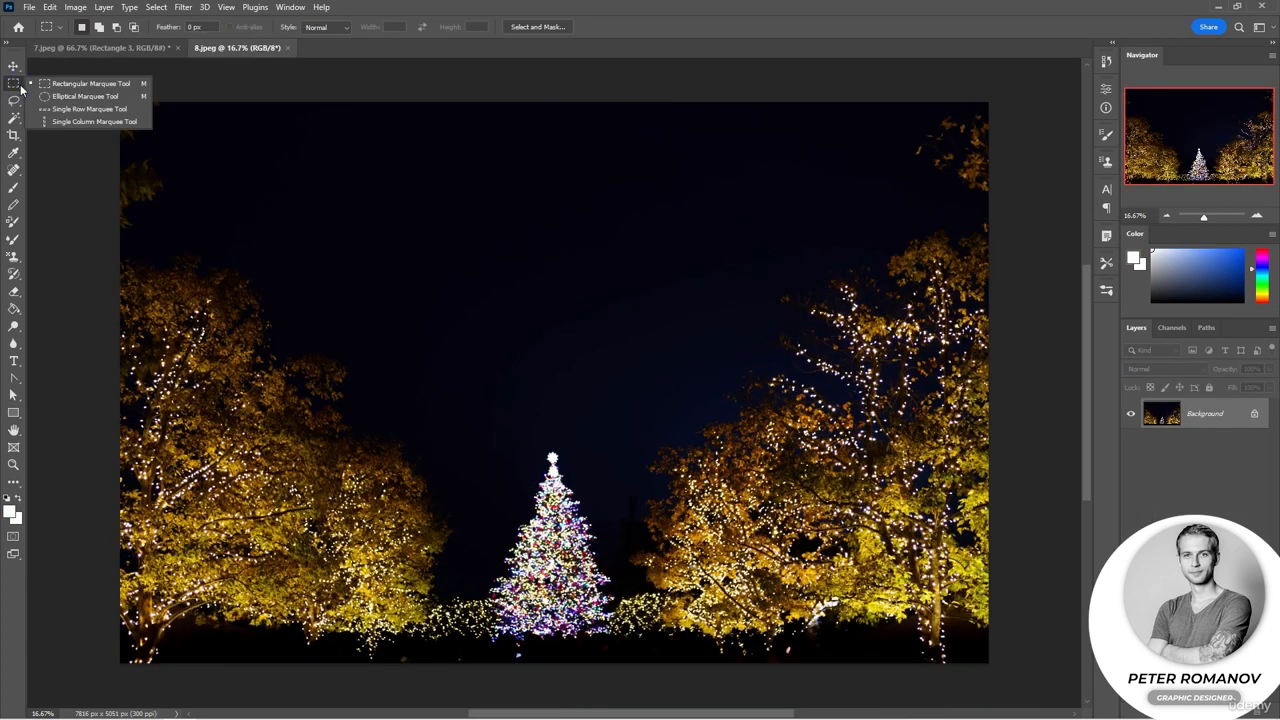
left_click(13, 412)
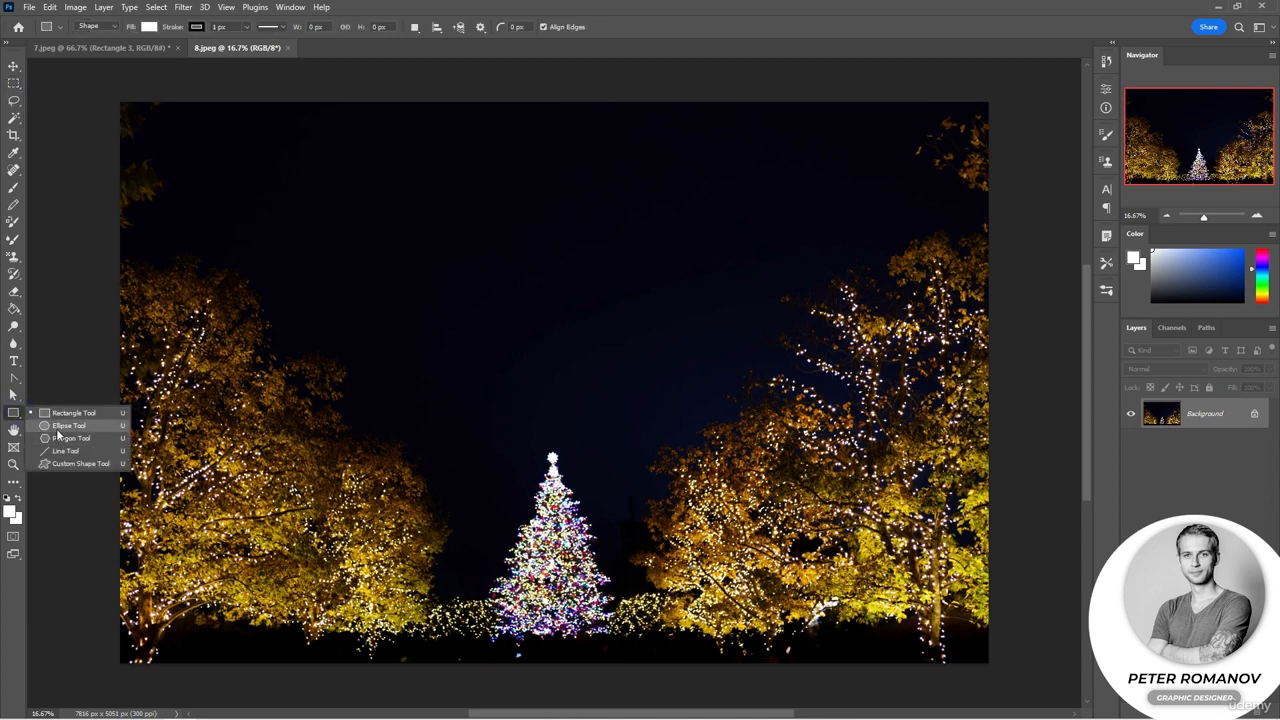
left_click(57, 426)
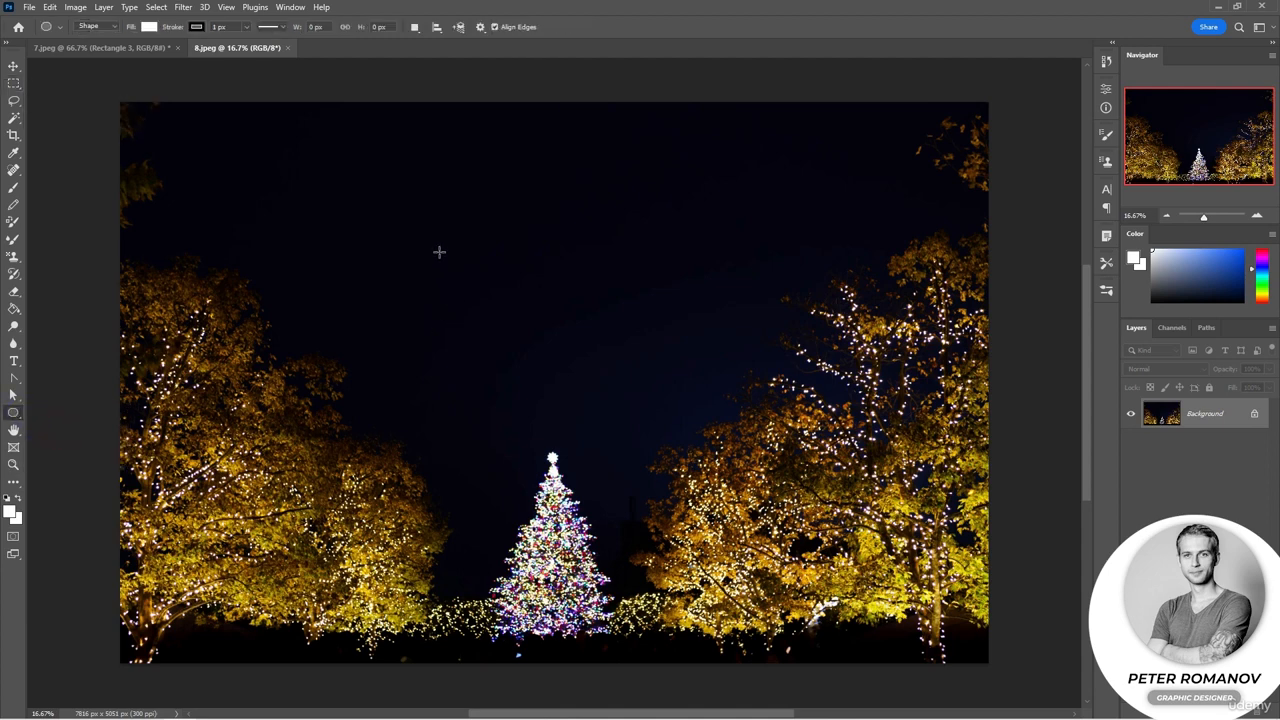
scroll(438, 241, "up", 1)
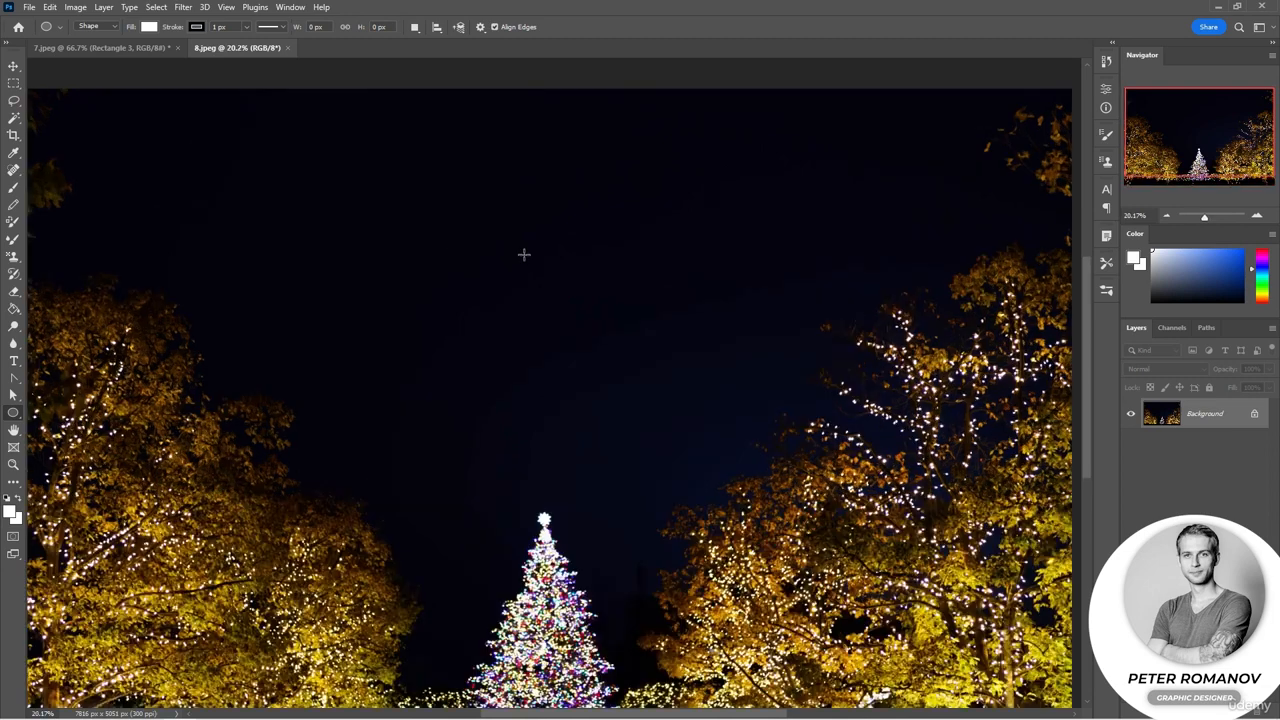
left_click(98, 26)
left_click(102, 39)
Step: Draw a white circle shape about 1770 px across above the lit Christmas tree
left_click(149, 27)
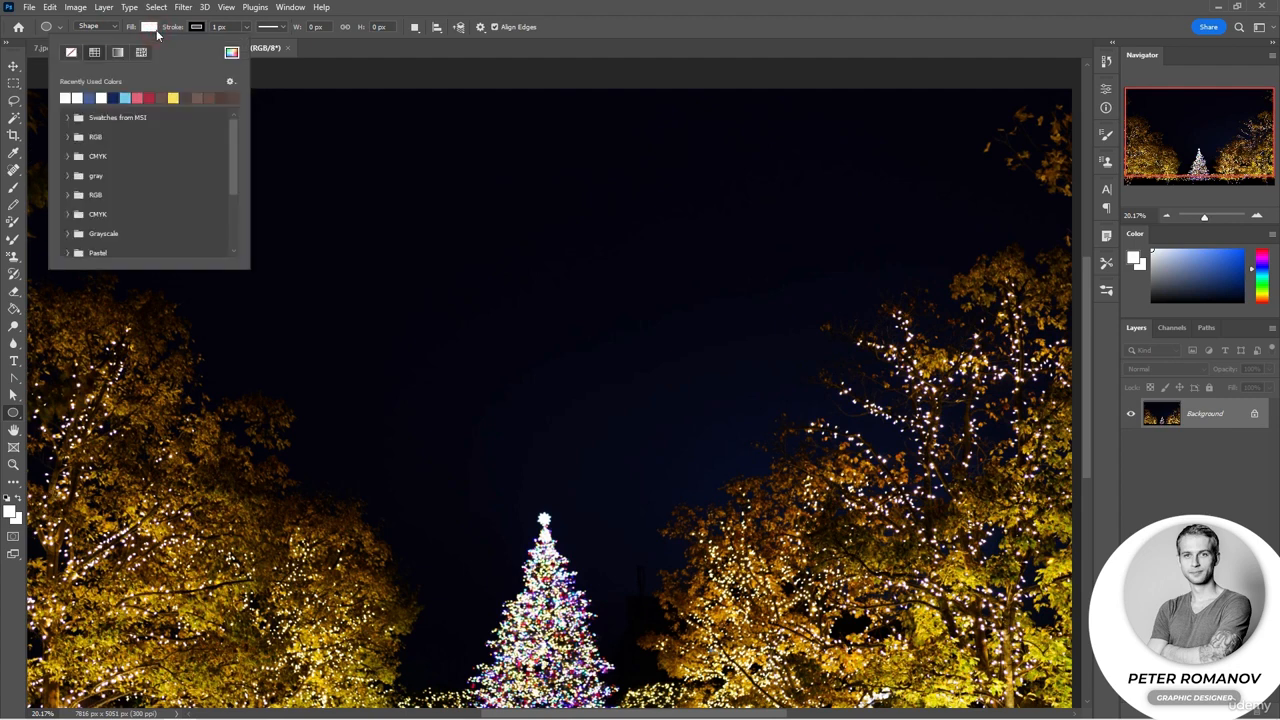
left_click(156, 30)
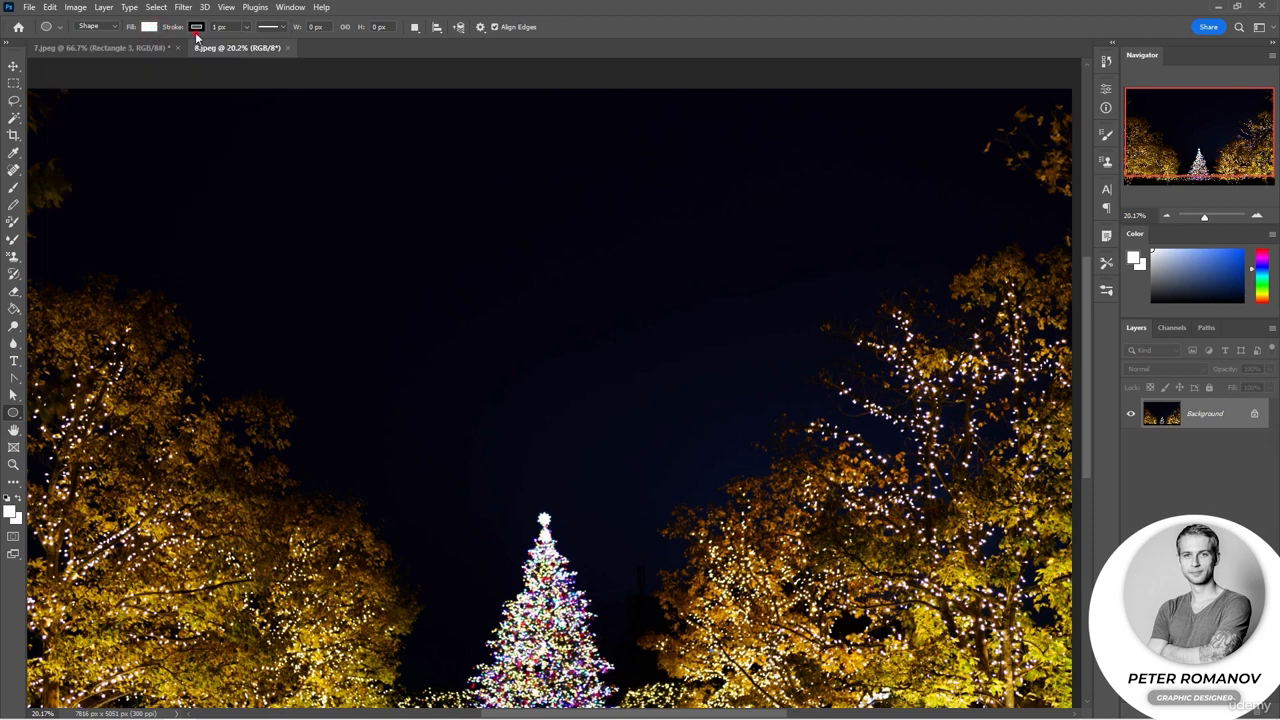
left_click(197, 30)
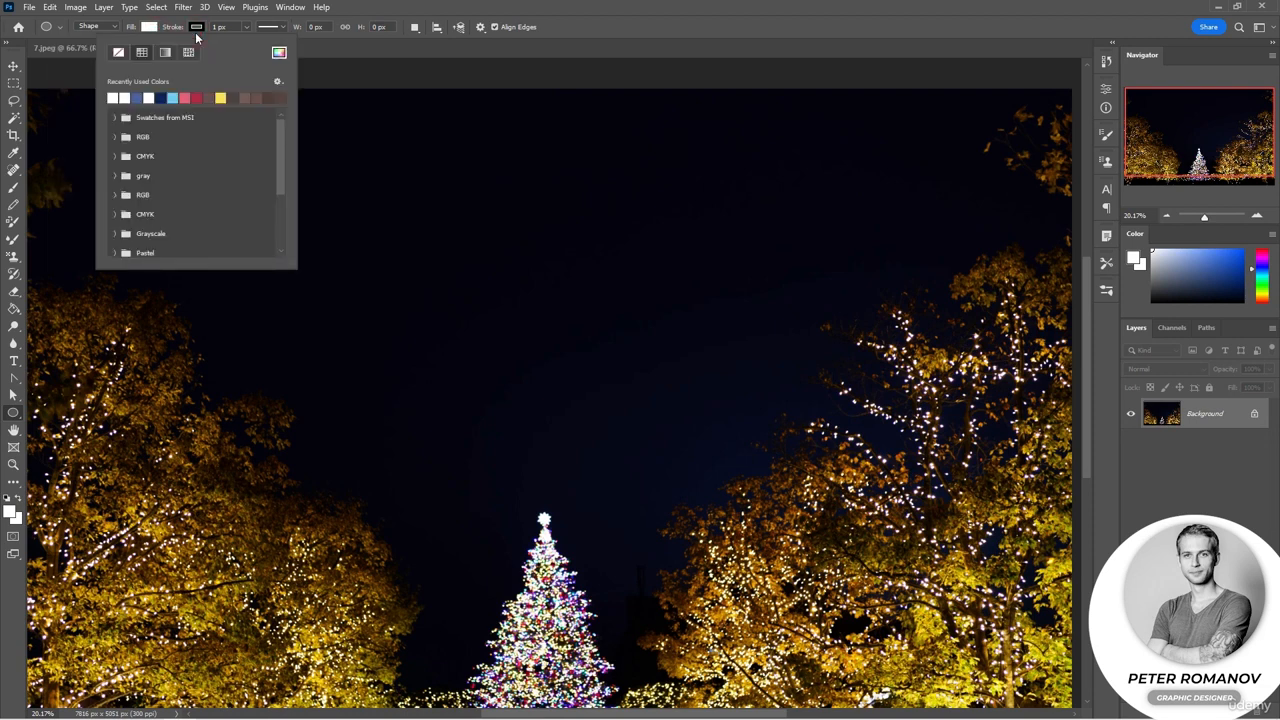
left_click(151, 28)
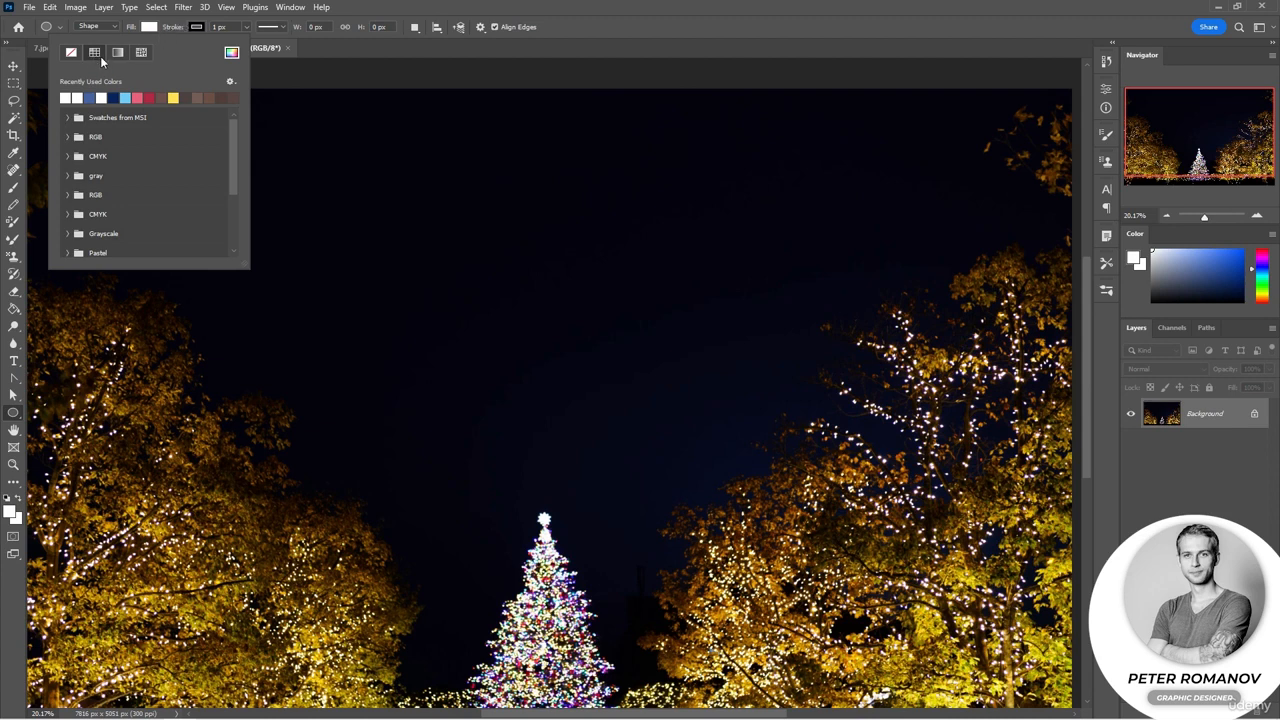
left_click(425, 229)
left_click_drag(425, 229, 672, 465)
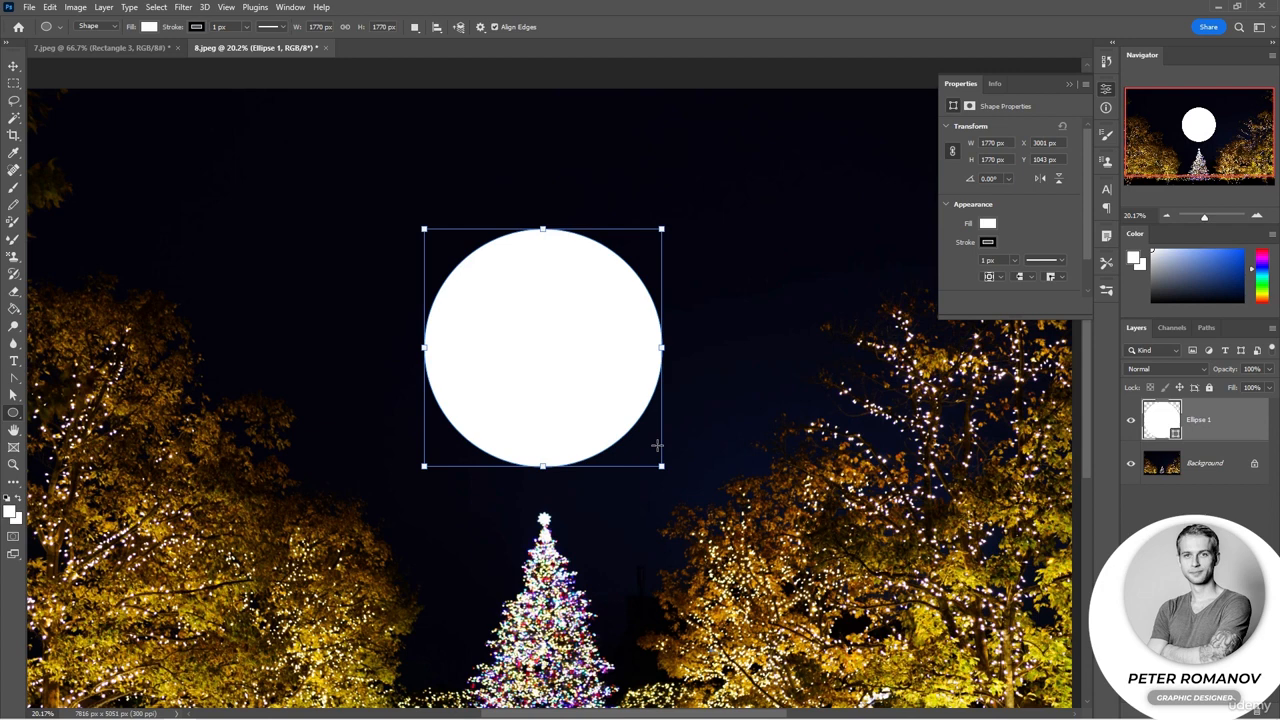
Step: Set the circle's fill to a gold colour ca9a08 sampled from the tree lights
left_click(149, 26)
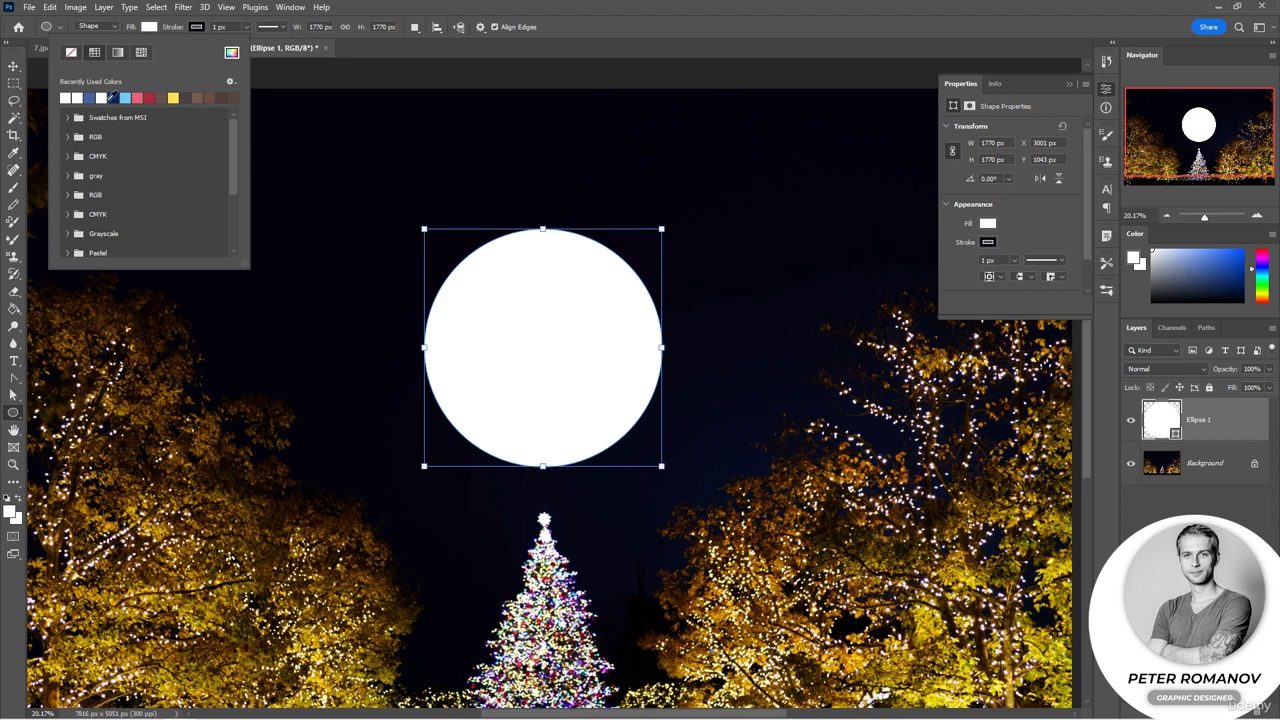
left_click(231, 52)
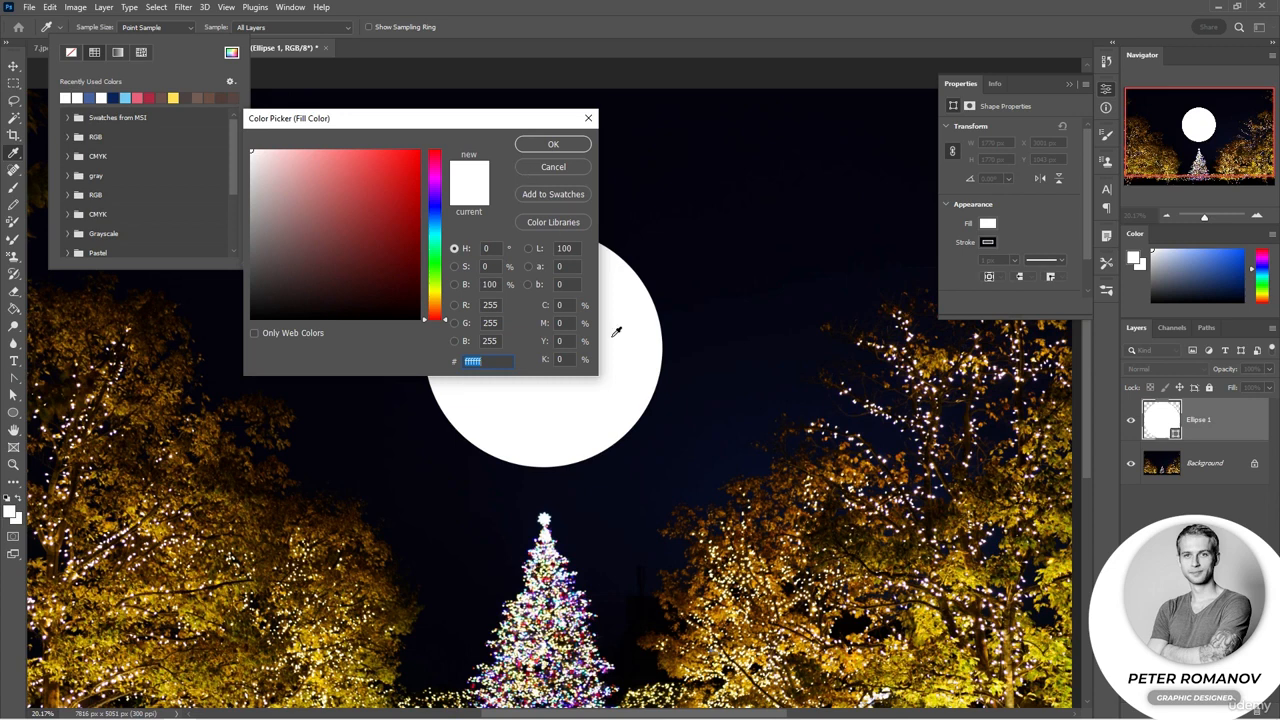
left_click_drag(759, 487, 850, 531)
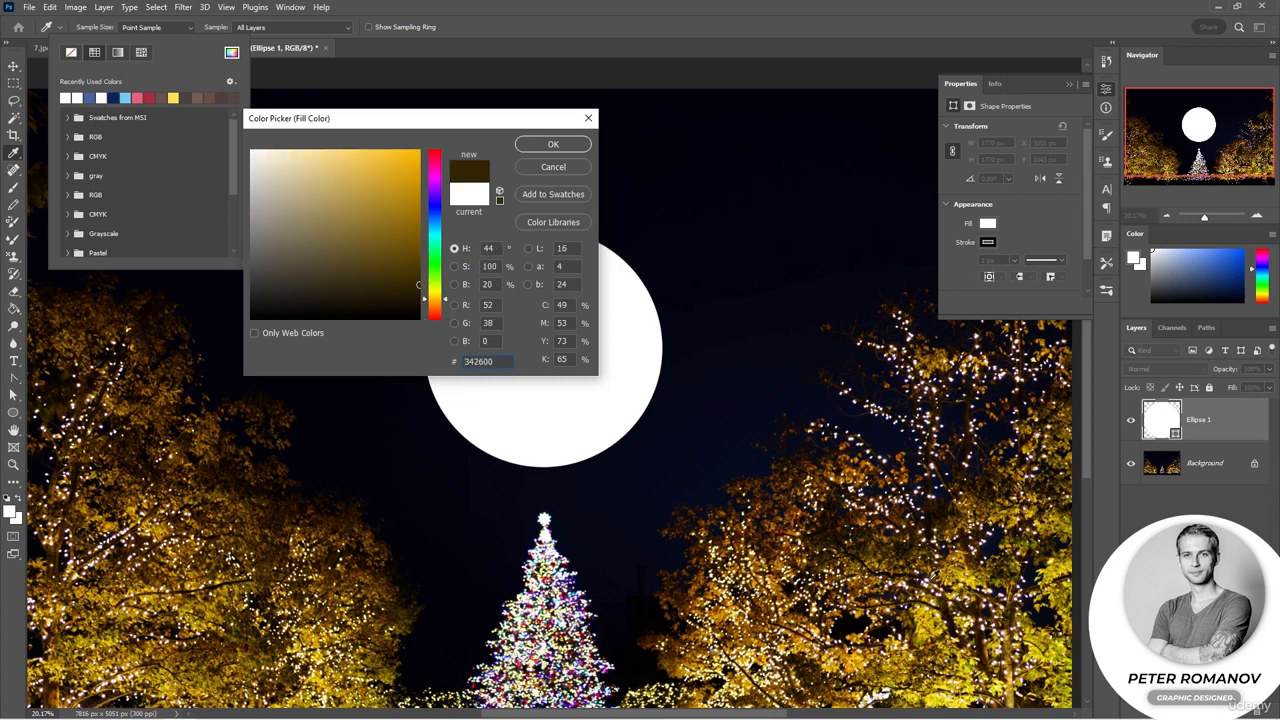
left_click(934, 575)
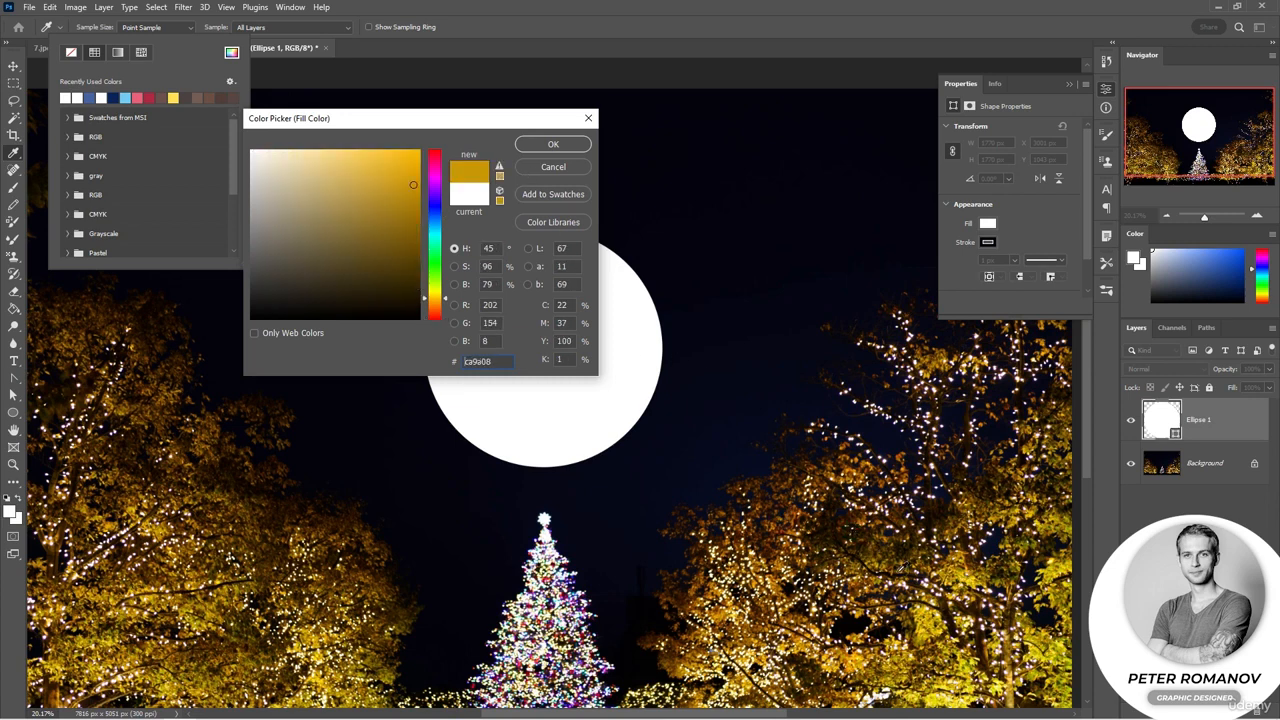
left_click(551, 144)
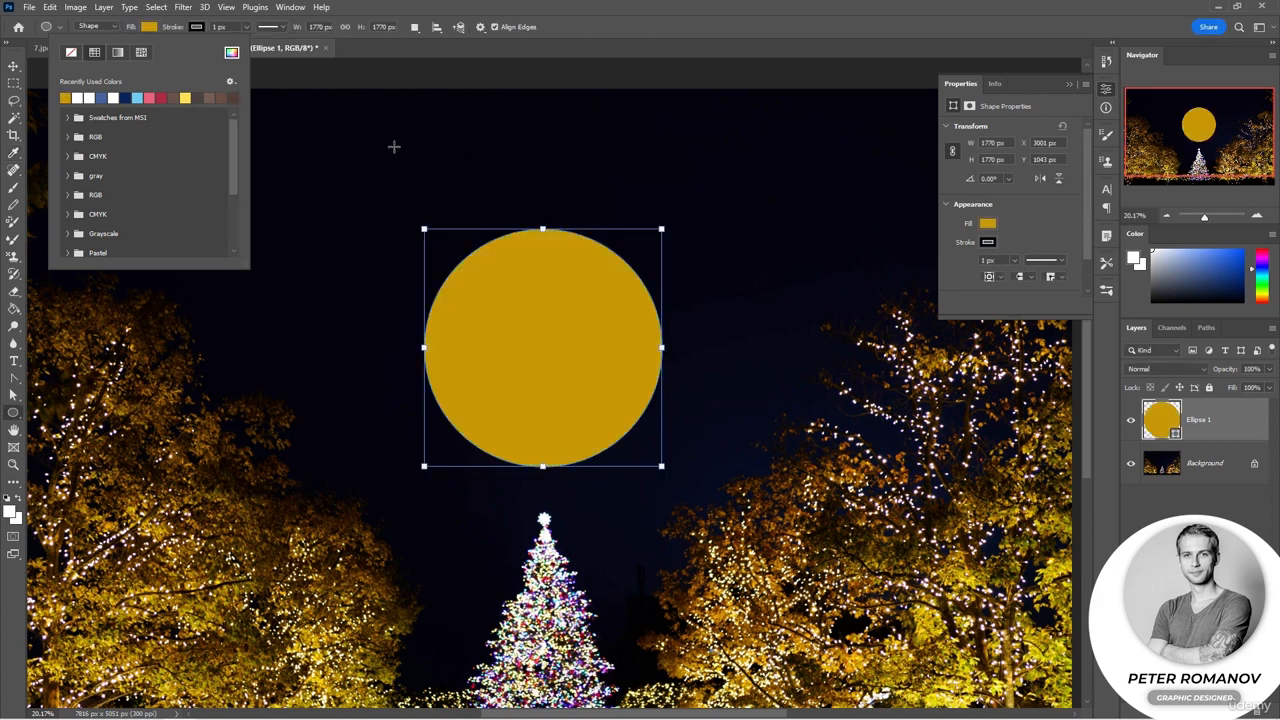
Step: Fill the circle with a gradient, trying a pink-to-blue and then a teal-to-purple preset
left_click(70, 53)
left_click(118, 52)
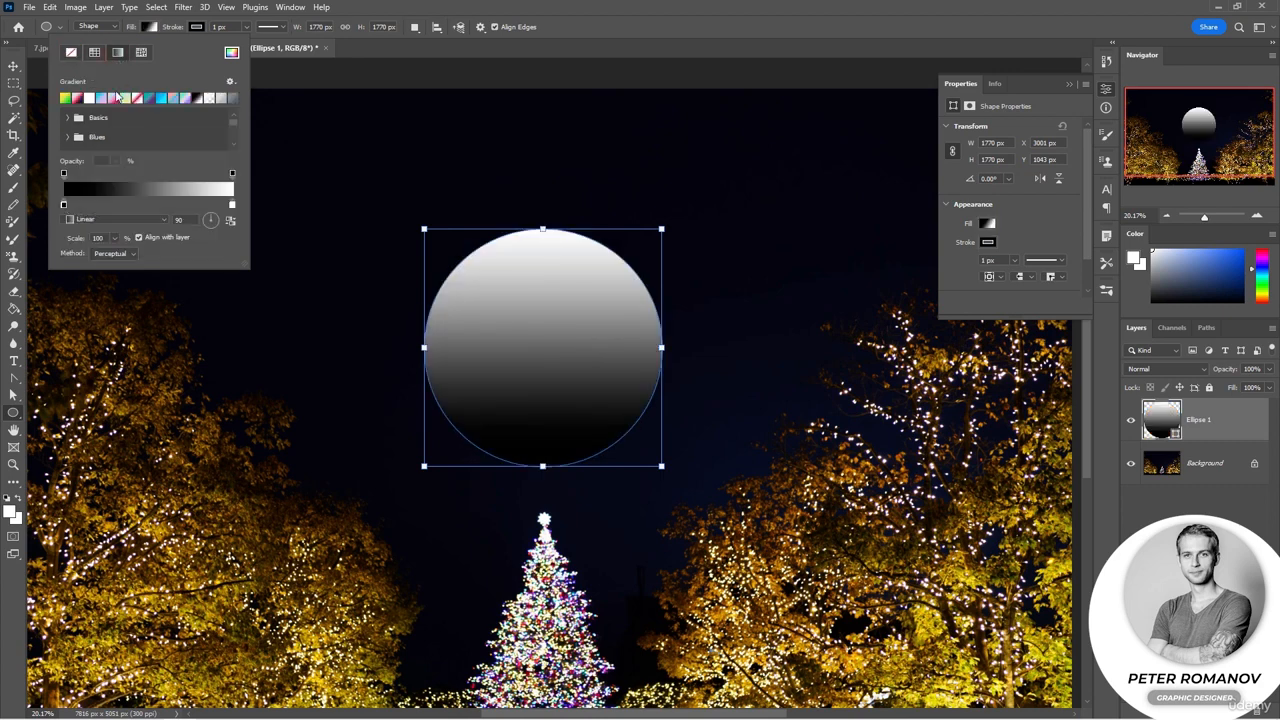
left_click(111, 100)
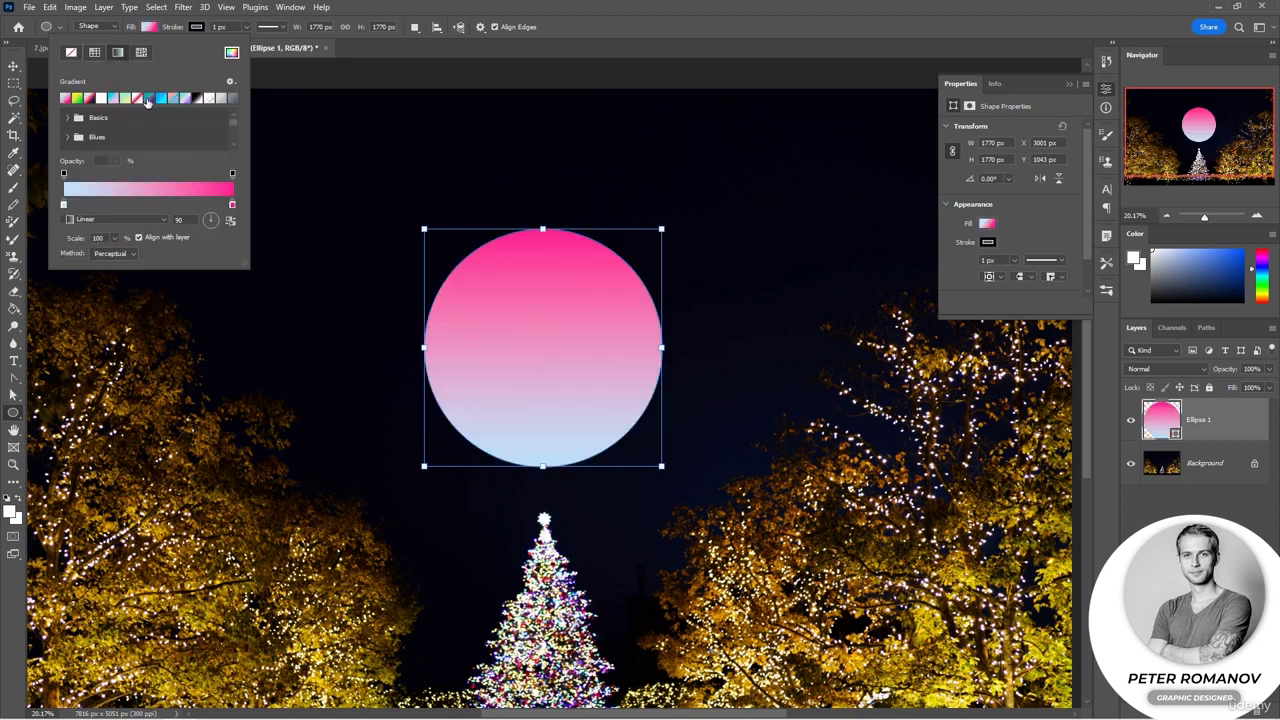
left_click(148, 100)
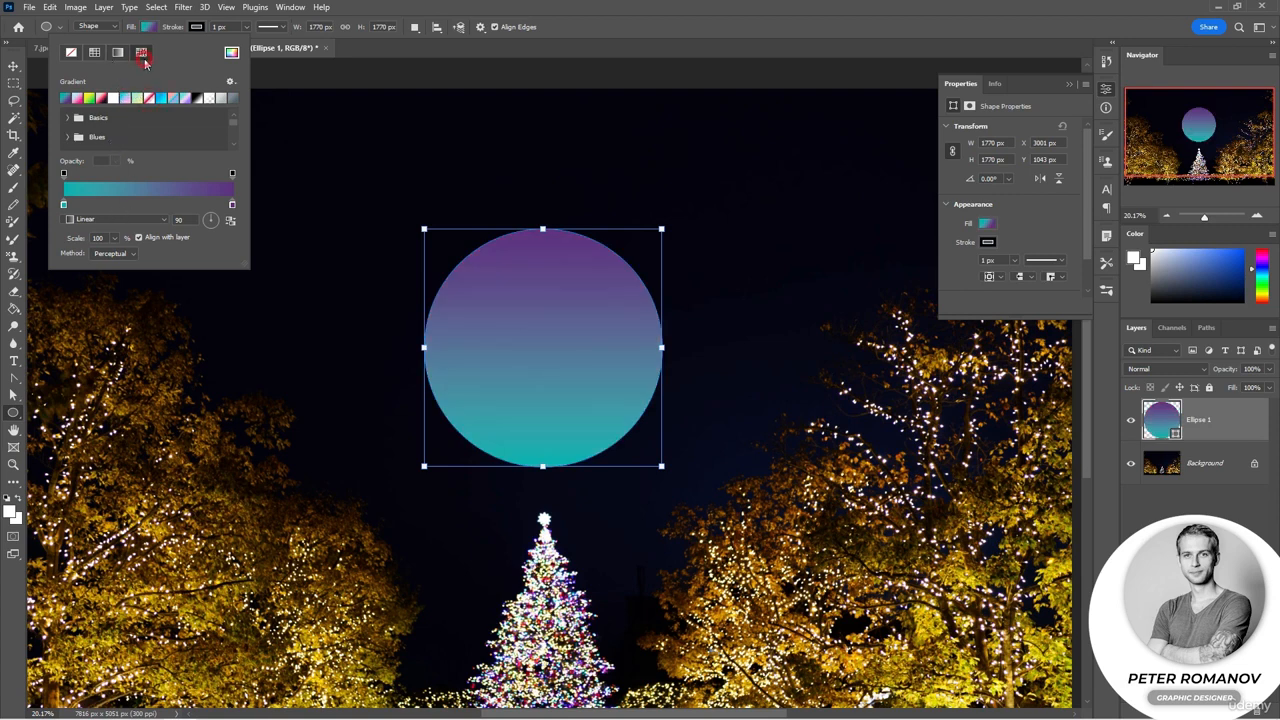
Step: Fill the circle with a pattern, trying a green leaf pattern and then a beige grunge texture
left_click(141, 53)
left_click(68, 194)
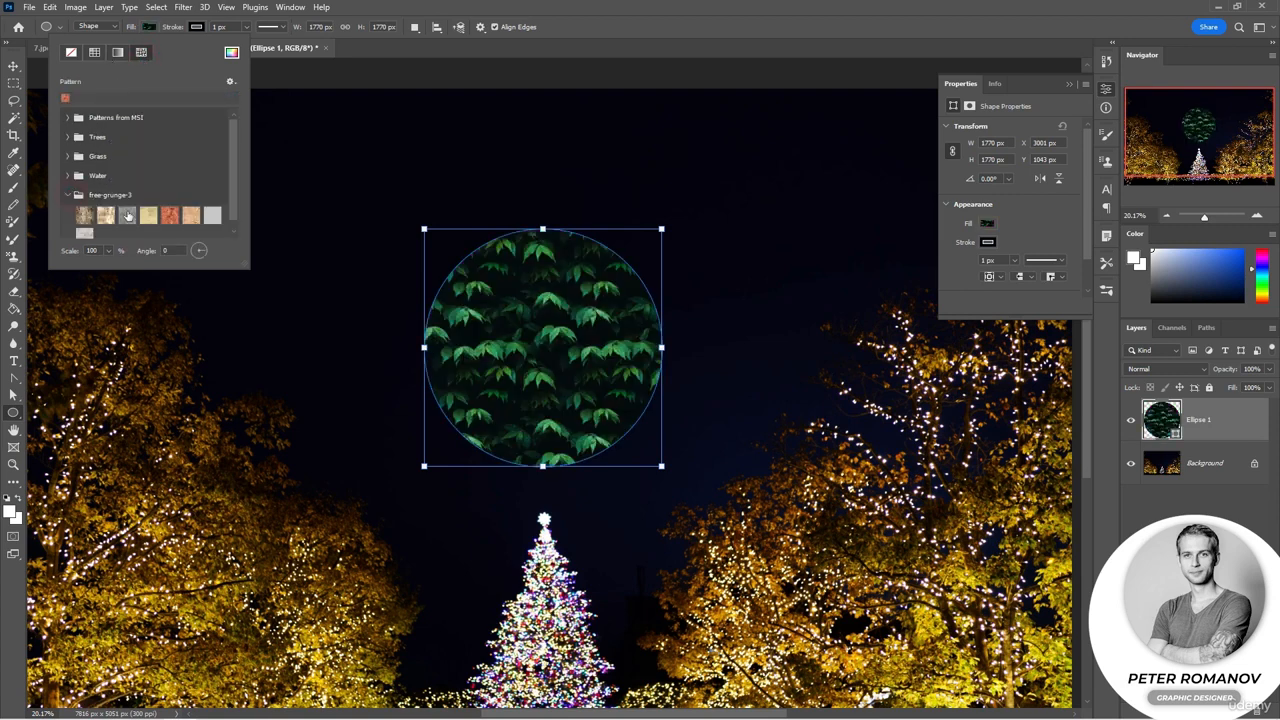
left_click(148, 215)
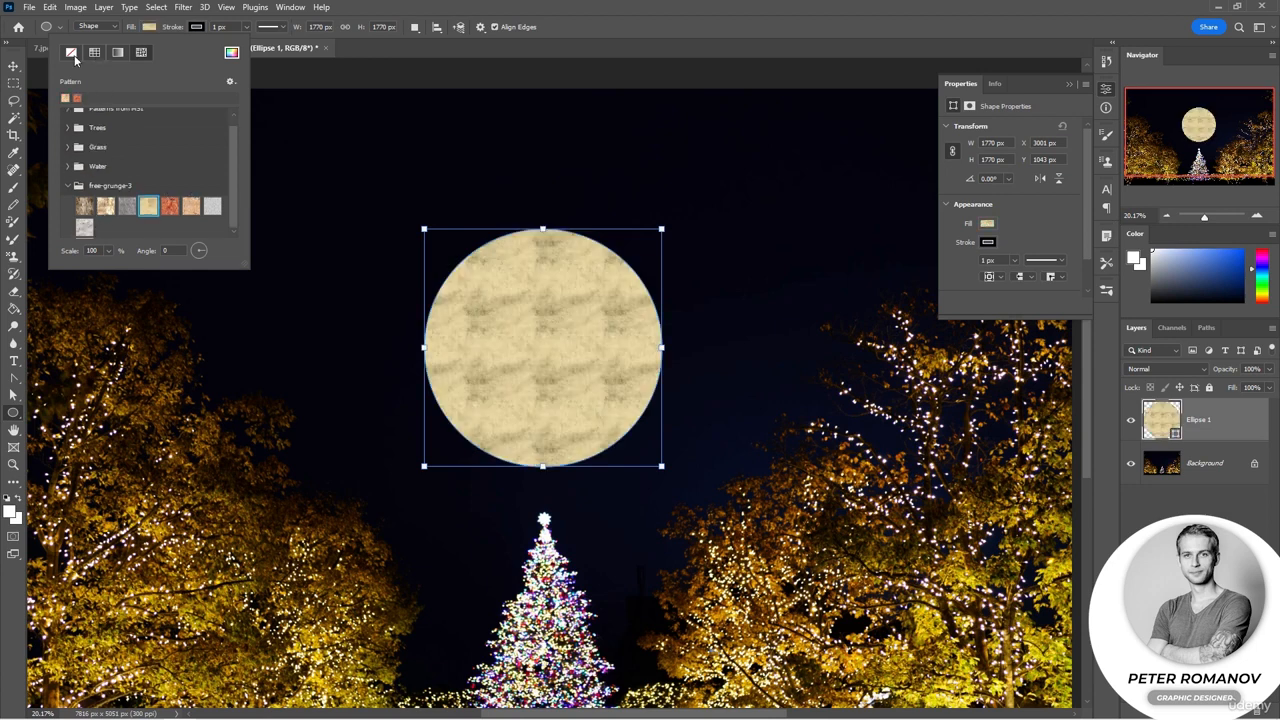
Step: Remove the circle's fill and give its stroke a pale gradient from the Iridescent presets
left_click(71, 55)
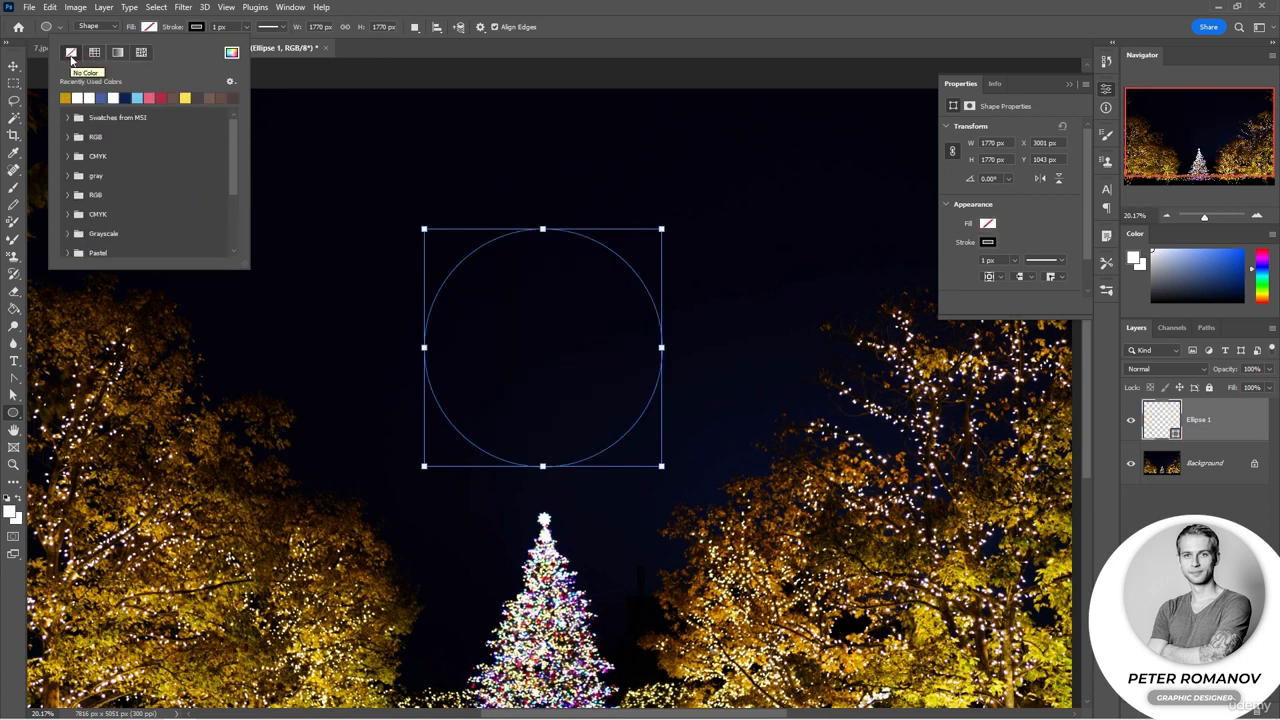
left_click(196, 27)
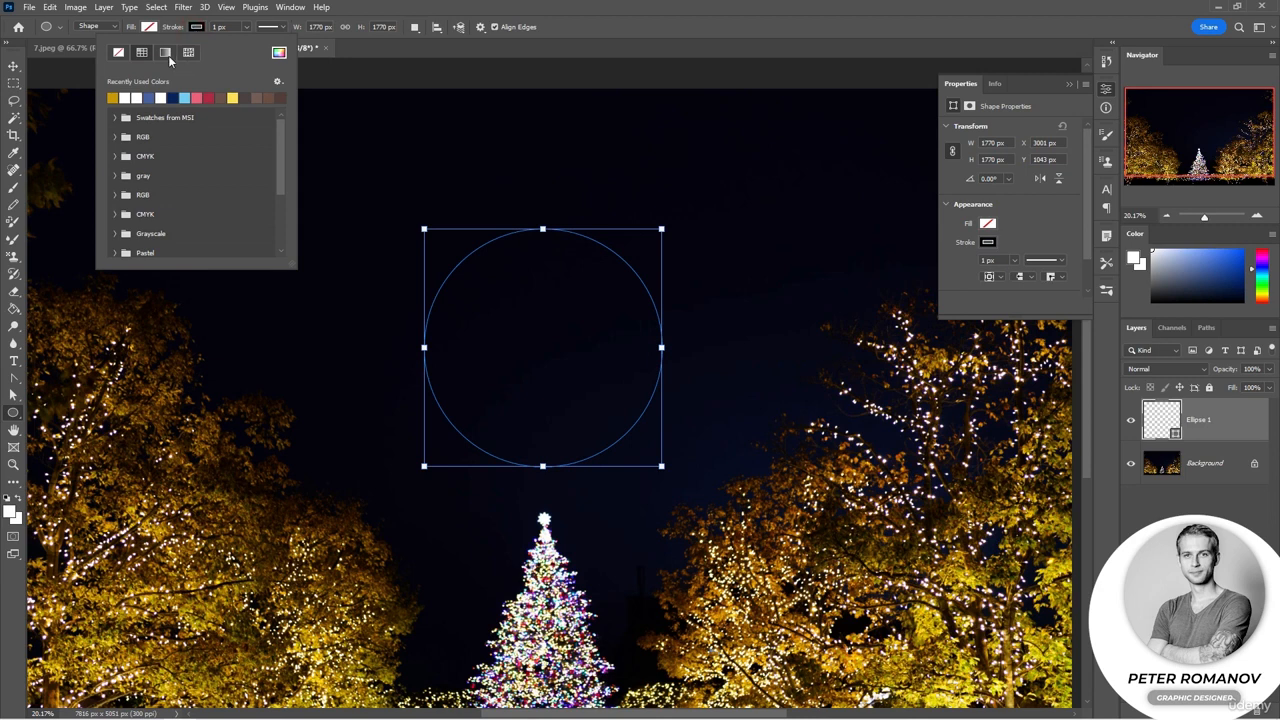
left_click(165, 52)
left_click(114, 119)
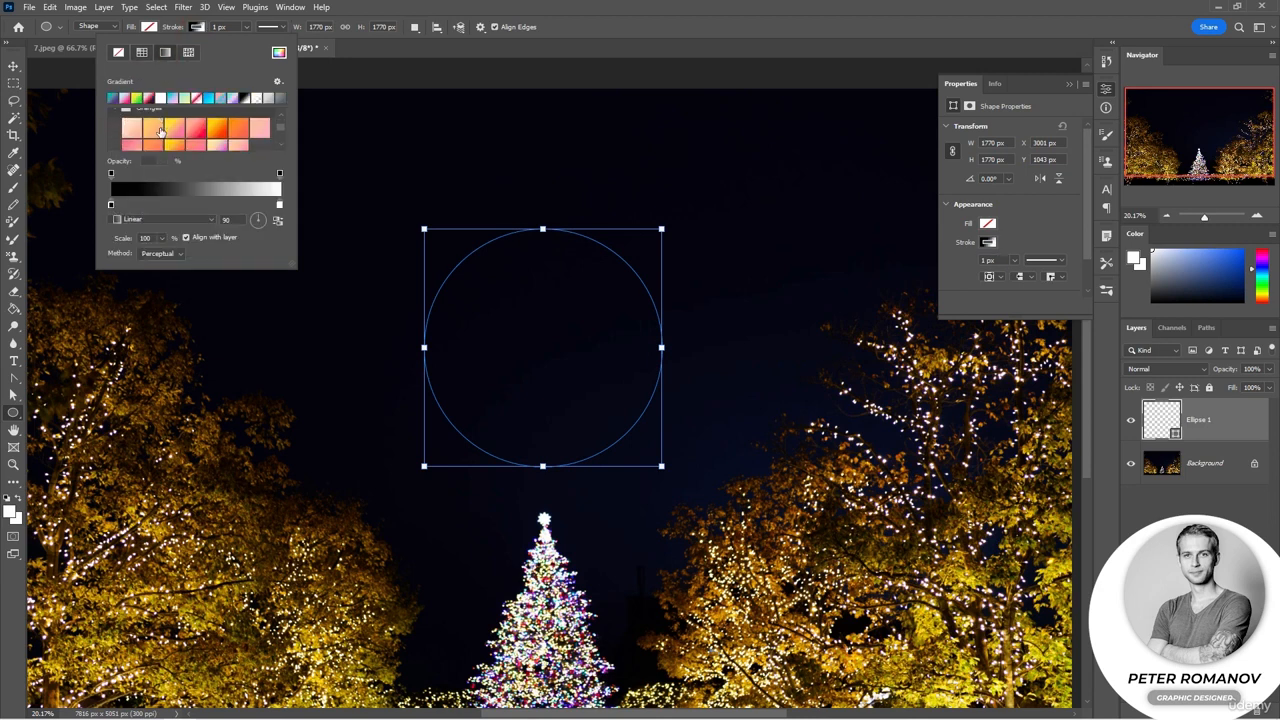
scroll(140, 131, "down", 3)
left_click(116, 118)
scroll(145, 141, "down", 3)
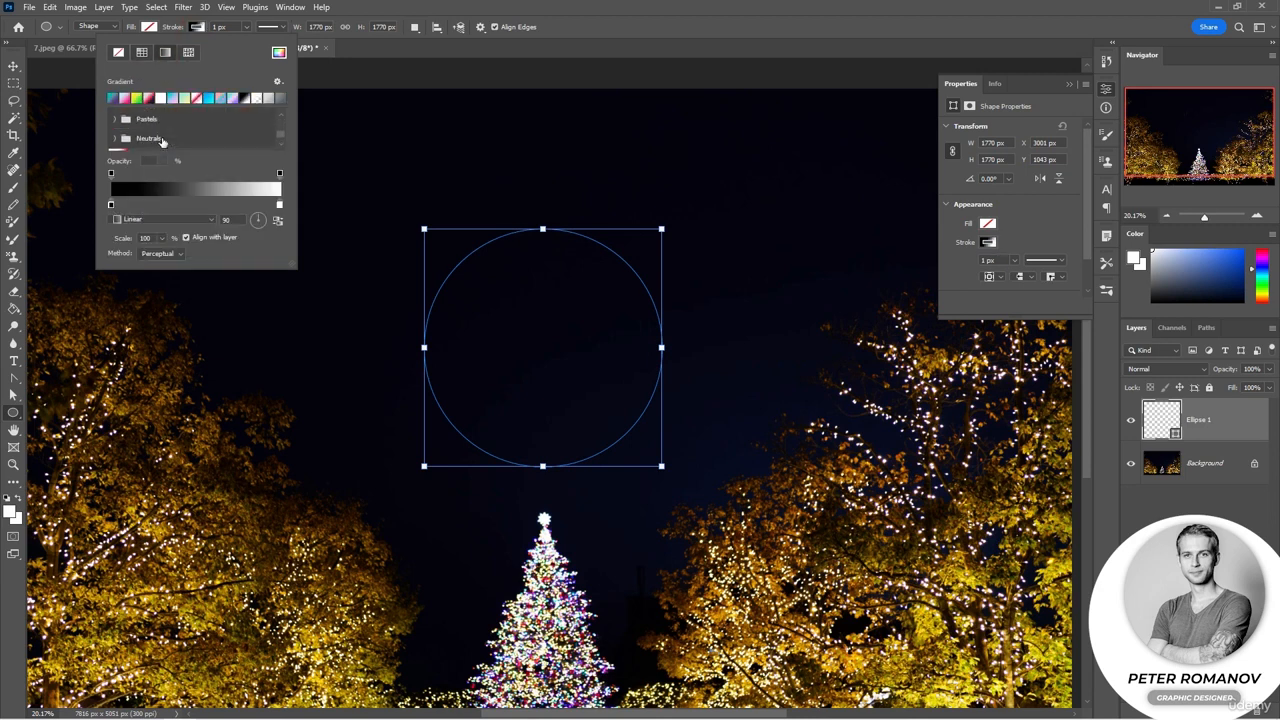
left_click(115, 142)
left_click(137, 155)
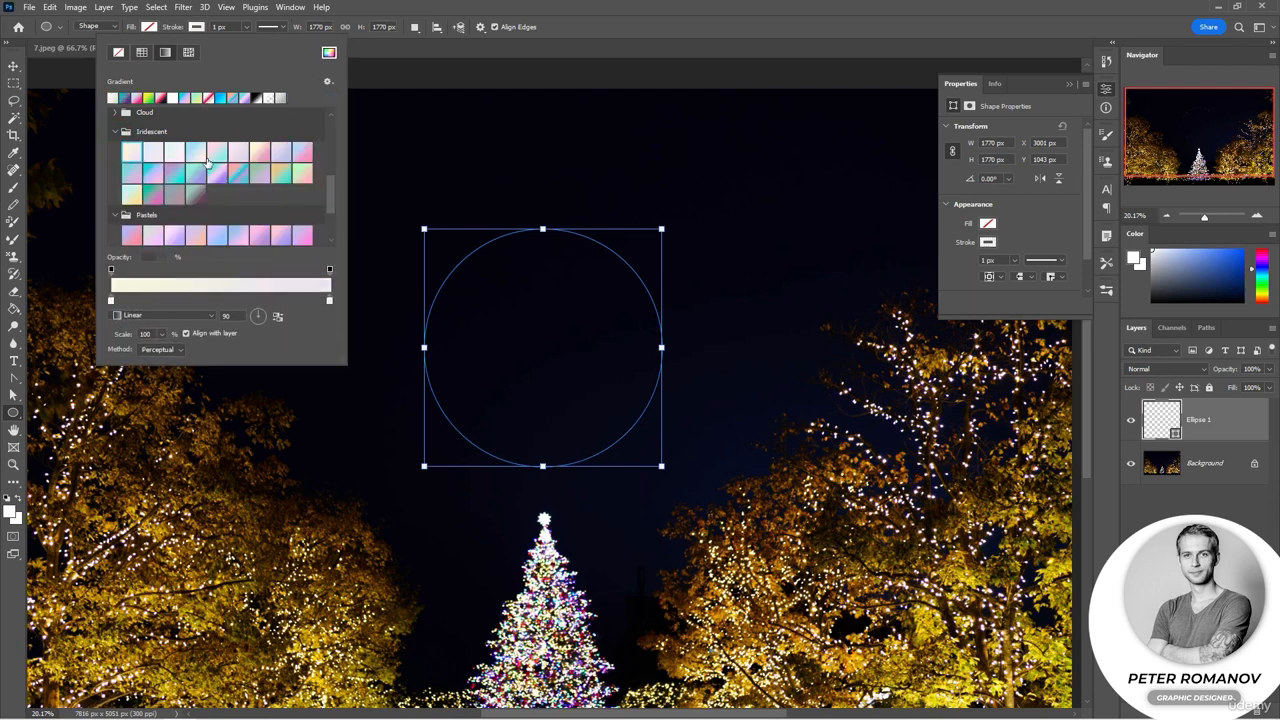
left_click(247, 27)
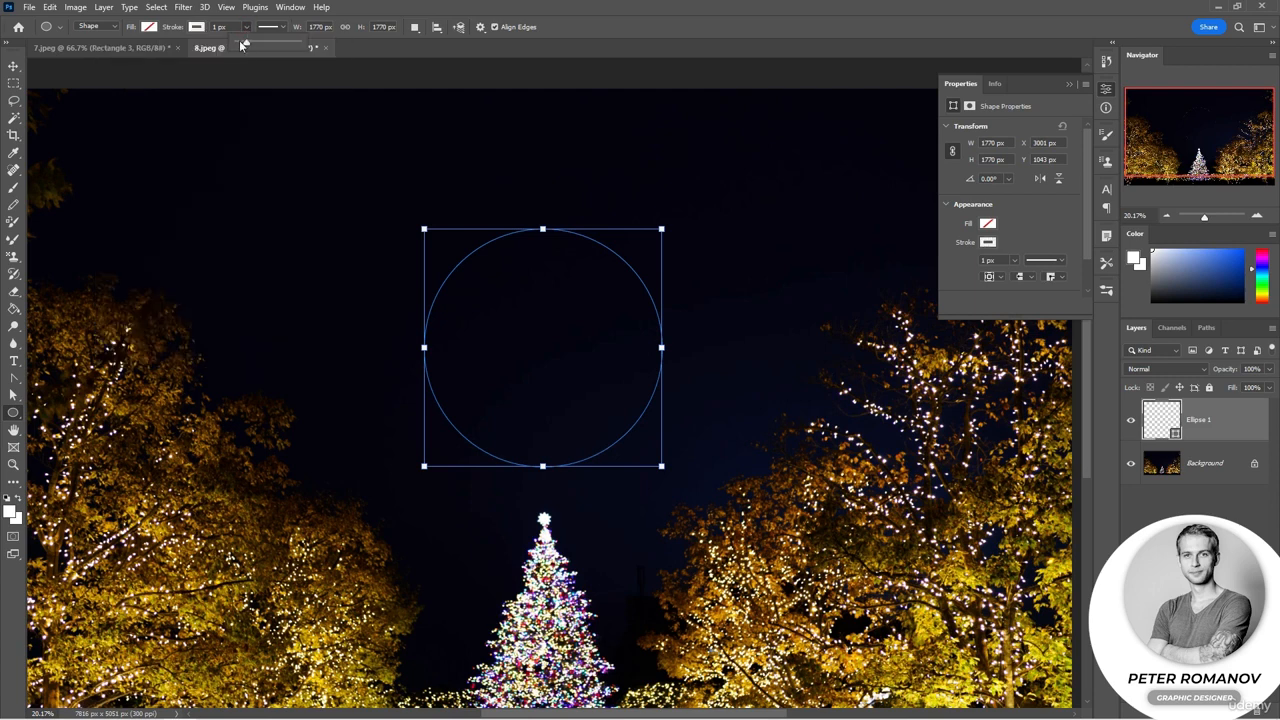
Step: Set the stroke width to about 122 px and make the stroke a dashed line
left_click_drag(246, 45, 276, 46)
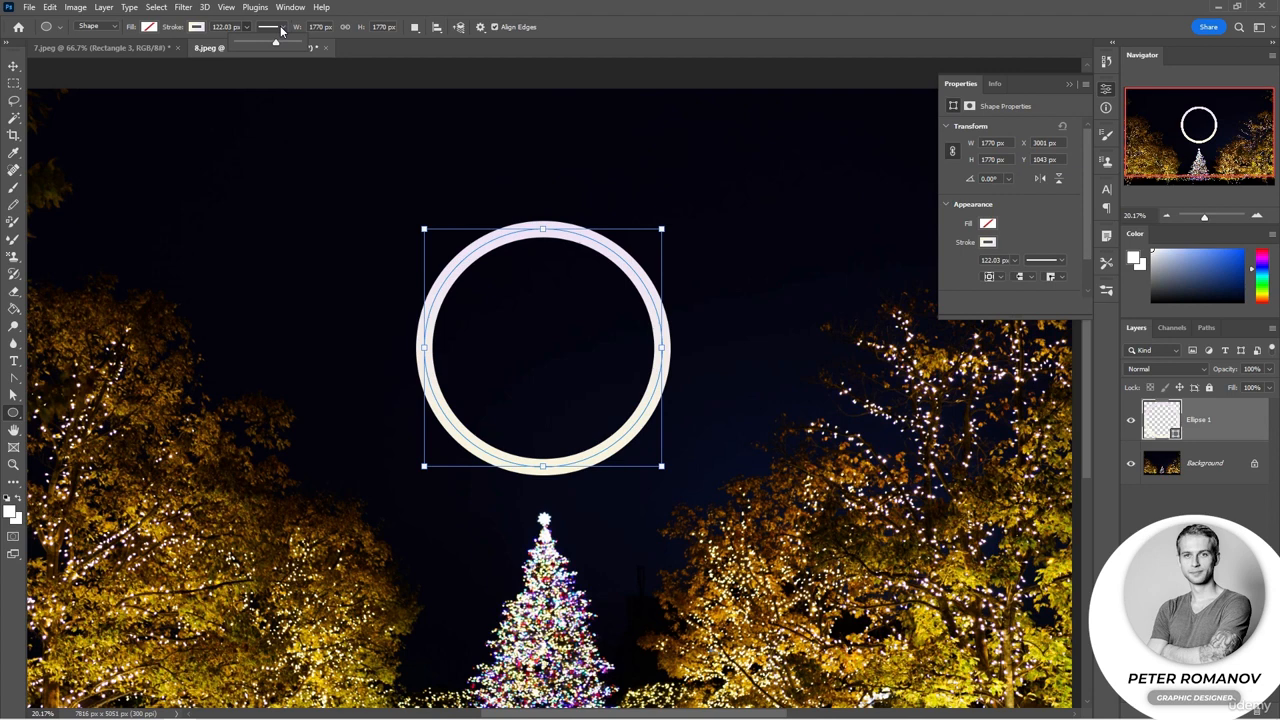
left_click(283, 27)
left_click(266, 89)
left_click(263, 112)
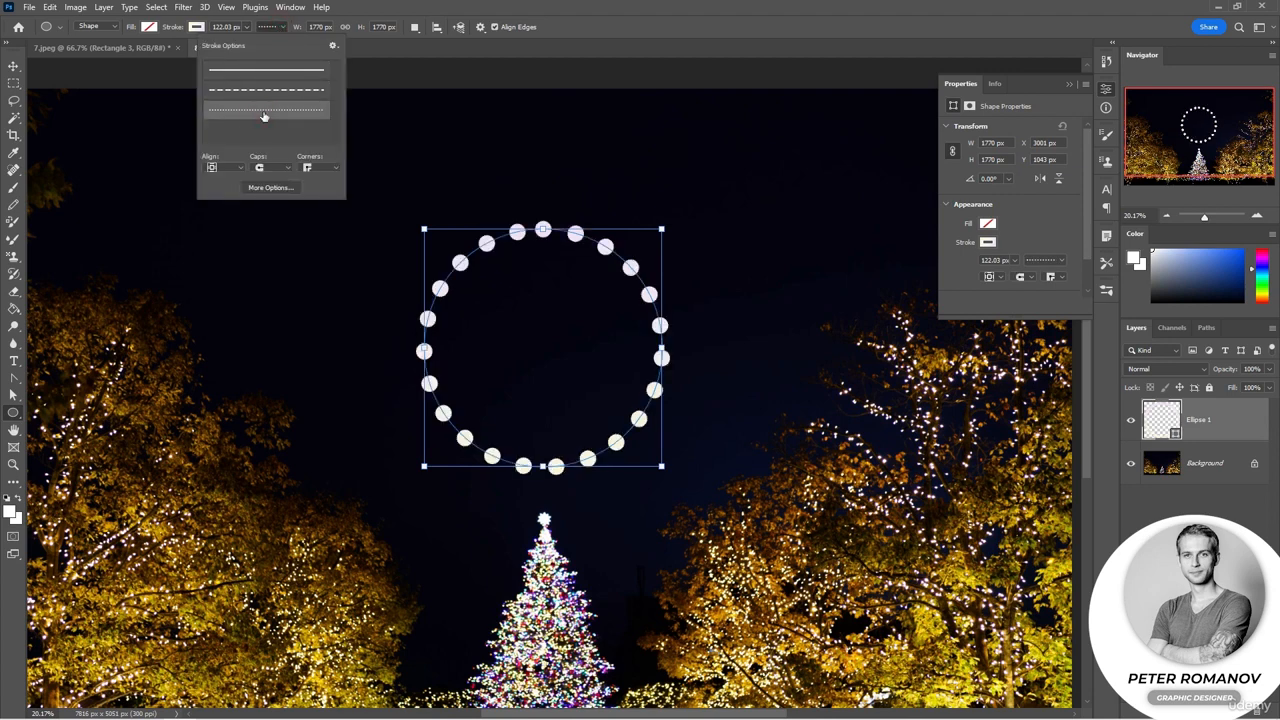
left_click(266, 89)
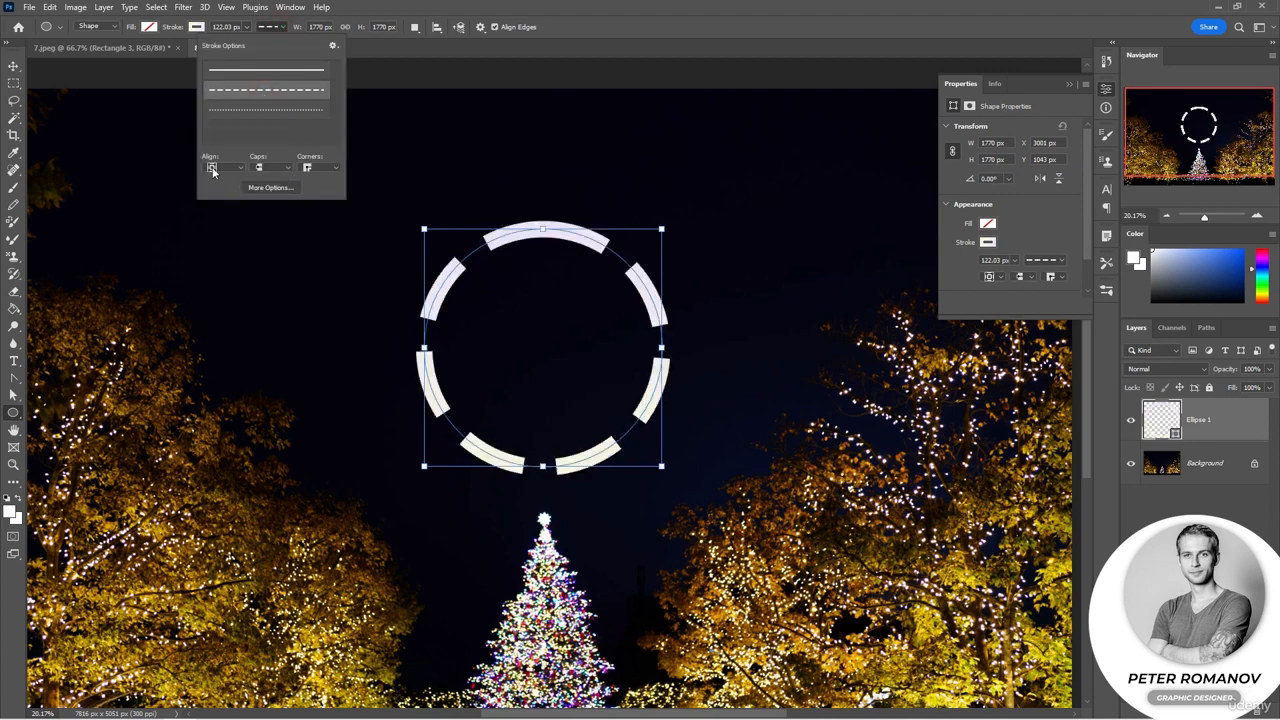
Step: Open the stroke's advanced options dialog
left_click(240, 167)
left_click(241, 170)
left_click(268, 169)
left_click(266, 171)
left_click(336, 170)
left_click(270, 187)
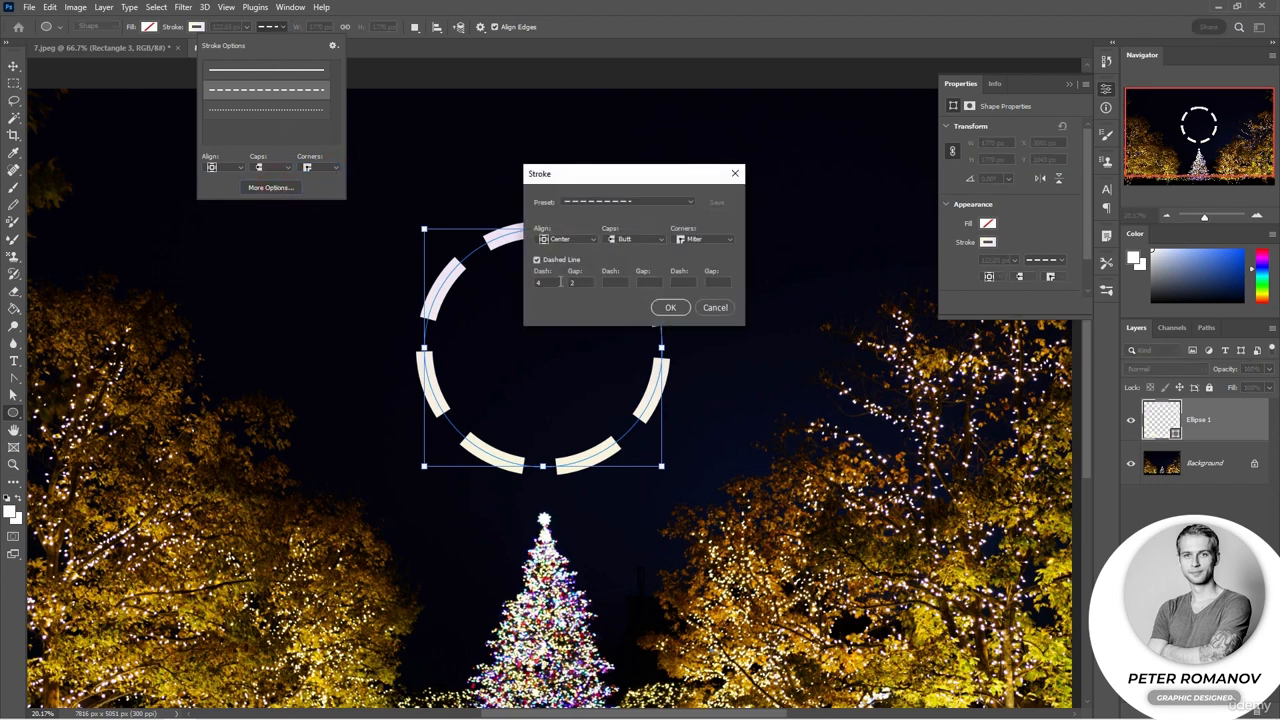
Step: Try a custom dash pattern of 8, 1, 8, 1, 3, 5 on the circle's stroke, then return it to a solid line
key("Up")
key("Up")
left_click_drag(580, 282, 569, 286)
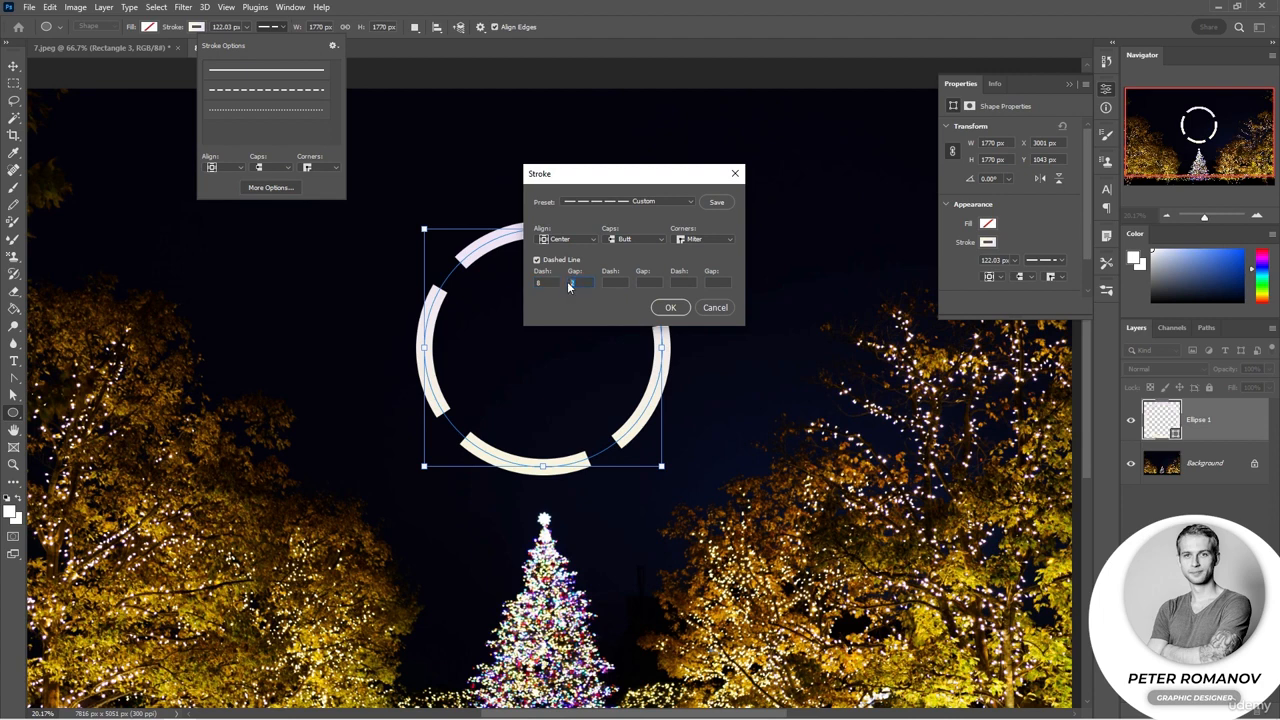
type("1")
type("8")
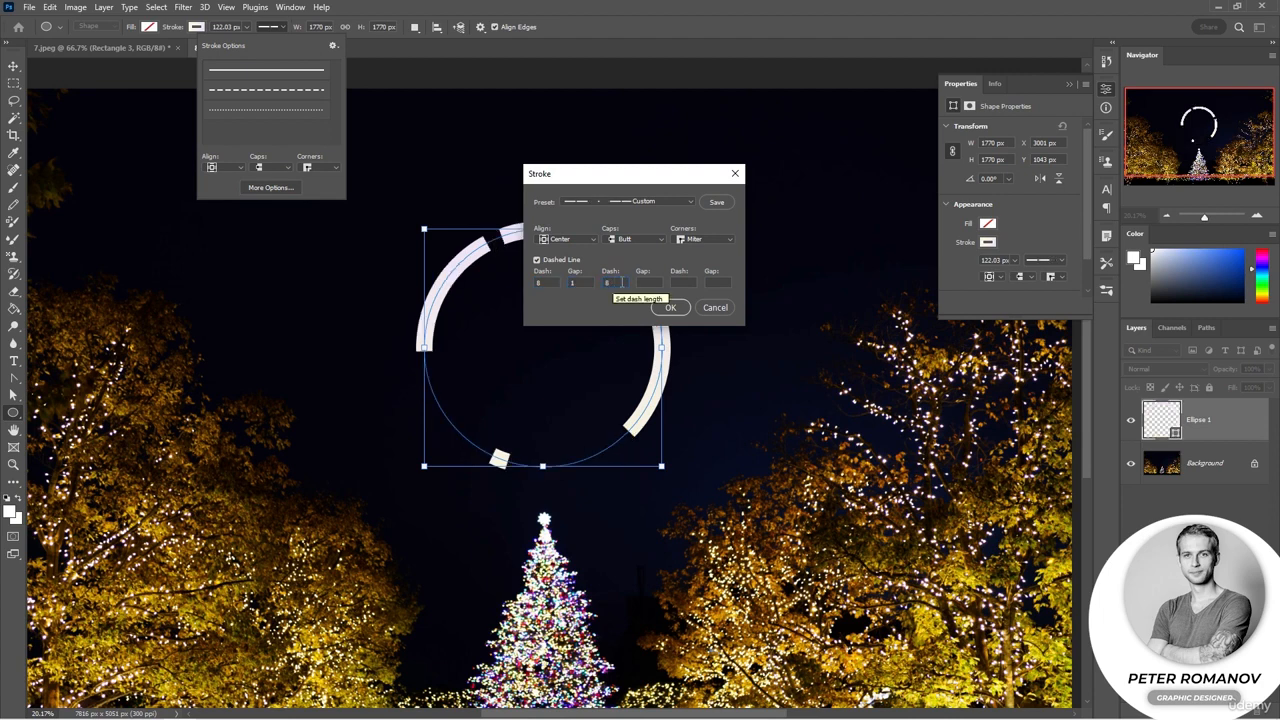
left_click(645, 283)
type("1")
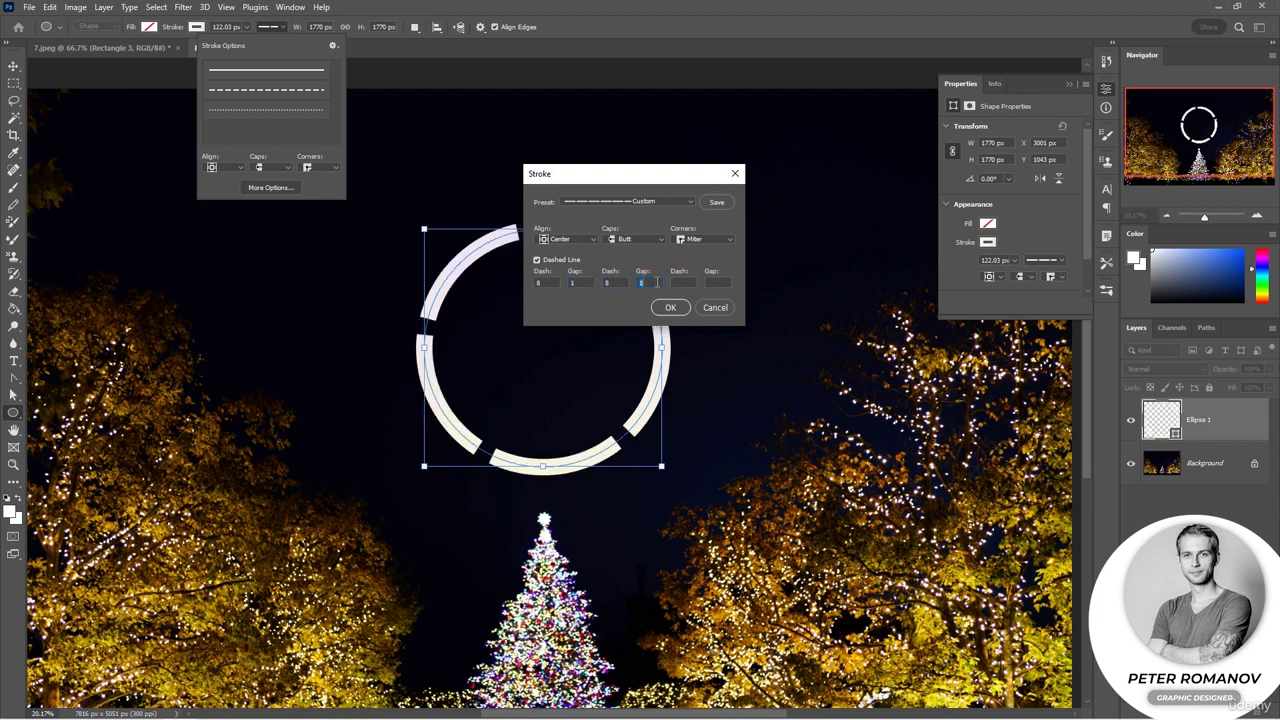
left_click(679, 283)
type("3")
left_click(715, 281)
type("5")
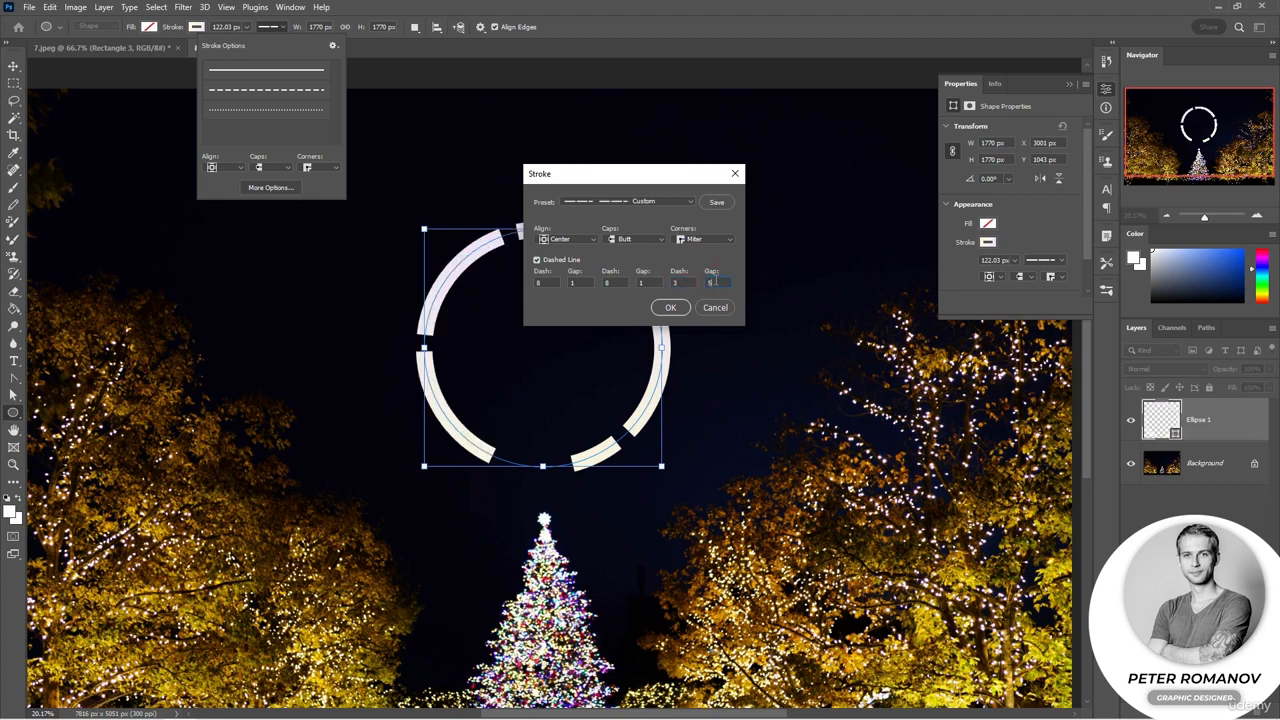
left_click(669, 310)
left_click(285, 72)
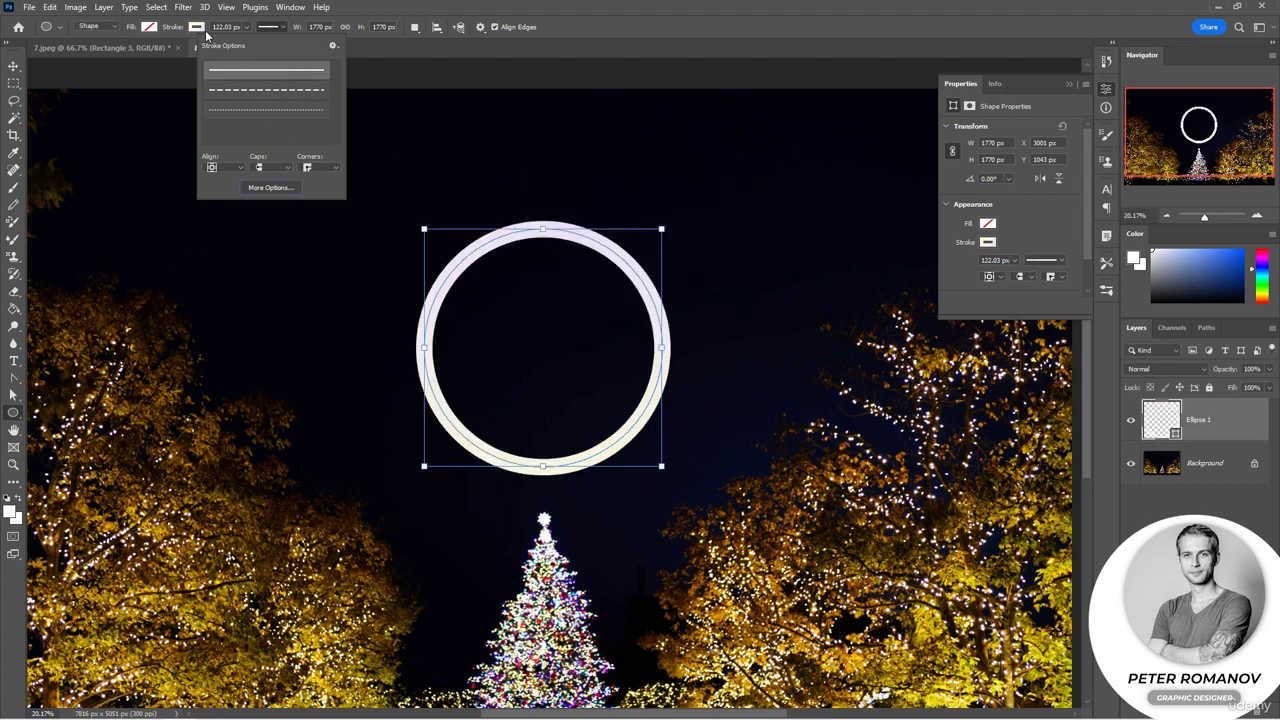
Step: Try a rectangle atop the circle with outside-aligned, bevel-cornered stroke options, then delete it
right_click(14, 412)
left_click(65, 413)
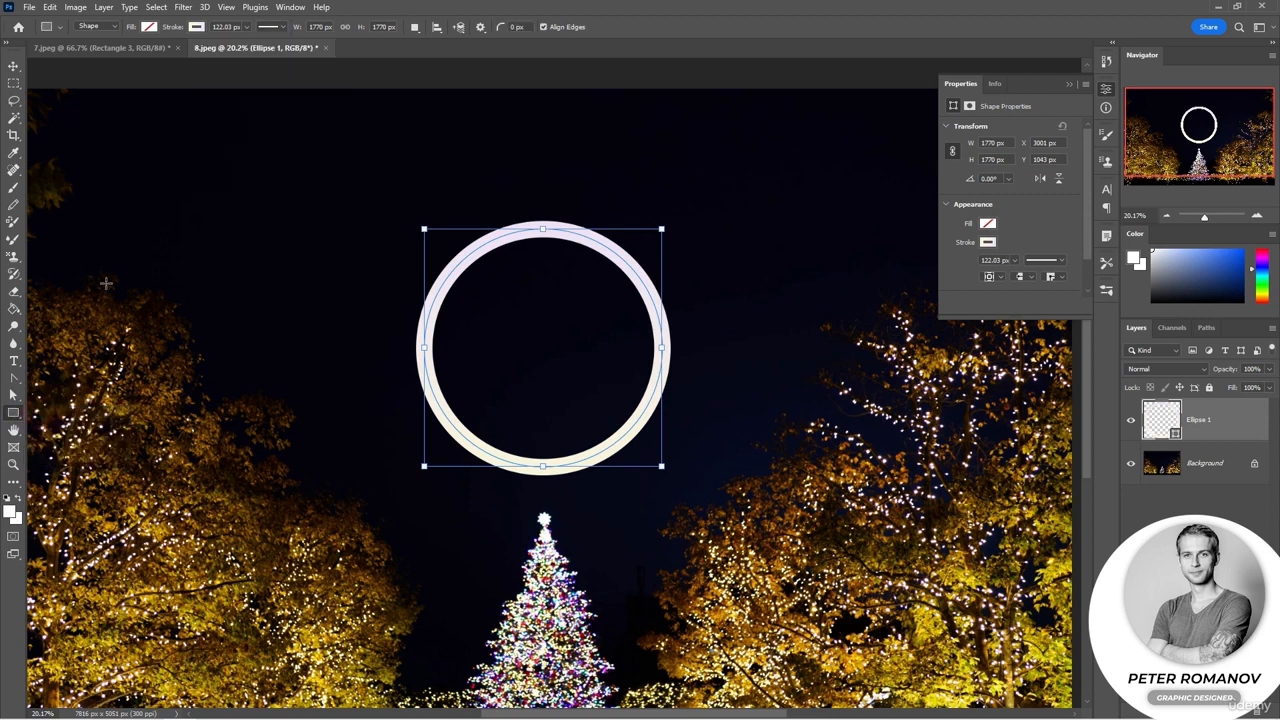
left_click(240, 277)
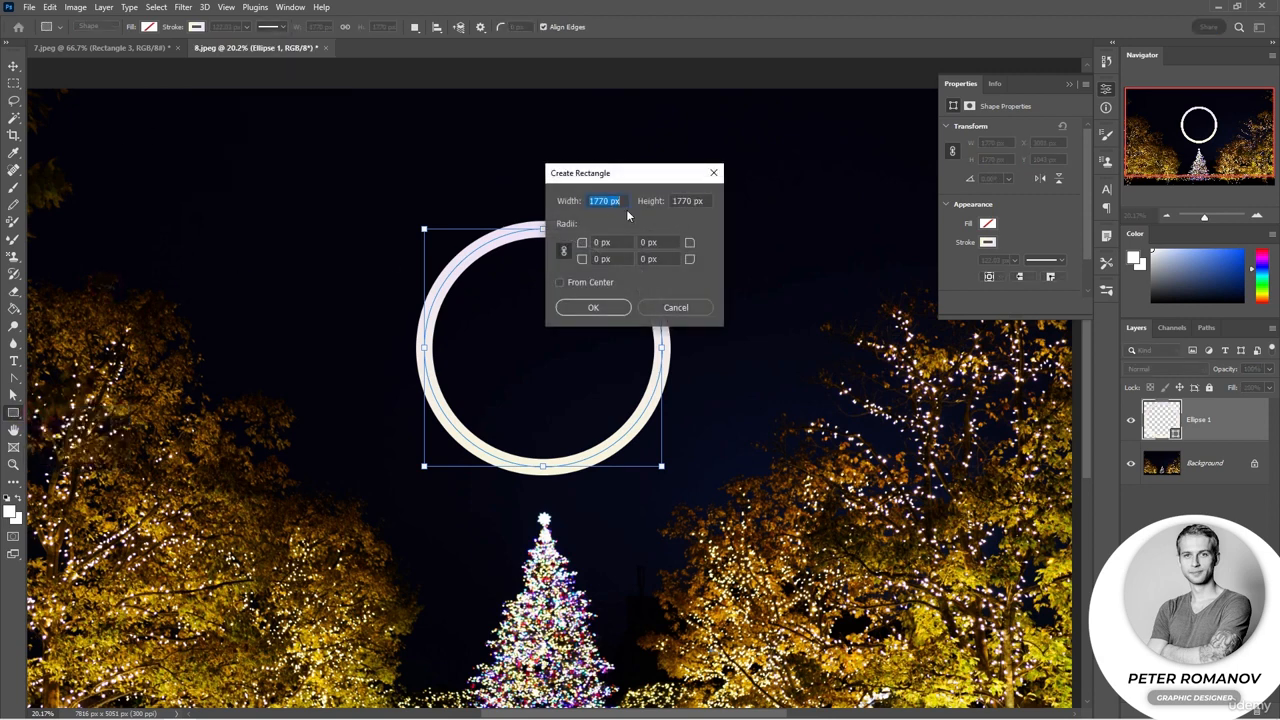
left_click(676, 307)
left_click_drag(503, 198, 576, 231)
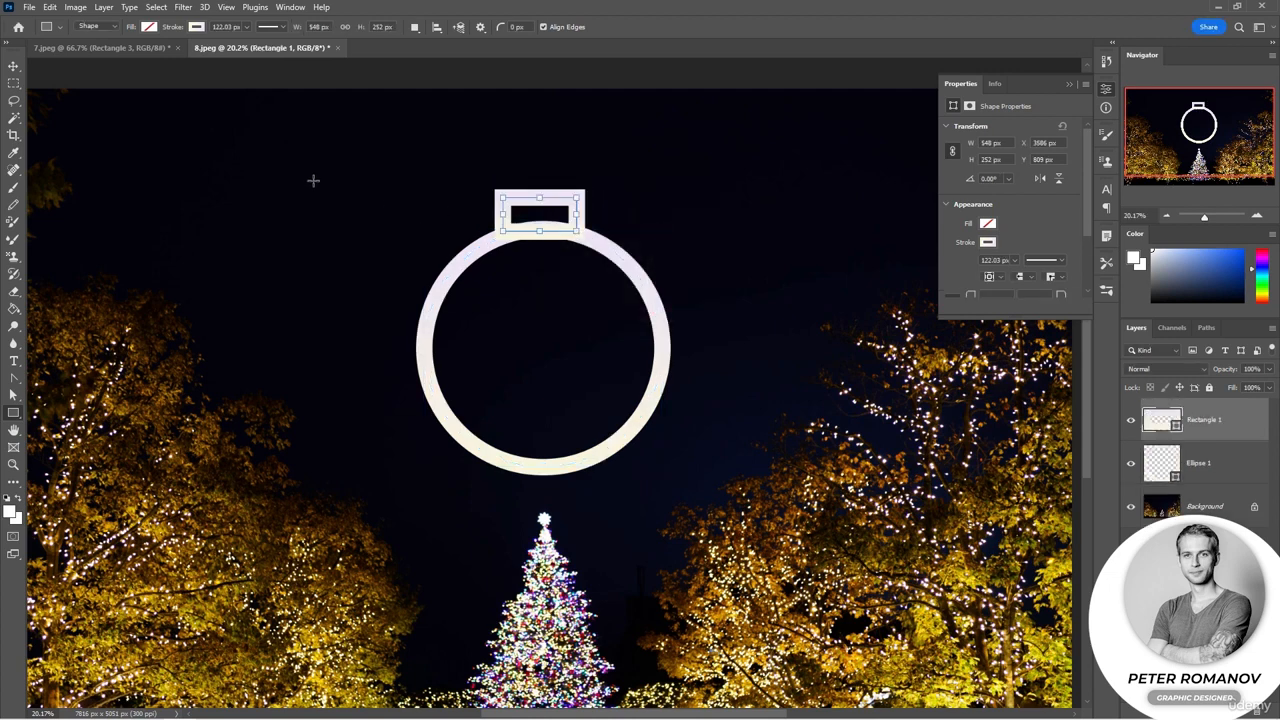
left_click(197, 27)
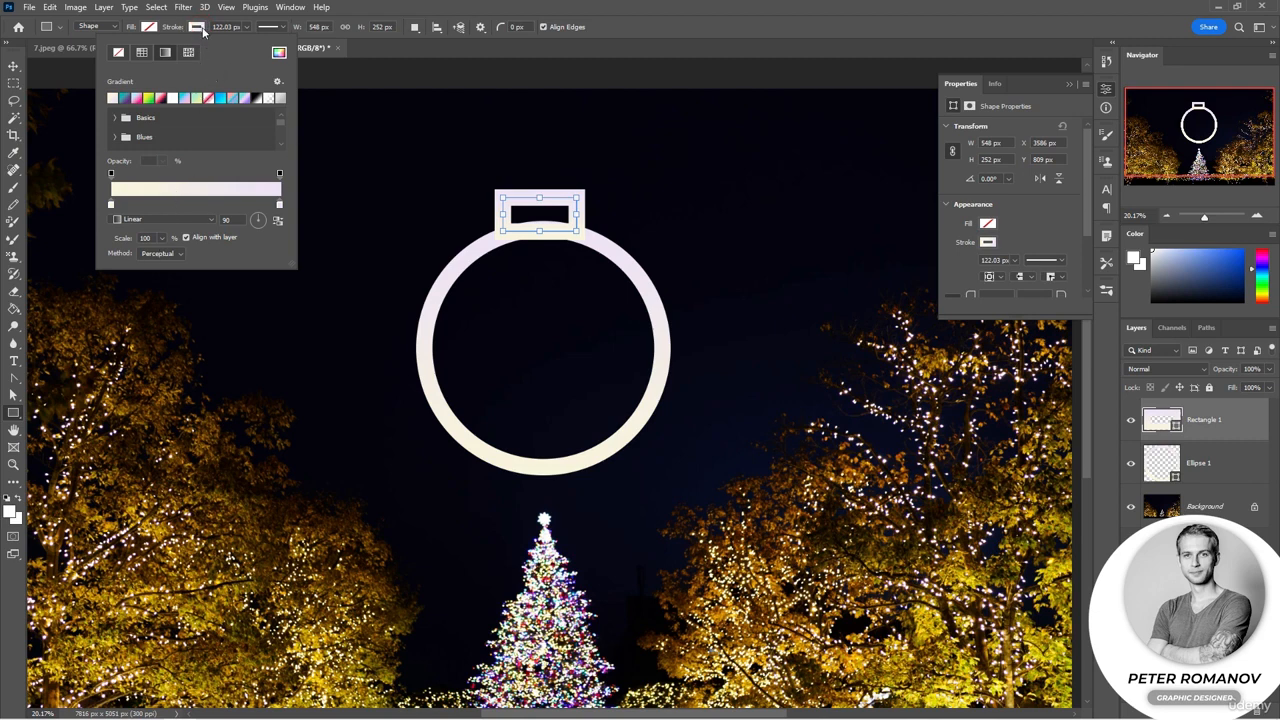
left_click(285, 30)
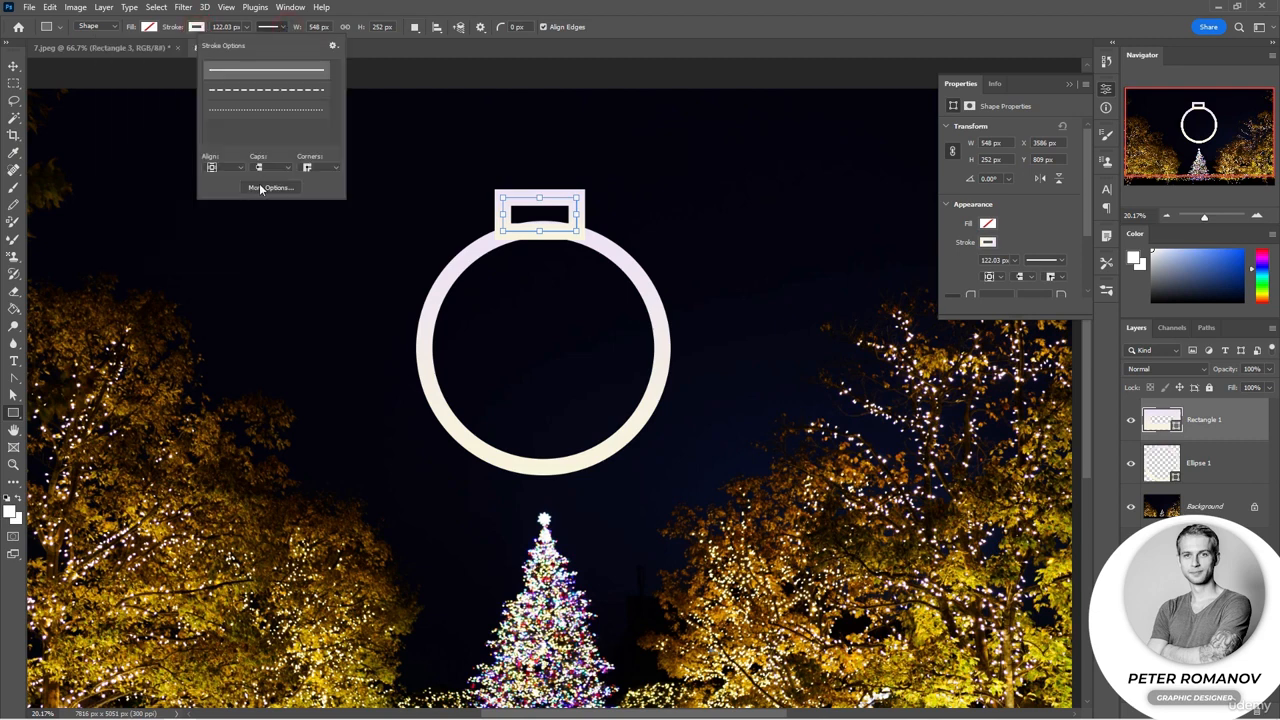
left_click(262, 188)
left_click_drag(591, 176, 792, 208)
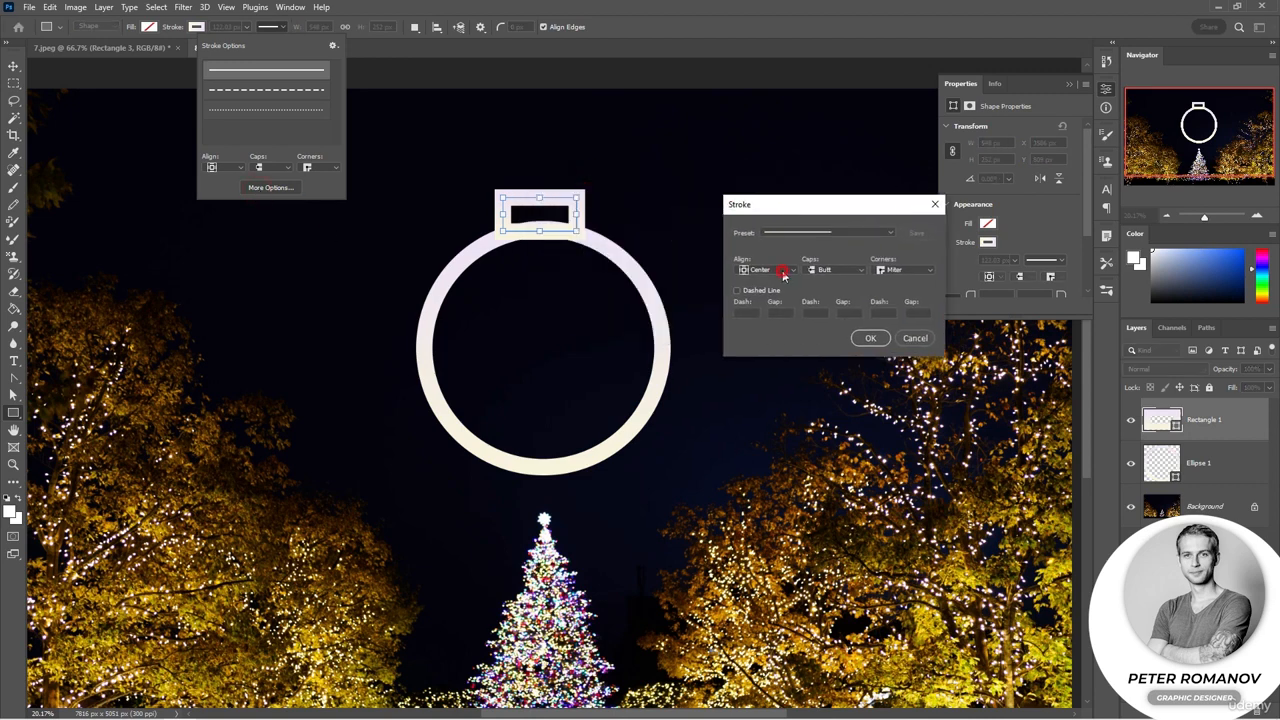
left_click(782, 272)
left_click(780, 270)
left_click(781, 270)
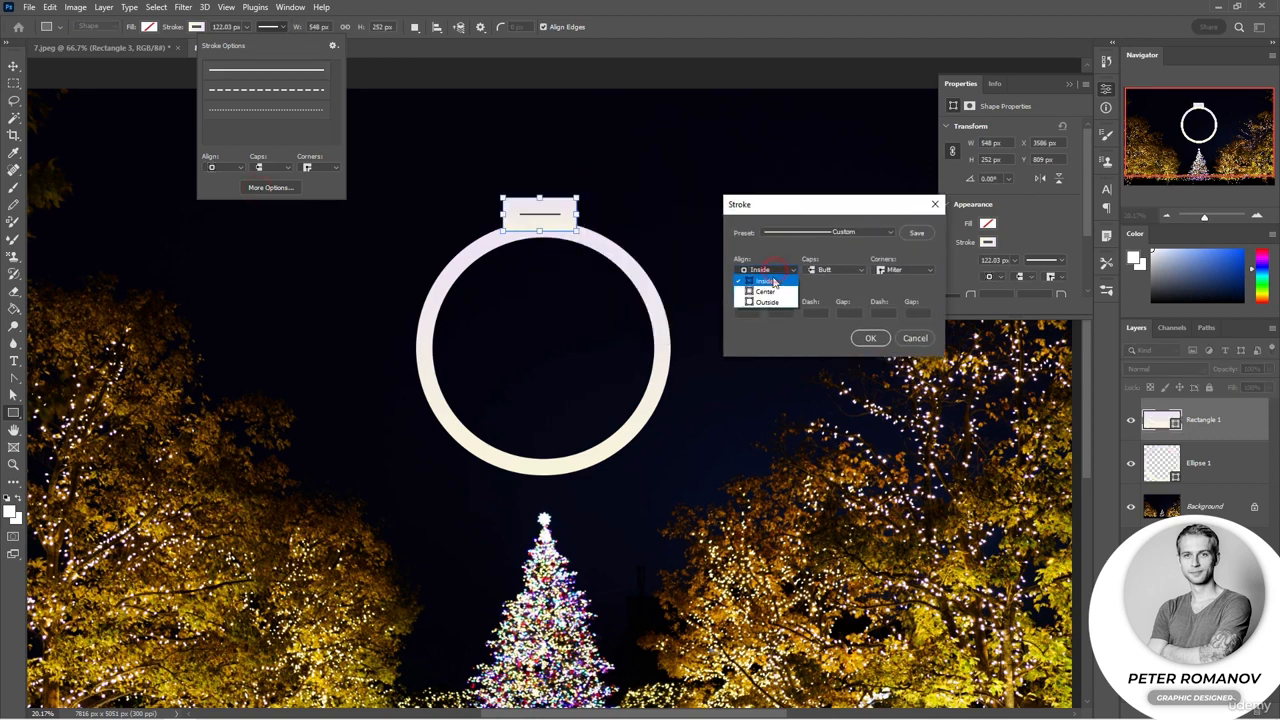
left_click(772, 296)
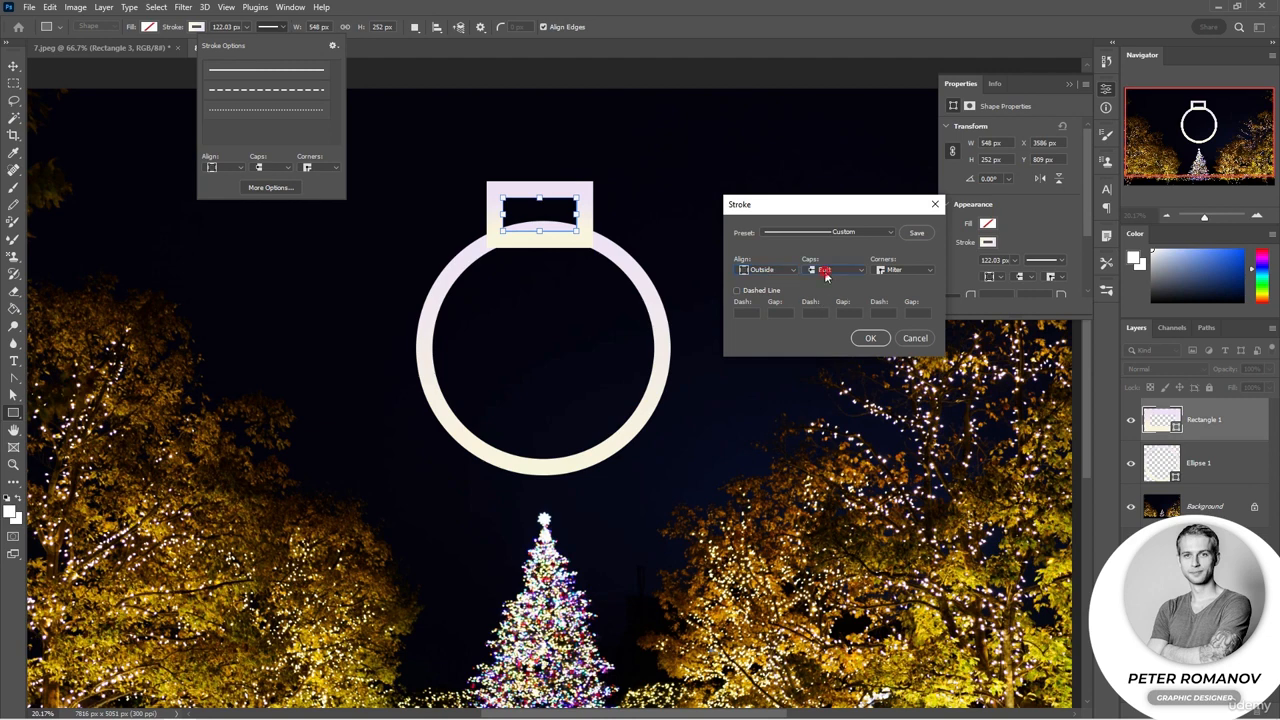
left_click(826, 272)
left_click(822, 274)
left_click(905, 270)
left_click(897, 289)
left_click(895, 271)
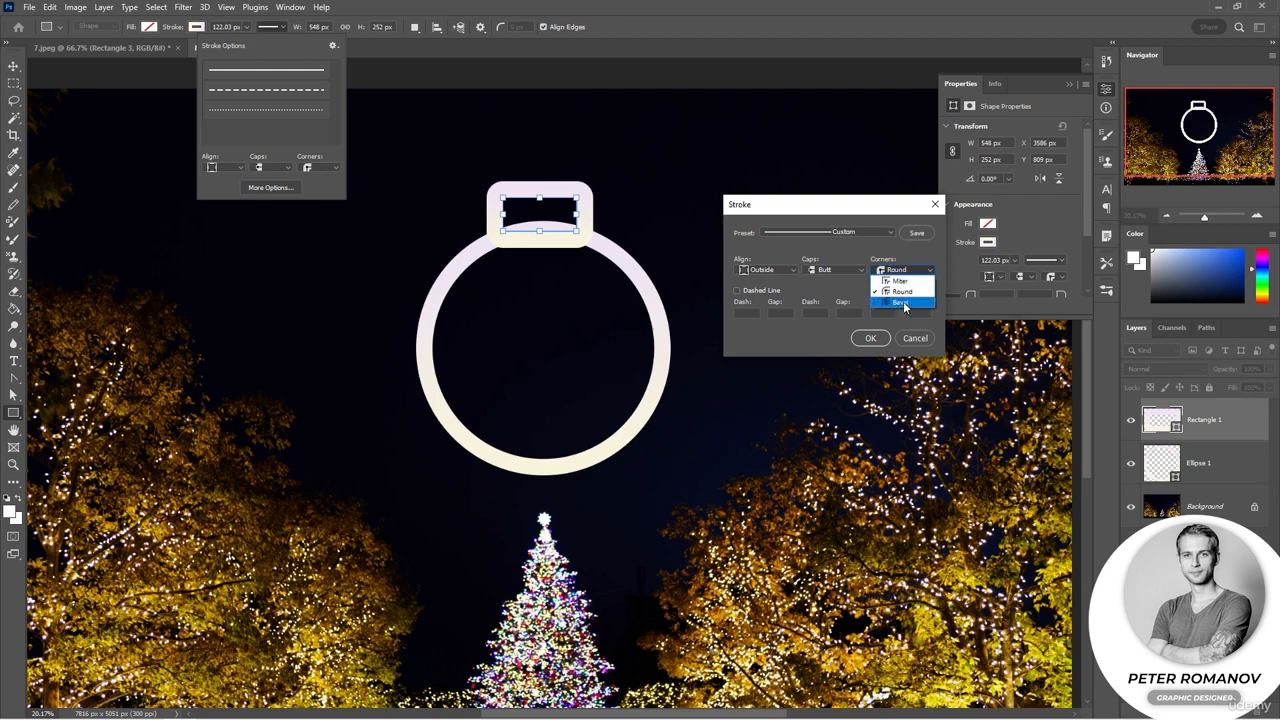
left_click(908, 301)
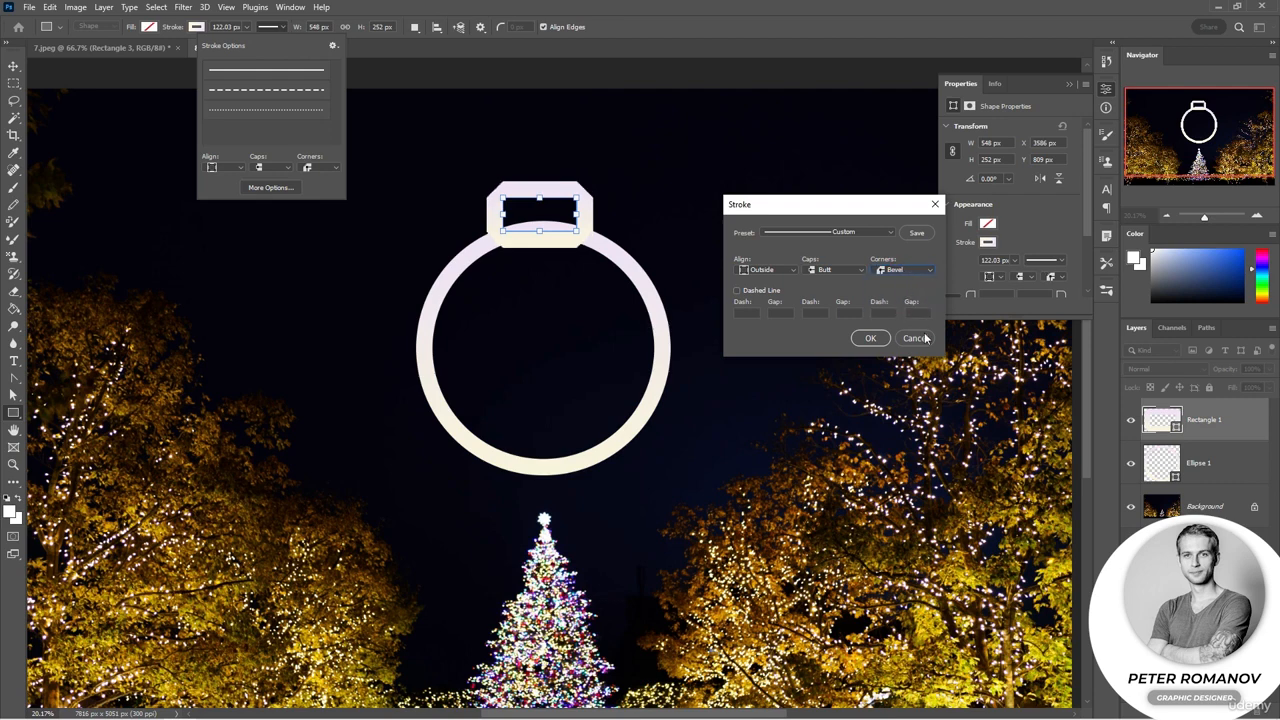
left_click(918, 338)
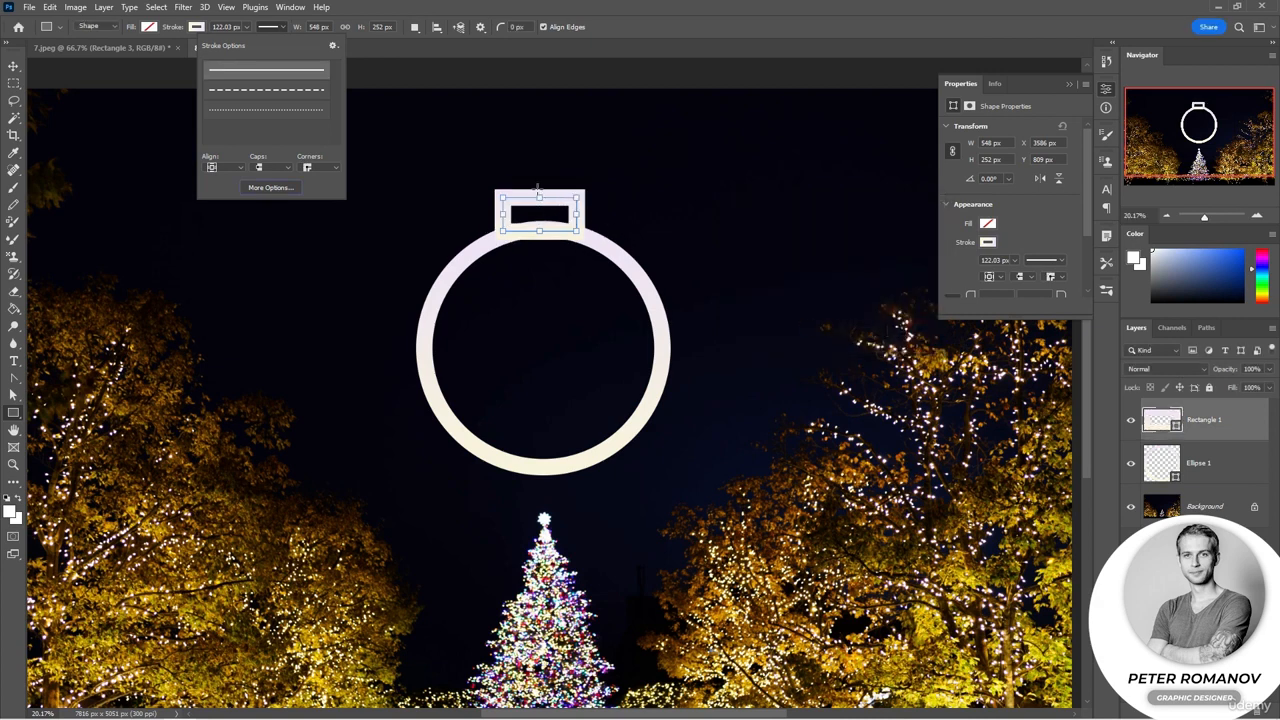
left_click_drag(538, 192, 538, 140)
left_click_drag(539, 232, 539, 196)
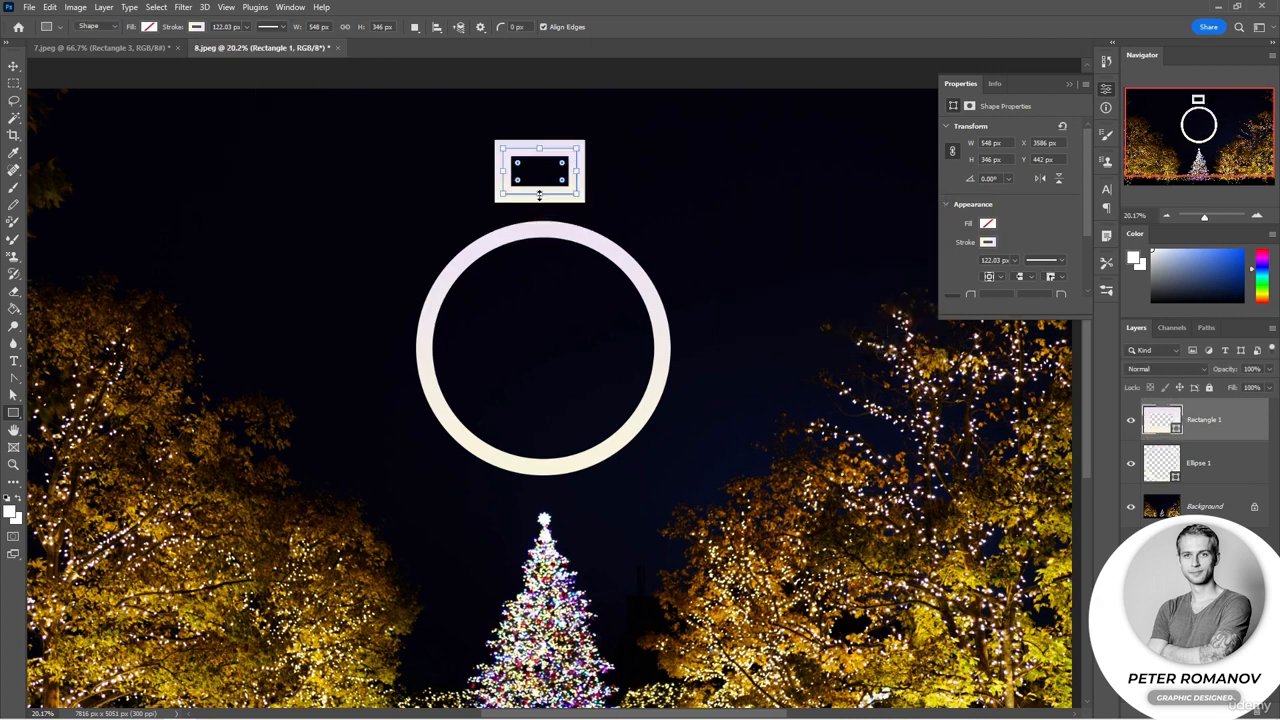
key("Delete")
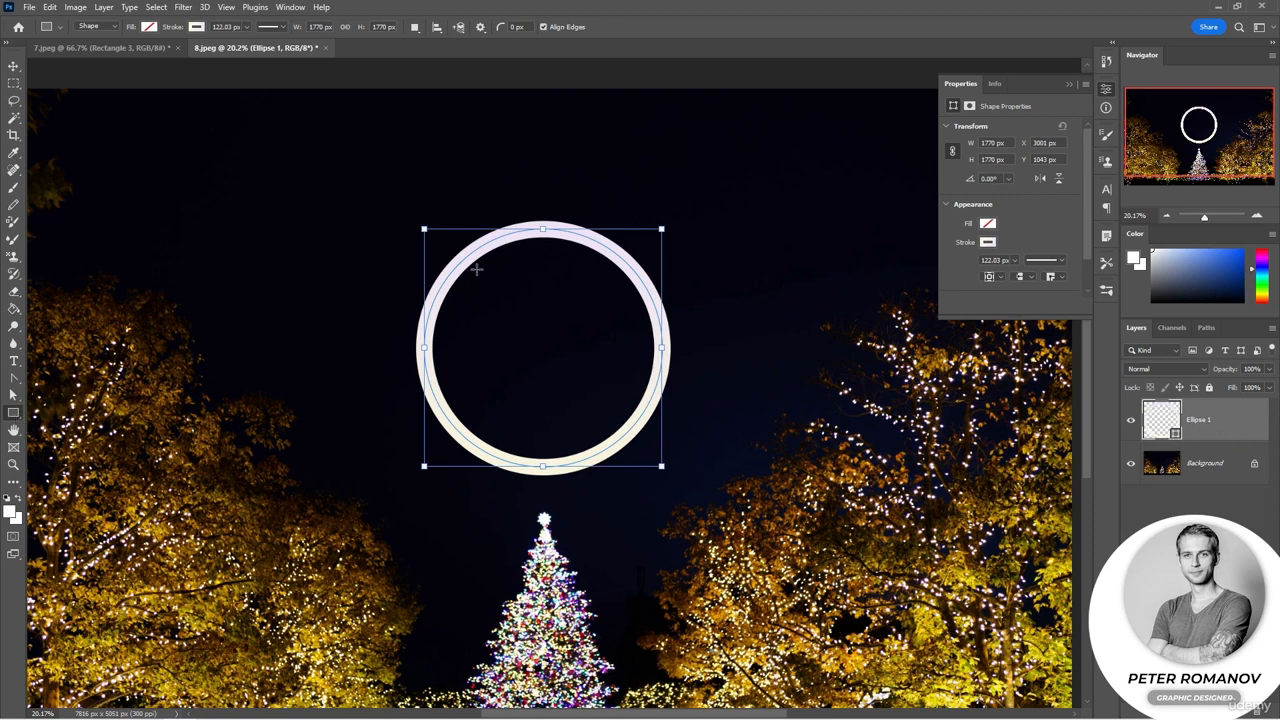
Step: Draw a small rectangle cap on top of the circle and scale it narrower to about 217 × 242 px
left_click_drag(519, 196, 569, 230)
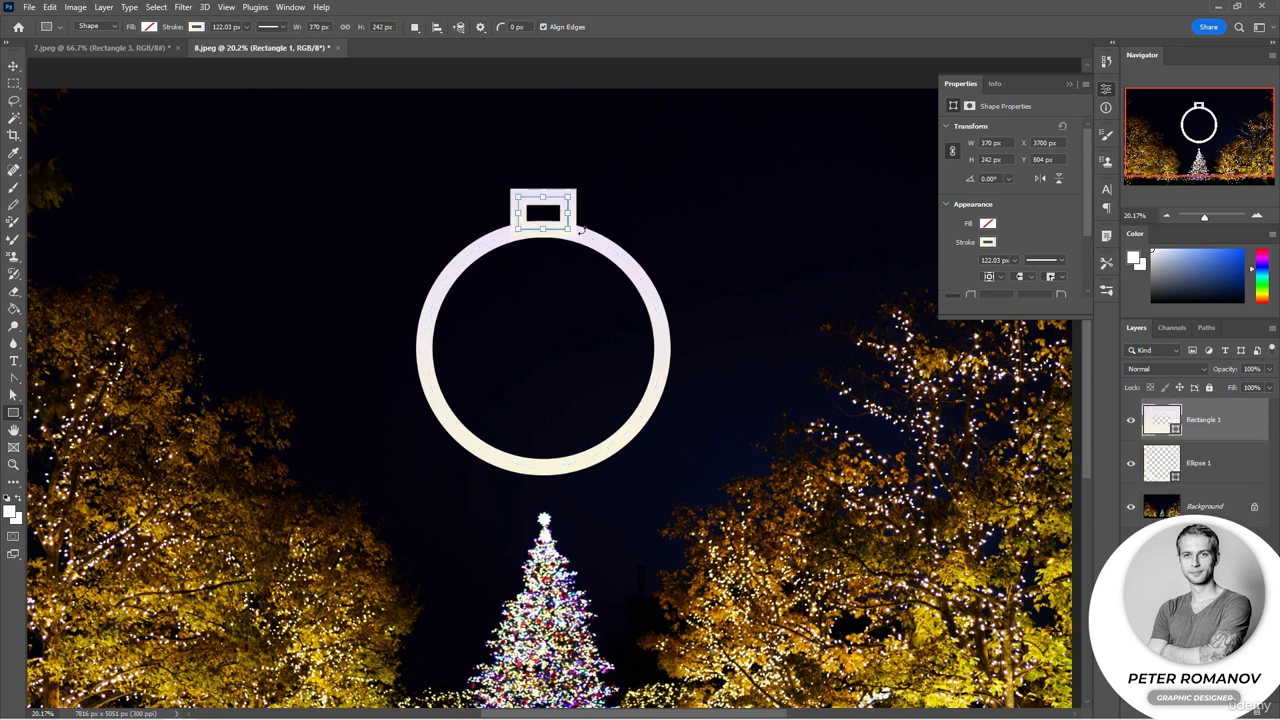
key("ctrl+t")
left_click_drag(516, 196, 556, 215)
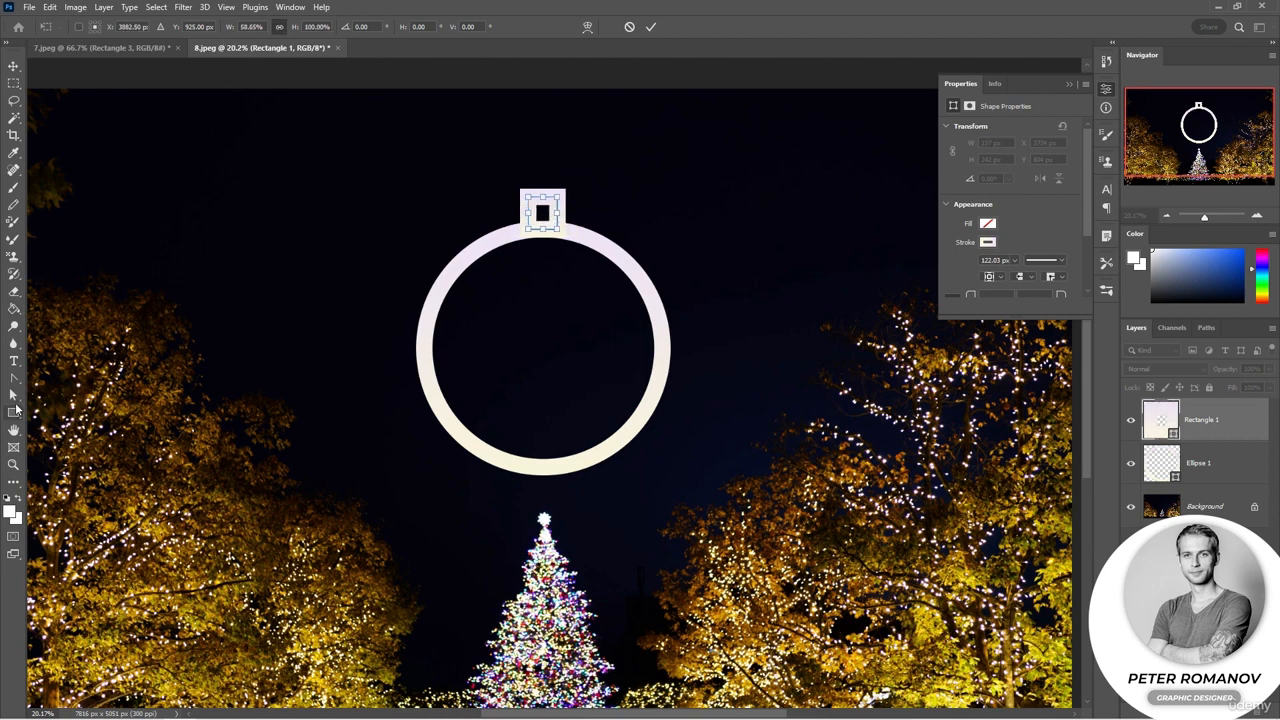
key("Return")
Step: Fill the cap with a pale beige gradient from the presets
left_click(198, 27)
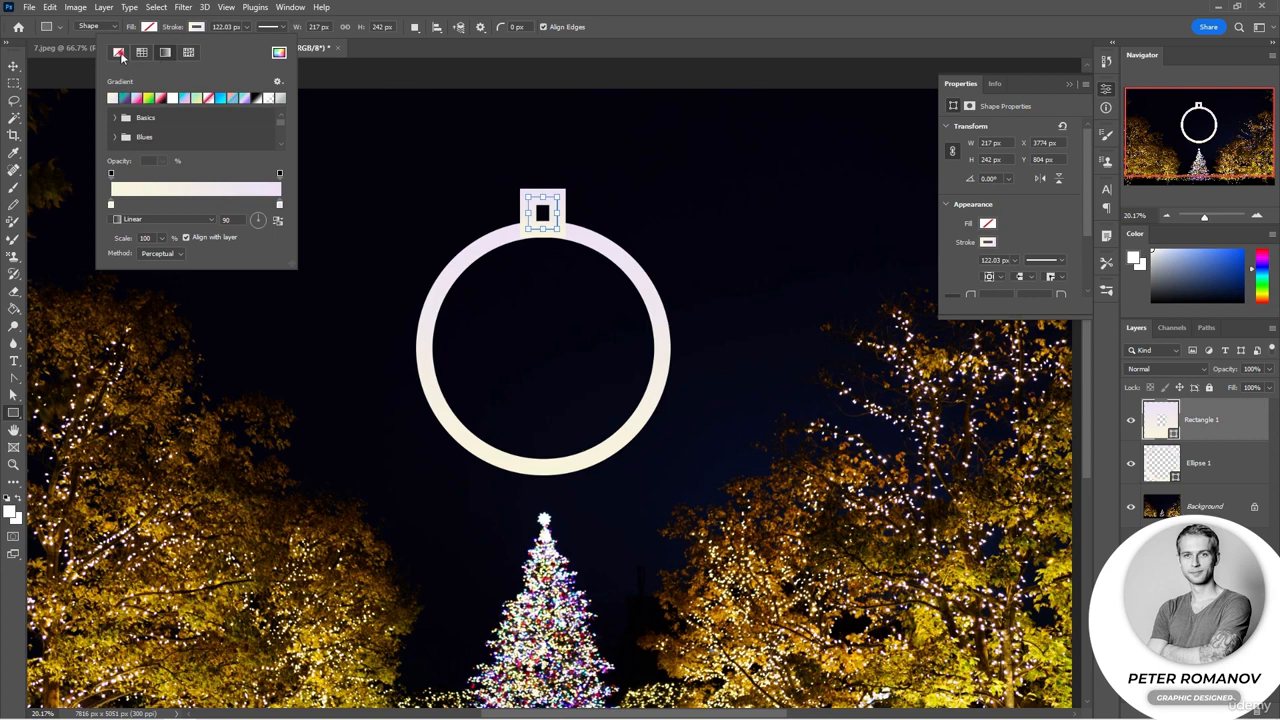
left_click(71, 52)
left_click(117, 52)
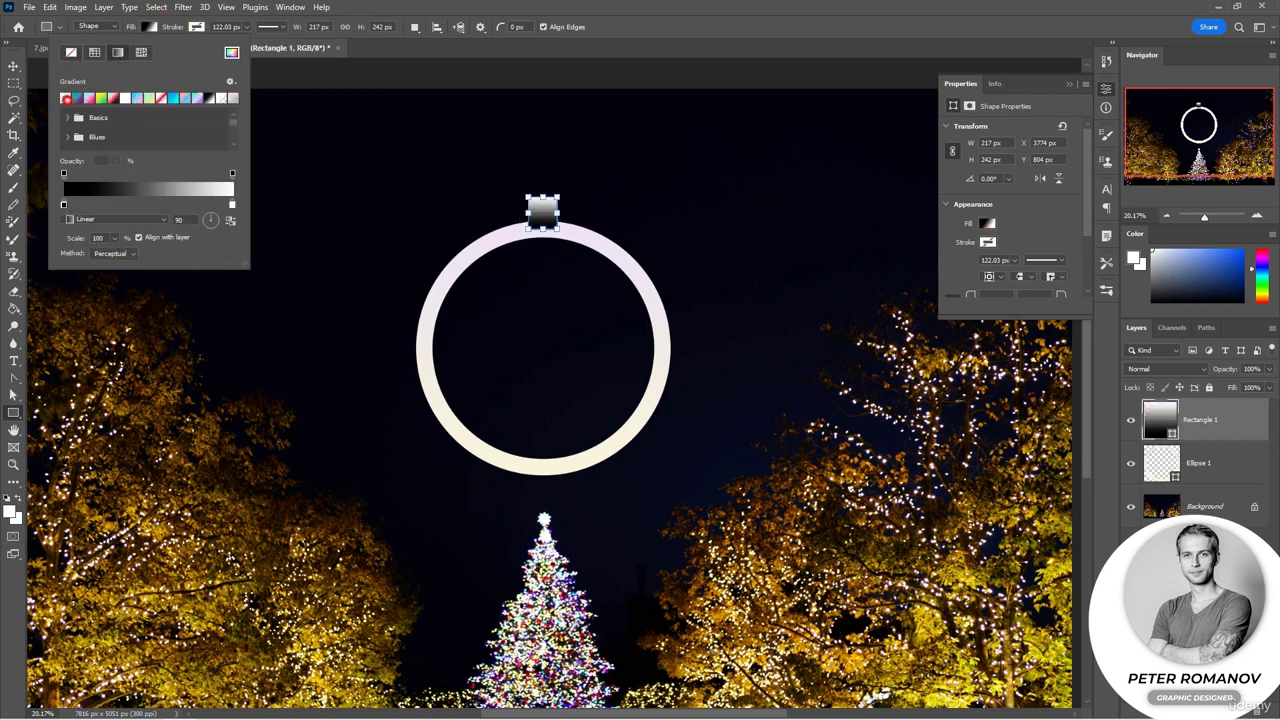
left_click(78, 101)
left_click(114, 99)
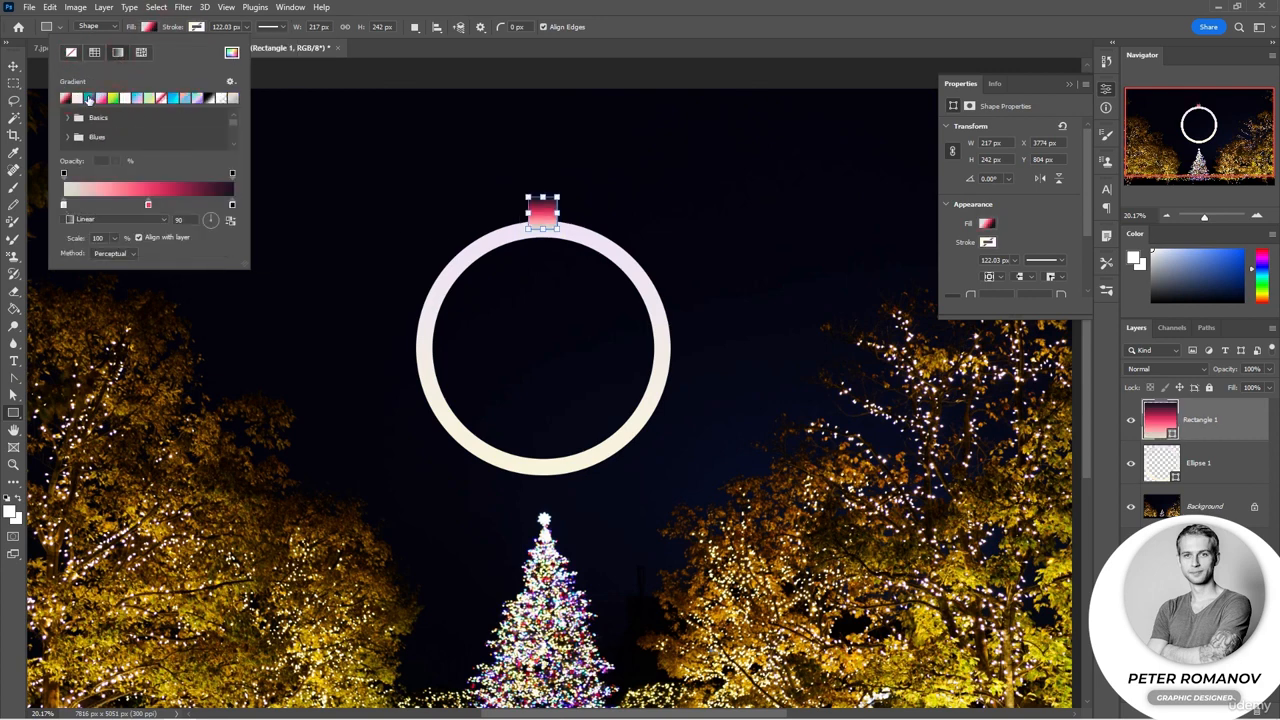
left_click(80, 100)
left_click(385, 57)
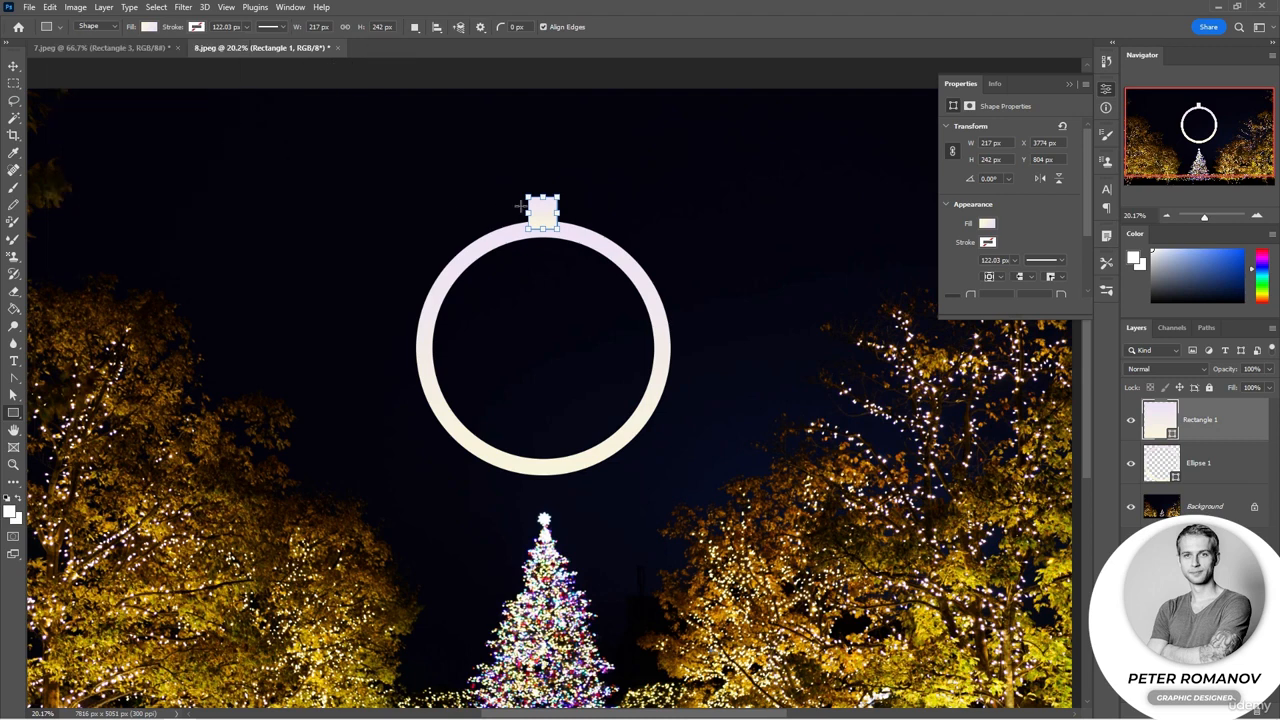
Step: Draw a thin vertical rectangle about 43 × 812 px above the cap as the ornament's hanging string
mouse_move(537, 90)
left_mouse_down()
mouse_move(544, 200)
mouse_move(543, 180)
left_mouse_up()
key("v")
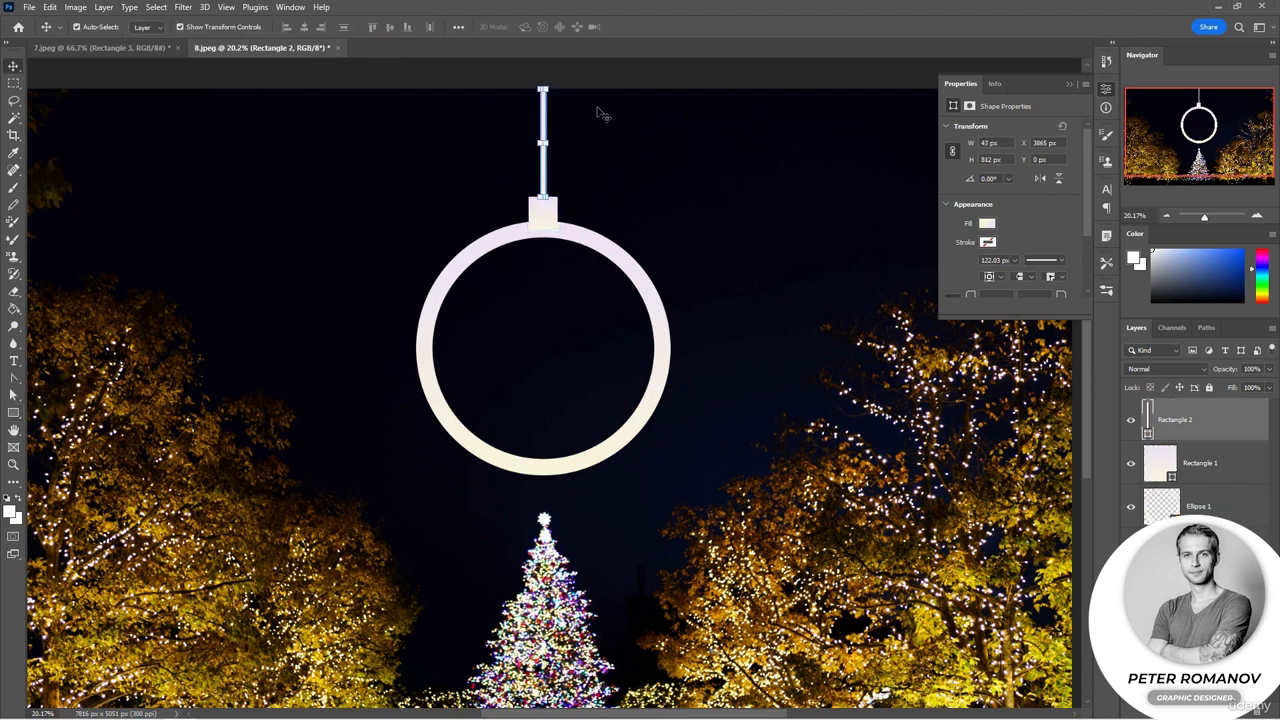
left_click(595, 84)
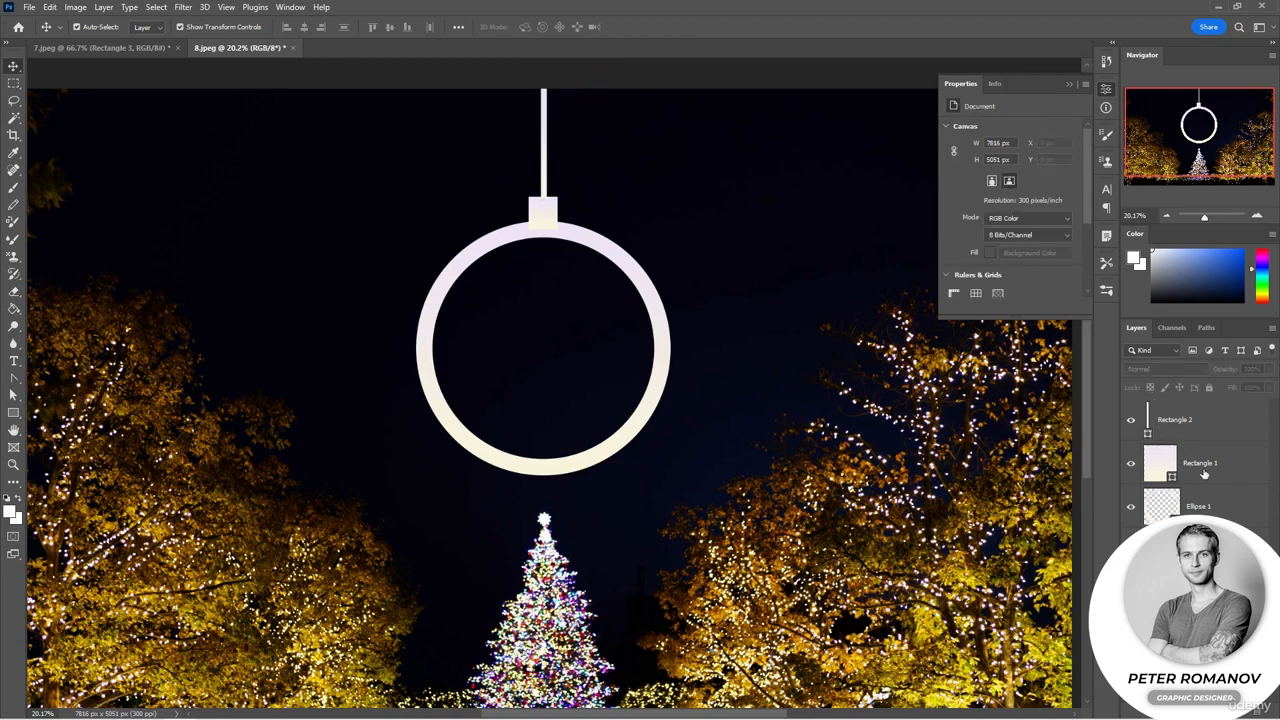
Step: Zoom out and move the cap slightly left under the string
left_click(1167, 217)
left_click(1167, 217)
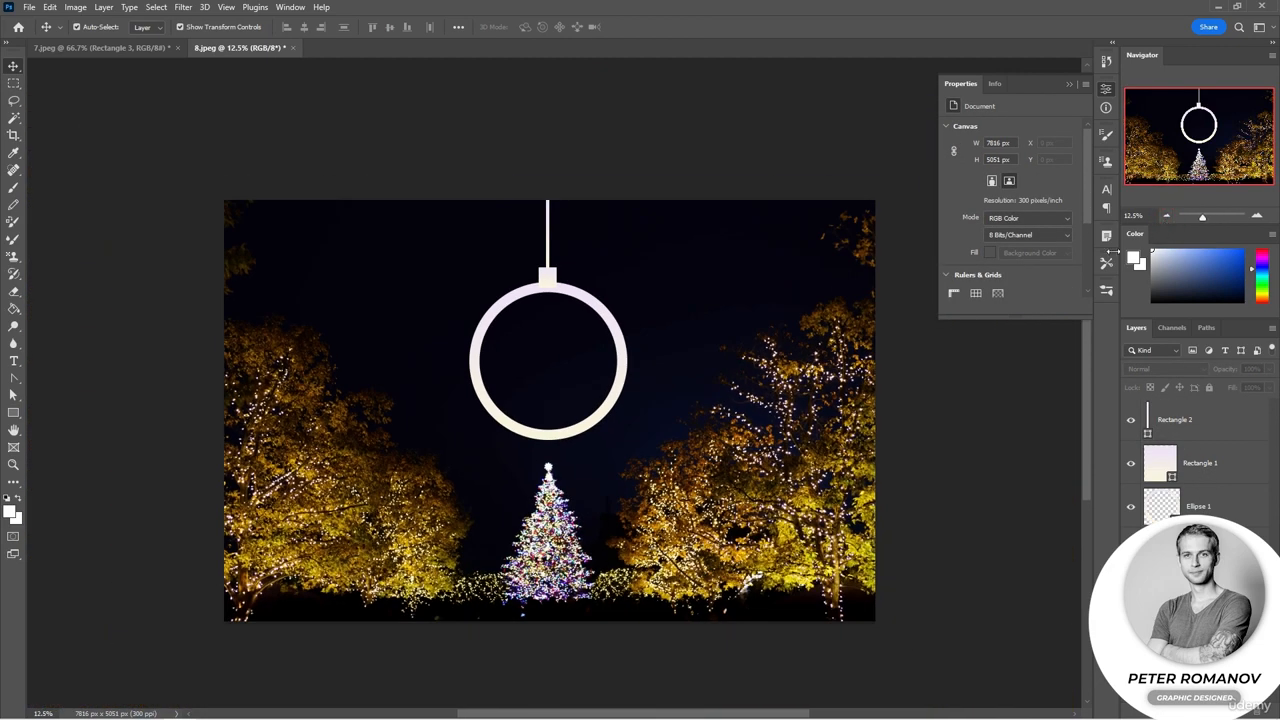
left_click(549, 277)
left_click_drag(549, 277, 543, 250)
left_click(914, 412)
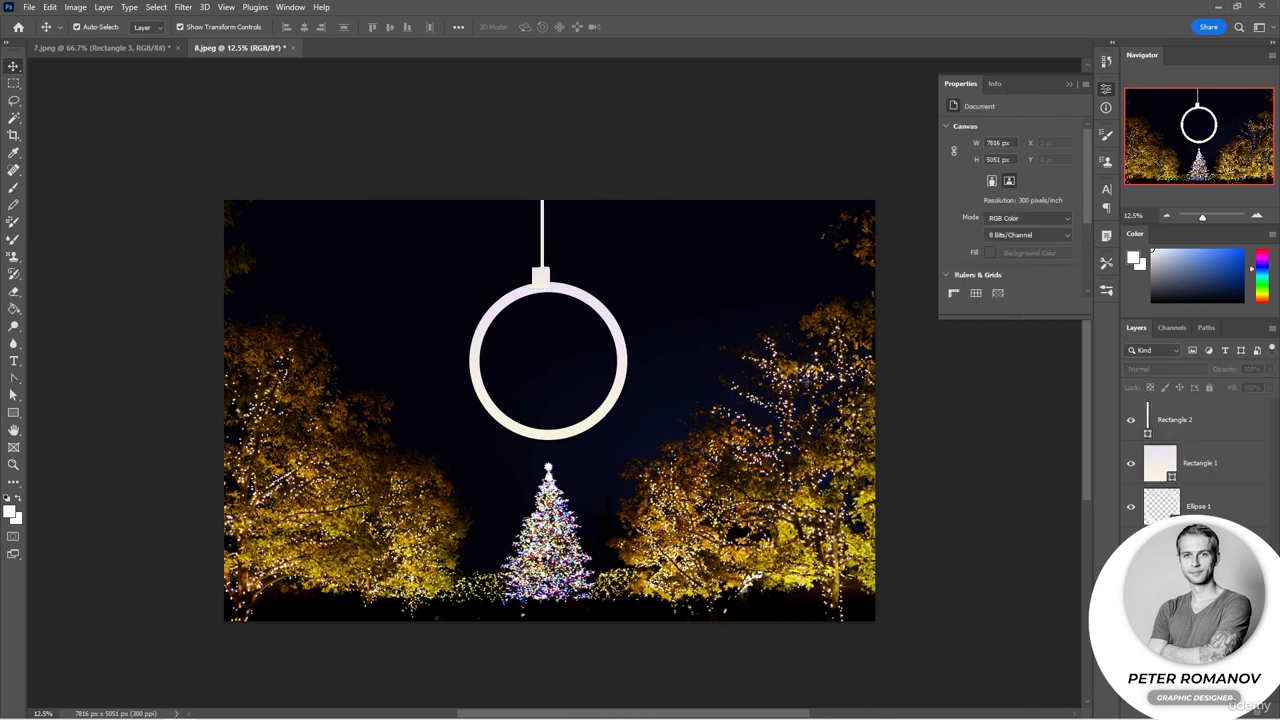
Step: Align the circle, cap and string layers on their horizontal centres
left_click(1212, 503)
left_click(1211, 428, "shift")
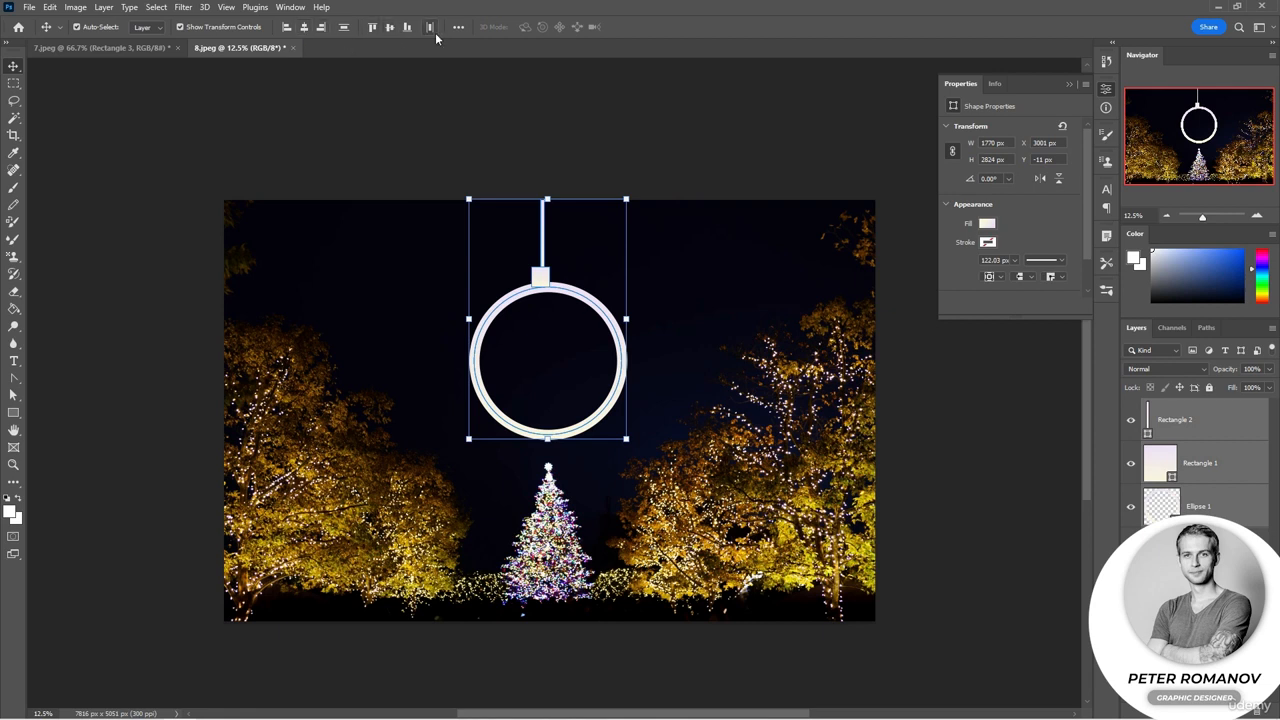
left_click(305, 30)
left_click(712, 118)
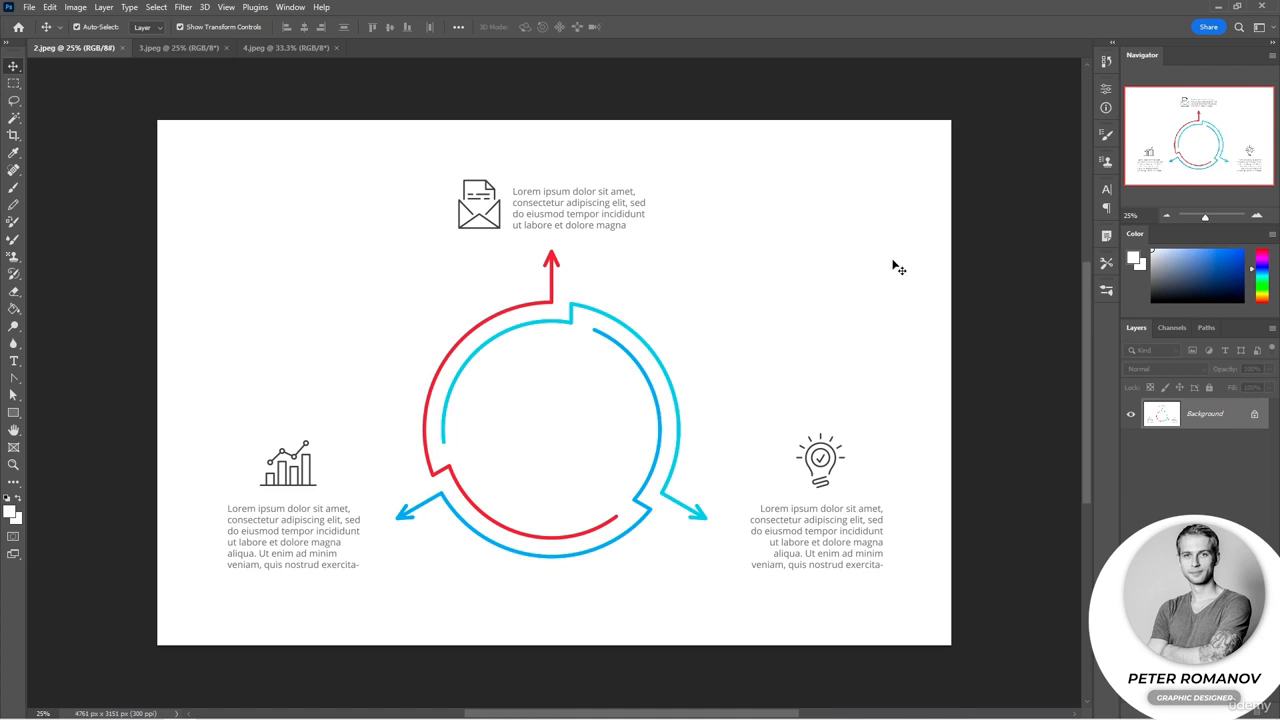
Step: Draw a rectangle about 1033 × 1451 px in the upper-left area of the infographic document
left_click(13, 448)
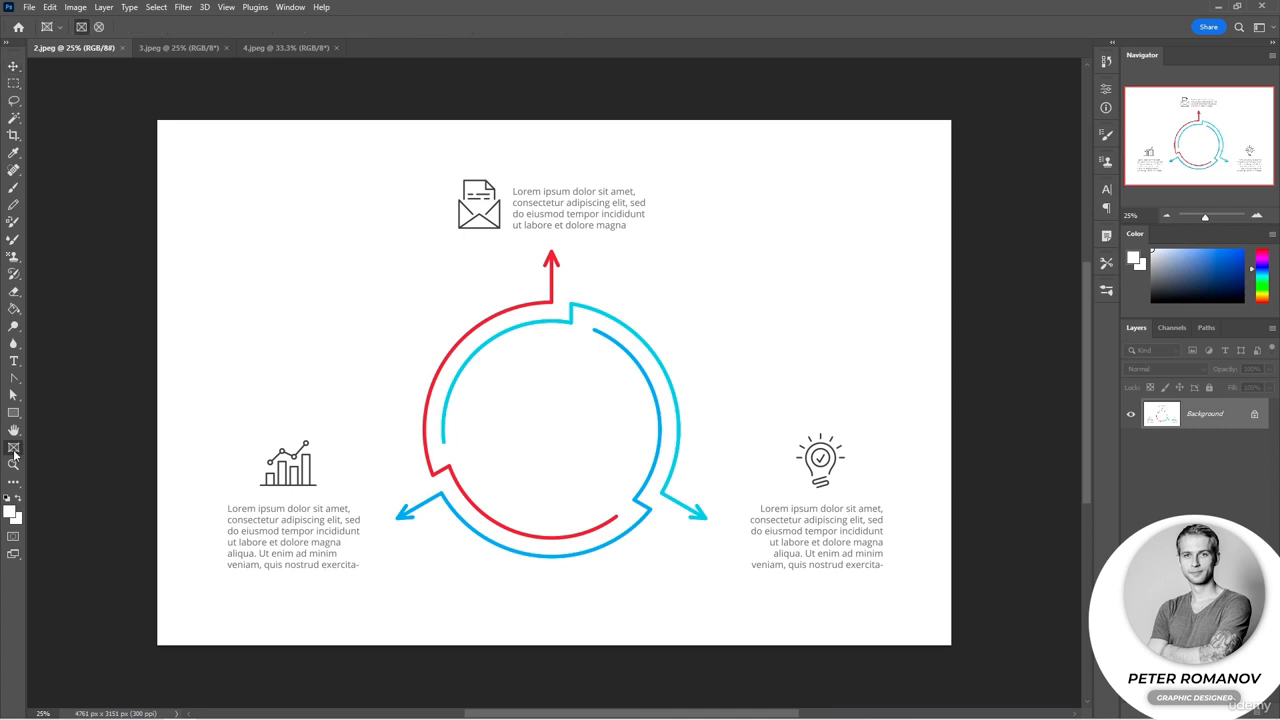
left_click_drag(13, 412, 58, 427)
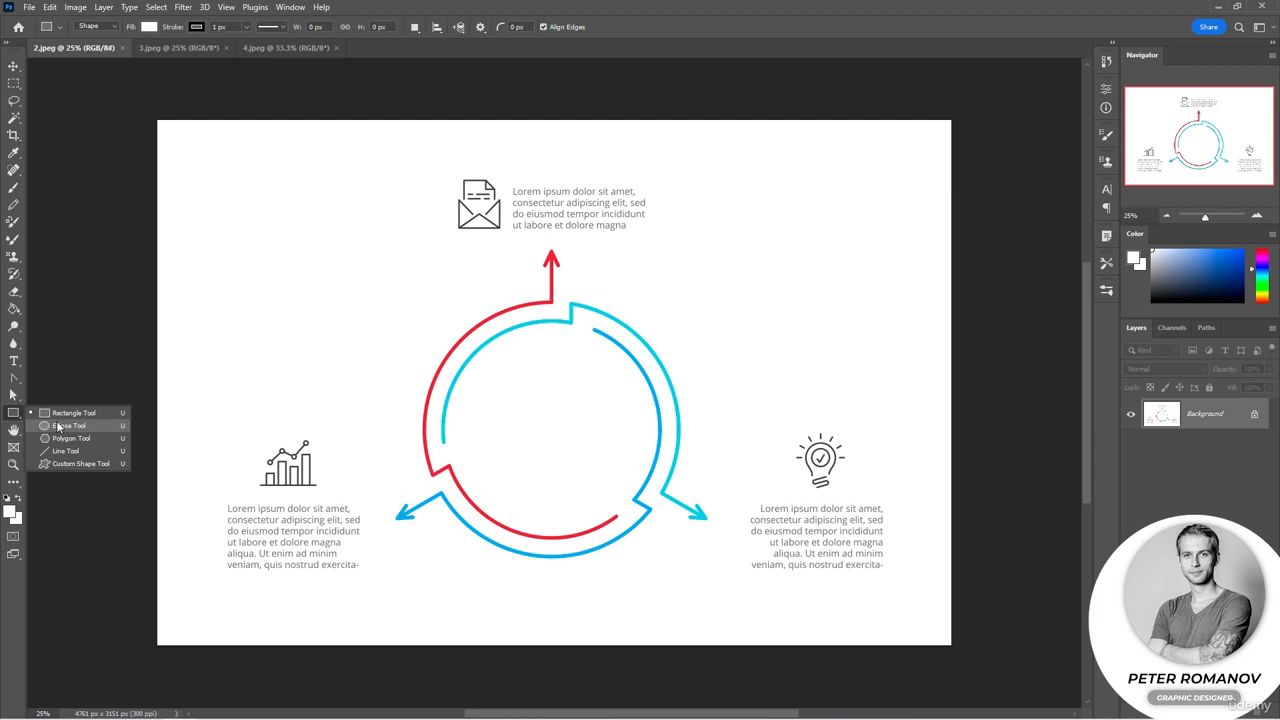
left_click_drag(203, 162, 376, 403)
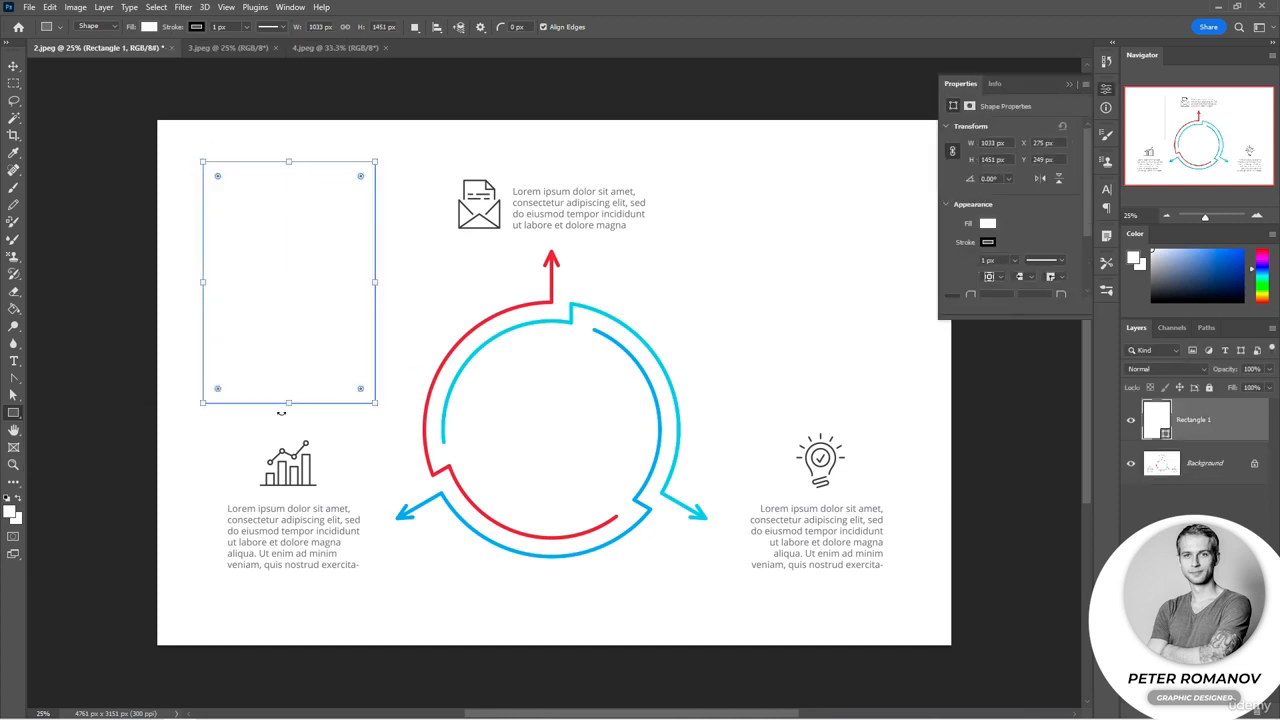
scroll(1060, 220, "down", 3)
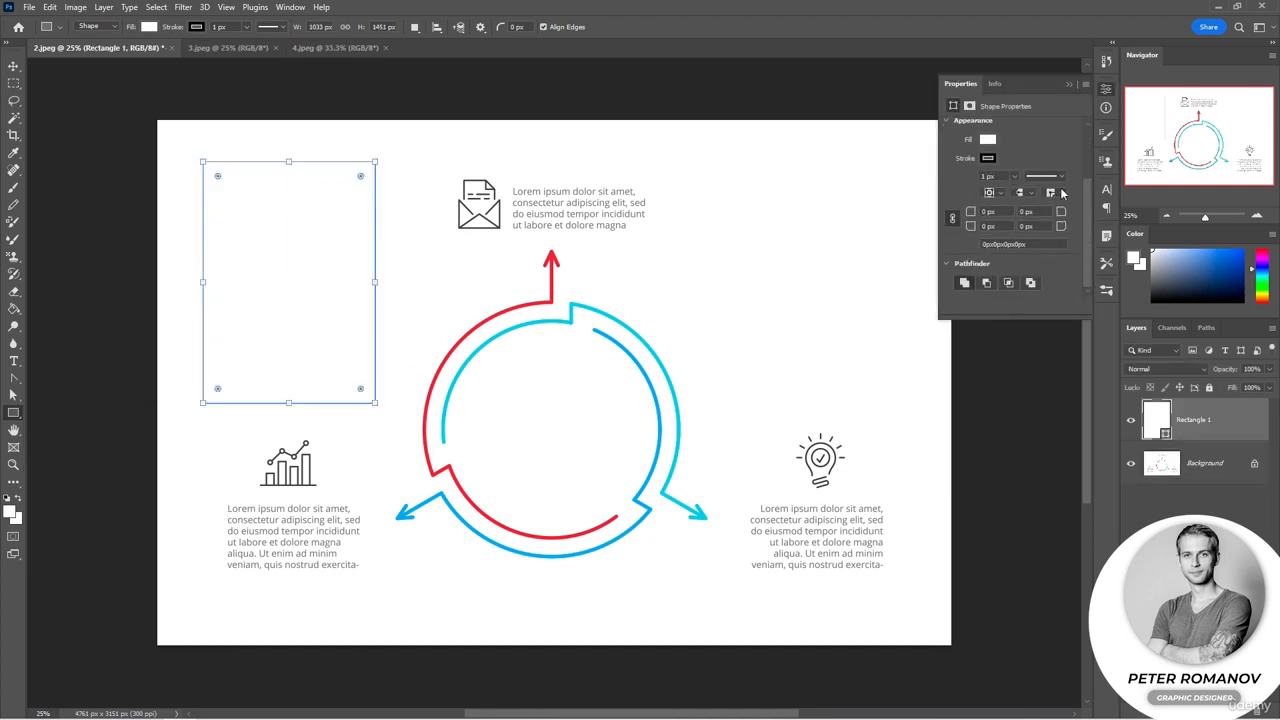
left_click(1060, 193)
left_click(1056, 216)
left_click(1256, 216)
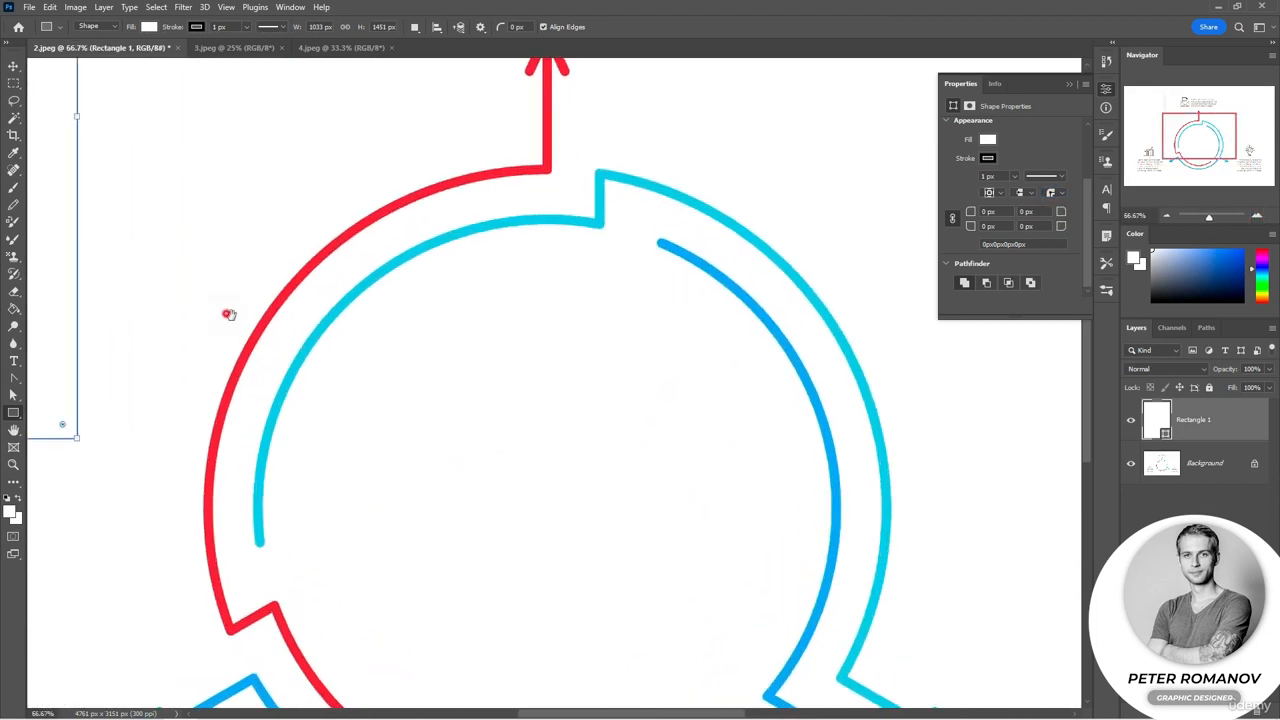
Step: Round all four corners of the rectangle evenly to about 88 px using its corner widgets
left_click_drag(229, 314, 803, 551)
left_click_drag(691, 603, 698, 577)
left_click_drag(635, 620, 626, 610)
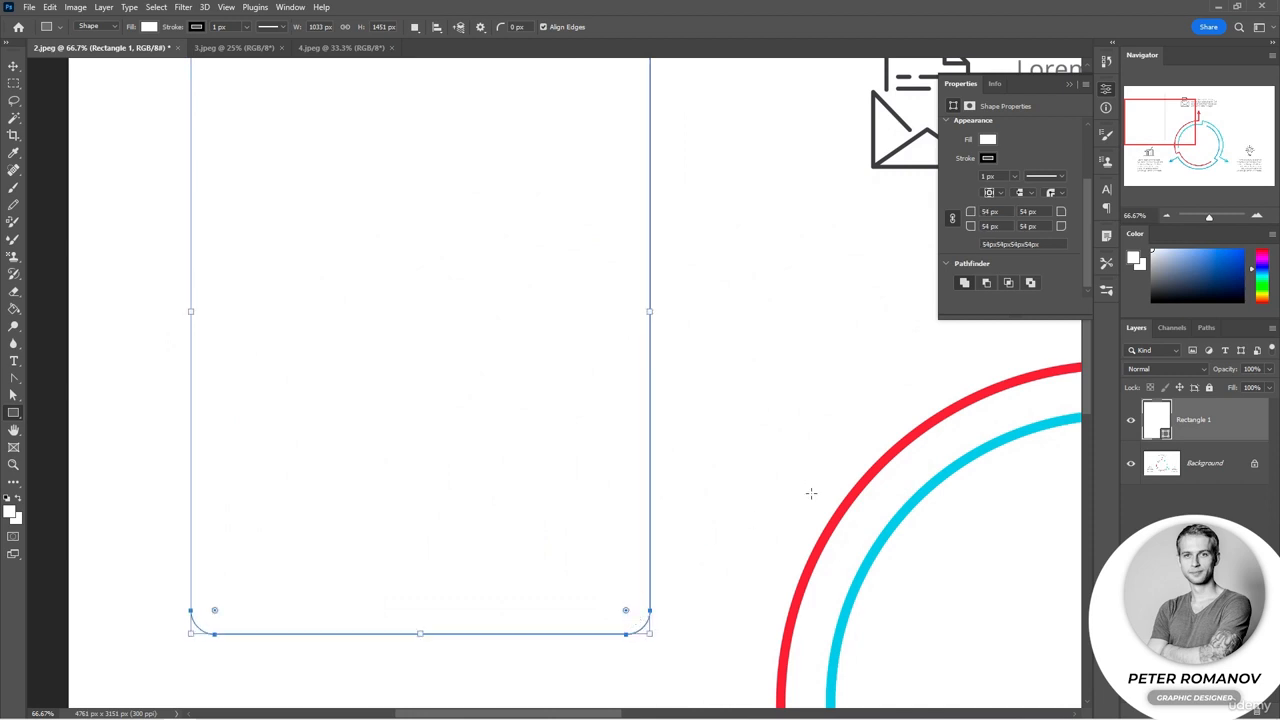
scroll(809, 494, "down", 3)
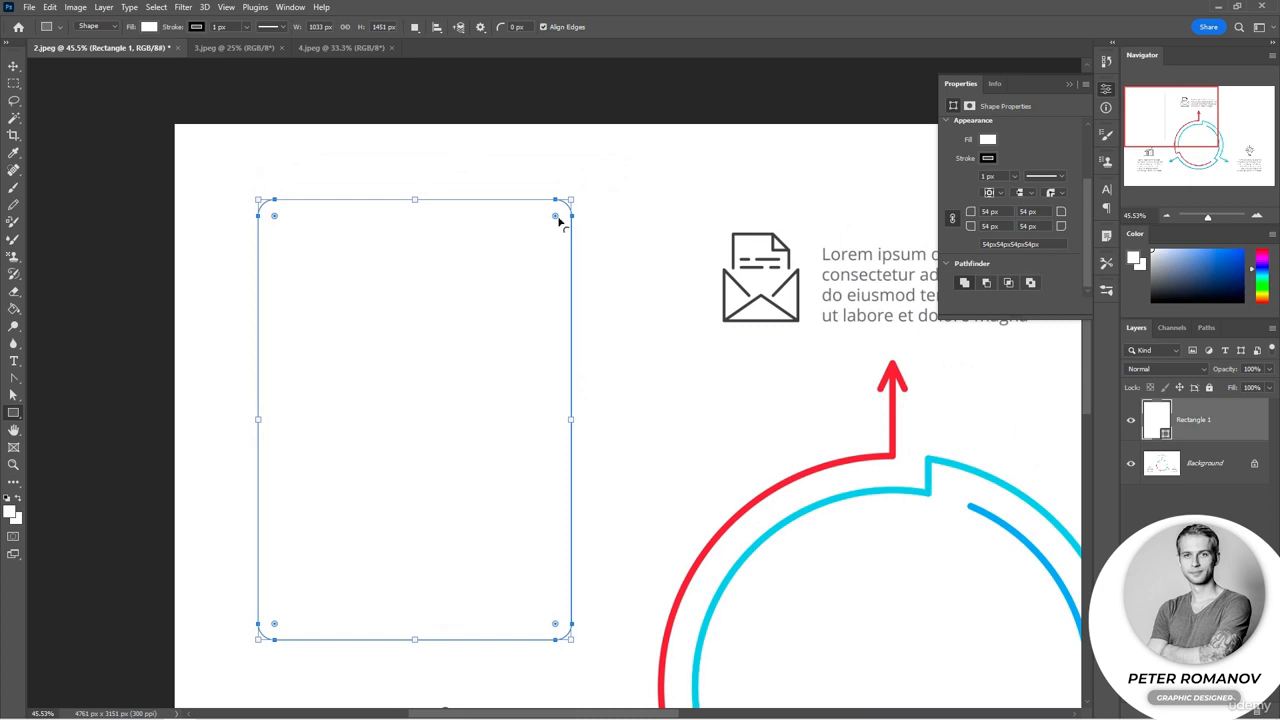
mouse_move(555, 215)
left_mouse_down()
mouse_move(545, 249)
mouse_move(552, 226)
left_mouse_up()
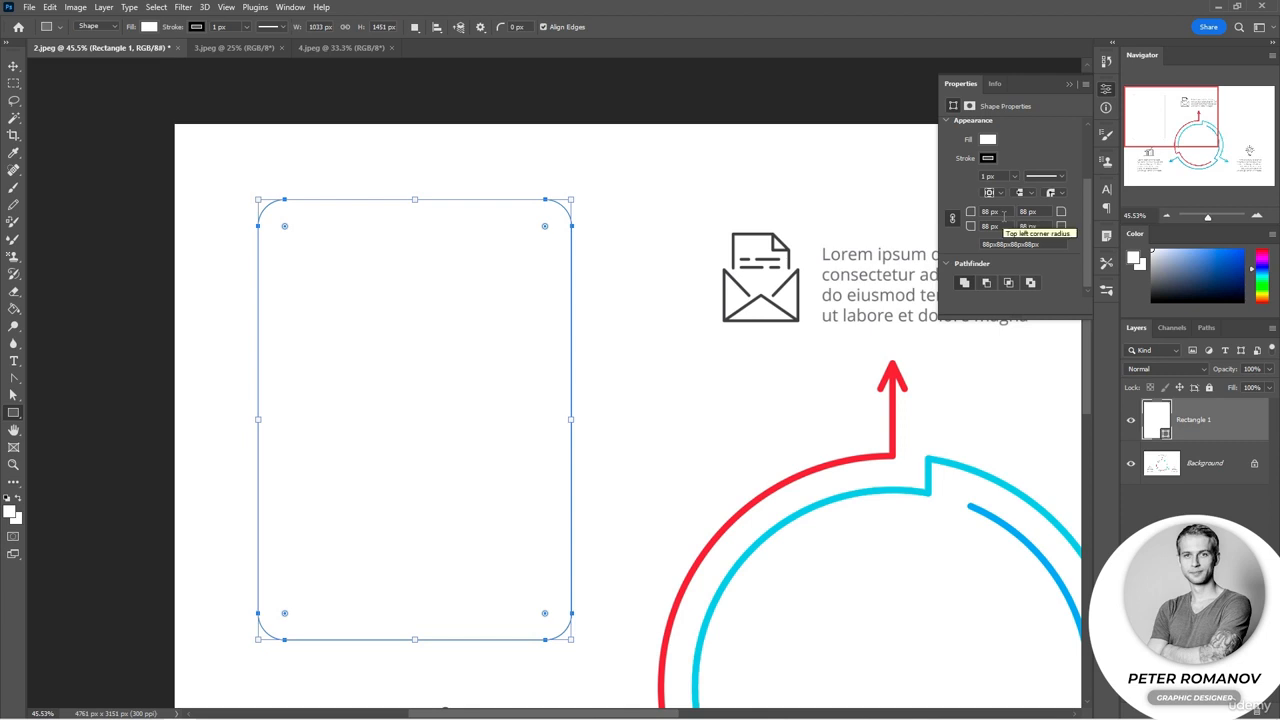
Step: Try individual corner radii, setting the top-left corner to 100 px and then 200 px
left_click(954, 219)
left_click(989, 211)
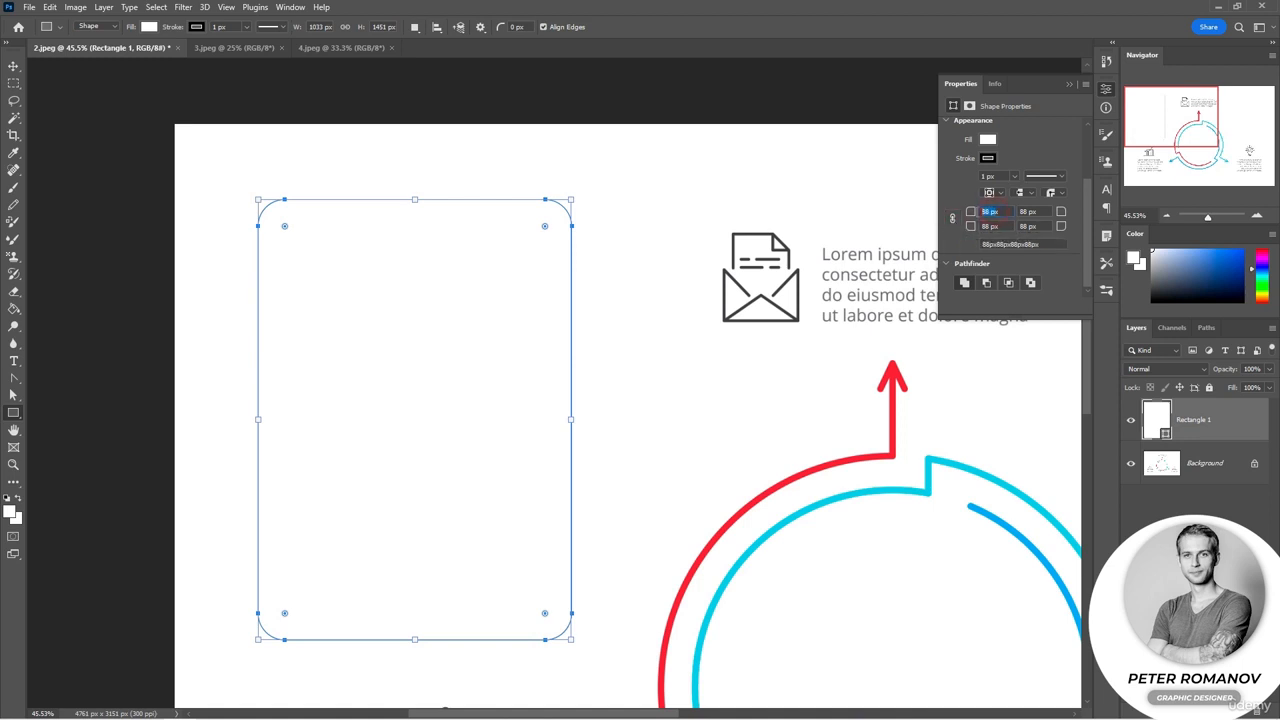
type("100")
left_click(1037, 211)
left_click(952, 218)
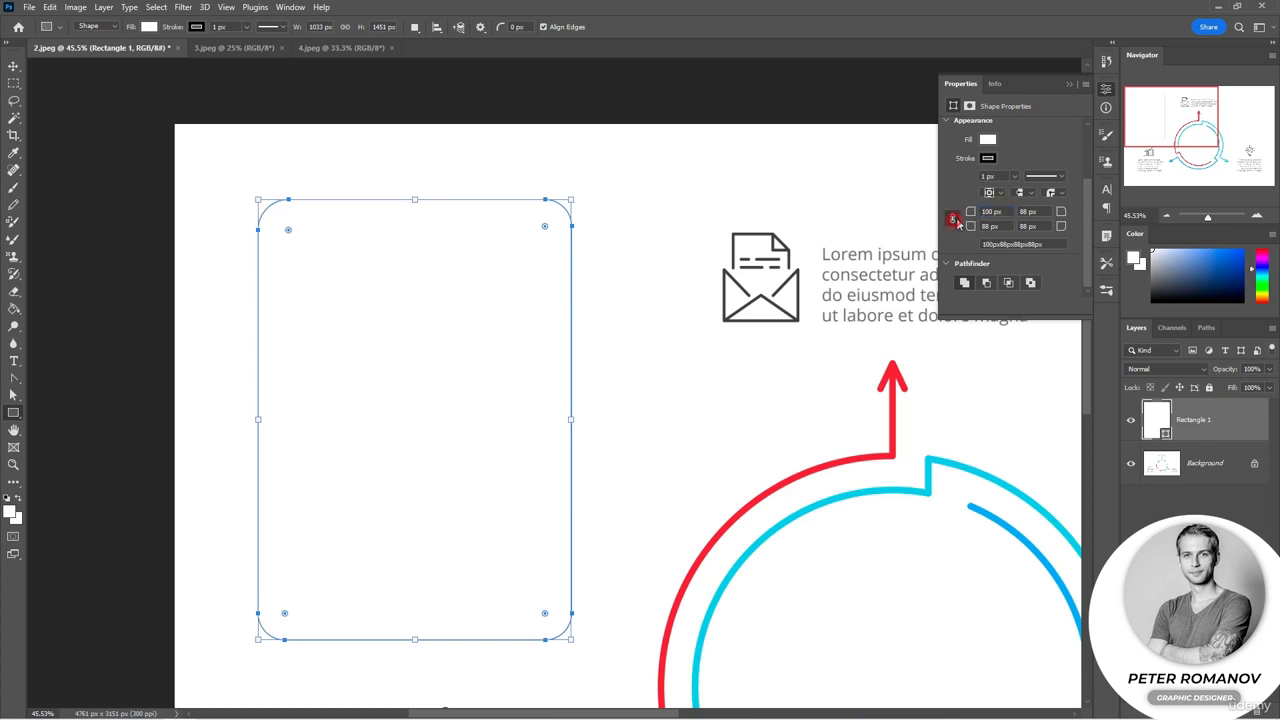
left_click_drag(1005, 213, 973, 211)
type("3")
key("Return")
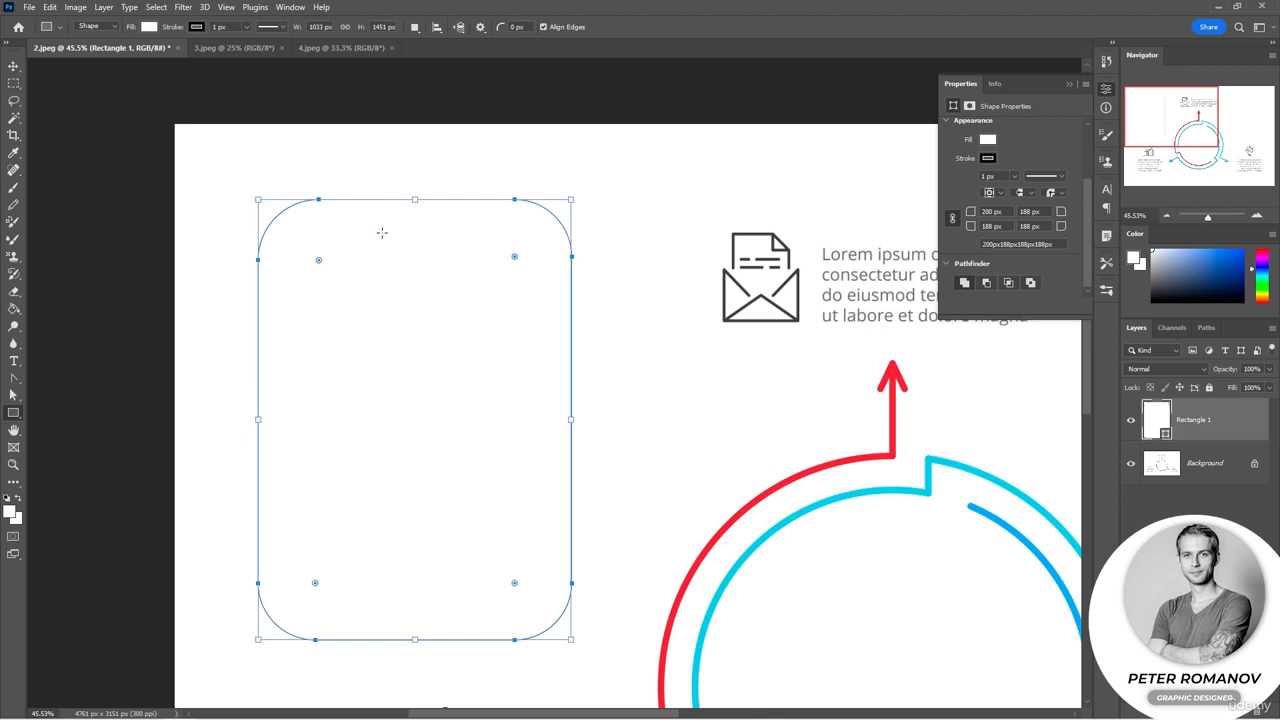
Step: Fill the rectangle with dark navy blue
left_click(149, 27)
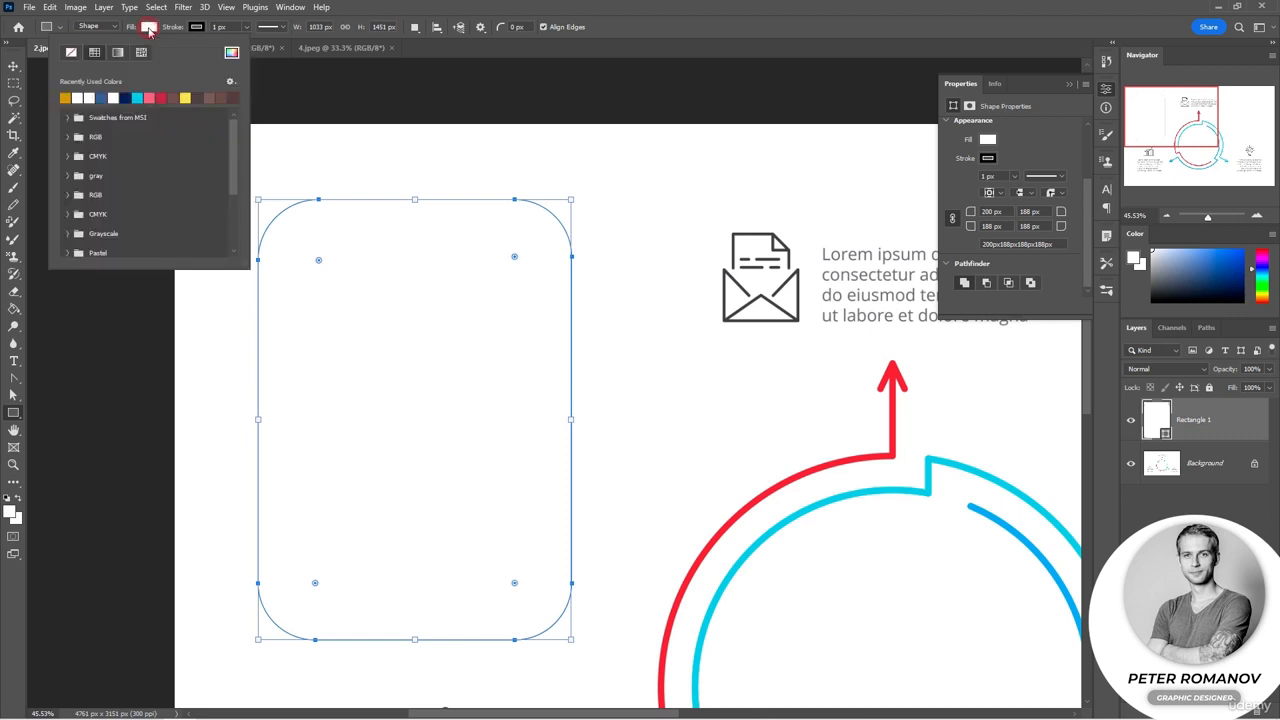
left_click(127, 97)
left_click(603, 18)
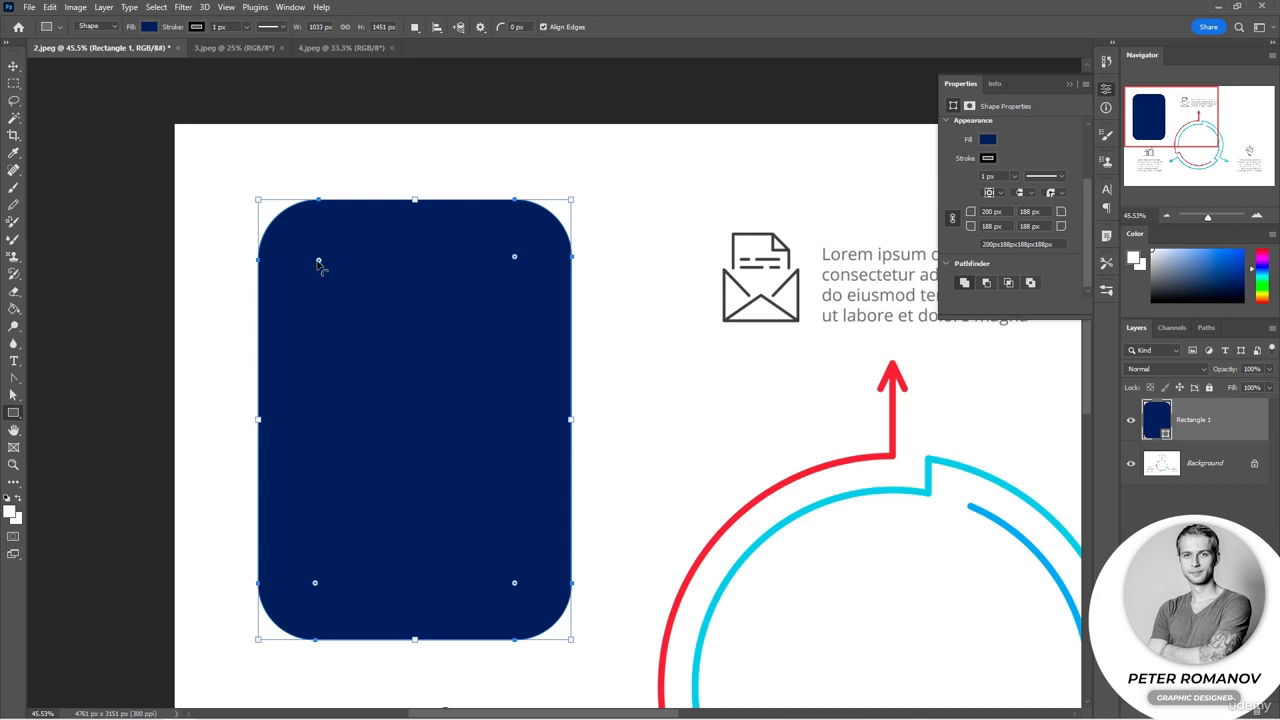
Step: Set the top-left and bottom-right corner radii to 300 px and the top-right and bottom-left to 50 px
left_click(953, 220)
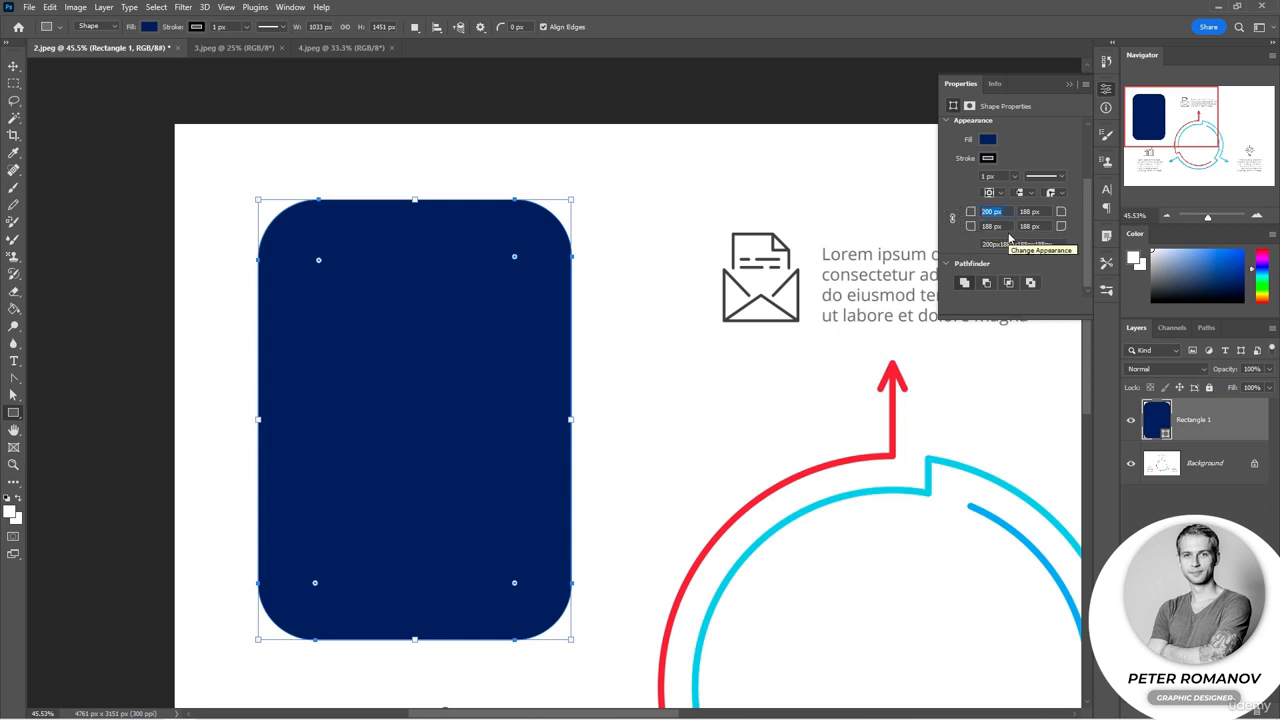
type("300")
left_click(1044, 227)
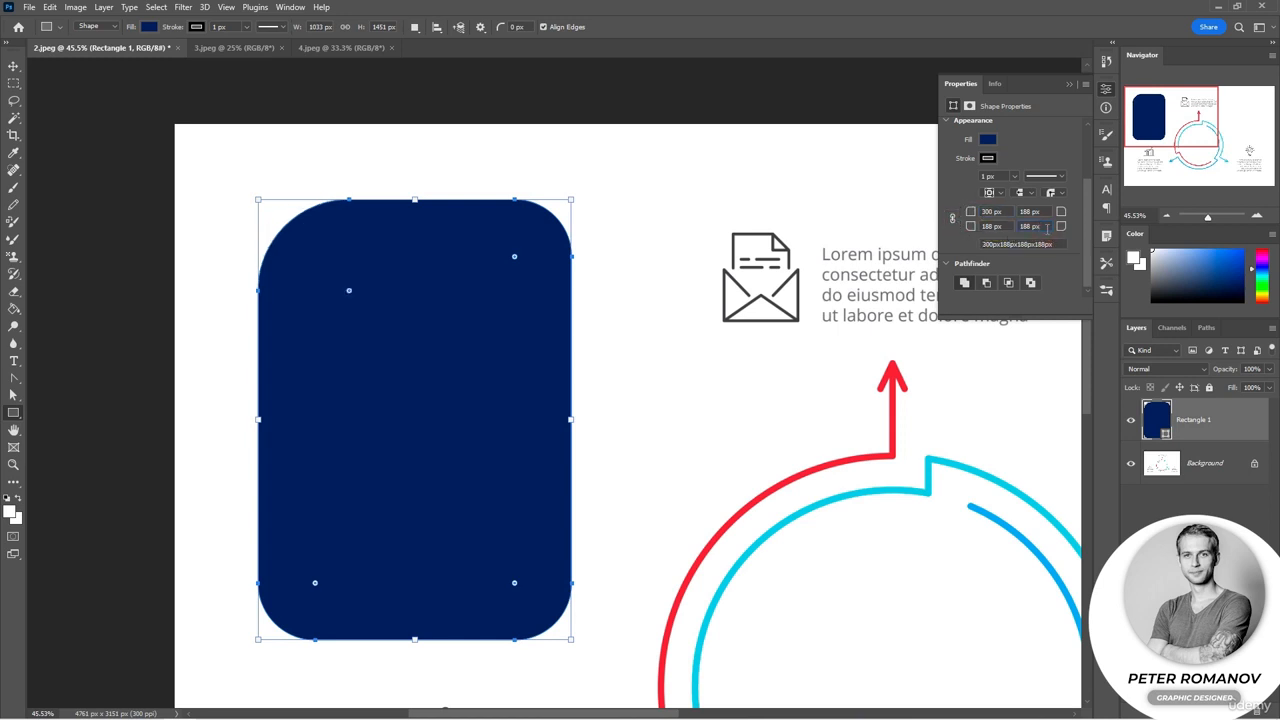
type("300")
key("Return")
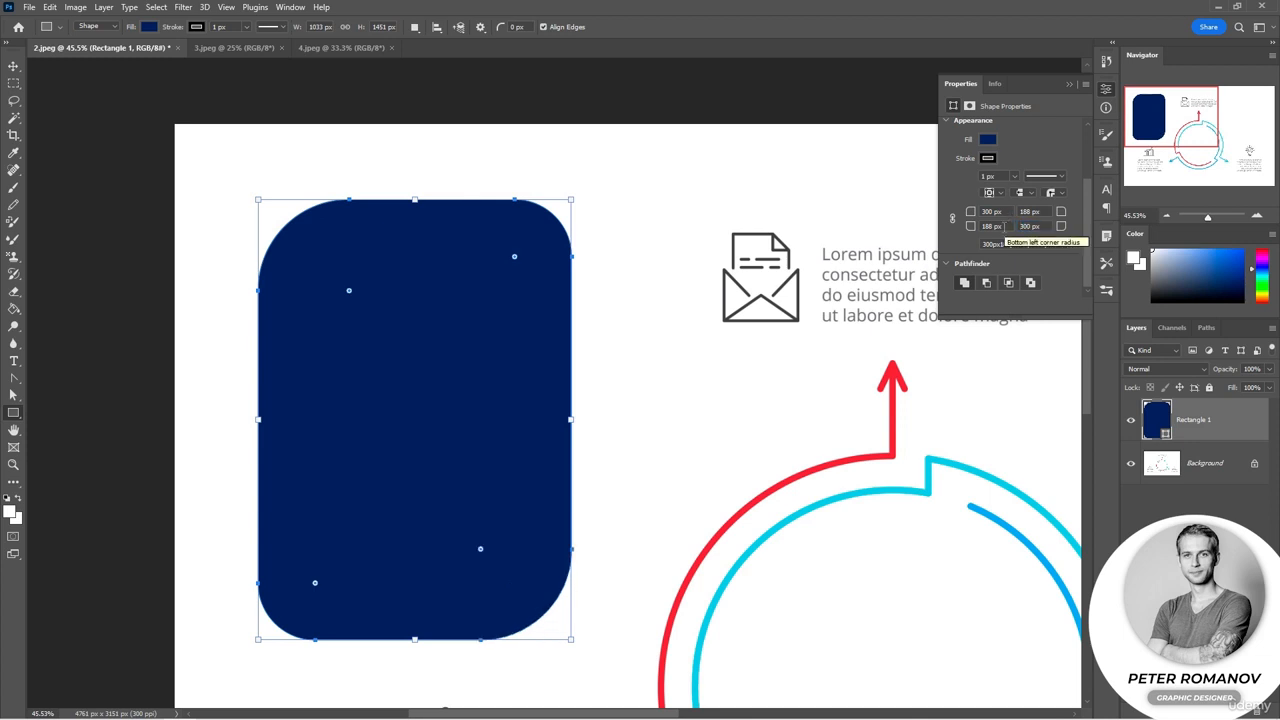
left_click(990, 226)
type("50")
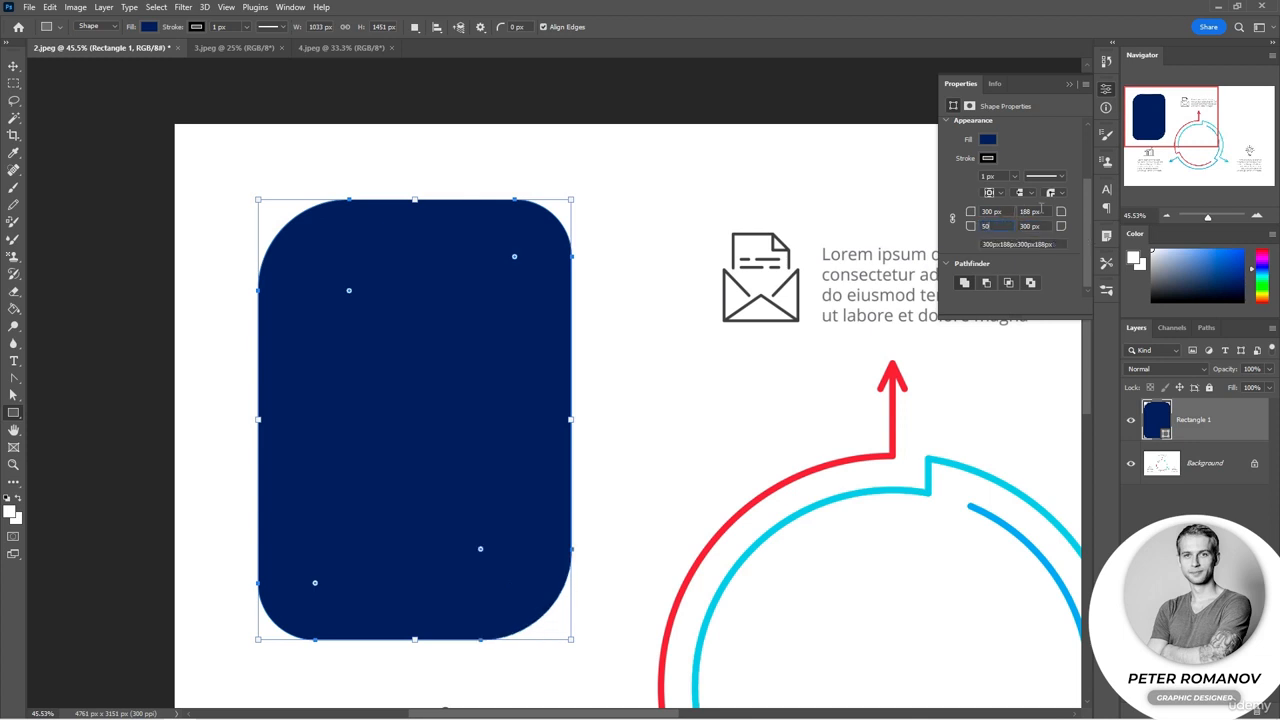
key("Tab")
type("50")
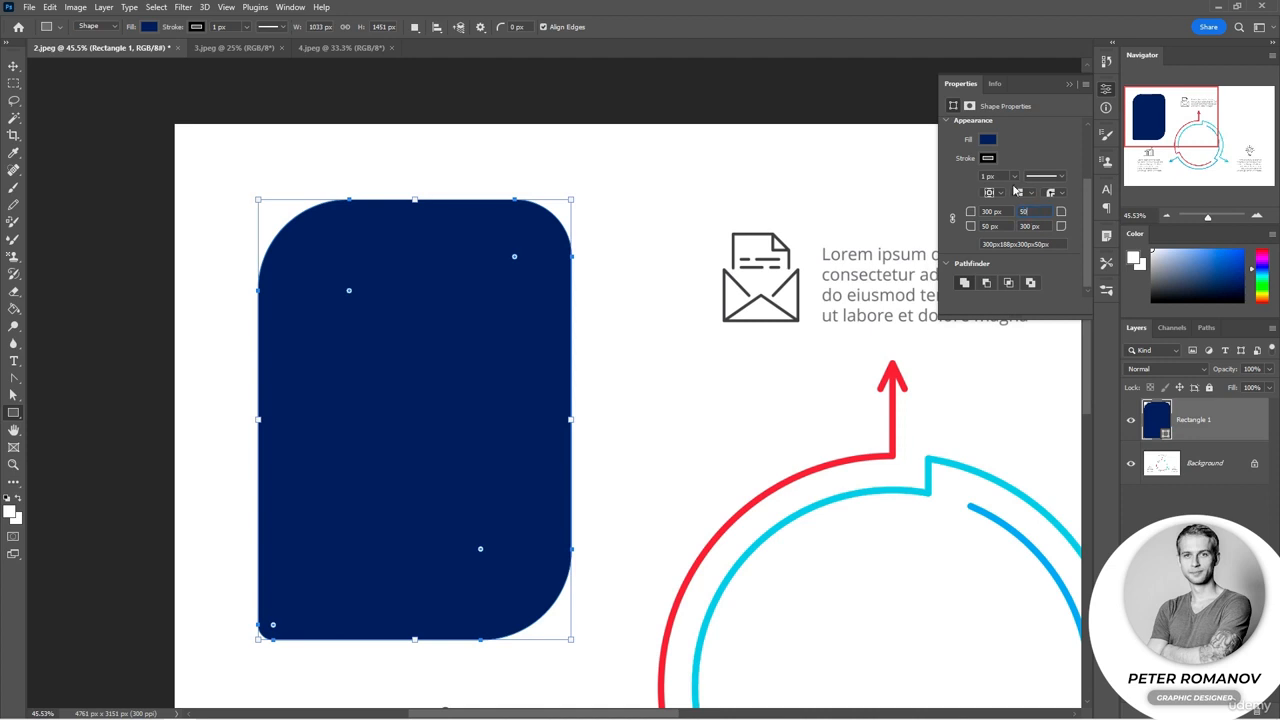
left_click(1050, 226)
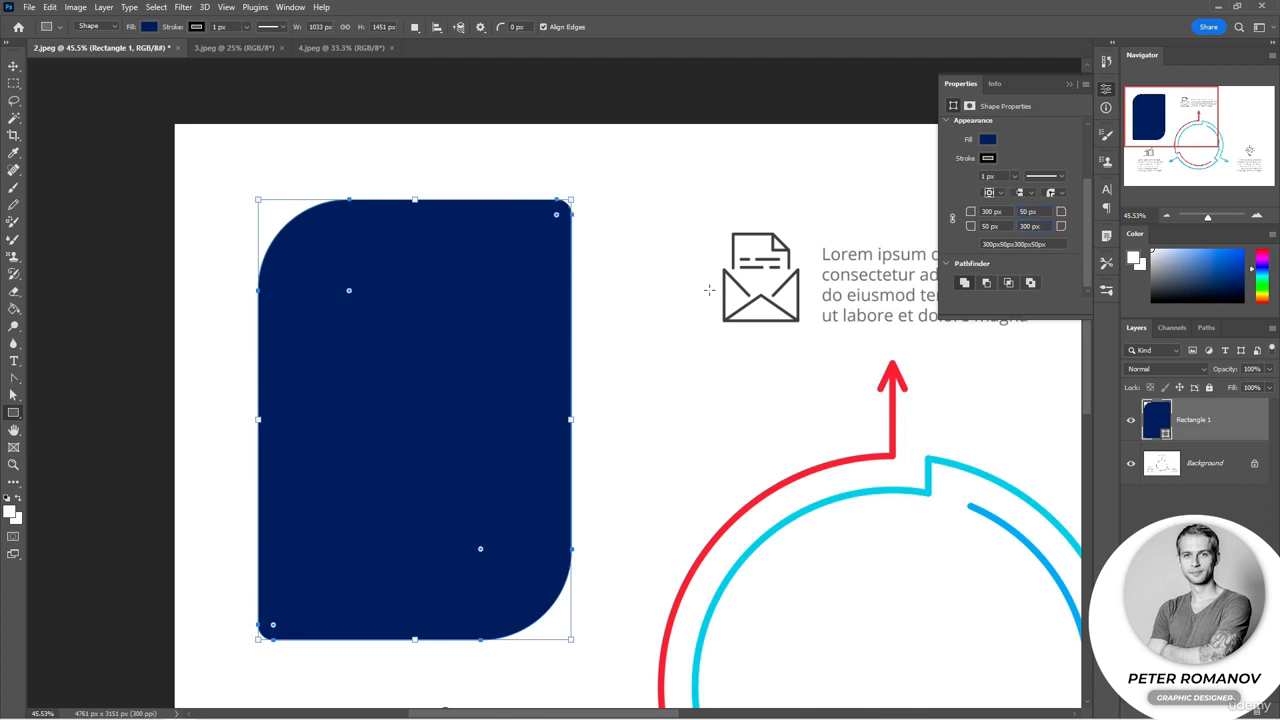
Step: Remove the rectangle's fill and give it a dark navy stroke about 18 px wide
left_click(147, 27)
left_click(72, 53)
left_click(196, 27)
left_click(123, 95)
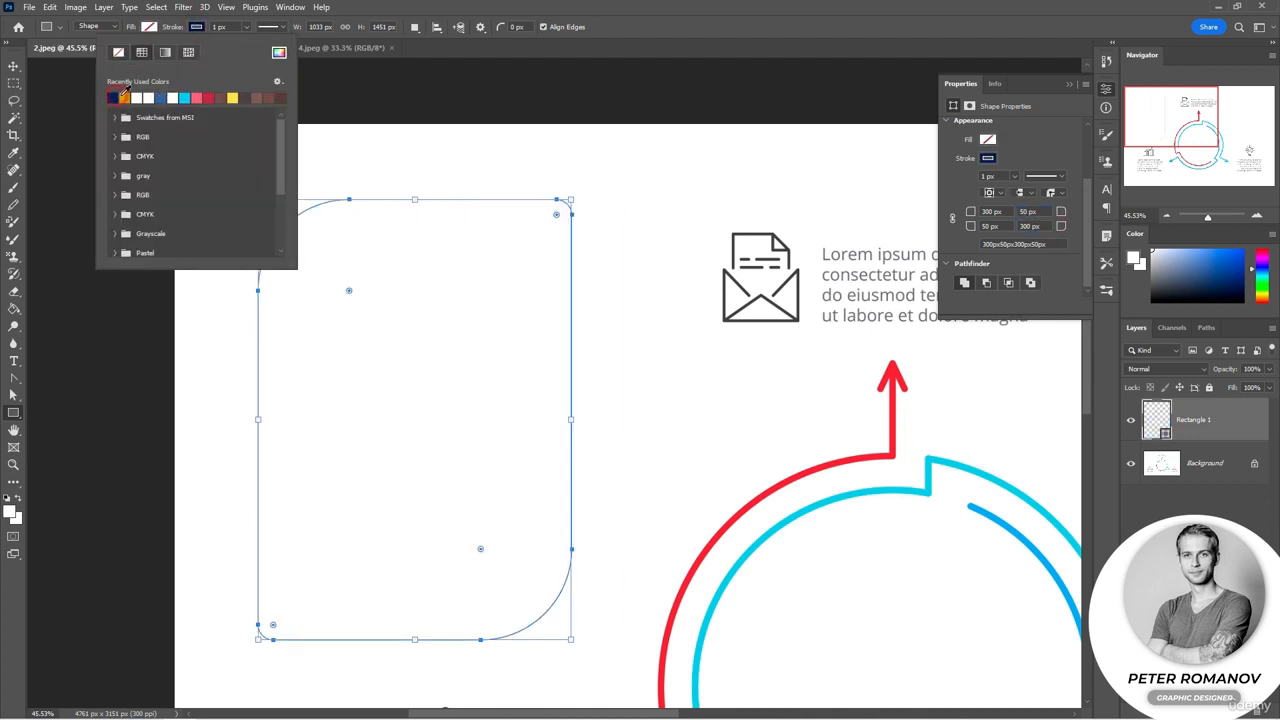
left_click(246, 27)
left_click_drag(247, 43, 251, 46)
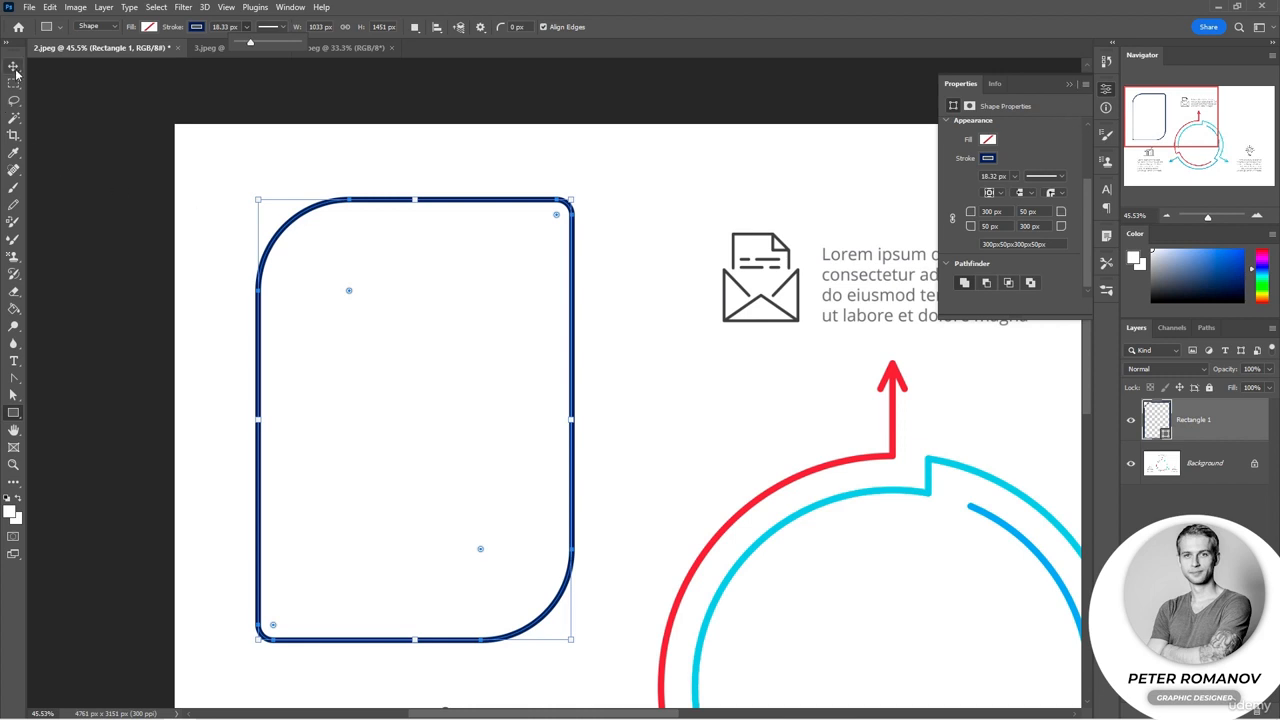
Step: Resize the rounded rectangle from its lower-right corner to about 745 × 1046 px
key("ctrl+minus")
key("ctrl+minus")
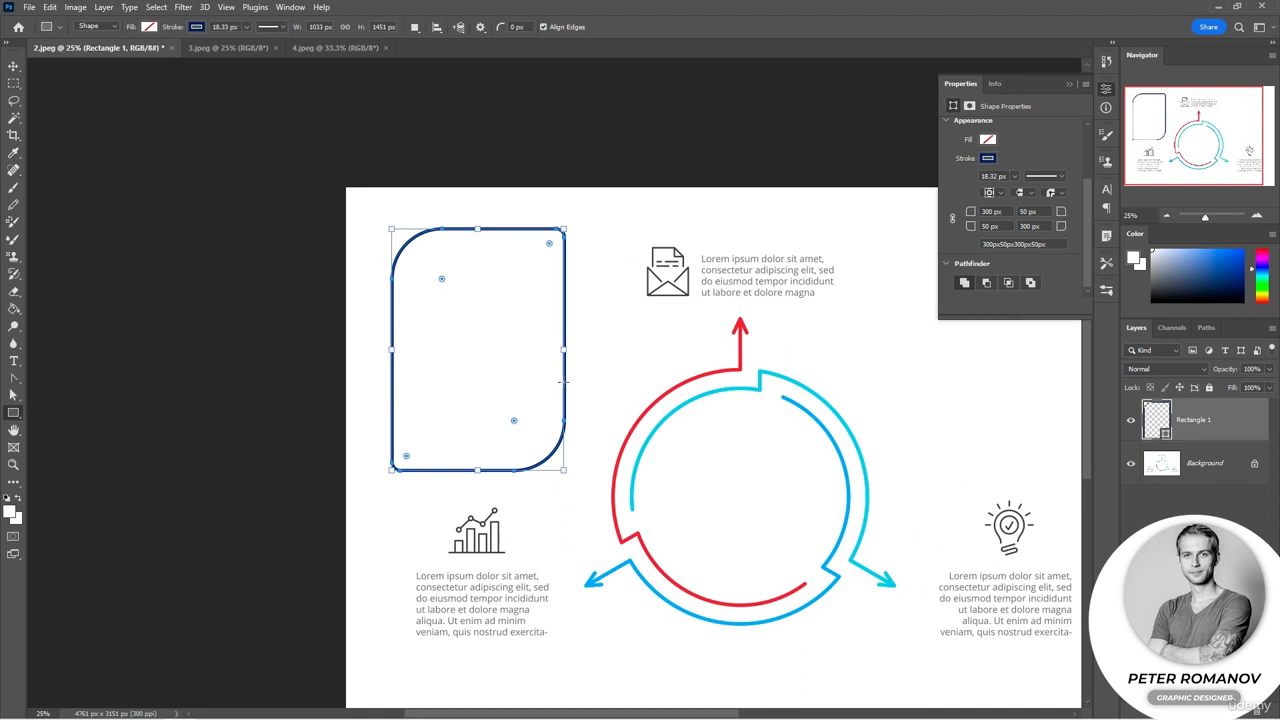
left_click_drag(564, 470, 512, 404)
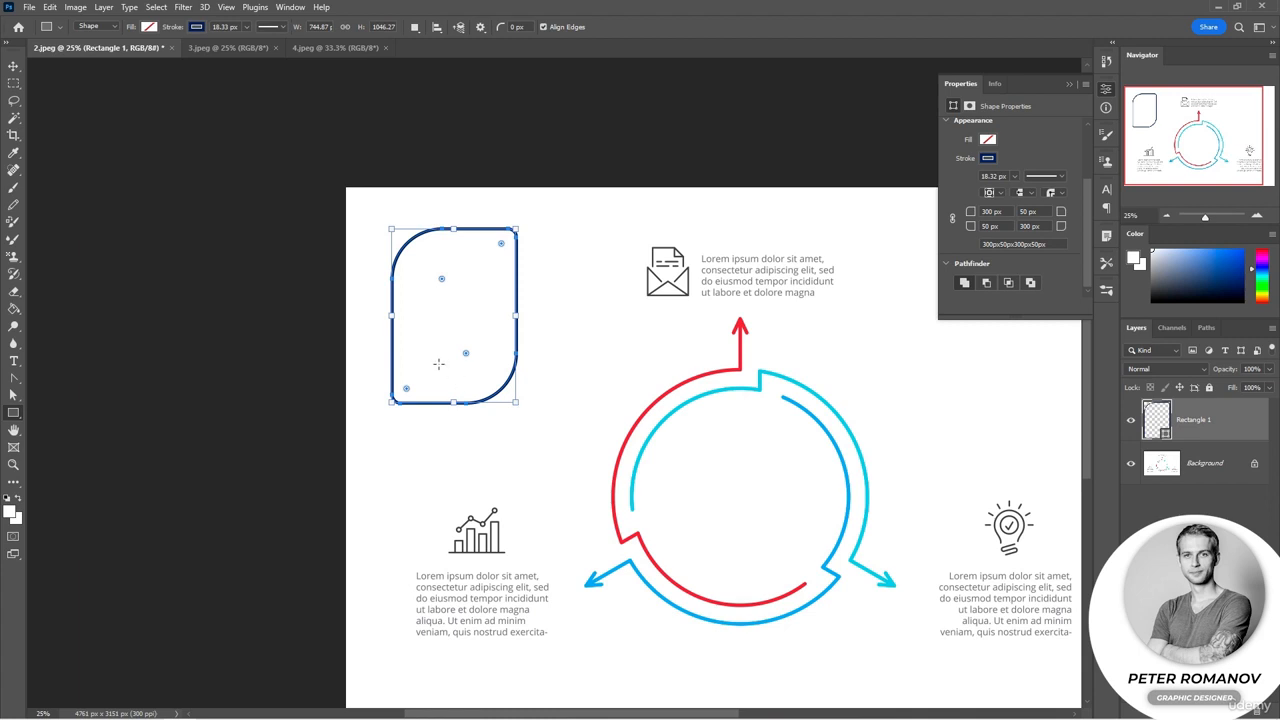
Step: Switch to the Line tool, set its weight to 20 px and open its path options
right_click(13, 412)
left_click(63, 452)
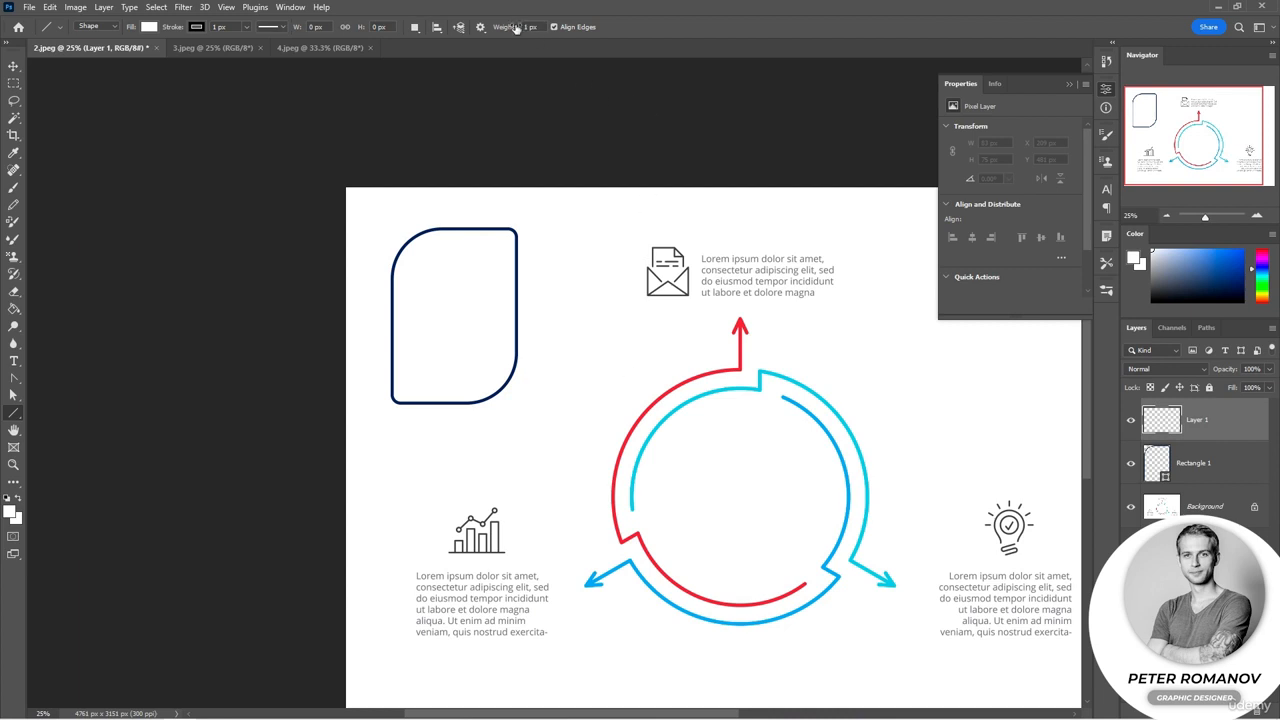
left_click_drag(501, 33, 517, 33)
left_click(481, 27)
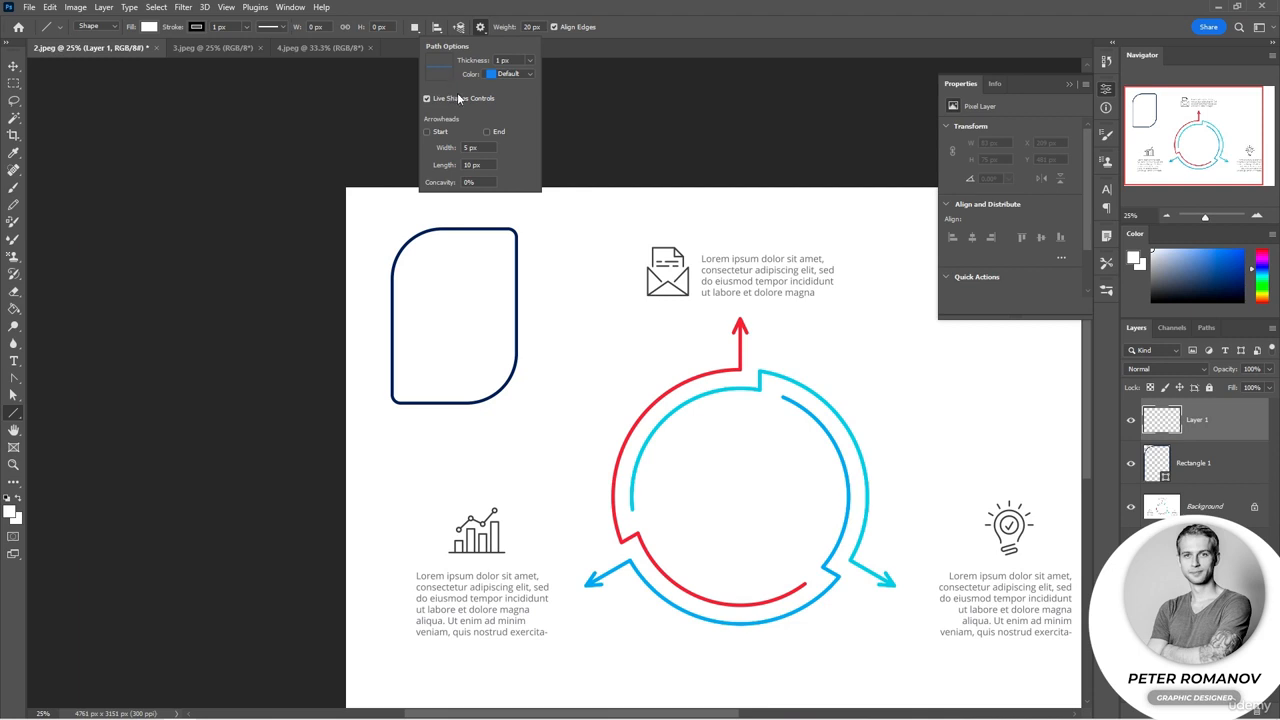
left_click(481, 28)
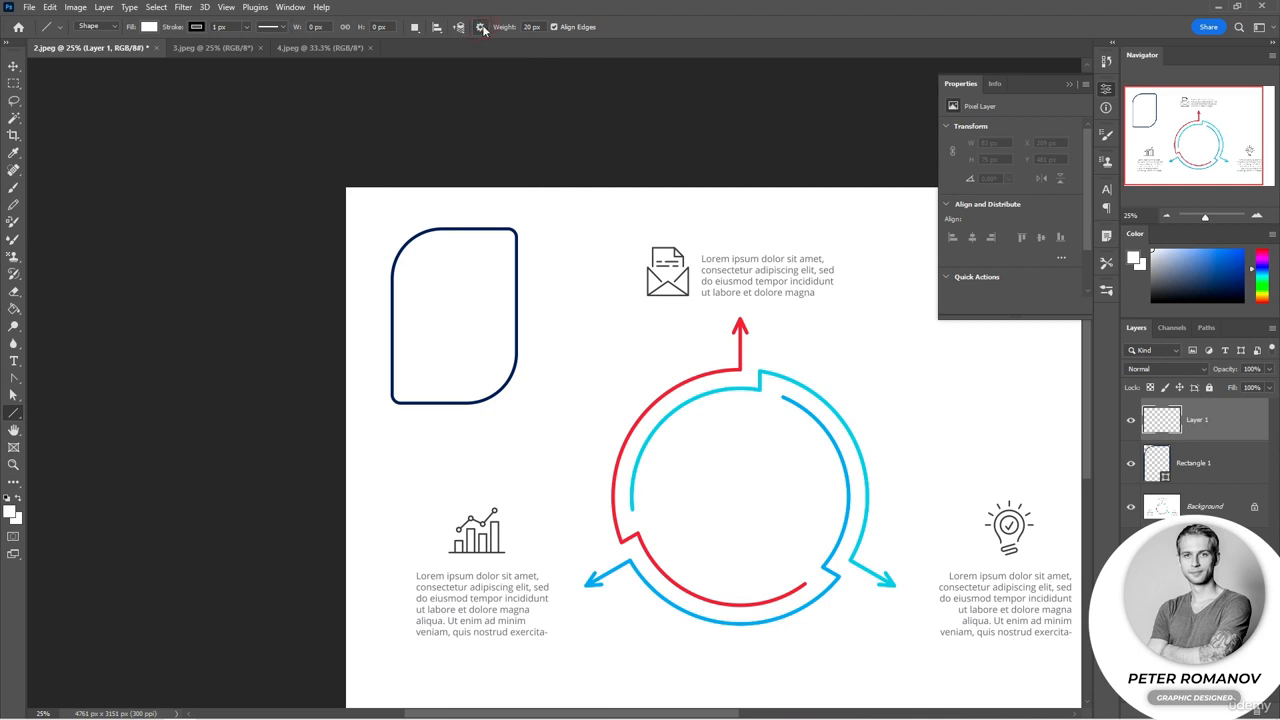
left_click(481, 28)
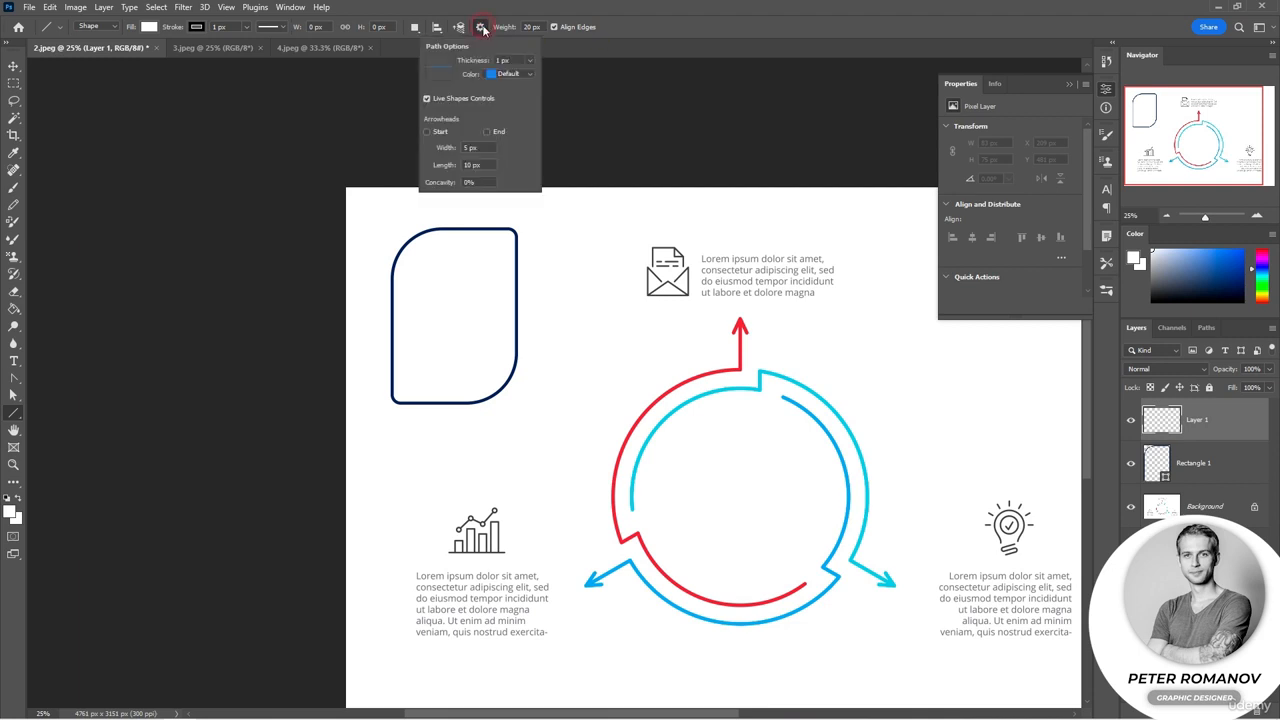
Step: Draw a diagonal line about 603 px long from the rectangle toward the circle and fill it navy
left_click_drag(540, 367, 625, 418)
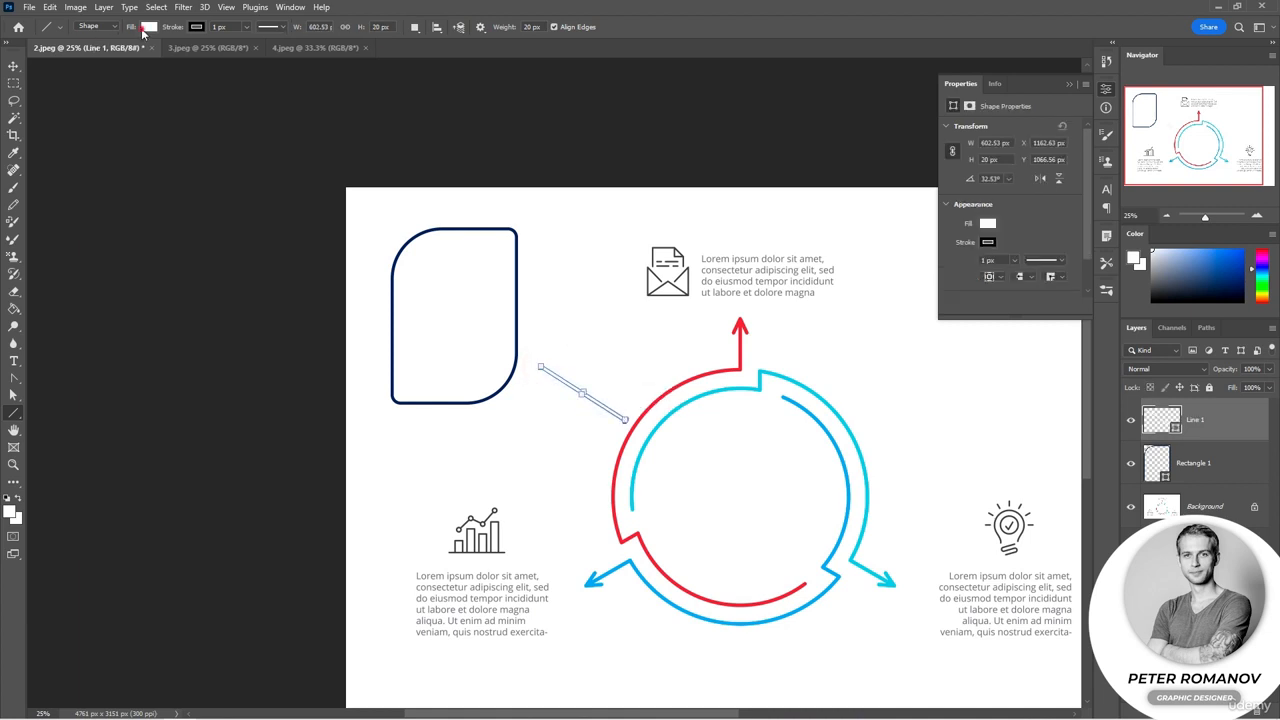
left_click(148, 27)
left_click(65, 97)
left_click(626, 20)
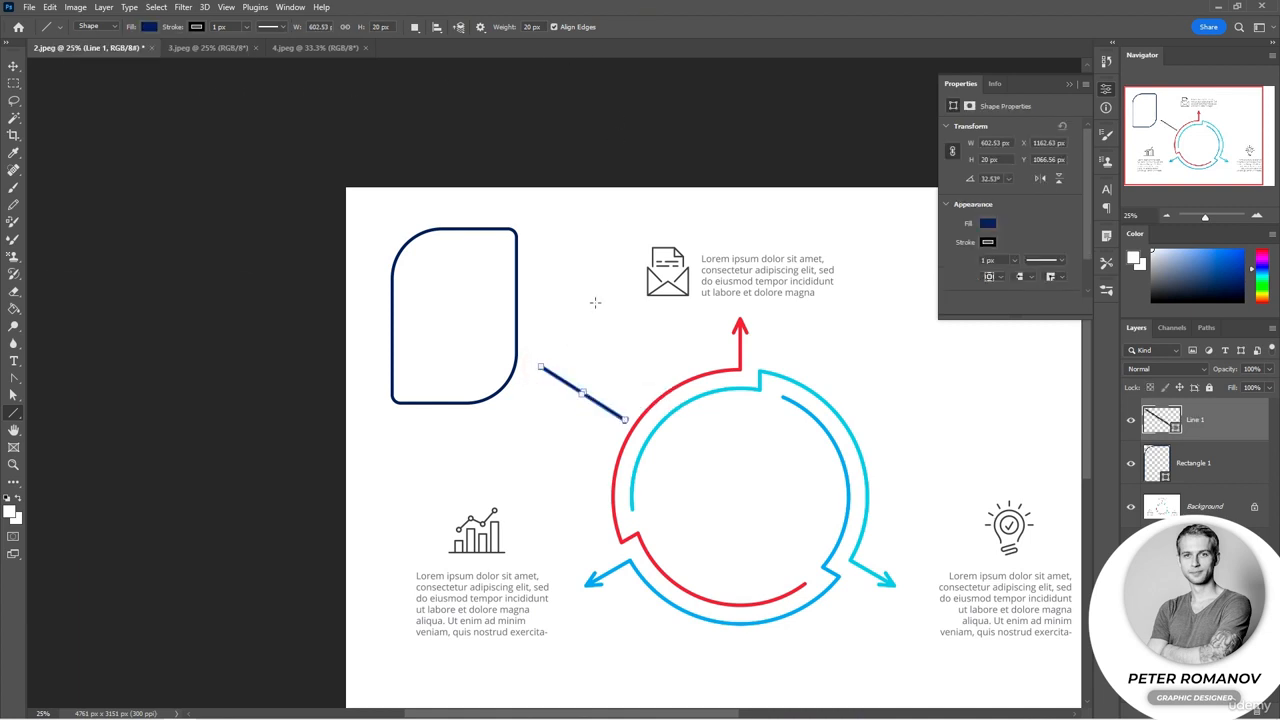
Step: Draw a vertical line about 770 px long below the rectangle and a horizontal line crossing it
scroll(560, 465, "up", 1)
left_click_drag(507, 399, 515, 553)
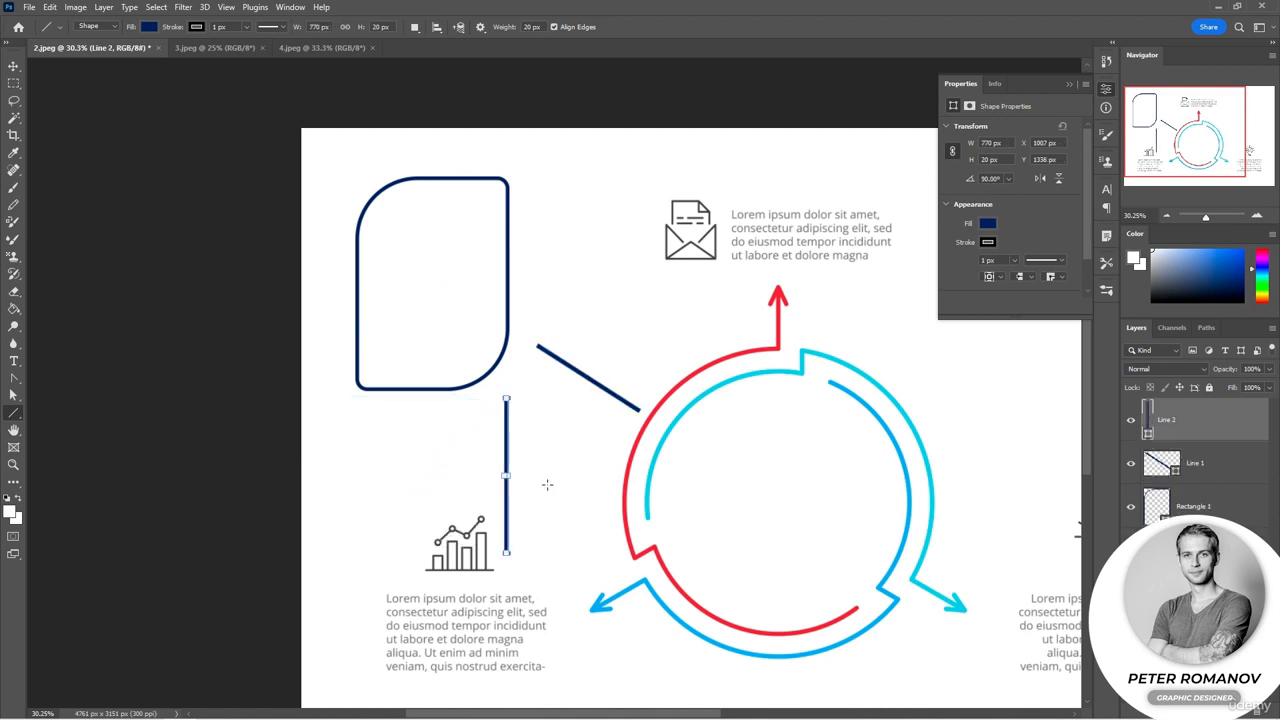
left_click_drag(575, 470, 433, 470)
Step: Draw several 45° diagonal lines across the cross into one shape layer
left_click_drag(487, 418, 556, 490)
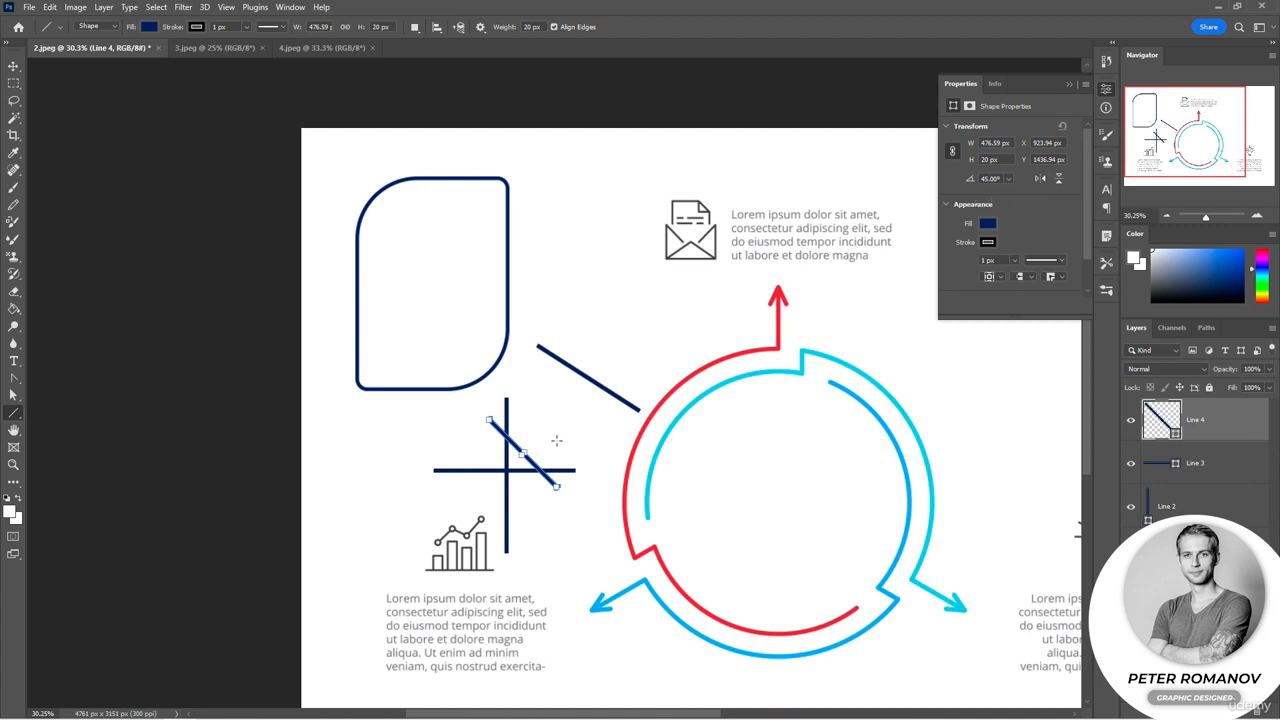
left_click_drag(541, 416, 484, 500)
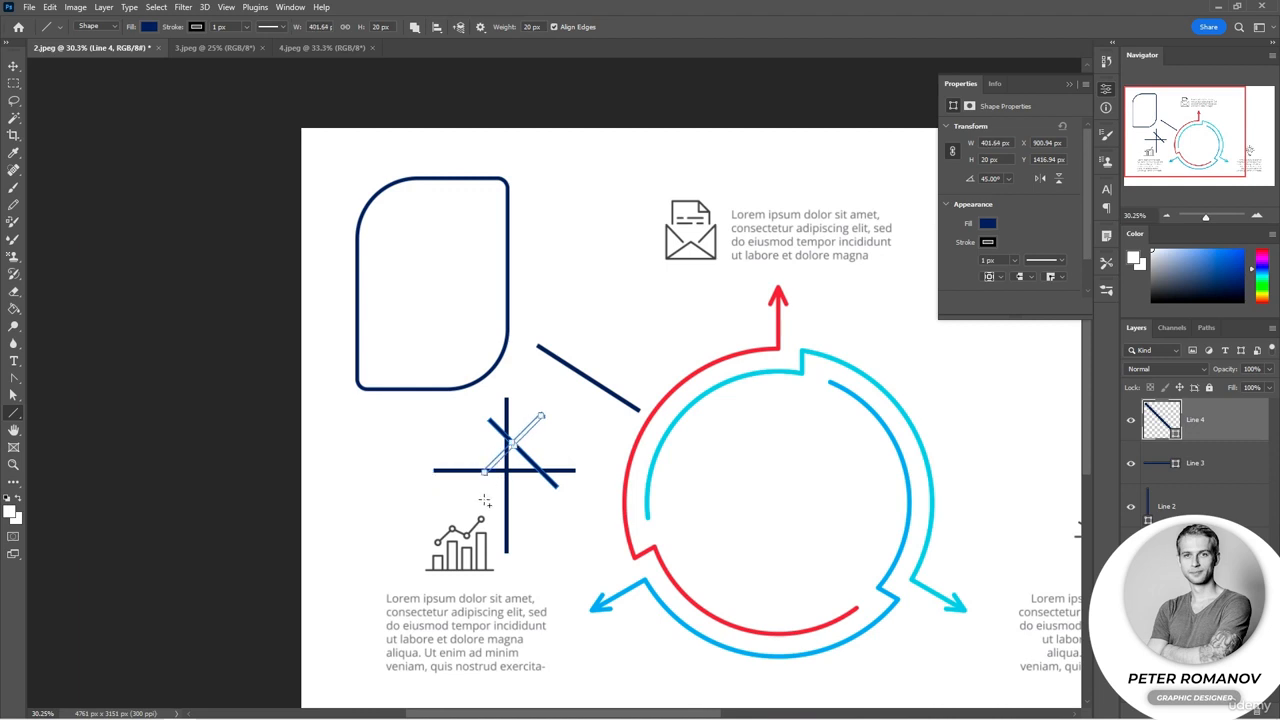
left_click_drag(503, 401, 556, 456)
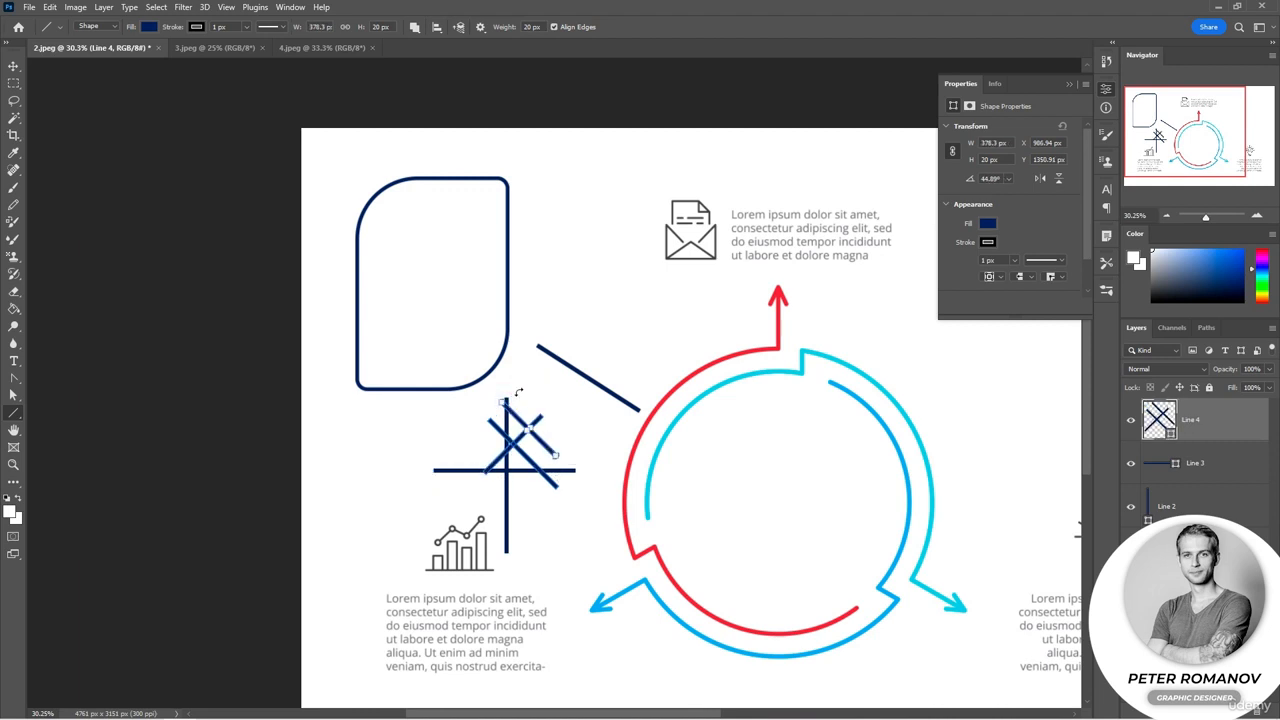
mouse_move(520, 390)
left_mouse_down()
mouse_move(571, 438)
mouse_move(581, 505)
left_mouse_up()
Step: Toggle the visibility of the diagonal-lines and horizontal-line layers to compare them
left_click(1131, 421)
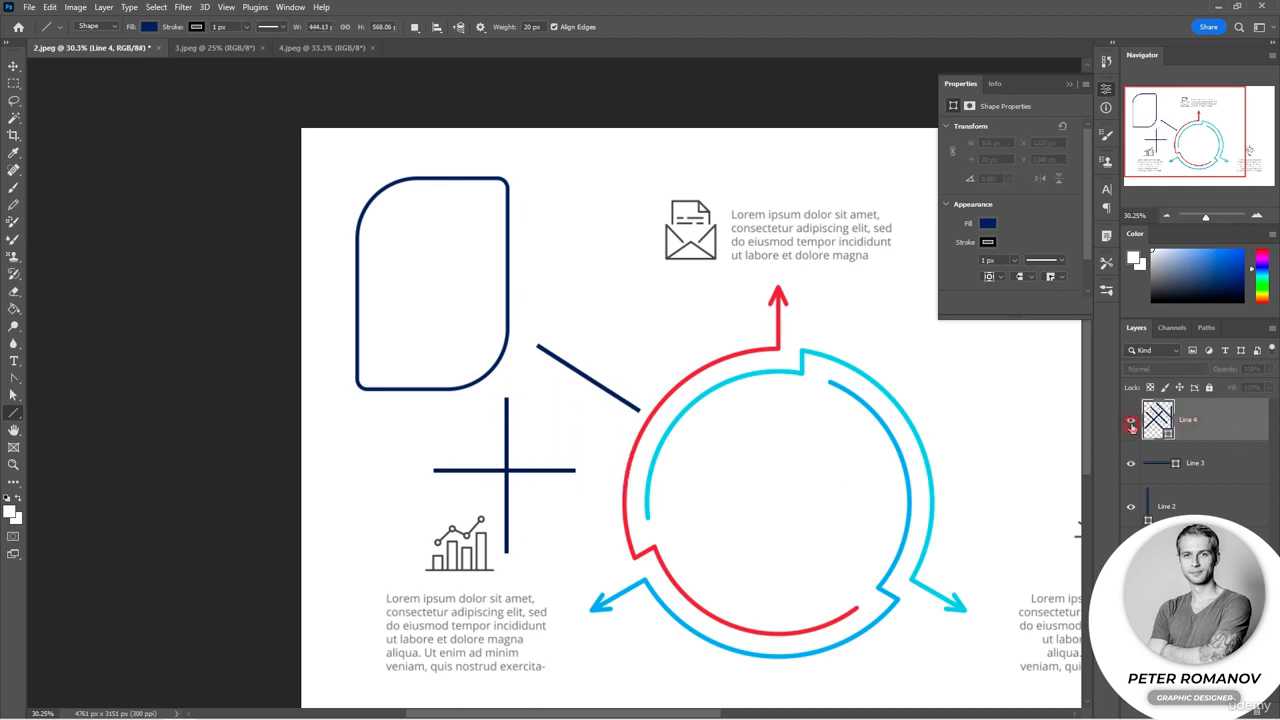
left_click(1131, 421)
left_click(1131, 463)
left_click(1131, 463)
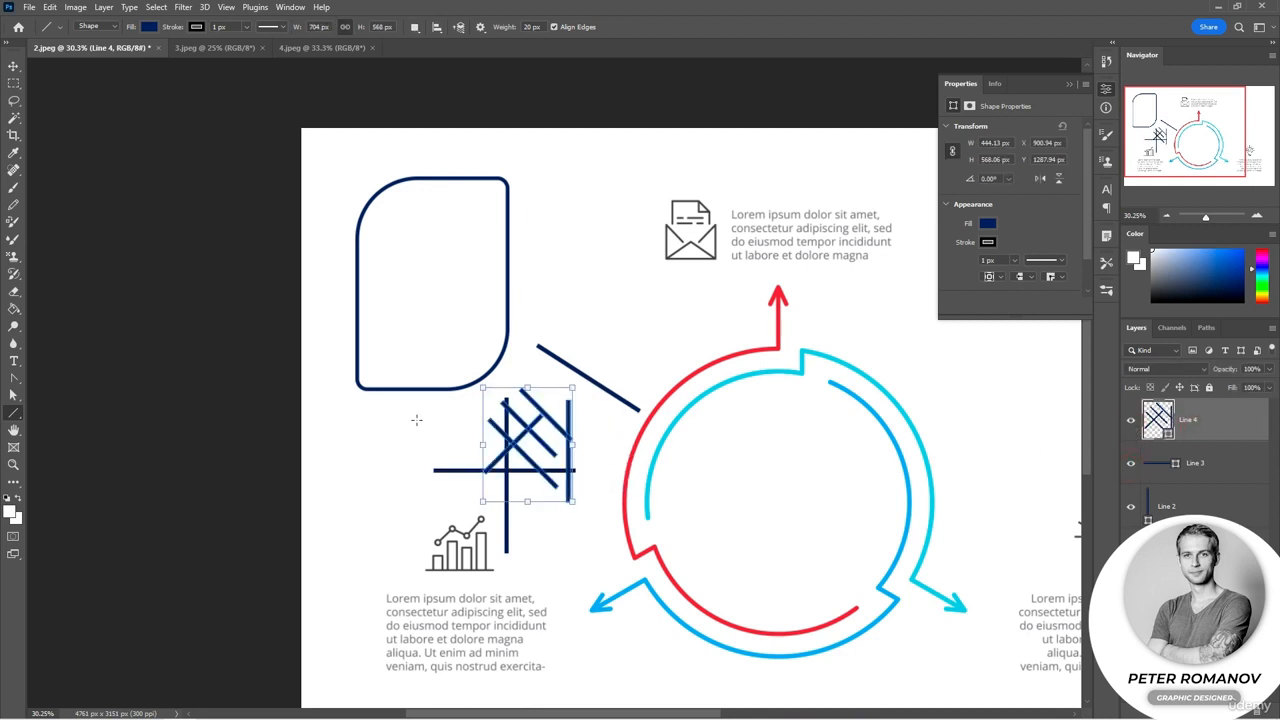
Step: Draw a vertical line about 492 px long with two diagonal lines through it, forming a star to the left
left_click_drag(416, 420, 390, 518)
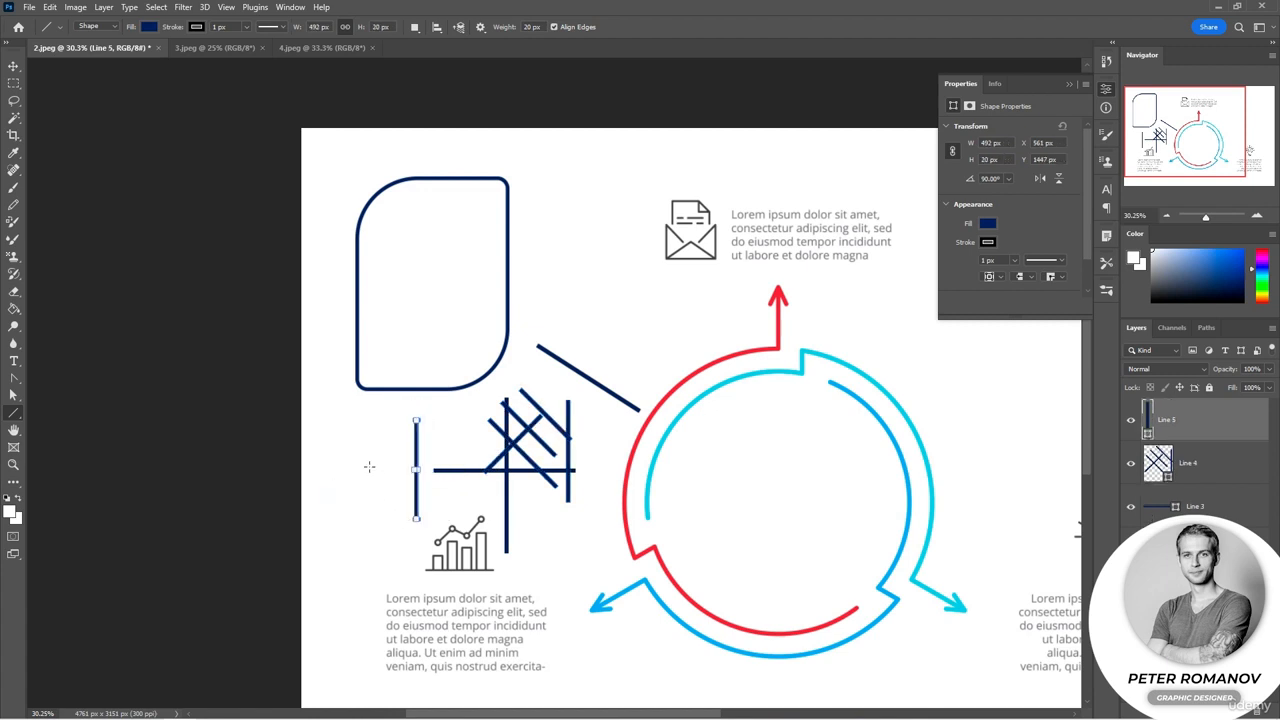
mouse_move(369, 467)
left_mouse_down()
mouse_move(488, 452)
mouse_move(446, 464)
mouse_move(478, 455)
mouse_move(500, 480)
mouse_move(442, 491)
left_mouse_up()
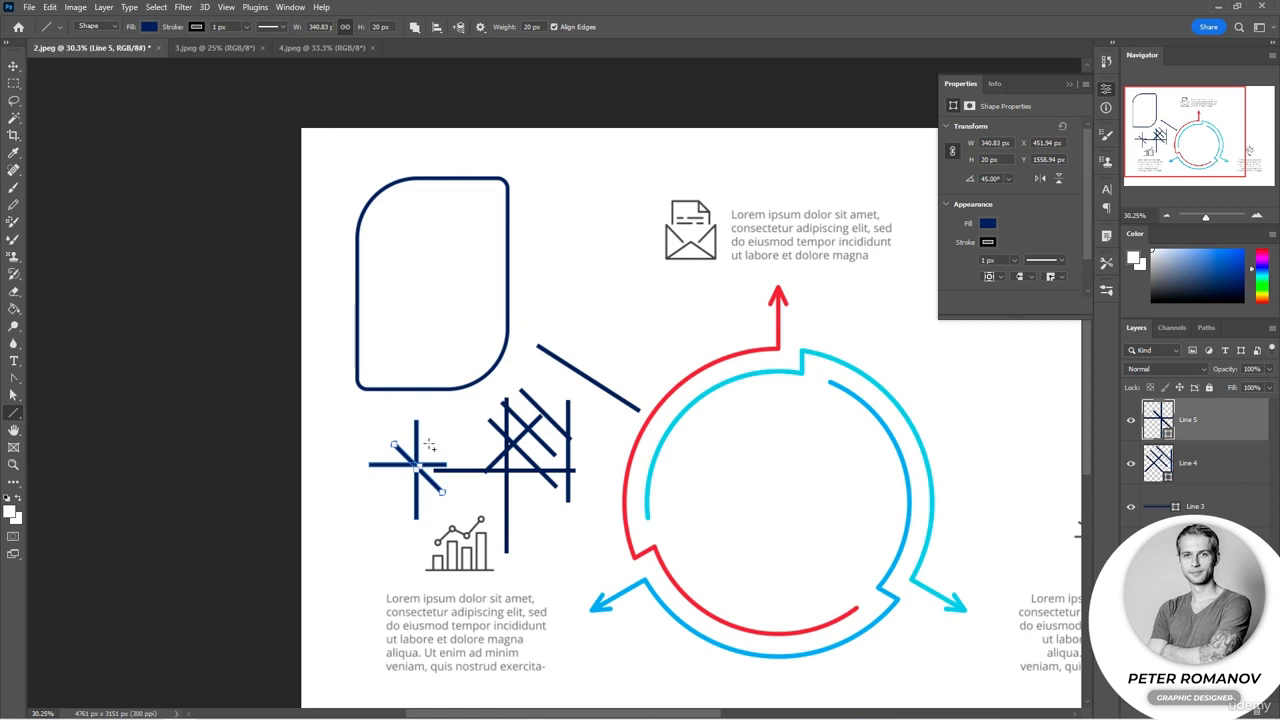
left_click_drag(434, 436, 394, 514)
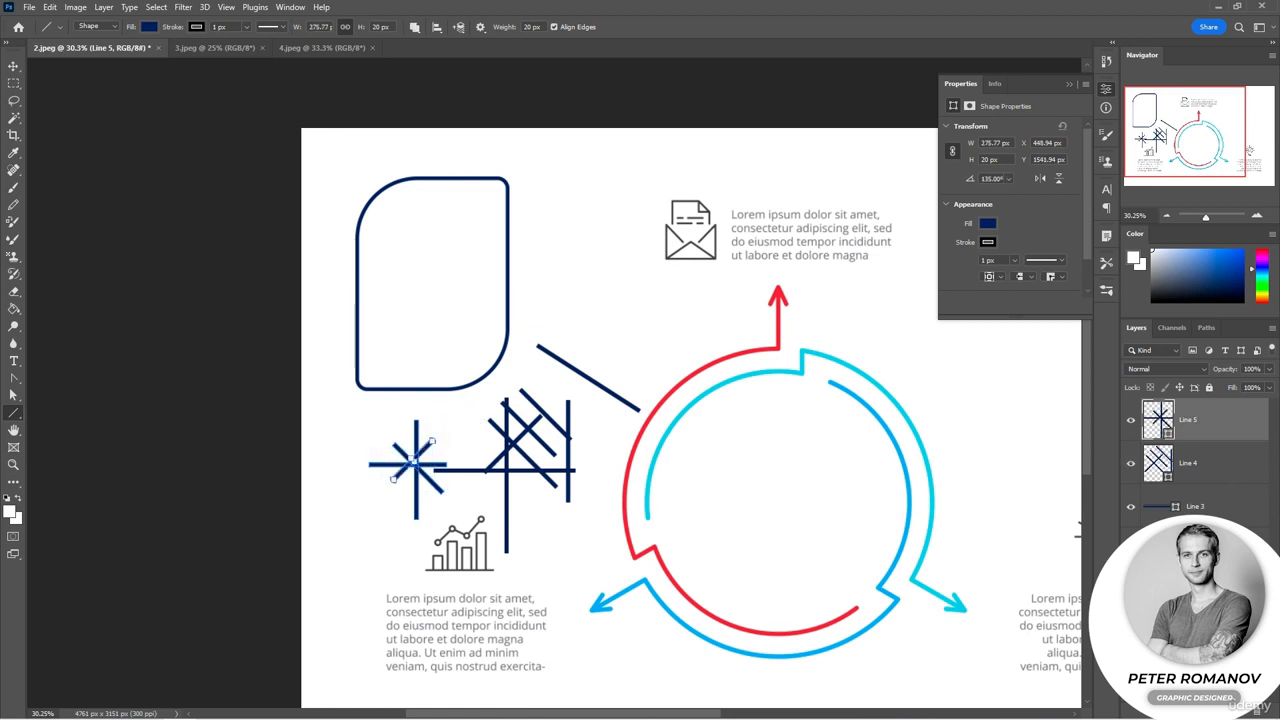
Step: Select the line layers and delete them
left_click(1196, 549, "shift")
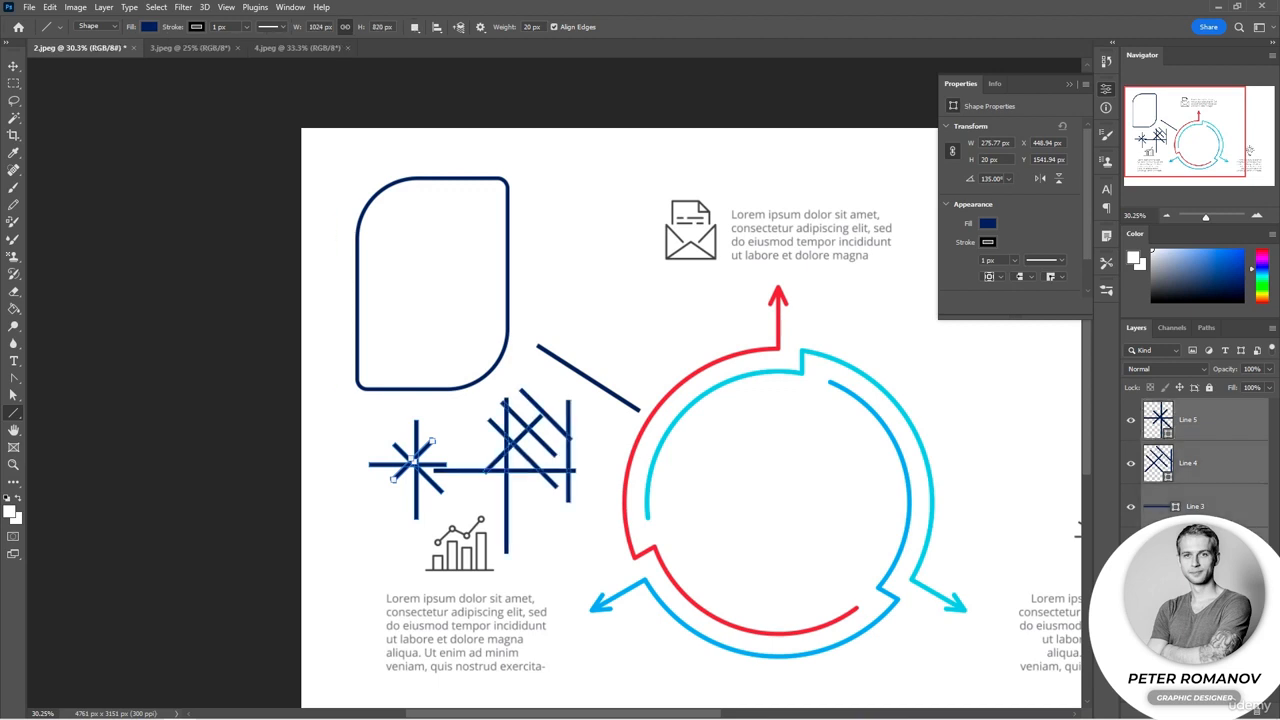
left_click(1196, 593, "shift")
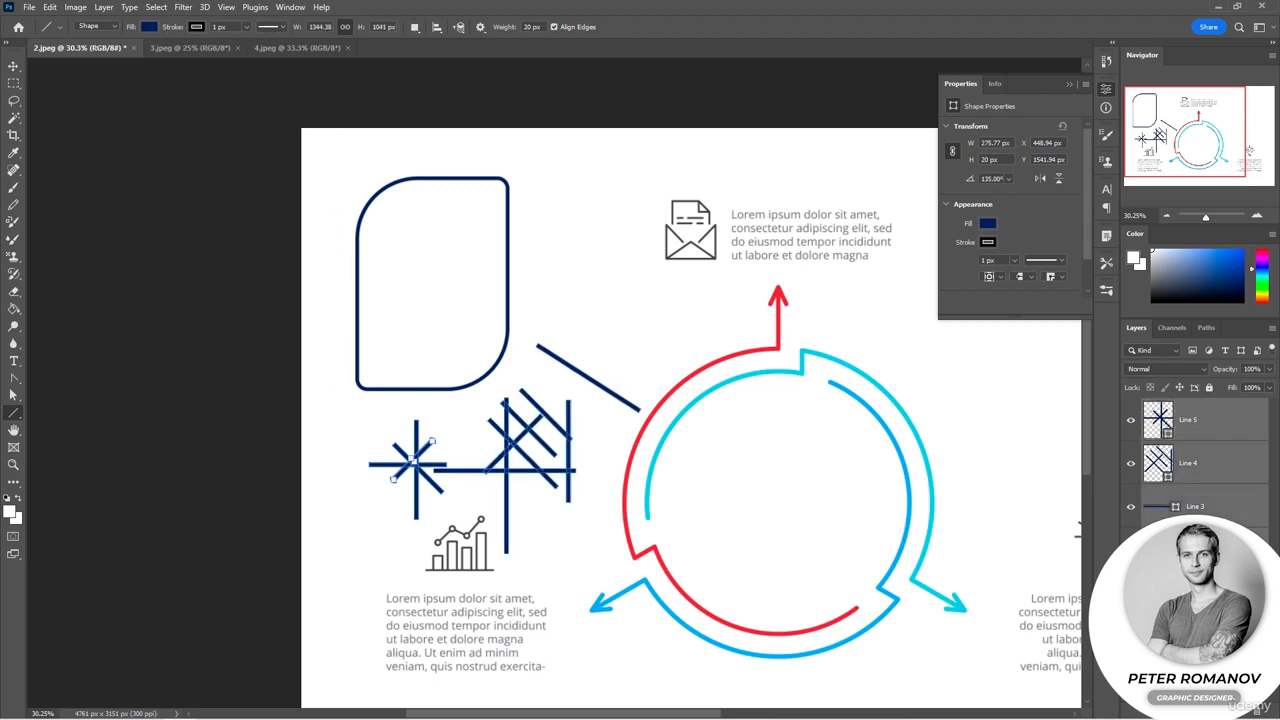
left_click(1255, 711)
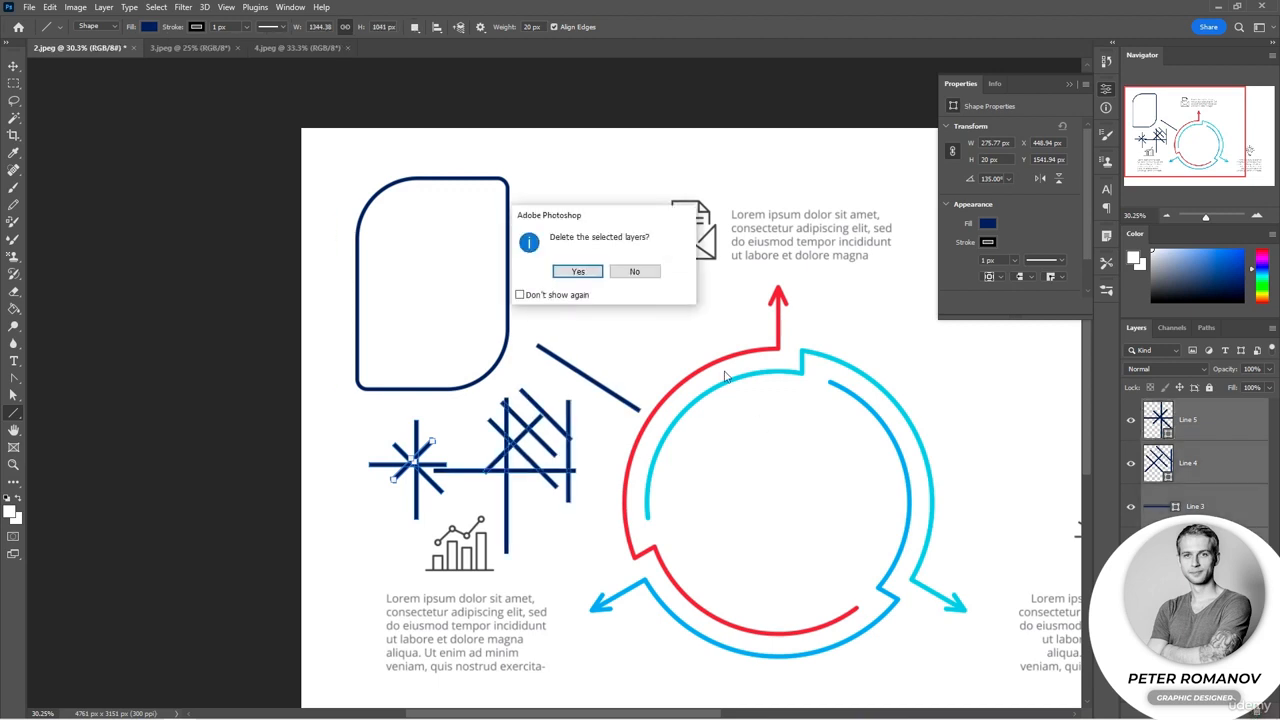
left_click(580, 271)
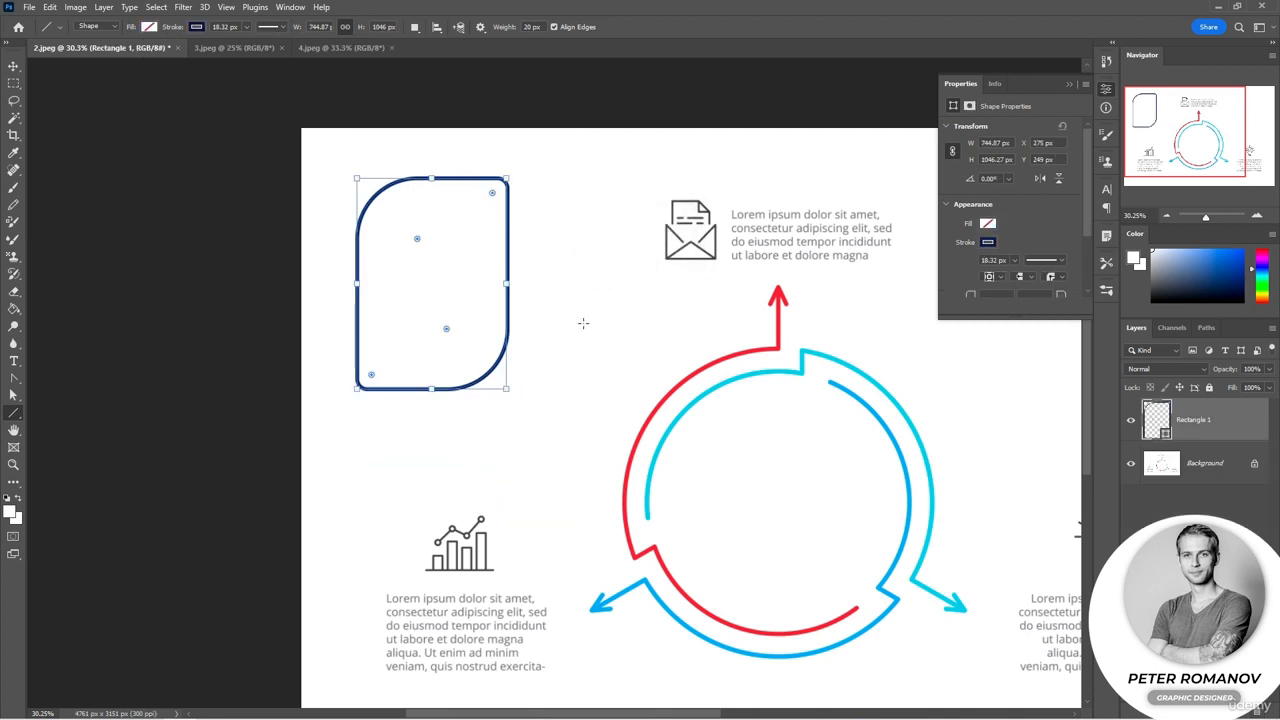
Step: Enable start and end arrowheads in the path options and draw a vertical line about 753 px long
left_click(481, 28)
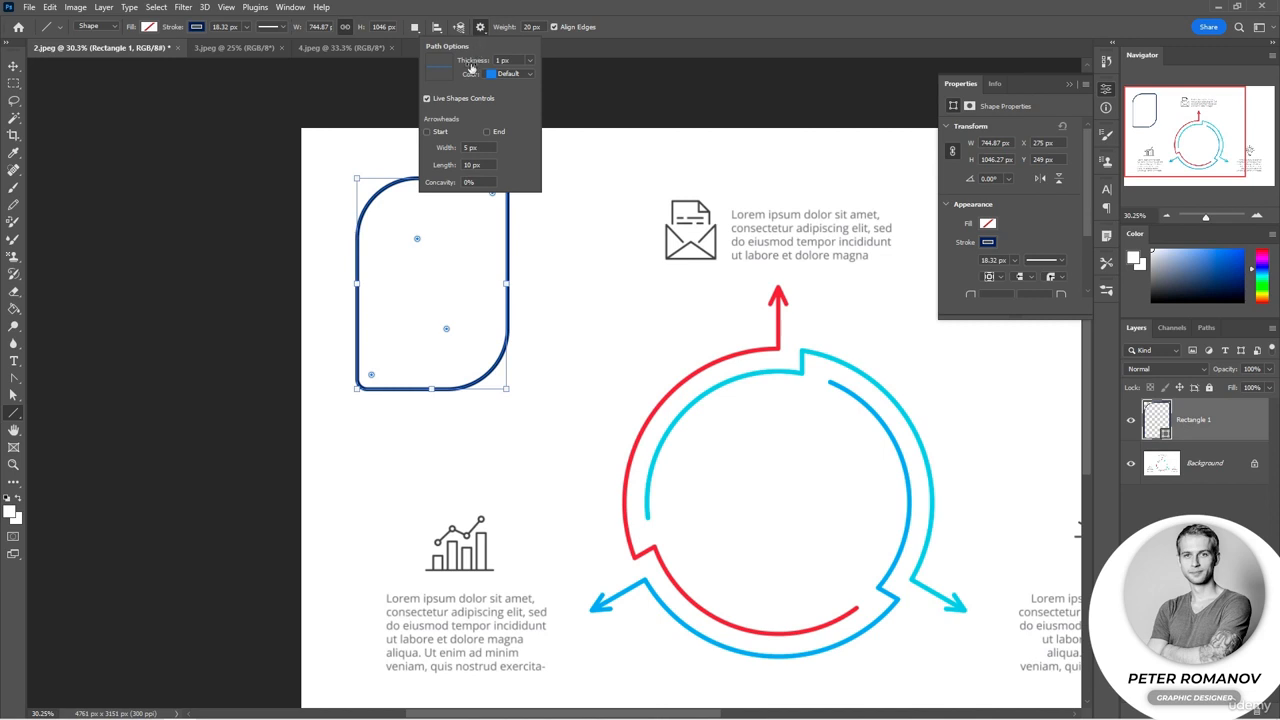
left_click(444, 134)
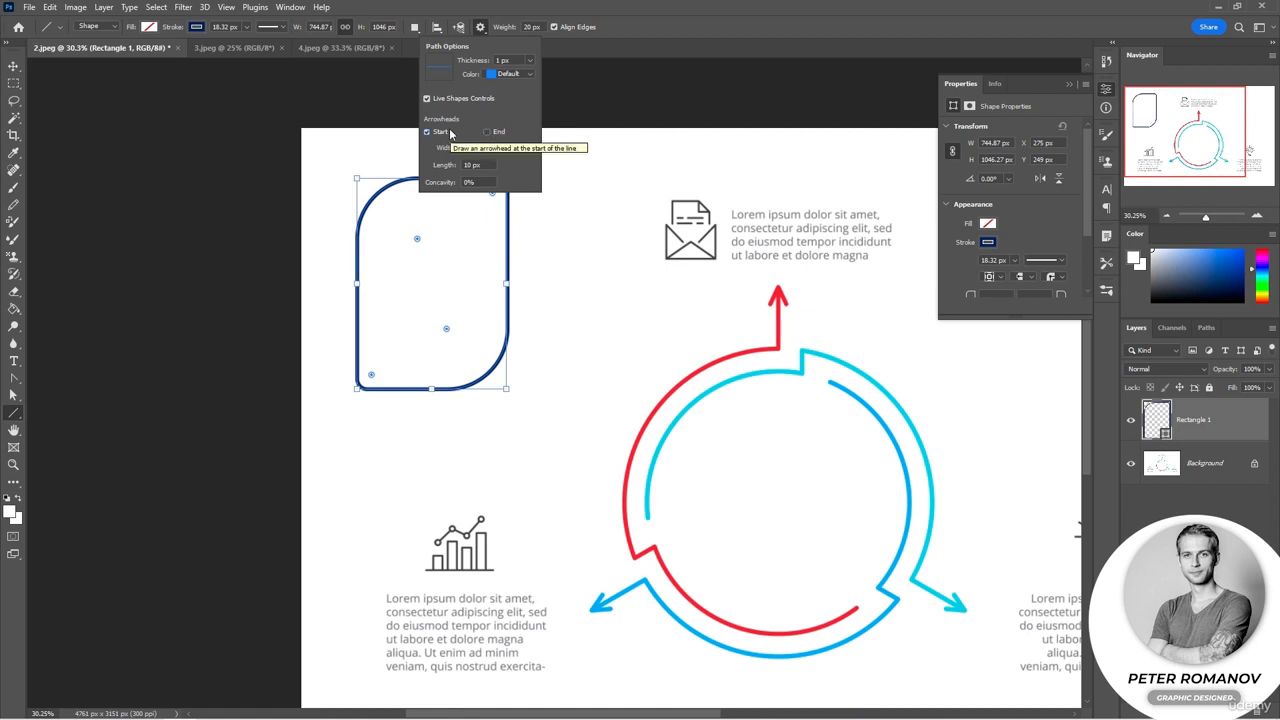
left_click(487, 132)
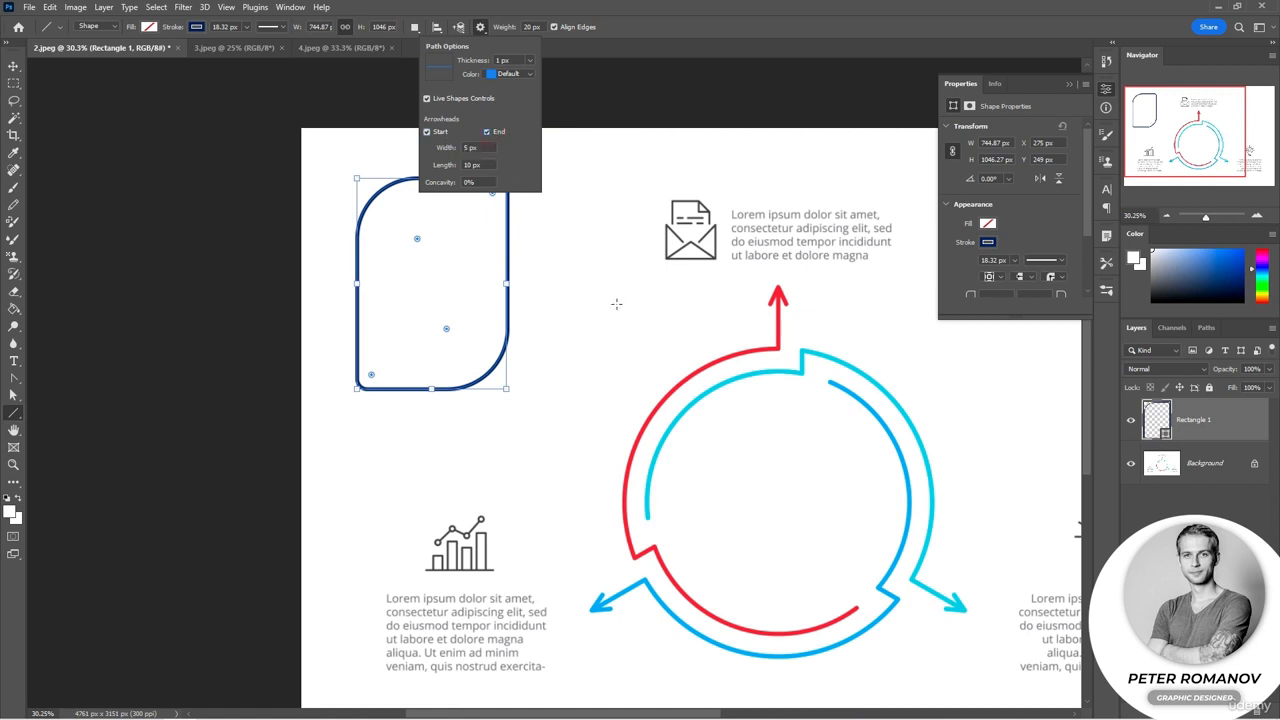
left_click_drag(572, 284, 573, 436)
scroll(591, 380, "up", 3)
left_click(625, 238)
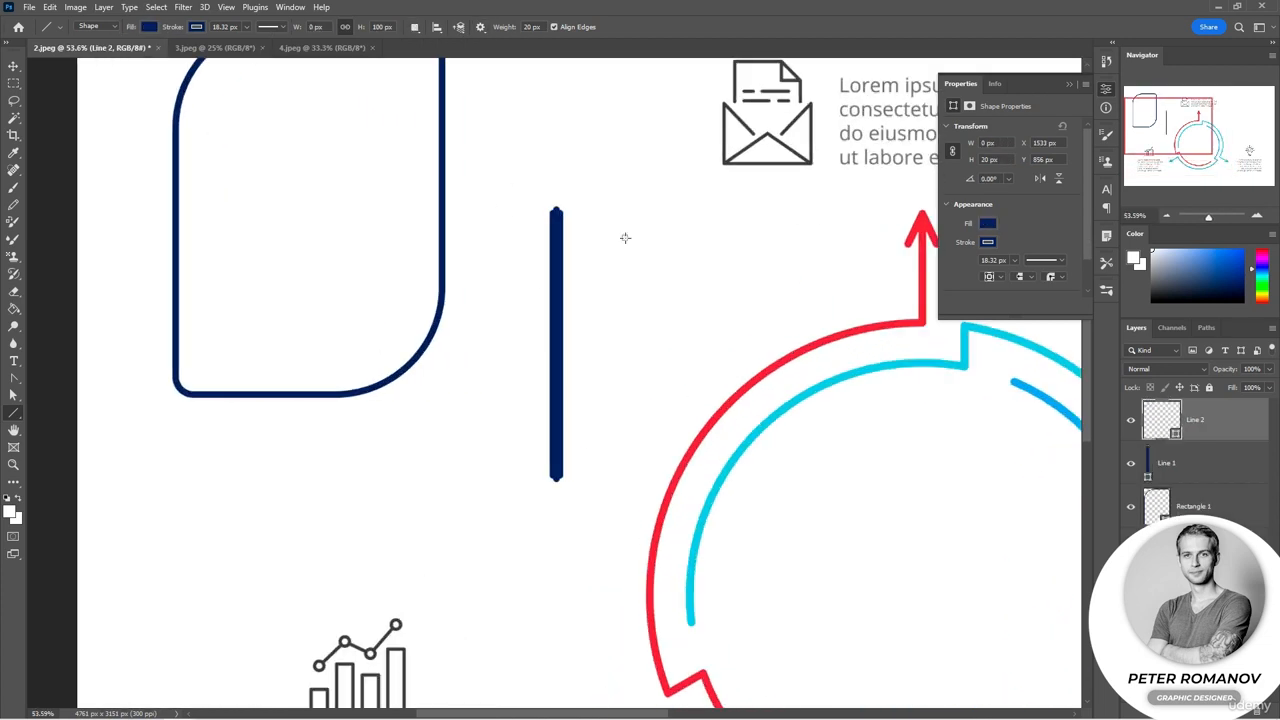
key("ctrl+z")
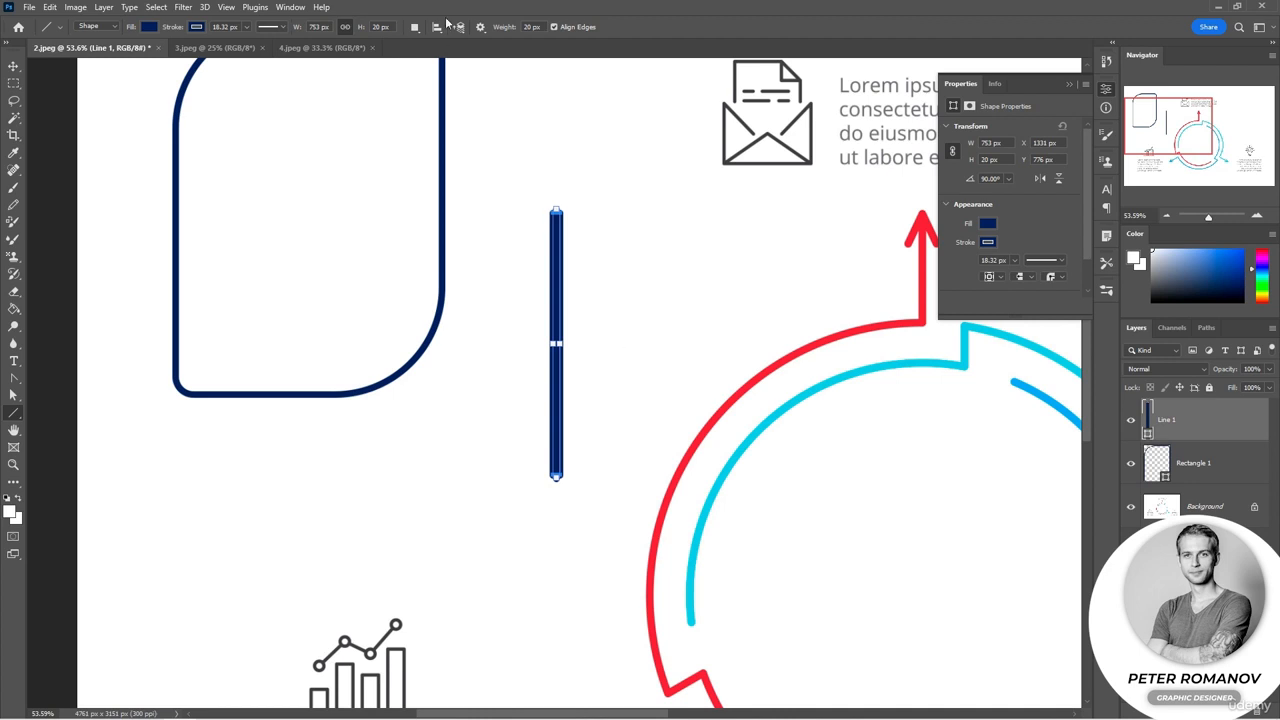
Step: Set the line weight to 5 px and draw a second vertical line about 550 px long
left_click(507, 29)
type("5")
key("Return")
left_click_drag(663, 404, 636, 207)
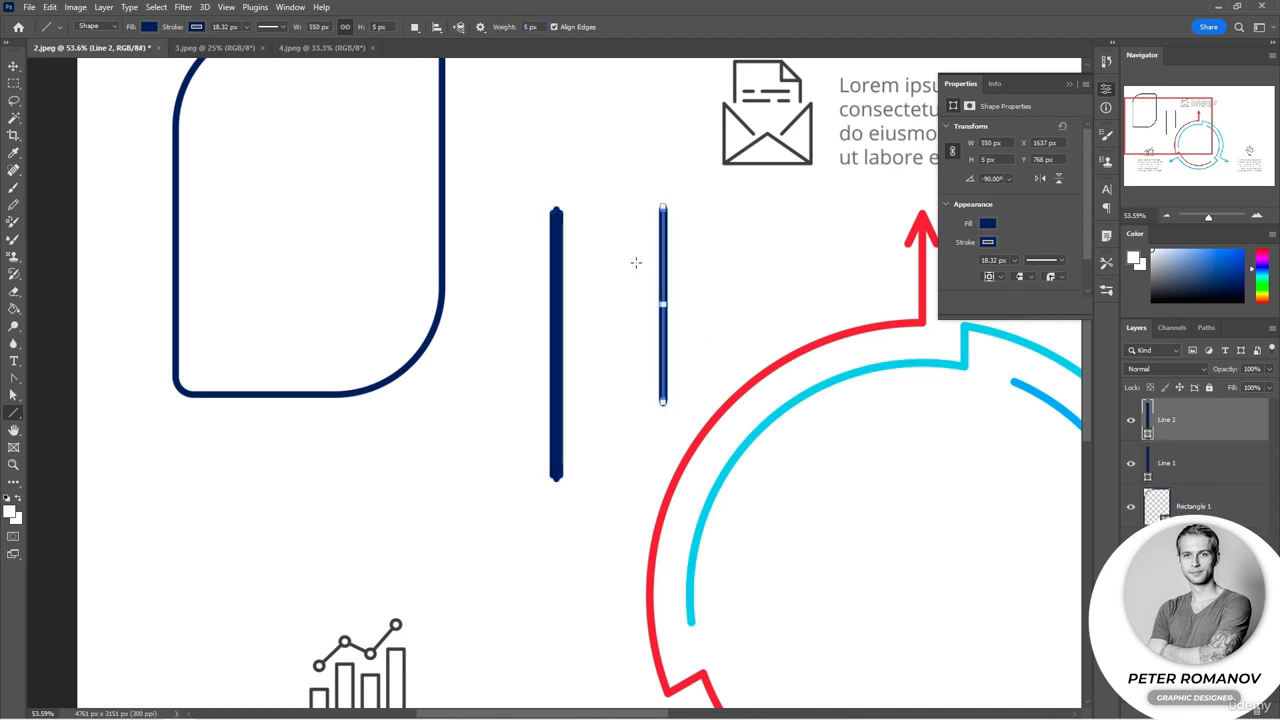
Step: Set the arrowhead width to 20 px and length to 500 px and draw another vertical arrow line
scroll(636, 277, "up", 5)
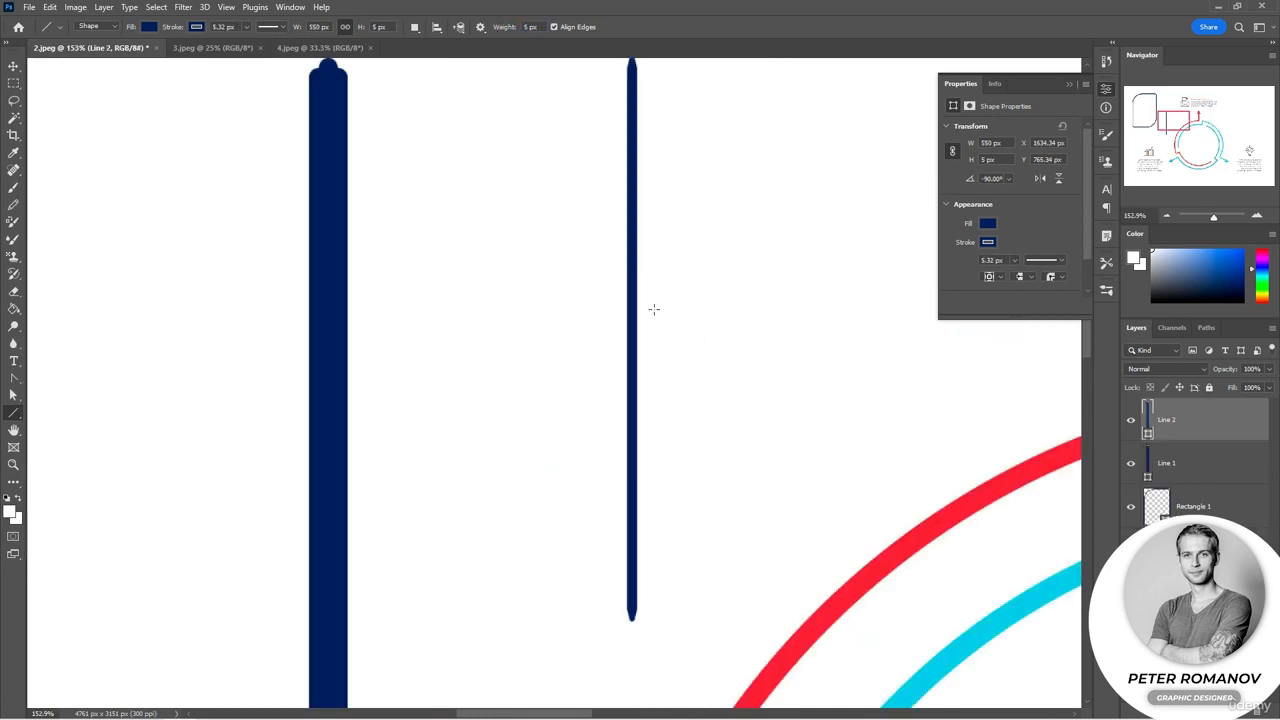
left_click(482, 27)
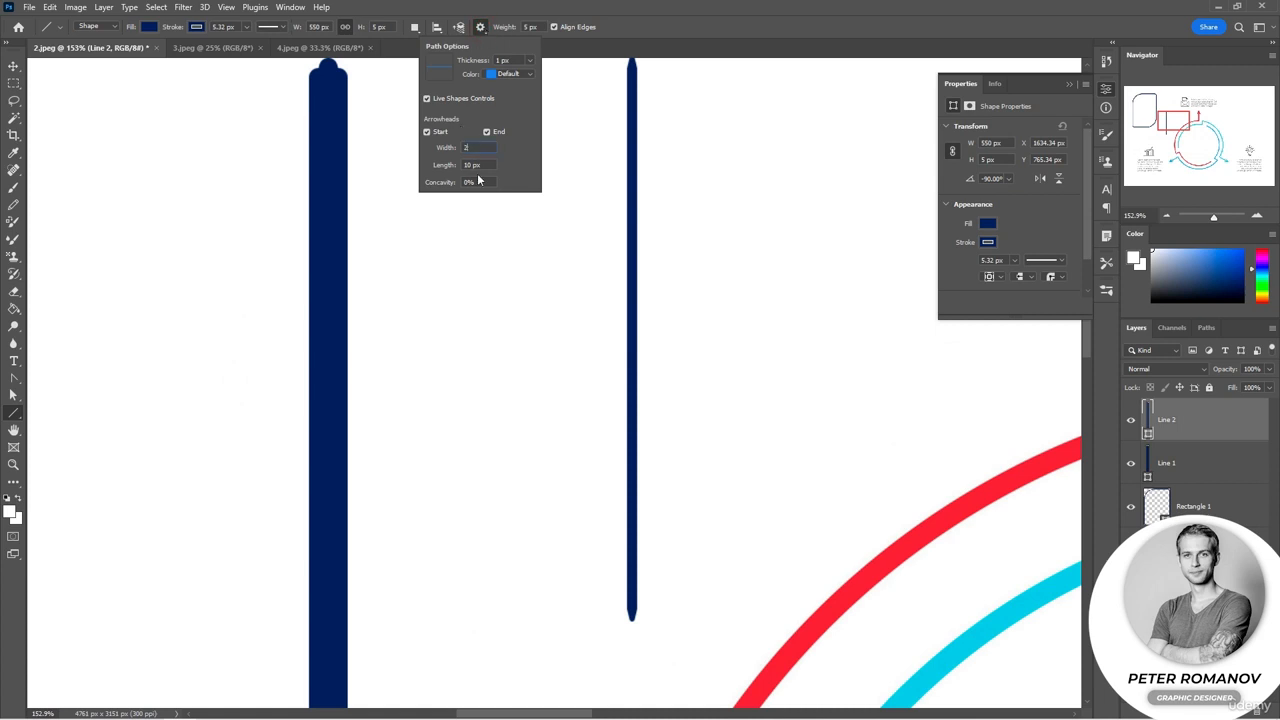
left_click_drag(495, 150, 501, 414)
scroll(514, 449, "down", 2)
left_click(480, 27)
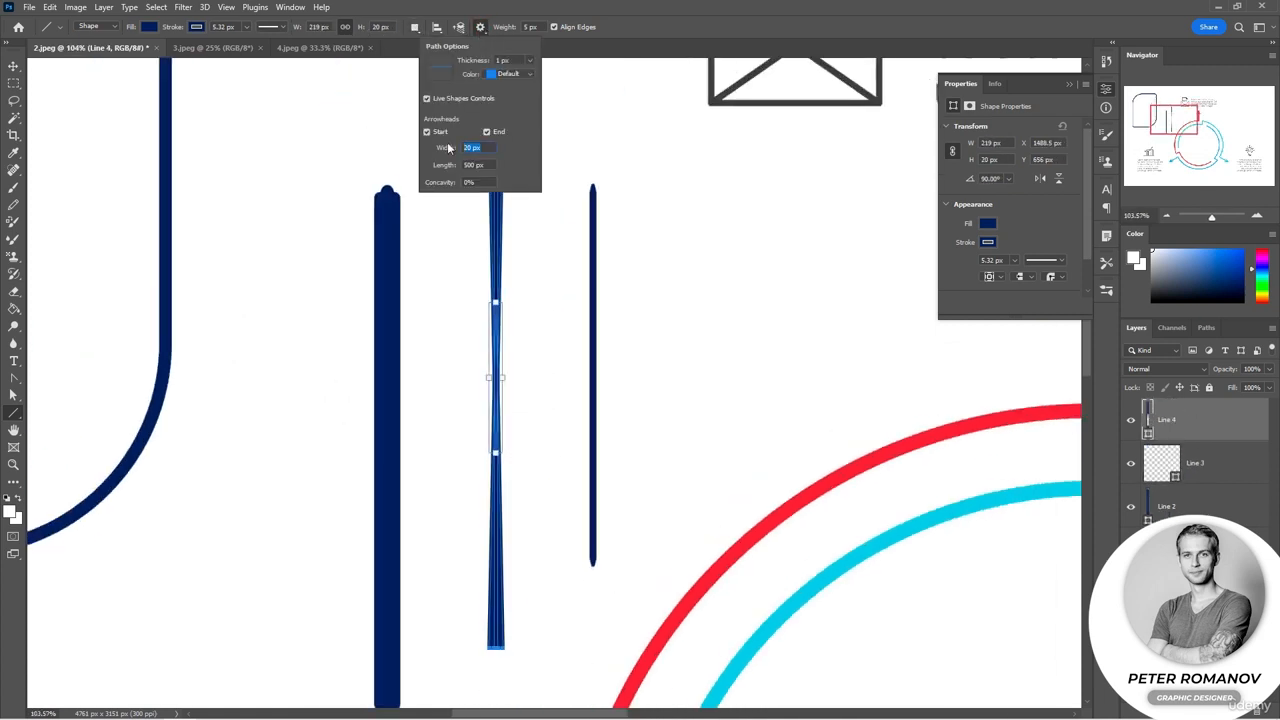
Step: Set the arrowhead width to 100 px and draw two vertical double-headed arrows near the envelope icon
type("100")
mouse_move(683, 183)
left_mouse_down()
mouse_move(690, 231)
mouse_move(681, 47)
mouse_move(680, 70)
left_mouse_up()
mouse_move(840, 592)
left_mouse_down()
mouse_move(823, 295)
mouse_move(840, 150)
left_mouse_up()
Step: Draw another vertical double-headed arrow about 583 px long above the thin lines
scroll(826, 392, "down", 3)
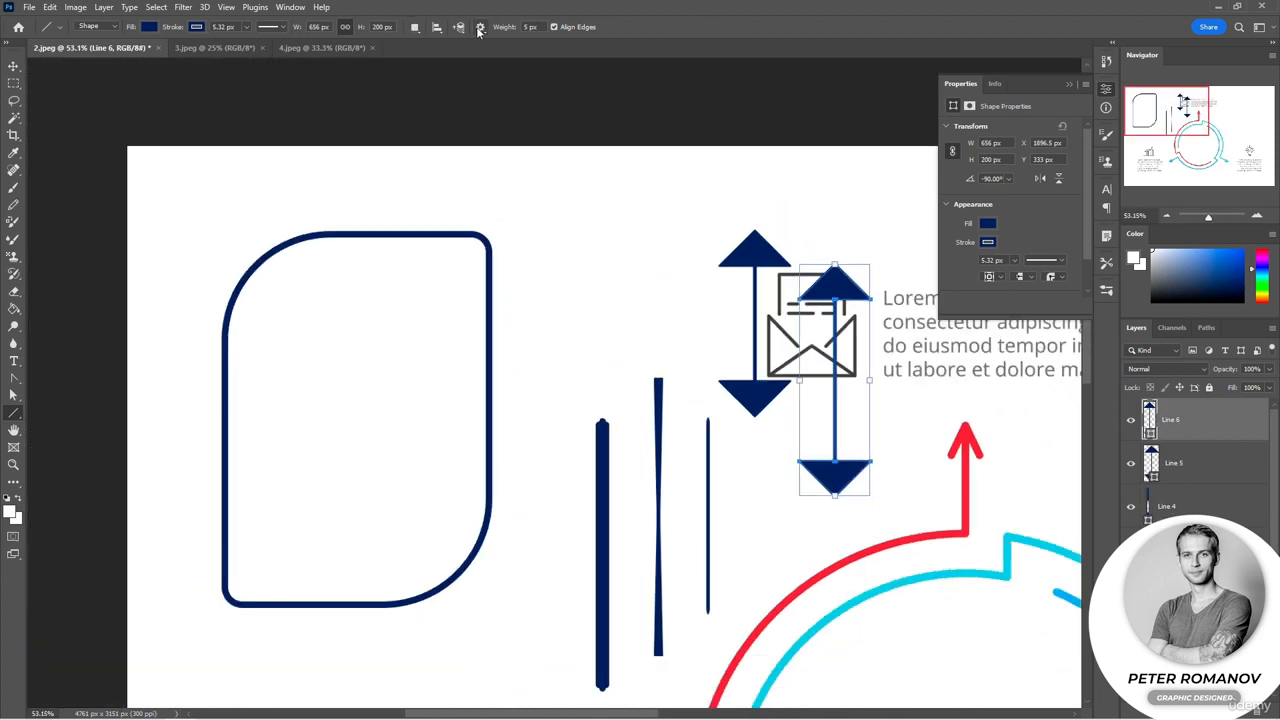
left_click(480, 27)
left_click_drag(599, 345, 597, 203)
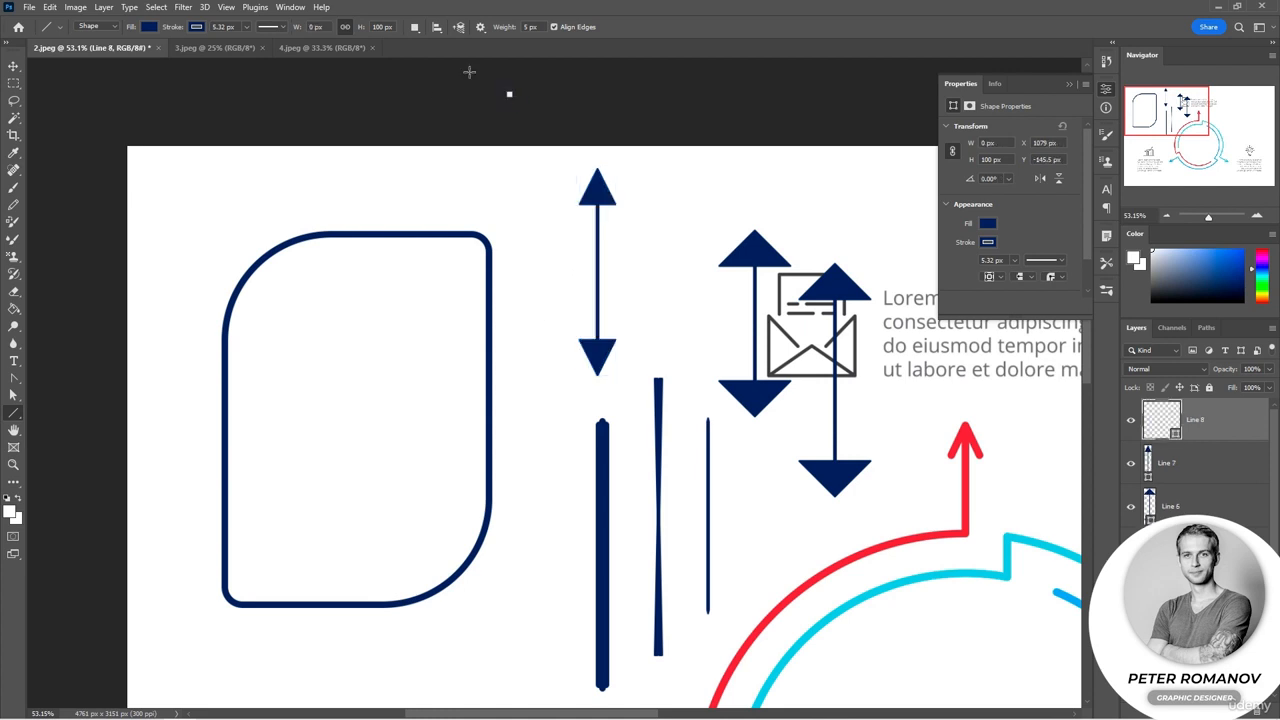
Step: Set the arrowhead length to 50 px and draw a double-headed arrow beside the rounded rectangle
left_click(480, 27)
key("Tab")
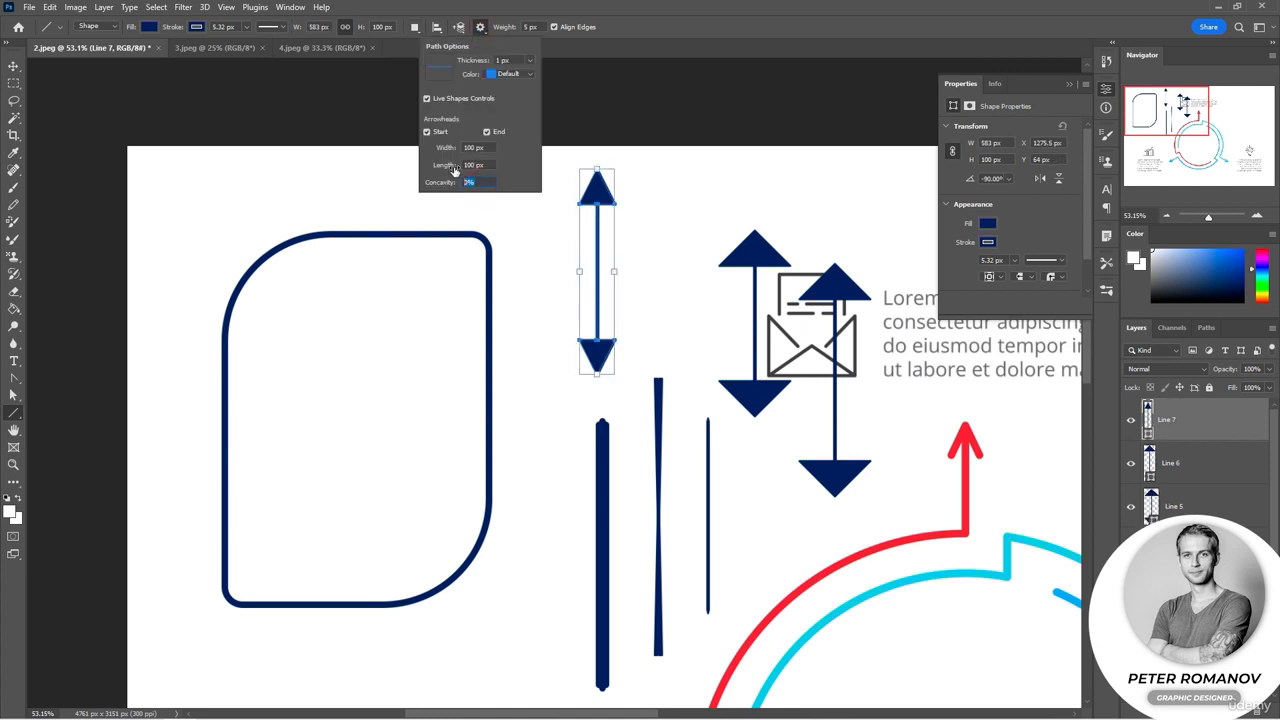
left_click_drag(488, 147, 466, 145)
key("Tab")
type("50")
left_click_drag(516, 455, 516, 228)
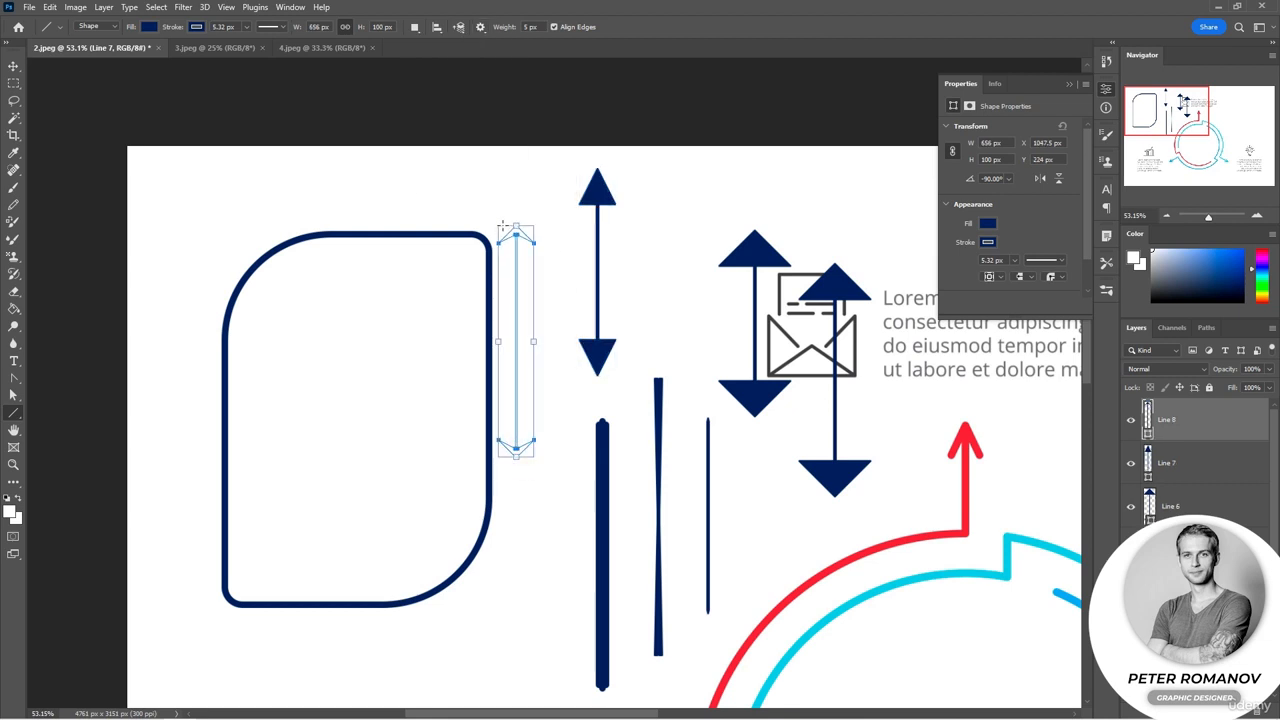
left_click(638, 91)
key("ctrl+z")
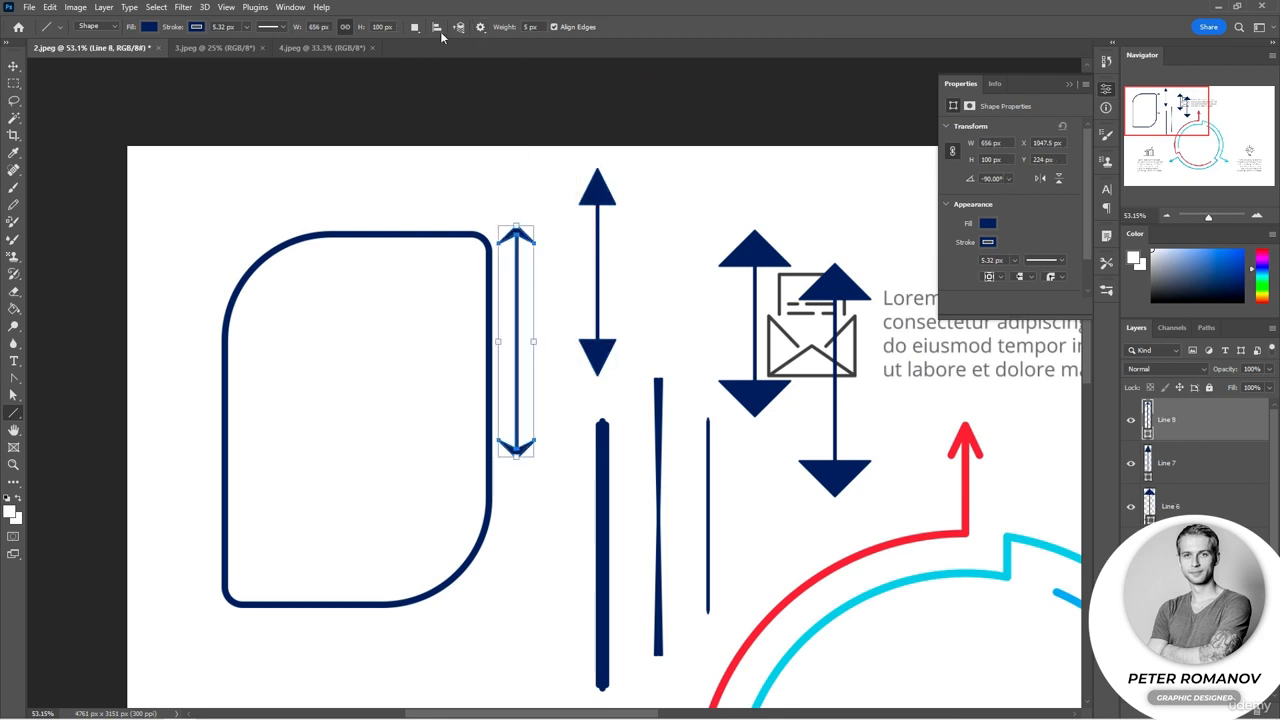
Step: Set the arrowhead concavity to 30% and draw a short vertical double-headed arrow below it
left_click(480, 27)
left_click(478, 182)
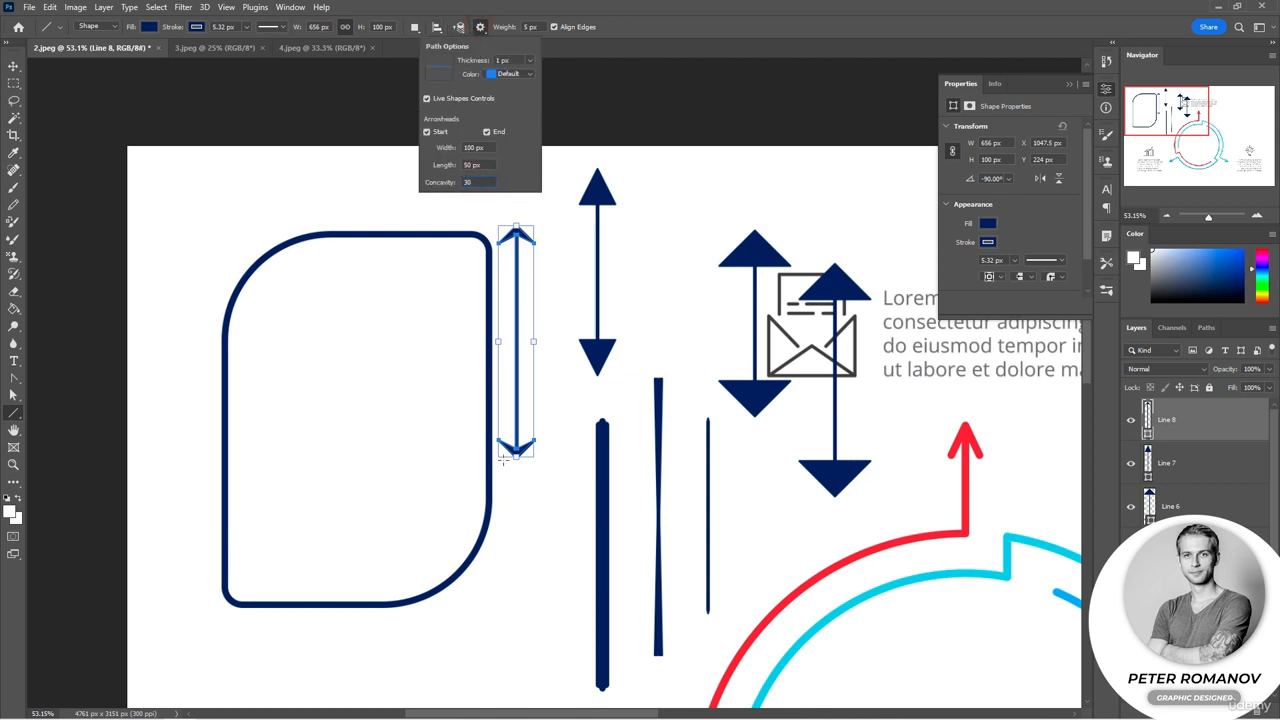
type("30")
left_click_drag(537, 648, 538, 500)
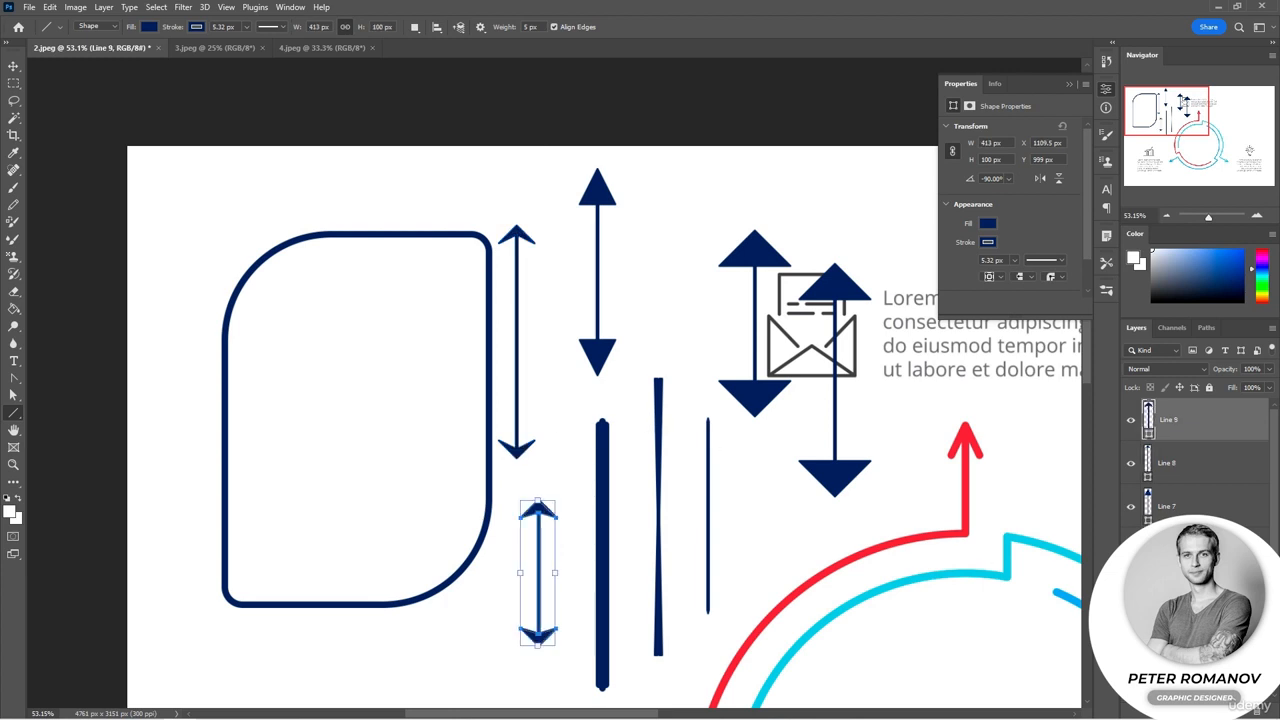
Step: Select all the arrow layers and delete them
left_click(1180, 593)
left_click(1200, 420, "shift")
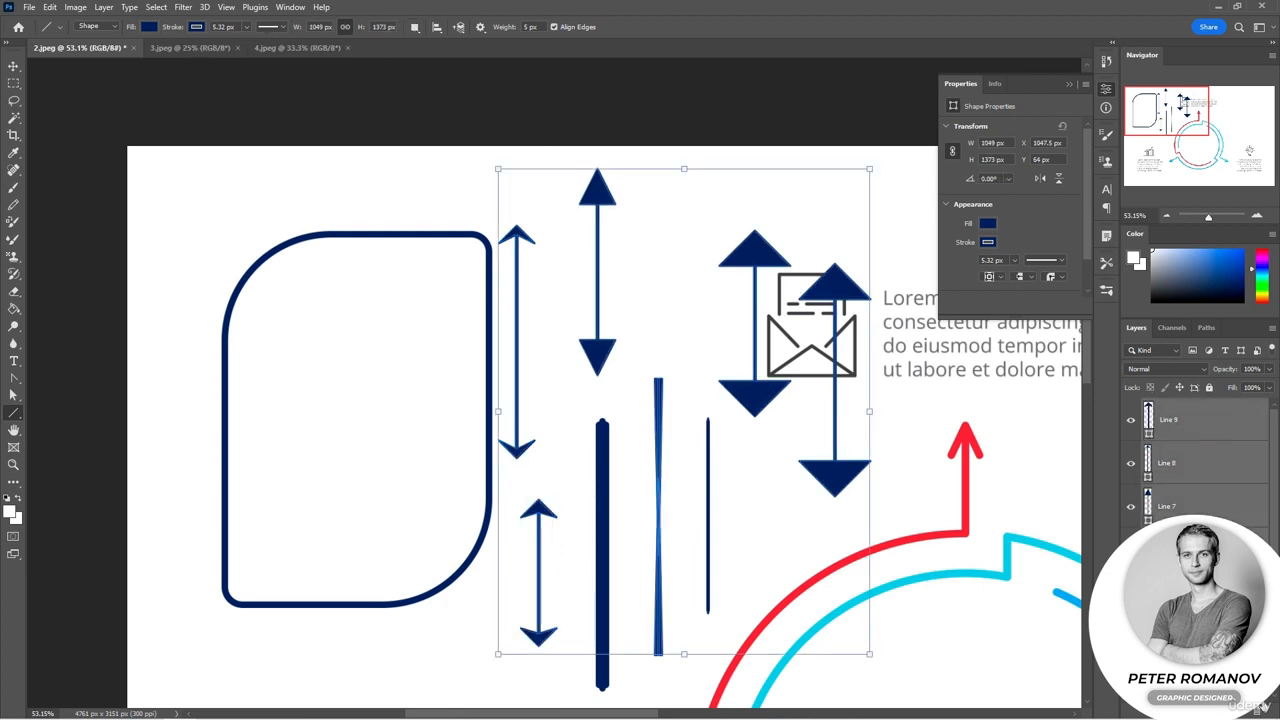
key("Delete")
left_click(581, 274)
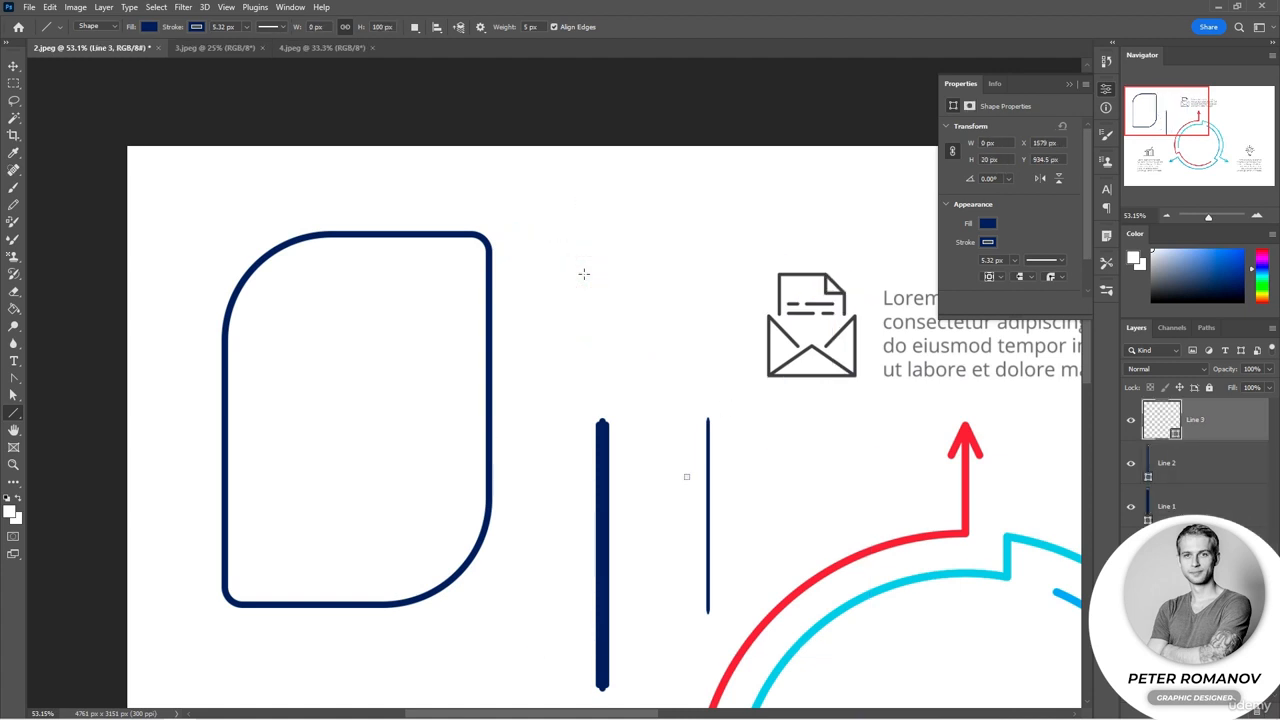
Step: Select the two remaining vertical line layers and delete them
left_click(1218, 502)
left_click(1212, 463, "shift")
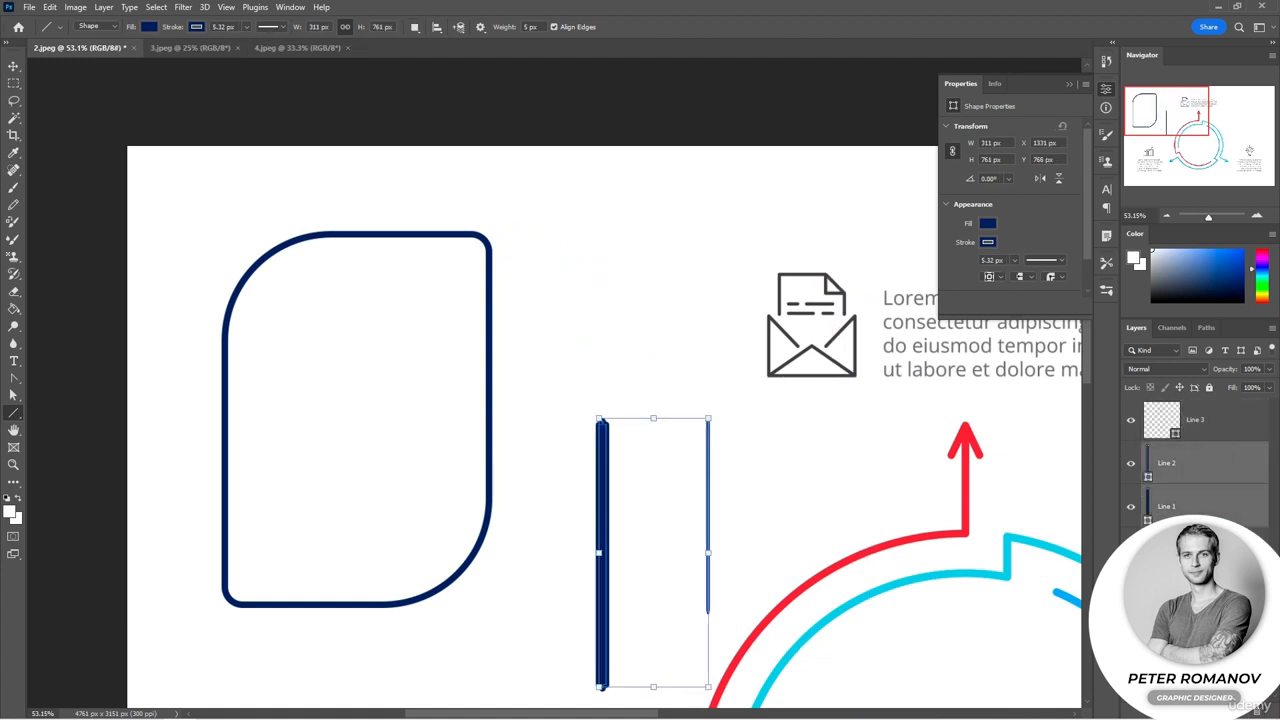
key("Delete")
Step: Turn off the end arrowhead and draw a horizontal arrow about 598 px long pointing at the rectangle
left_click(580, 272)
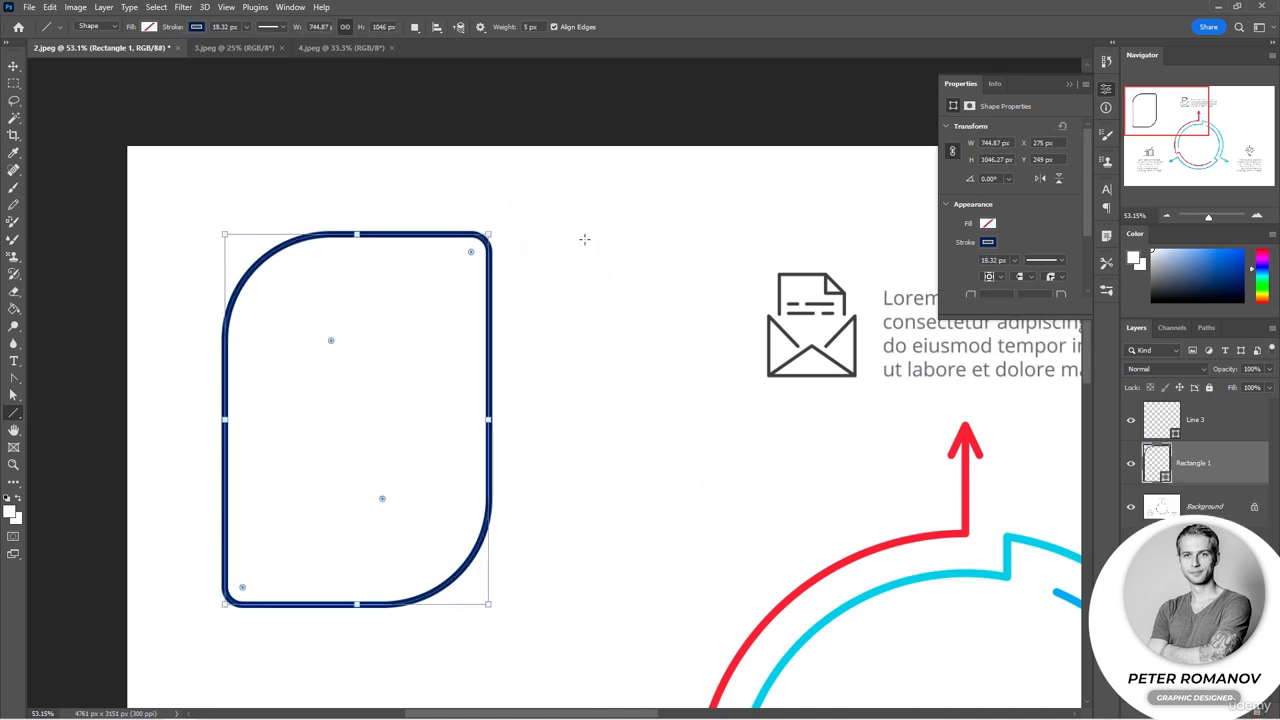
left_click(480, 27)
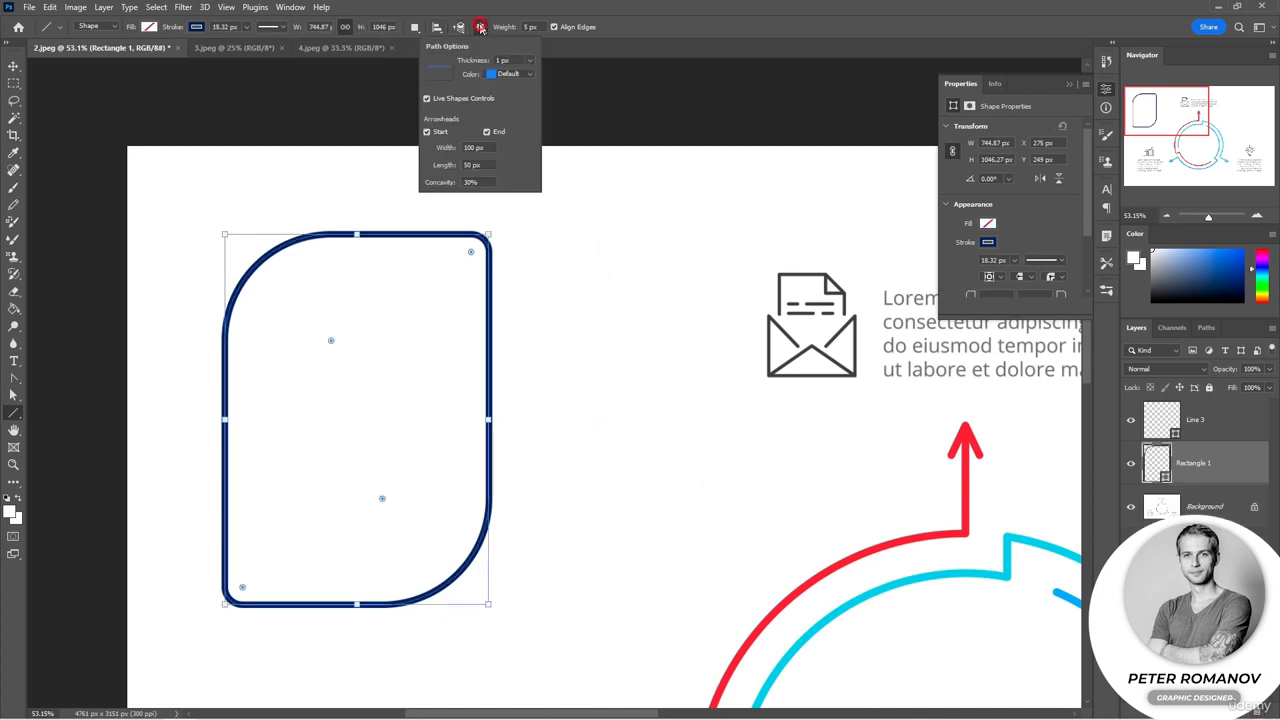
left_click(484, 132)
left_click_drag(508, 441, 720, 514)
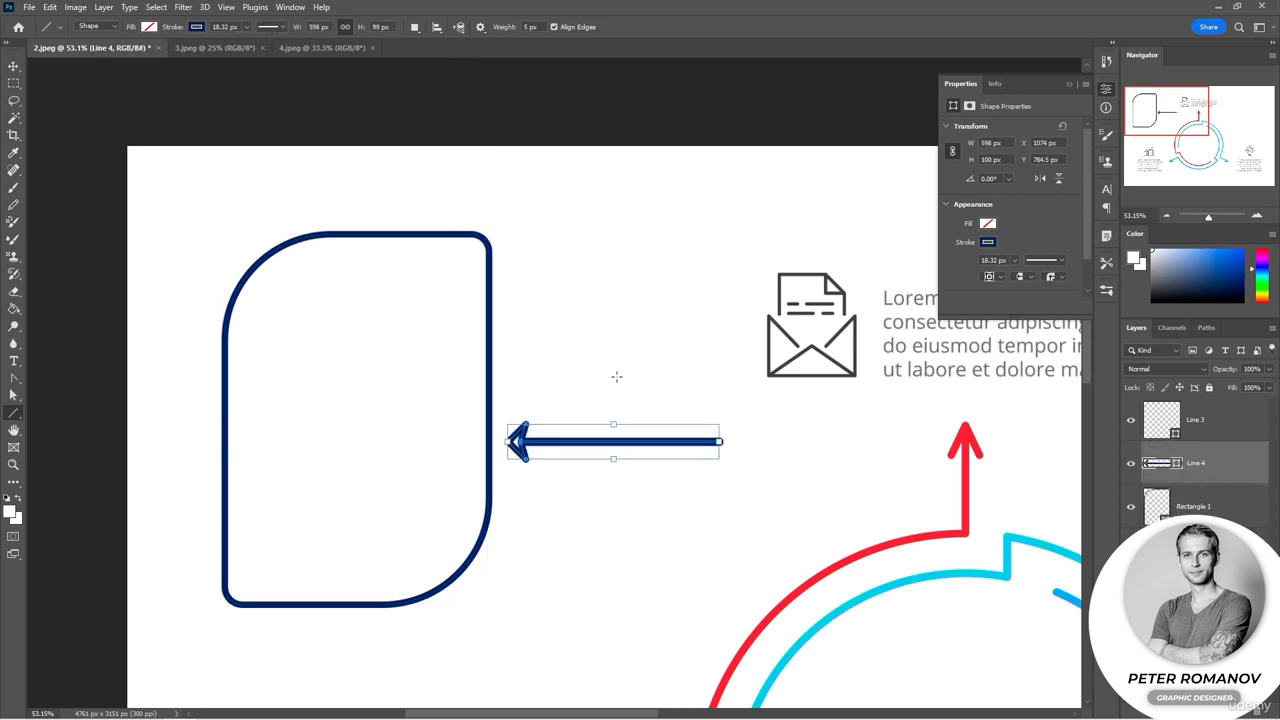
Step: Switch to the 3.jpeg document and try drawing a large pentagon with the Polygon tool
left_click(214, 47)
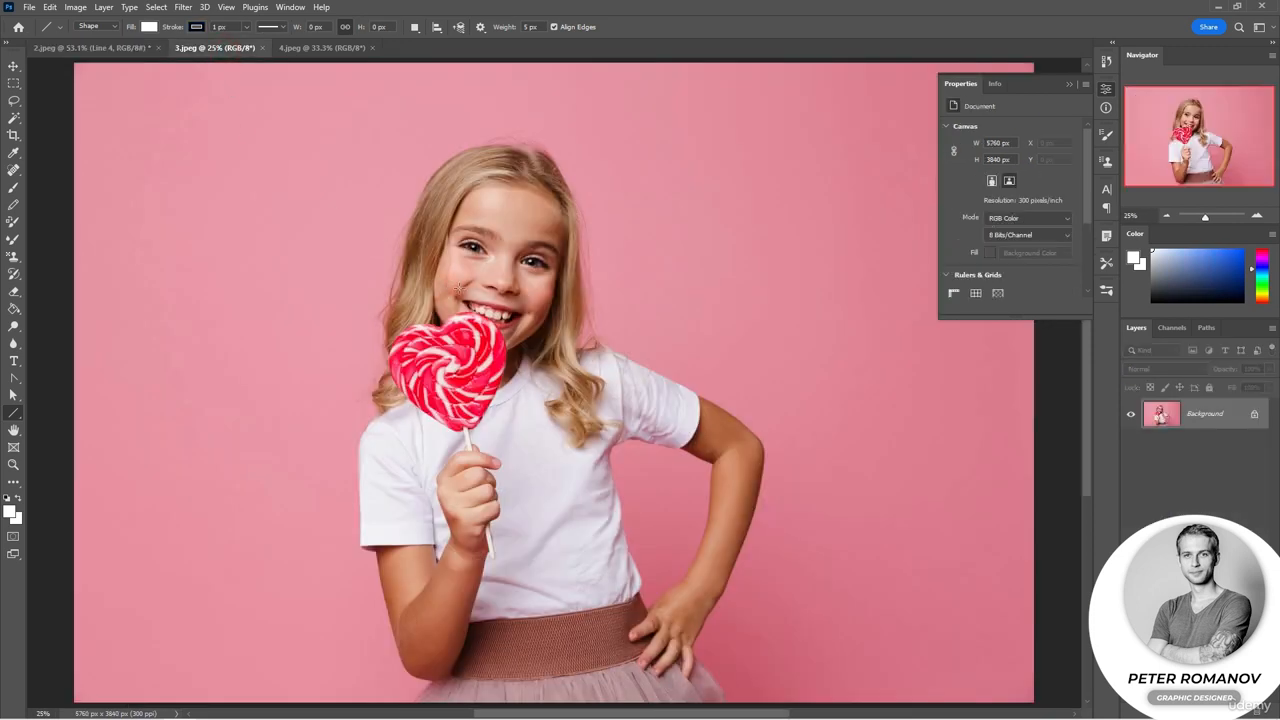
scroll(509, 276, "down", 1)
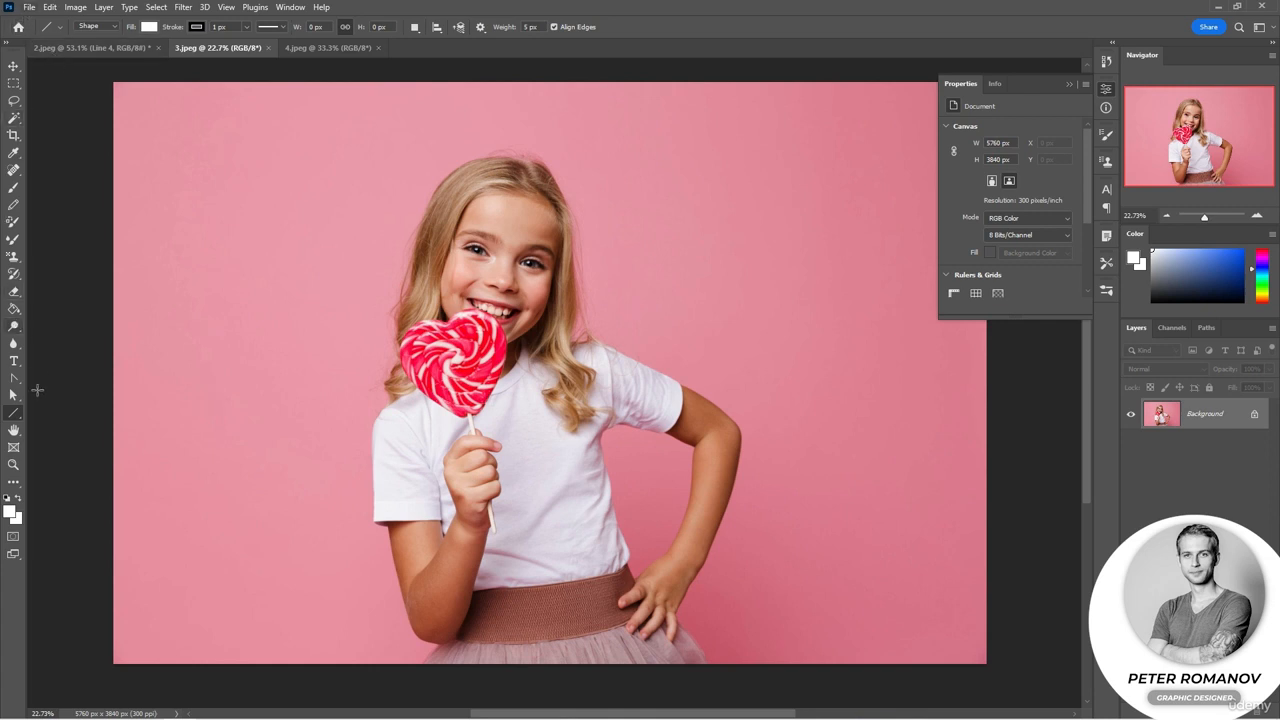
right_click(13, 414)
left_click(50, 424)
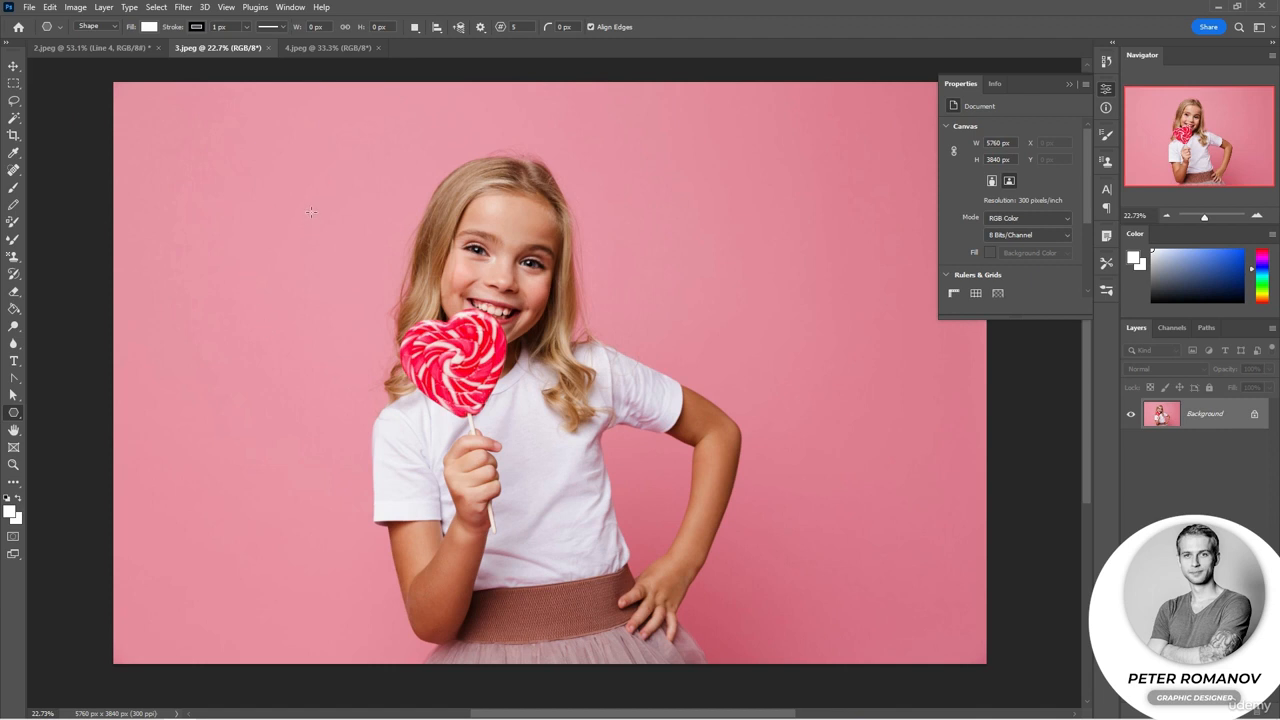
left_click_drag(298, 177, 730, 577)
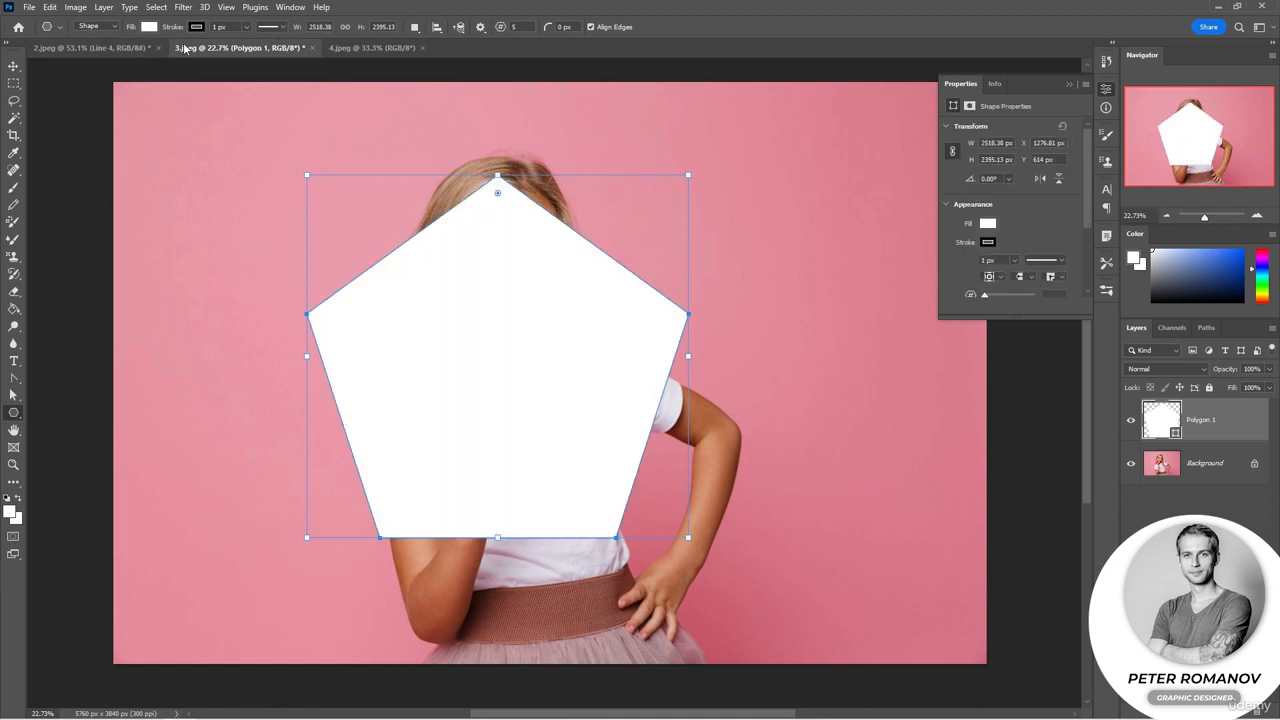
key("ctrl+z")
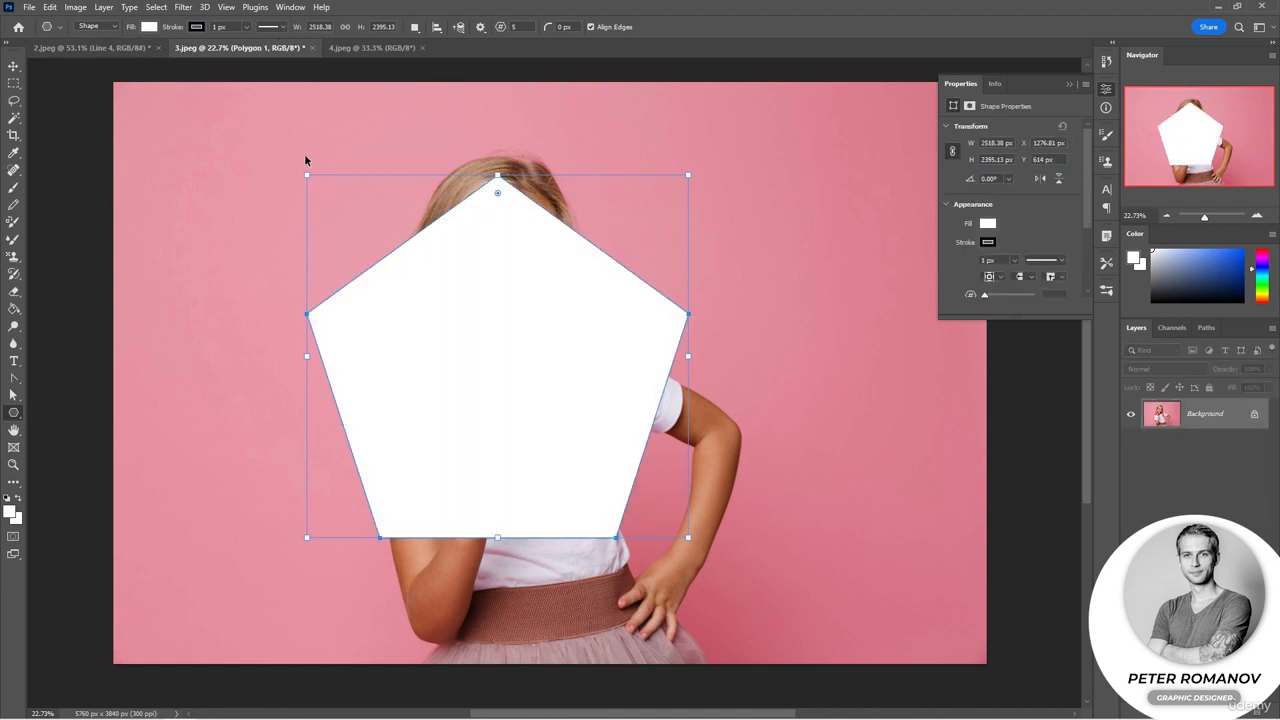
Step: Set the polygon sides to 3 and draw several triangles at the photo's upper left
type("3")
left_click_drag(219, 166, 301, 234)
left_click_drag(245, 275, 216, 413)
left_click_drag(289, 369, 154, 355)
left_click(313, 344)
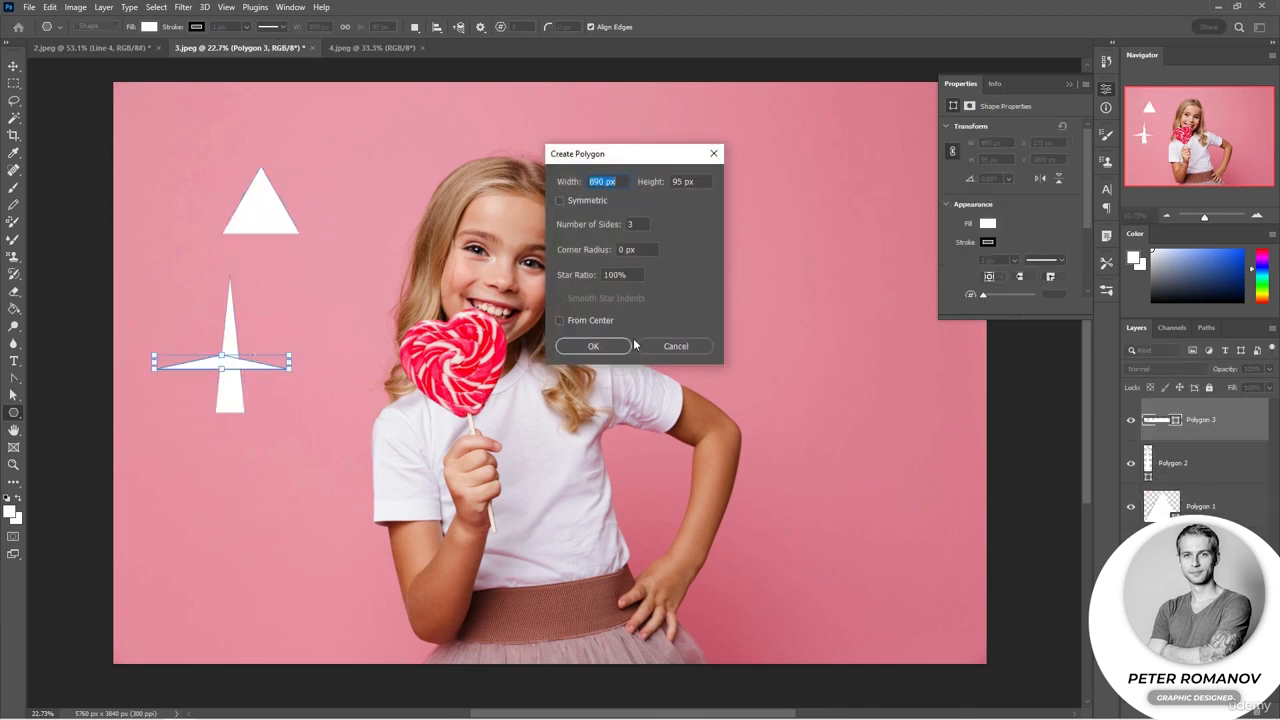
left_click(672, 346)
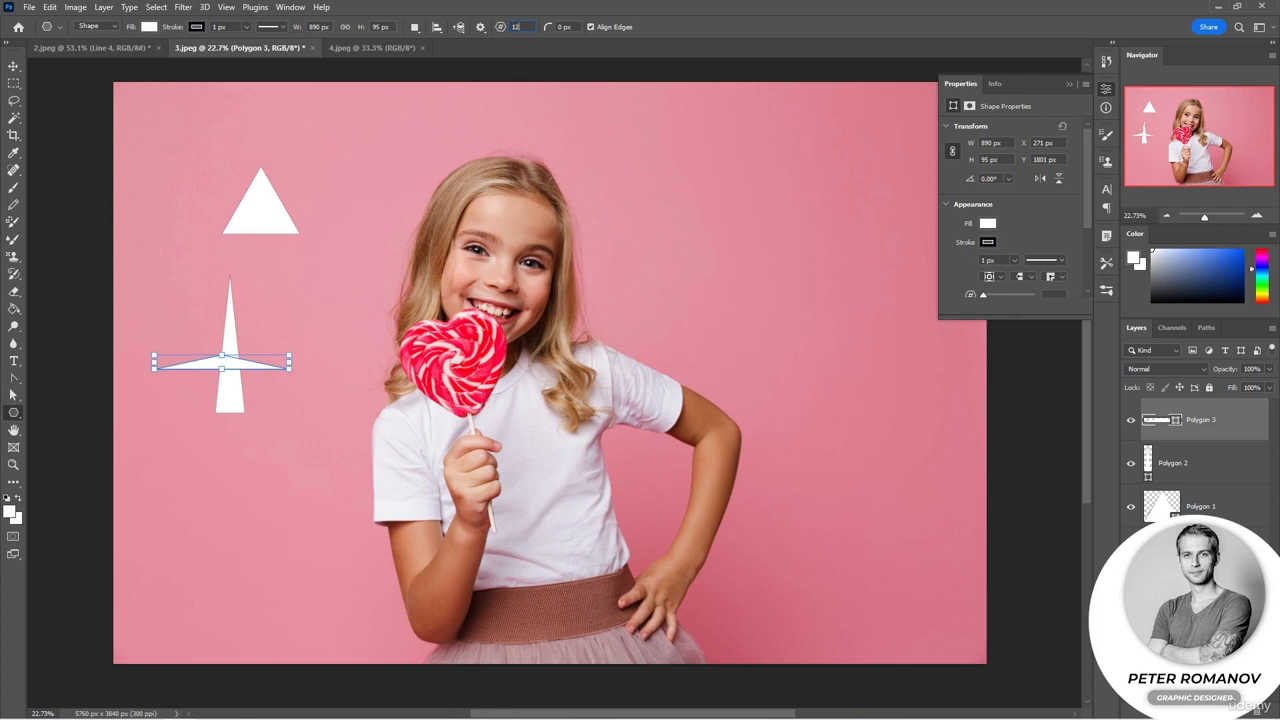
Step: Draw a 12-sided polygon at the upper right, then undo the drawn polygons
left_click_drag(714, 168, 860, 294)
key("ctrl+z")
key("ctrl+z")
key("ctrl+z")
key("ctrl+z")
key("ctrl+z")
key("ctrl+z")
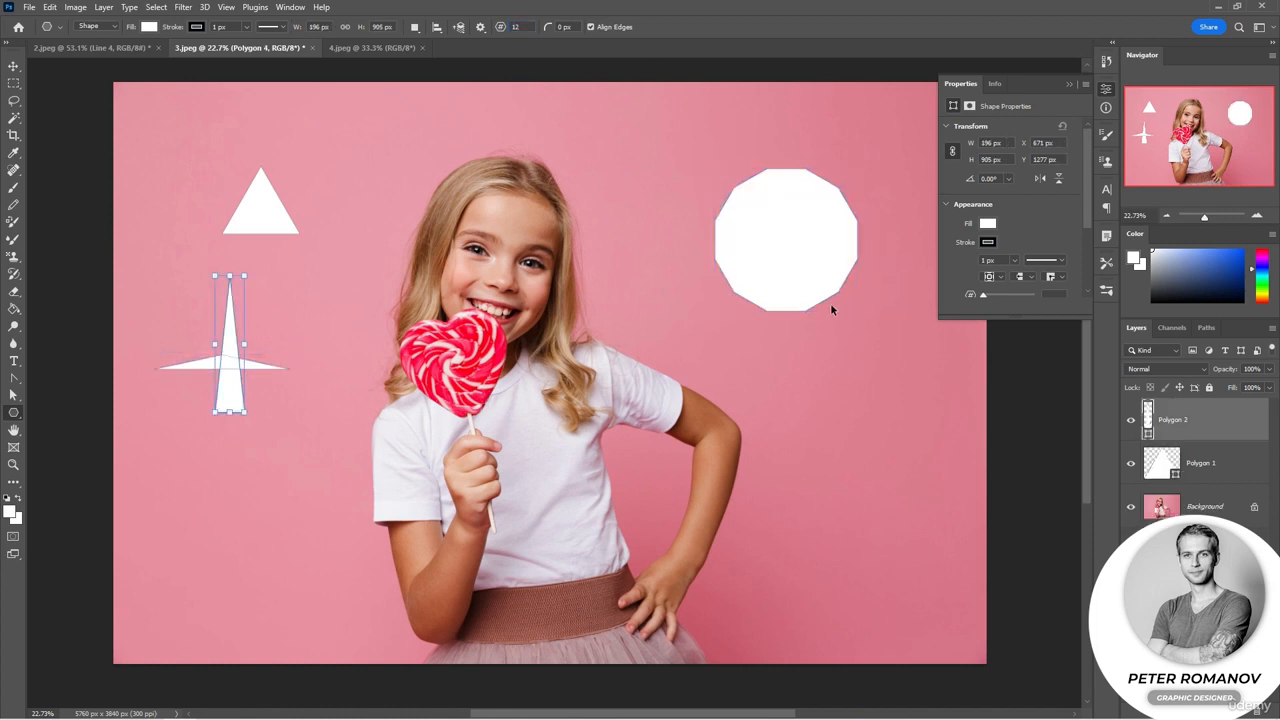
Step: Enable the Symmetric polygon option and draw a 12-sided polygon about 756 px wide at the upper left
left_click(481, 30)
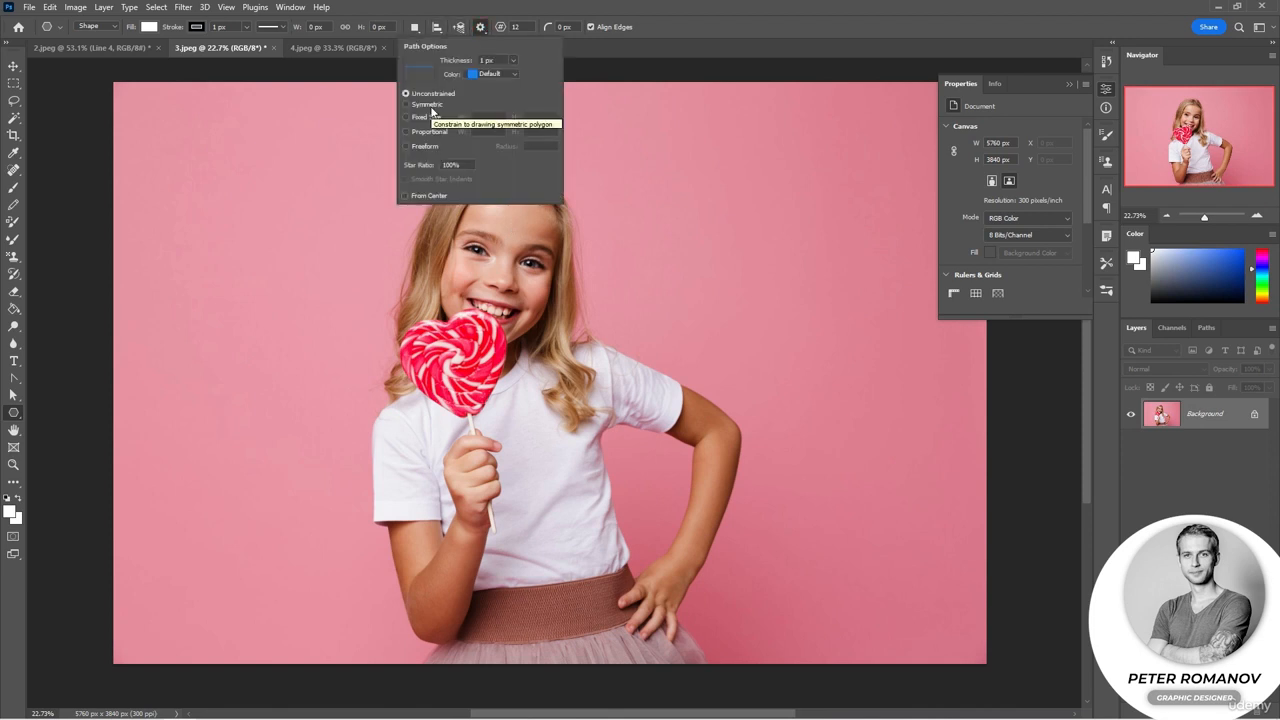
left_click(431, 106)
left_click_drag(201, 150, 360, 262)
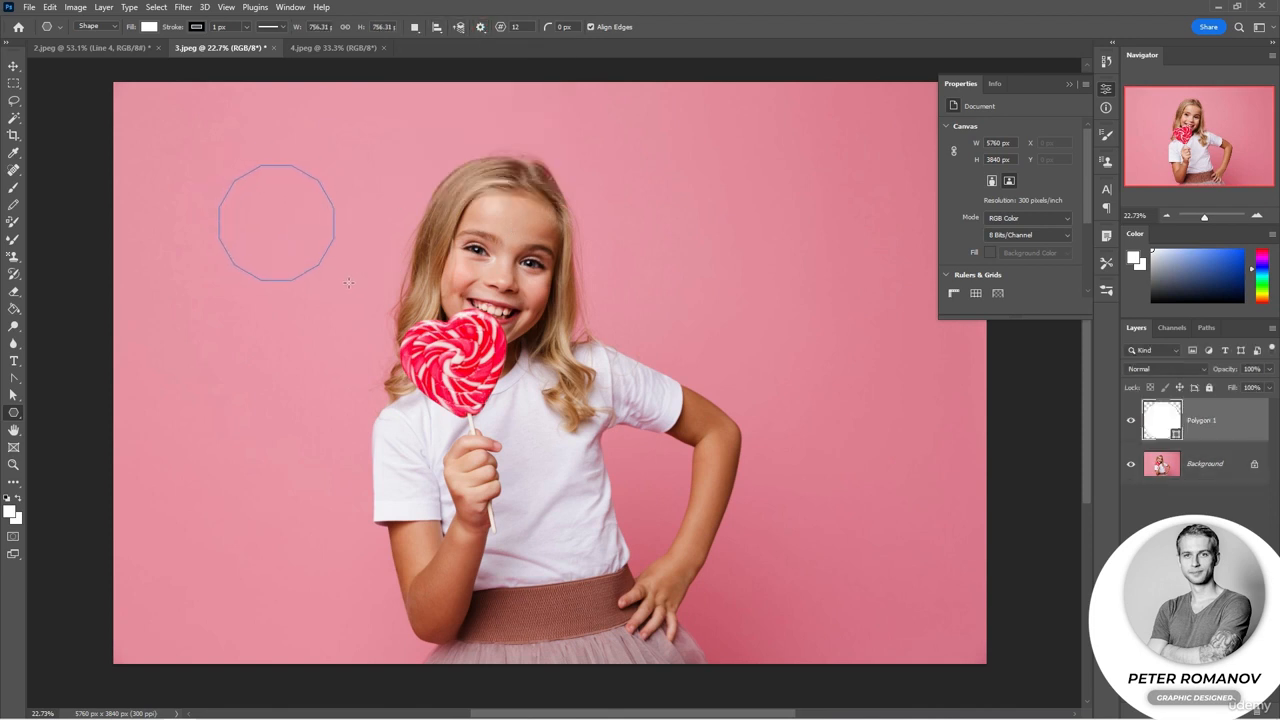
left_click(481, 28)
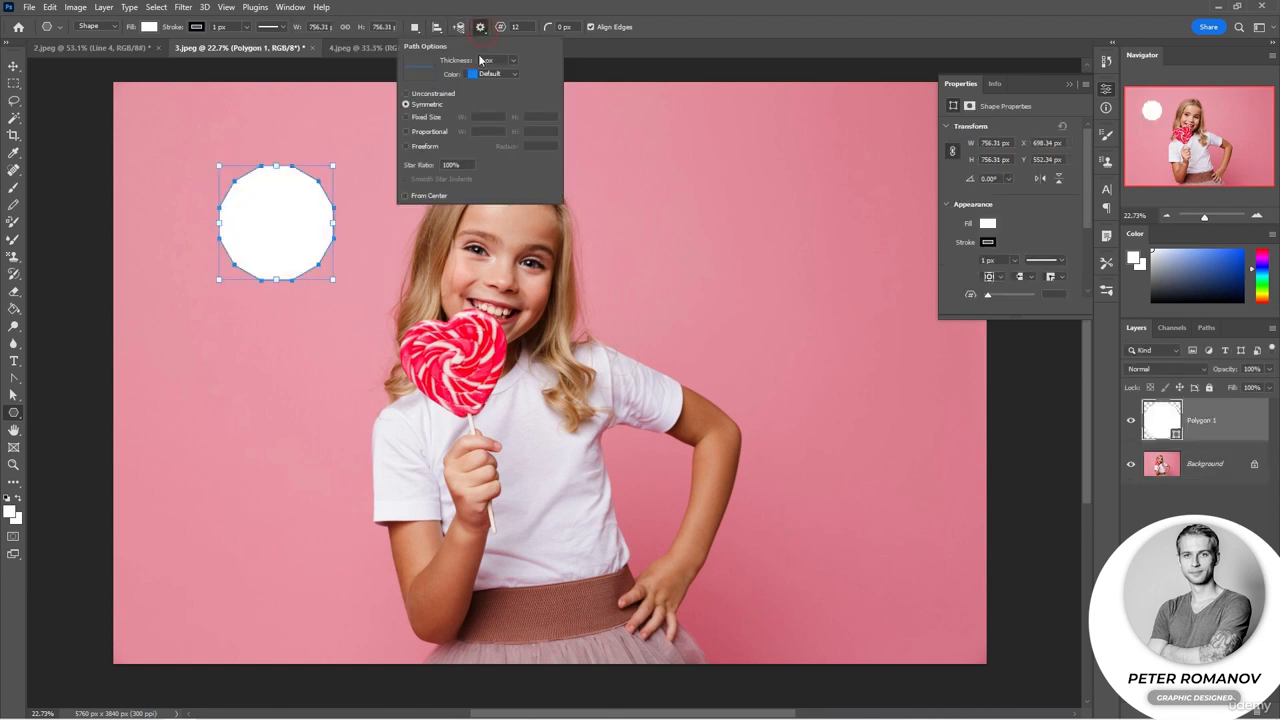
Step: Try drawing a fixed-size polygon on the photo, then undo it
left_click(428, 119)
left_click(494, 116)
left_click_drag(733, 202, 767, 284)
scroll(784, 313, "up", 5)
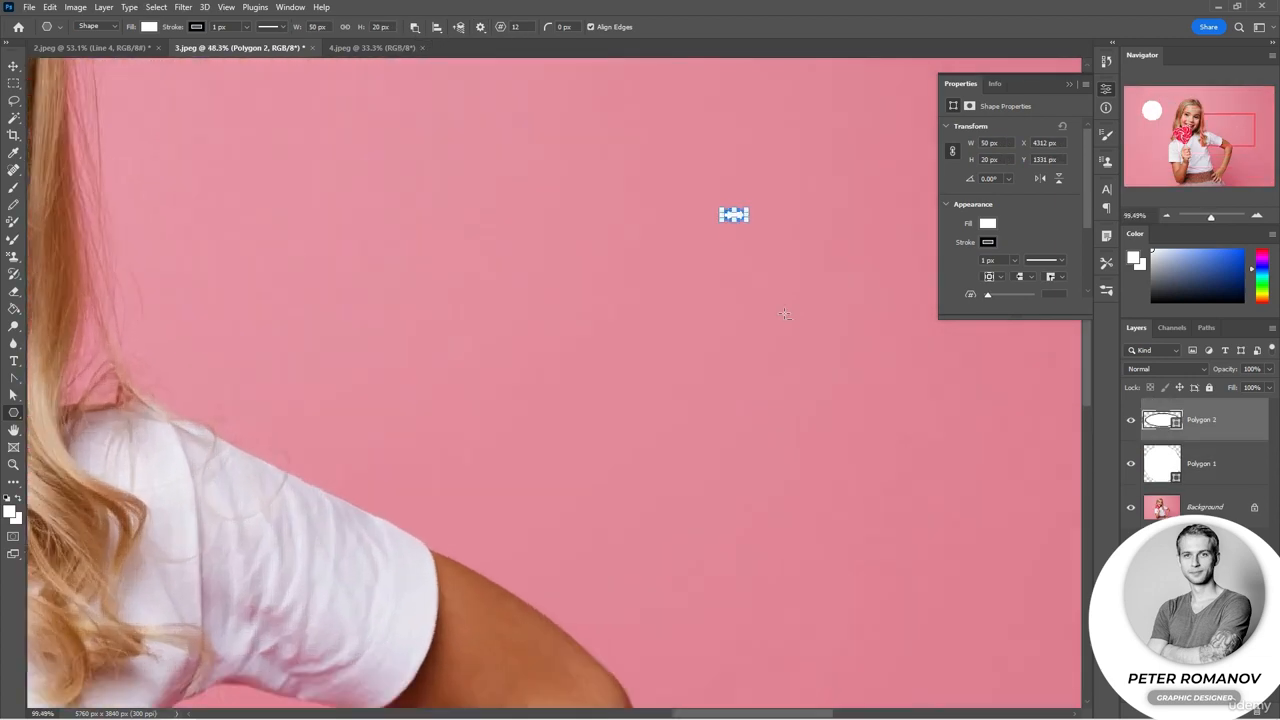
scroll(784, 313, "up", 3)
left_click_drag(704, 104, 838, 304)
key("ctrl+z")
scroll(617, 189, "down", 6)
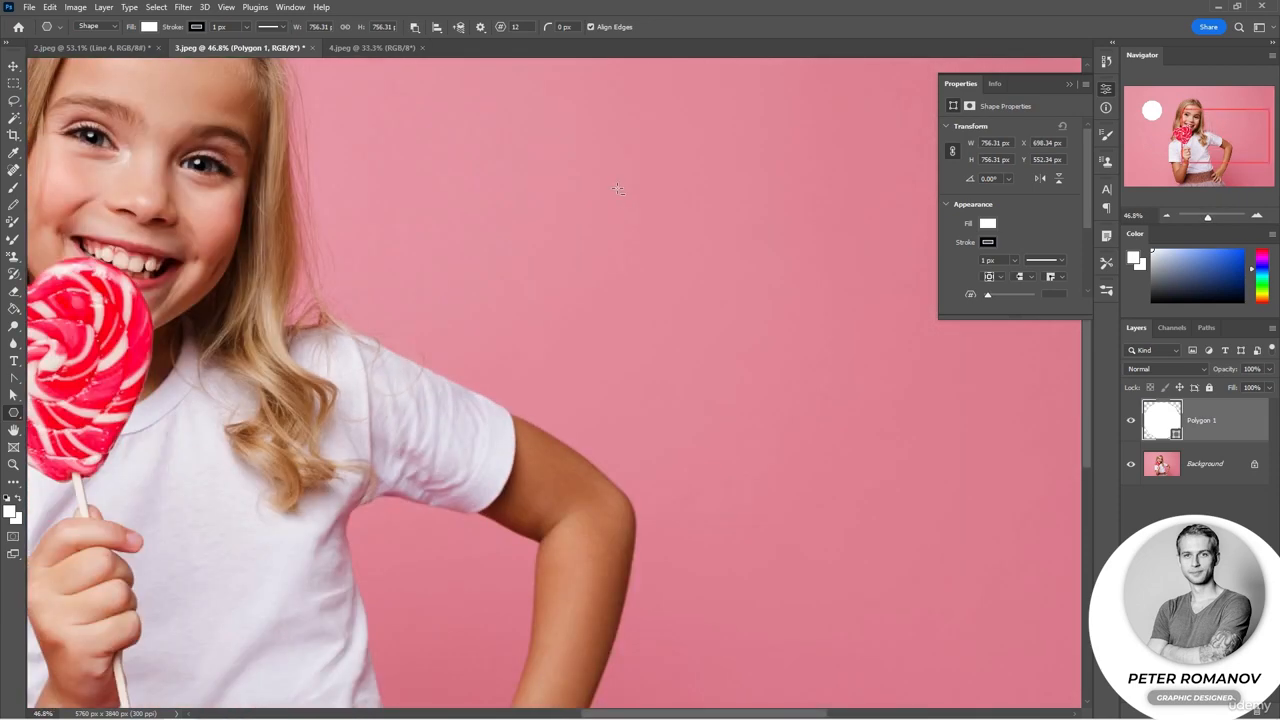
scroll(617, 189, "down", 2)
Step: Switch the polygon options to unconstrained and draw a 12-sided polygon about 688 px wide at the upper right
left_click(480, 27)
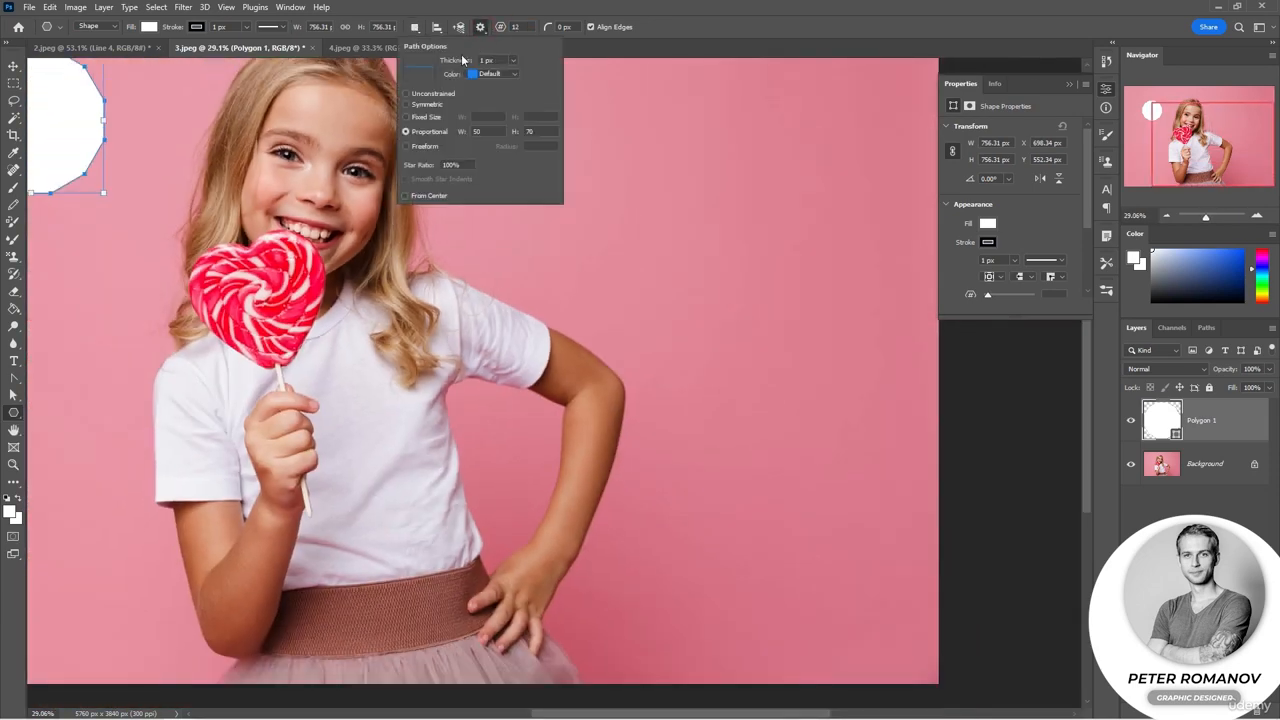
left_click(424, 147)
left_click(480, 27)
left_click(480, 27)
mouse_move(659, 137)
left_mouse_down()
mouse_move(755, 236)
mouse_move(785, 236)
mouse_move(750, 237)
left_mouse_up()
Step: Set the star ratio to 68% with smooth indents and draw a 12-point star about 874 px wide below it
left_click(480, 27)
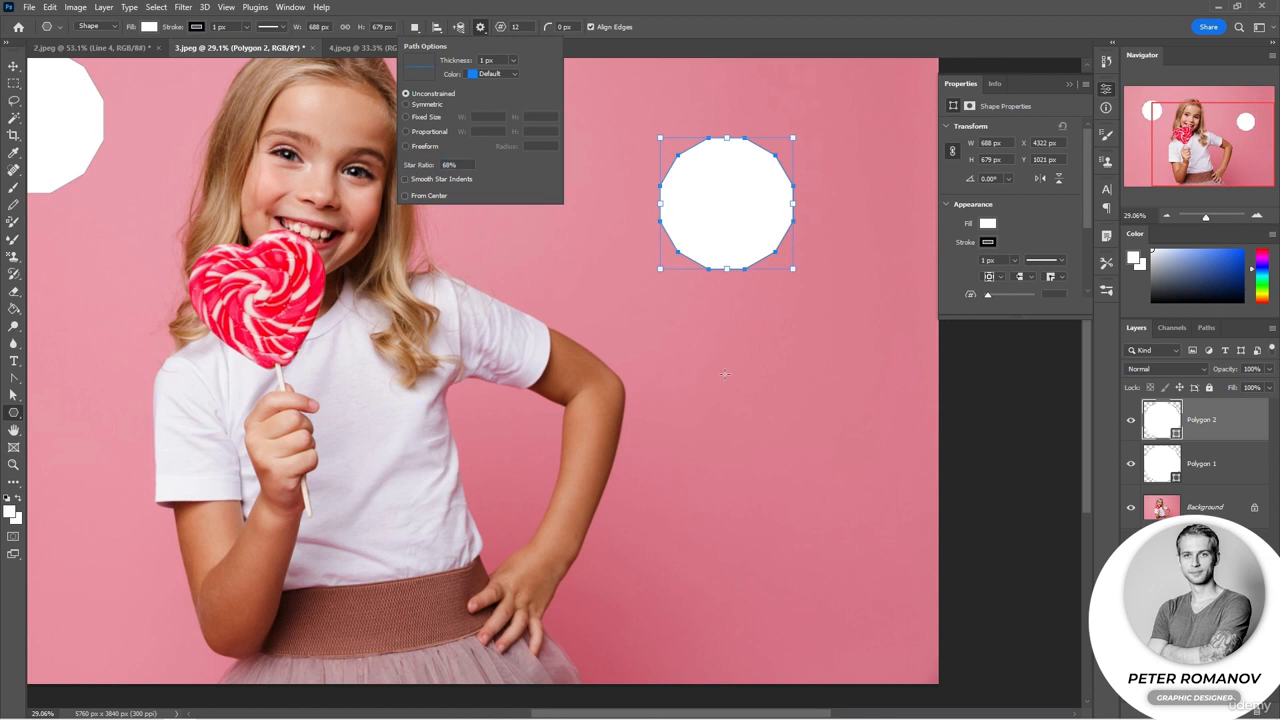
left_click_drag(689, 340, 858, 507)
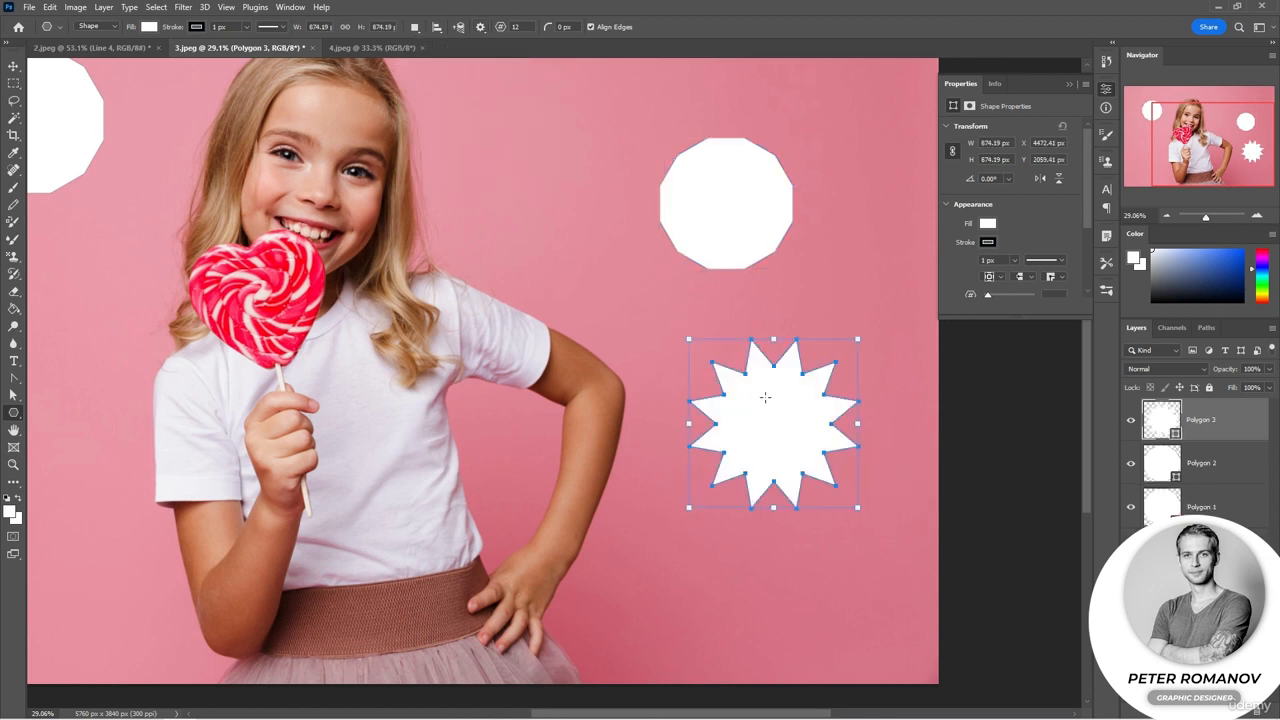
Step: Draw a smaller 12-point star near the girl's shoulder, then delete the three newly drawn polygons
left_click(480, 27)
left_click_drag(580, 285, 514, 423)
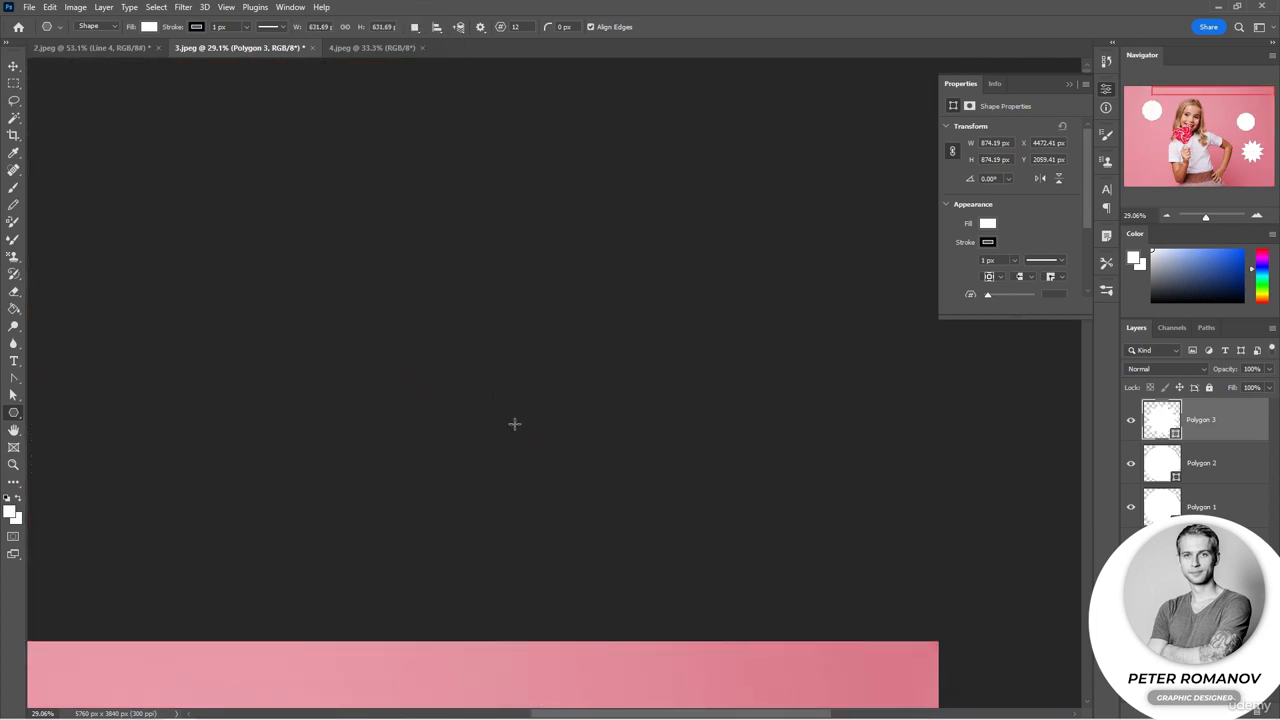
scroll(543, 417, "down", 9)
left_click_drag(566, 595, 588, 265)
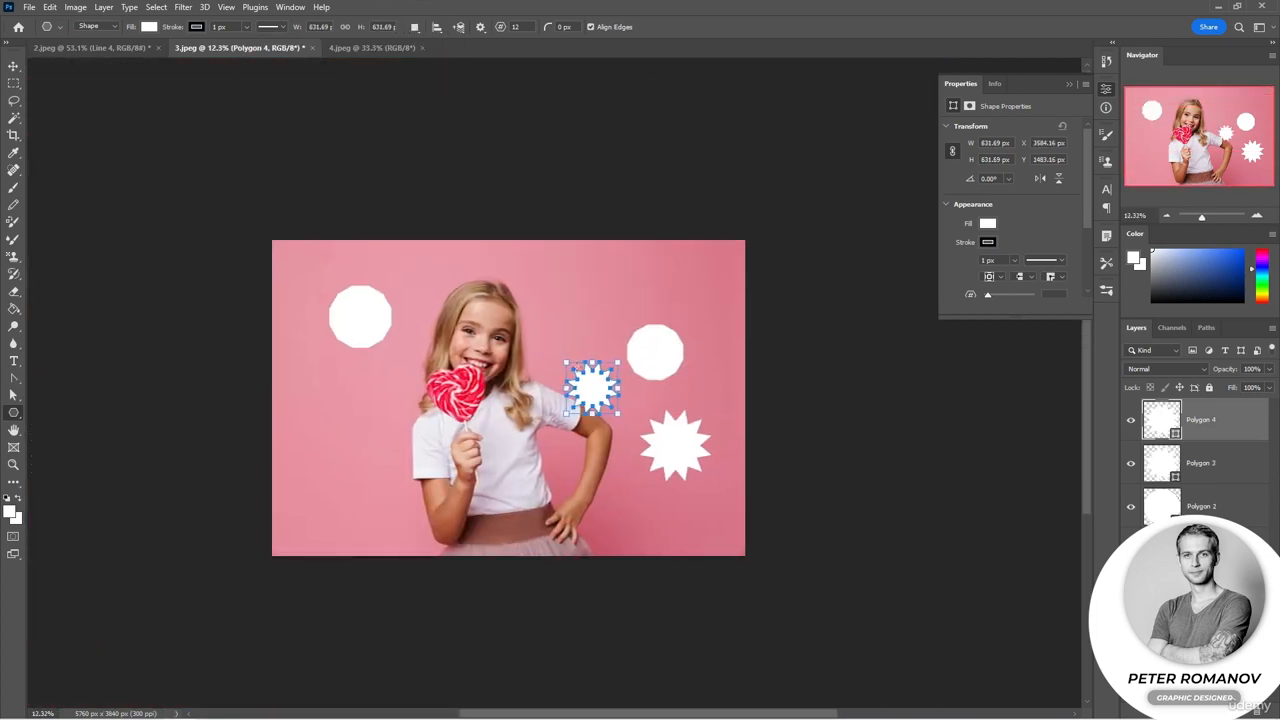
scroll(608, 416, "up", 8)
scroll(608, 416, "up", 1)
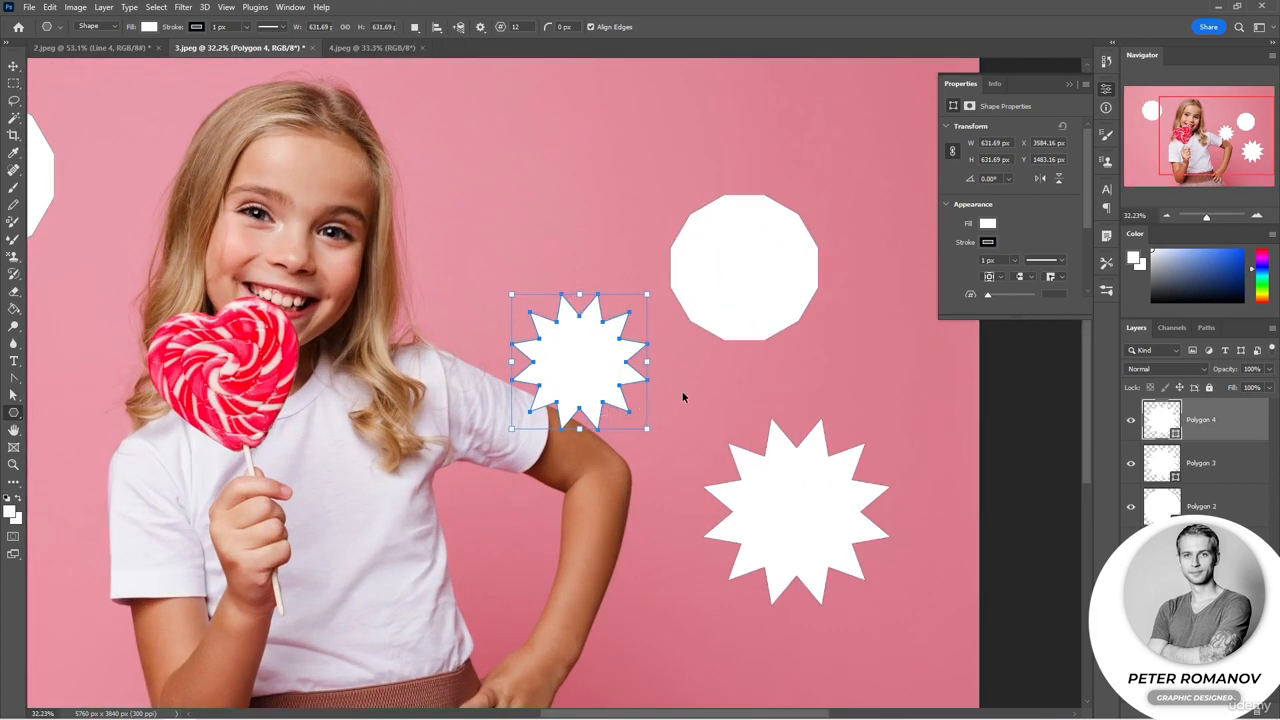
key("Delete")
key("Delete")
key("Delete")
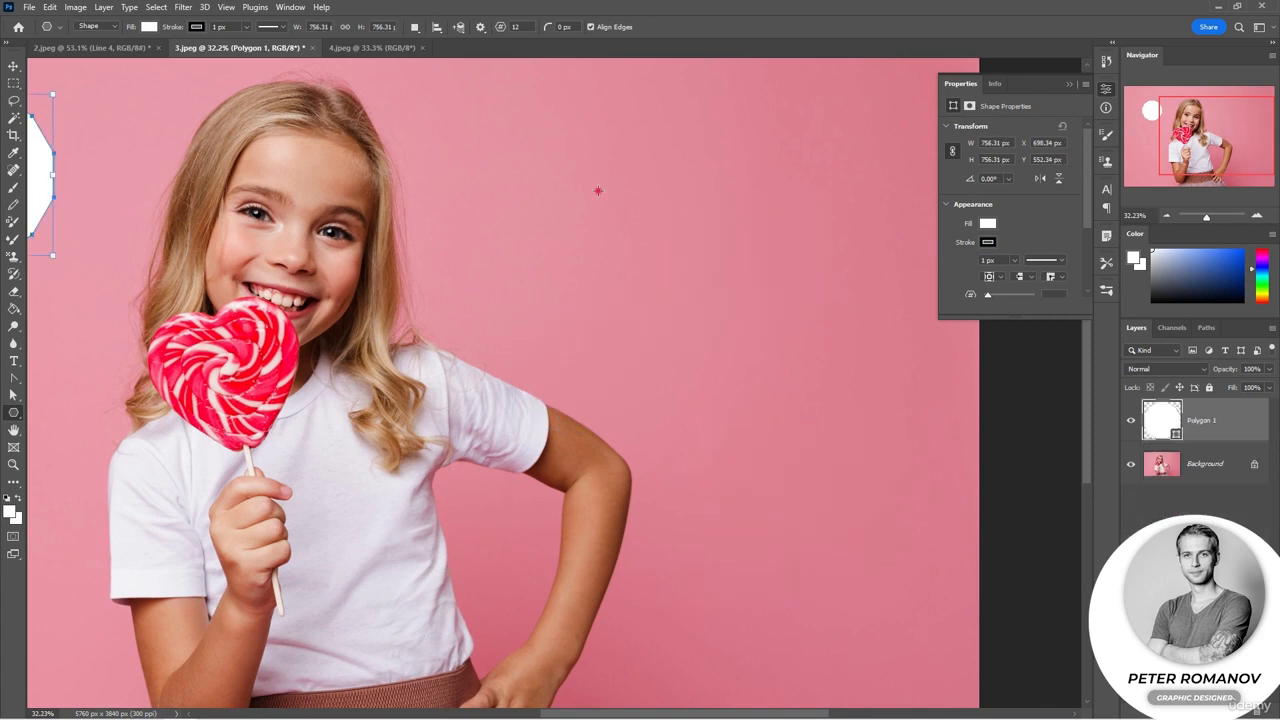
Step: Draw a 12-point star about 918 px wide at the top and define it as a custom shape named 1
left_click_drag(598, 190, 697, 289)
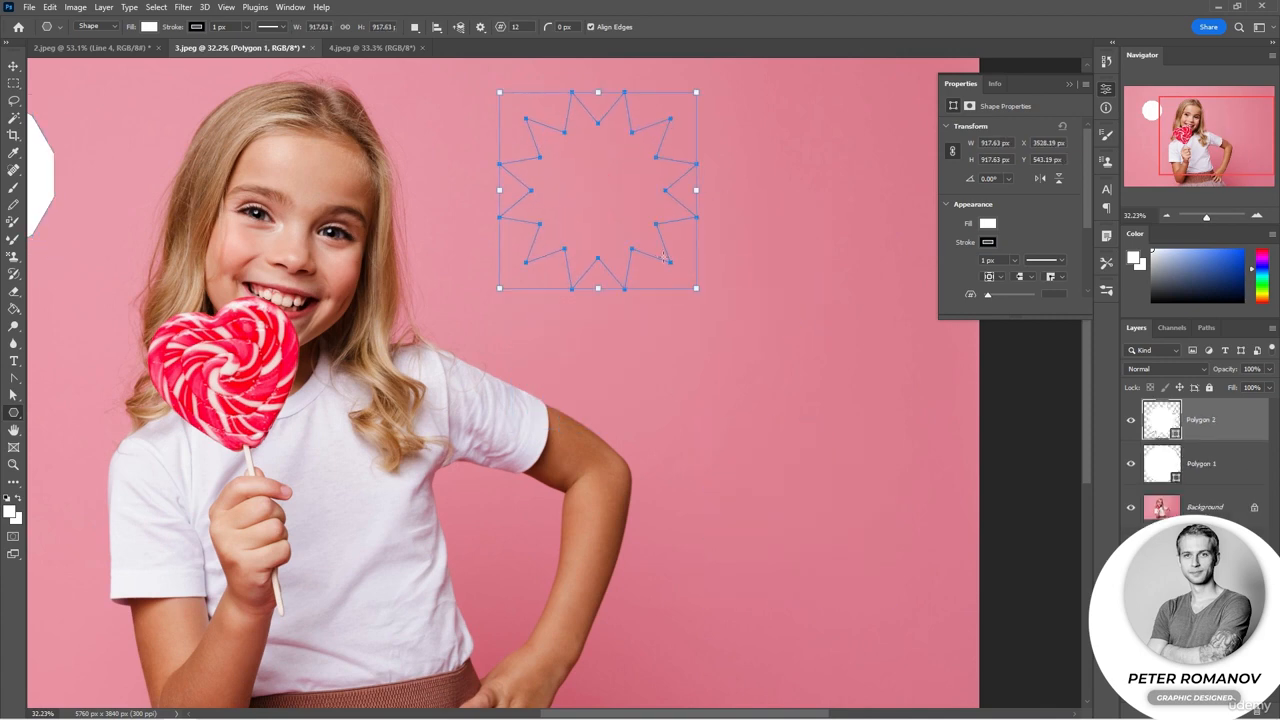
left_click(50, 7)
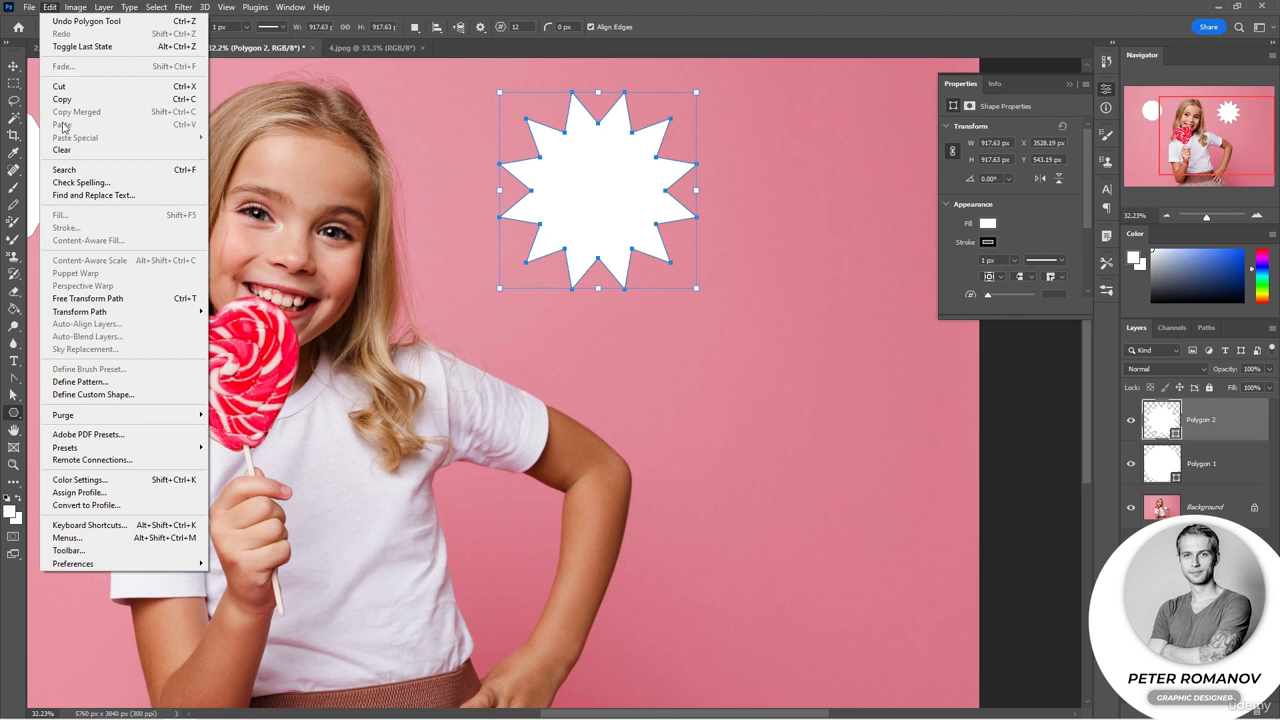
left_click(106, 395)
type("1")
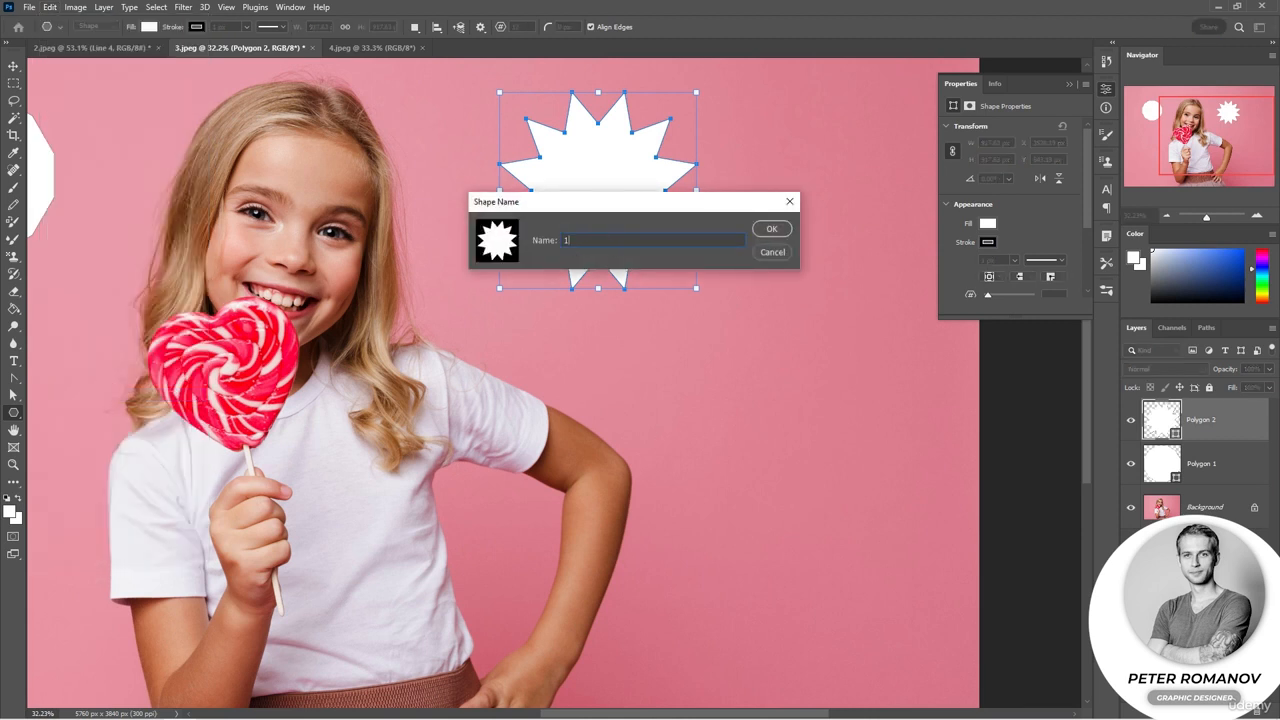
left_click(771, 229)
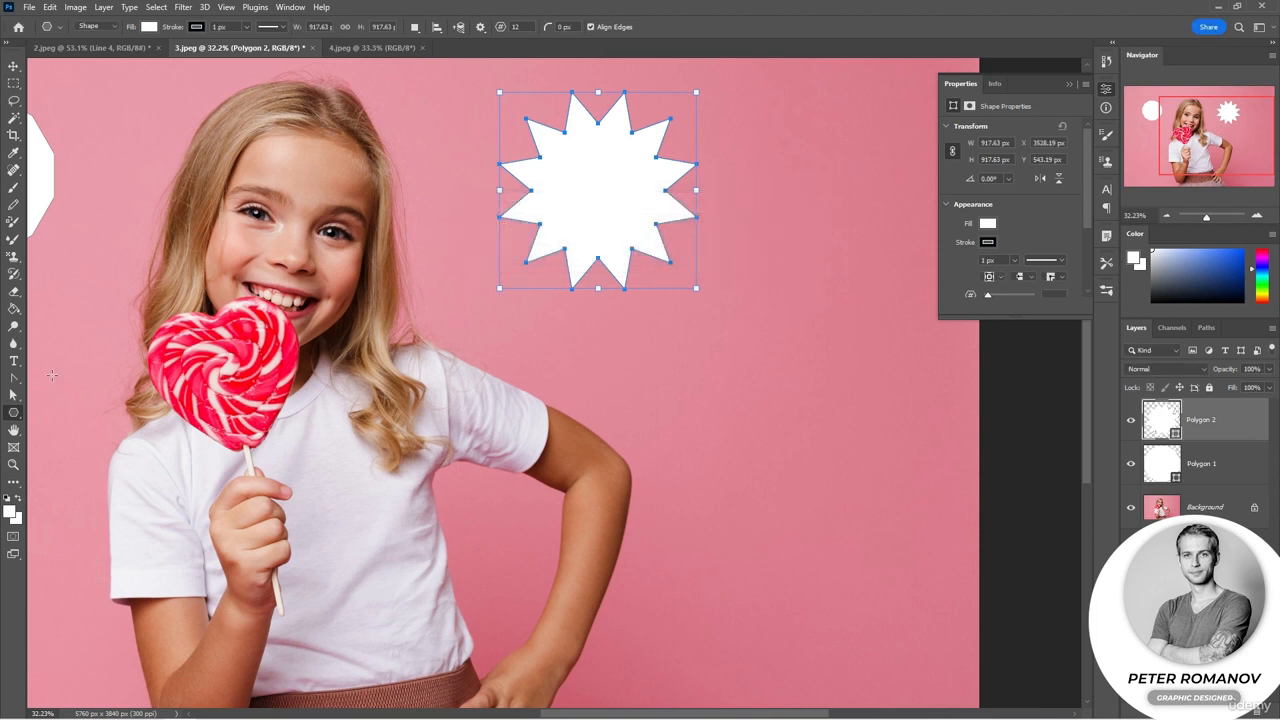
Step: Select the Custom Shape tool with shape 1 and draw it about 651 px wide below the first star
right_click(13, 418)
left_click(57, 460)
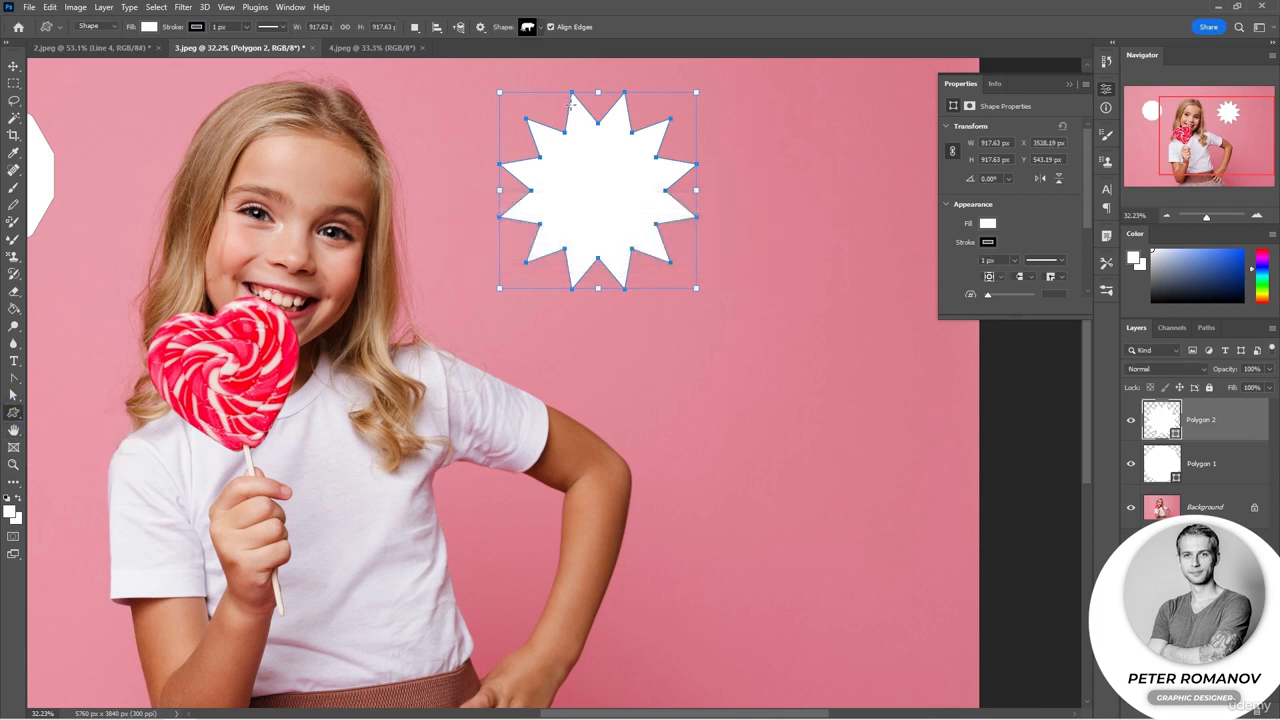
left_click(540, 29)
scroll(510, 125, "down", 5)
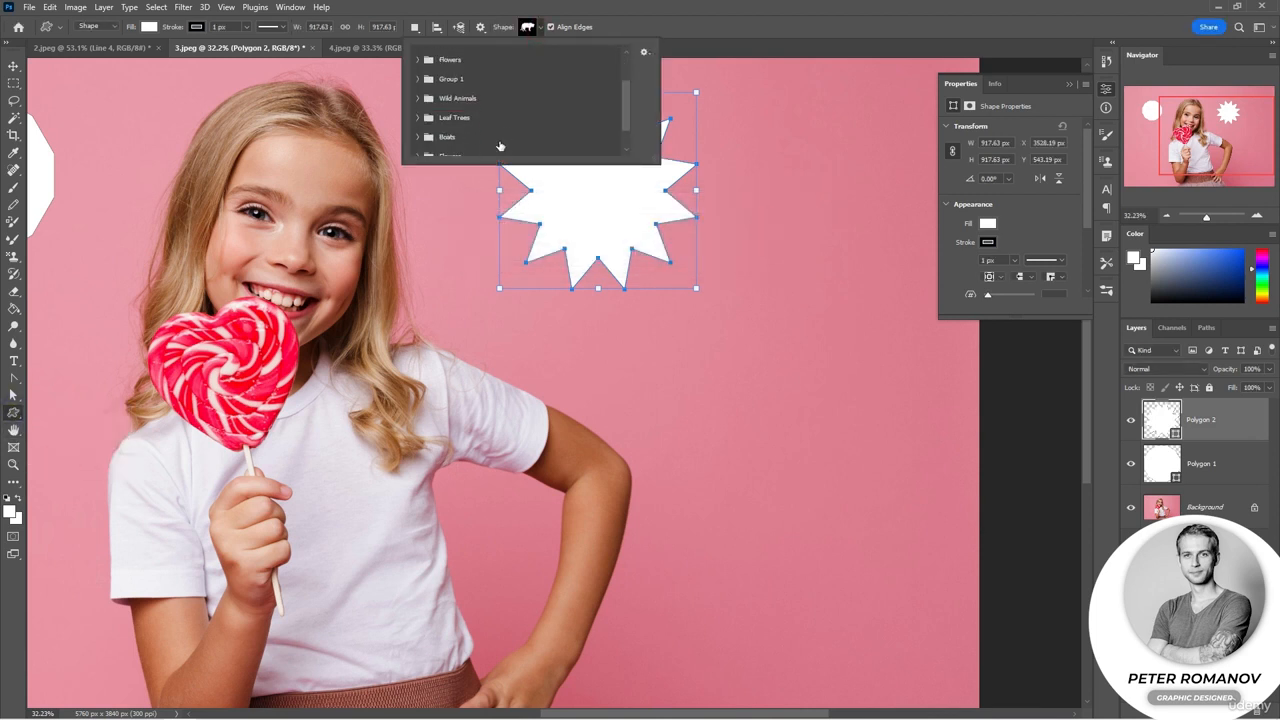
left_click(442, 146)
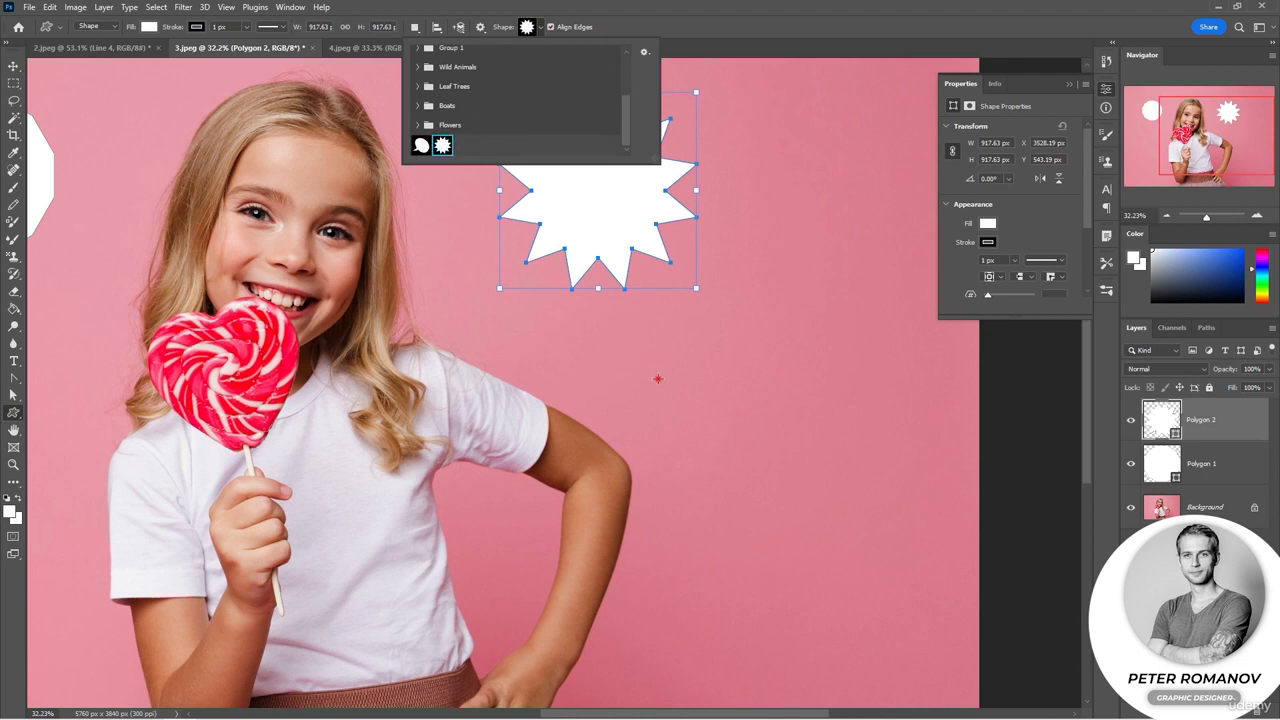
left_click_drag(658, 379, 798, 520)
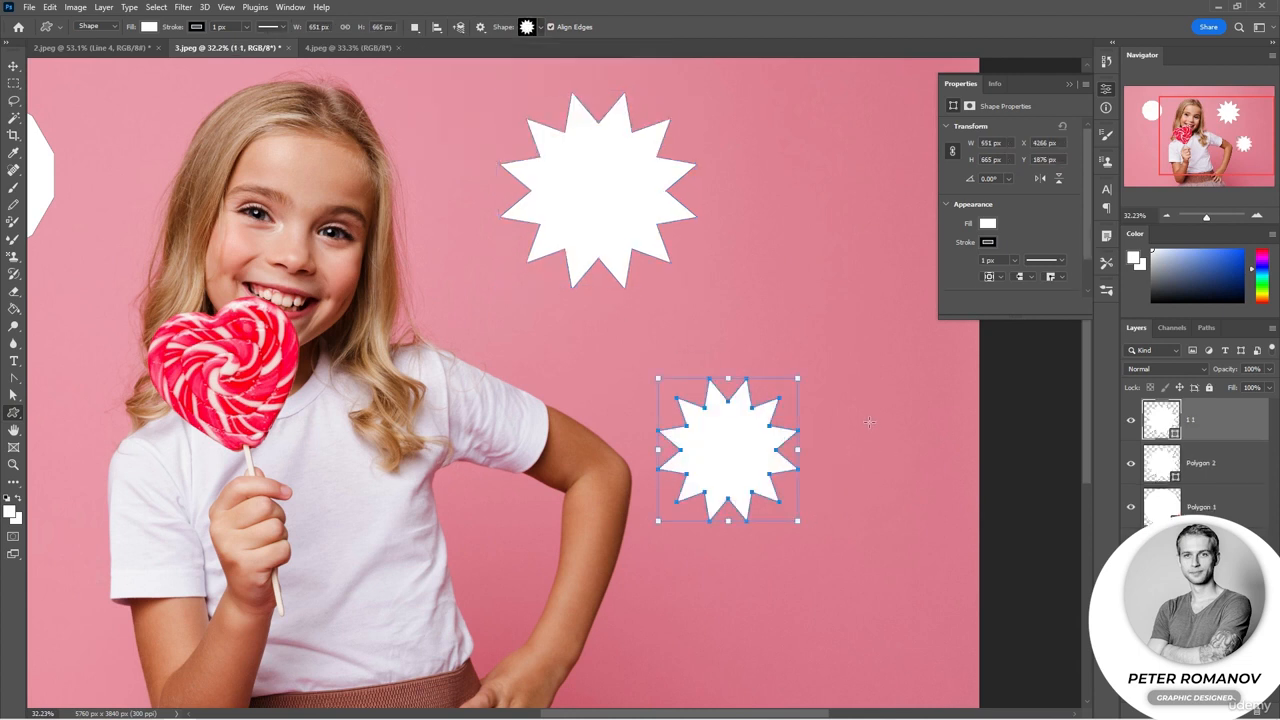
left_click(869, 421)
left_click(694, 286)
Step: Switch back to the Polygon tool and define the blue star in Untitled-1 as a pattern named Pattern 2
right_click(6, 416)
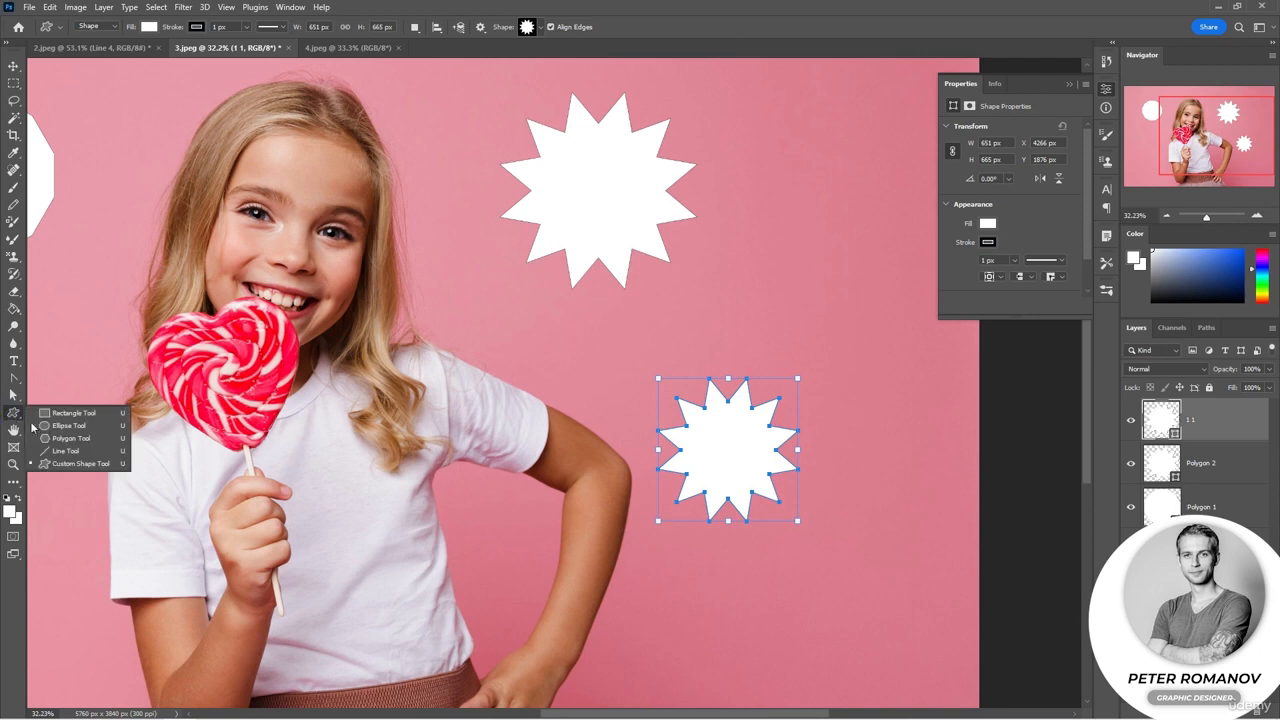
left_click(49, 438)
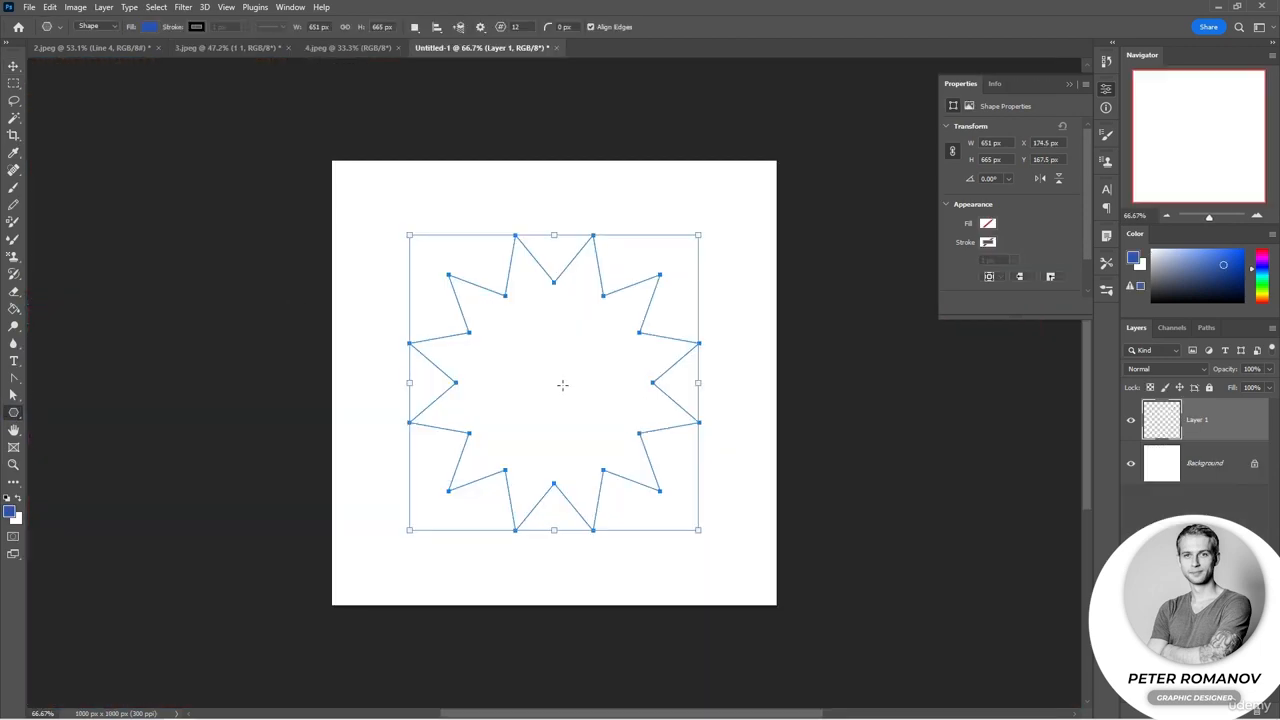
left_click_drag(562, 381, 418, 120)
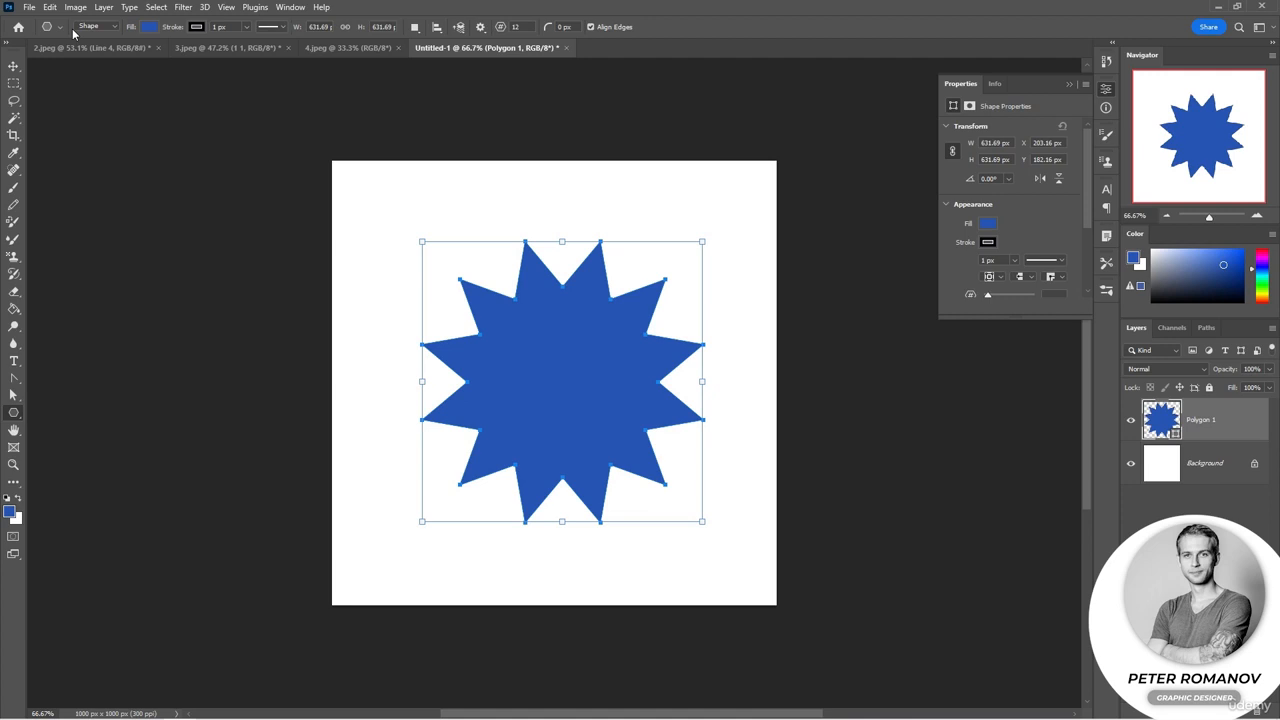
left_click(49, 7)
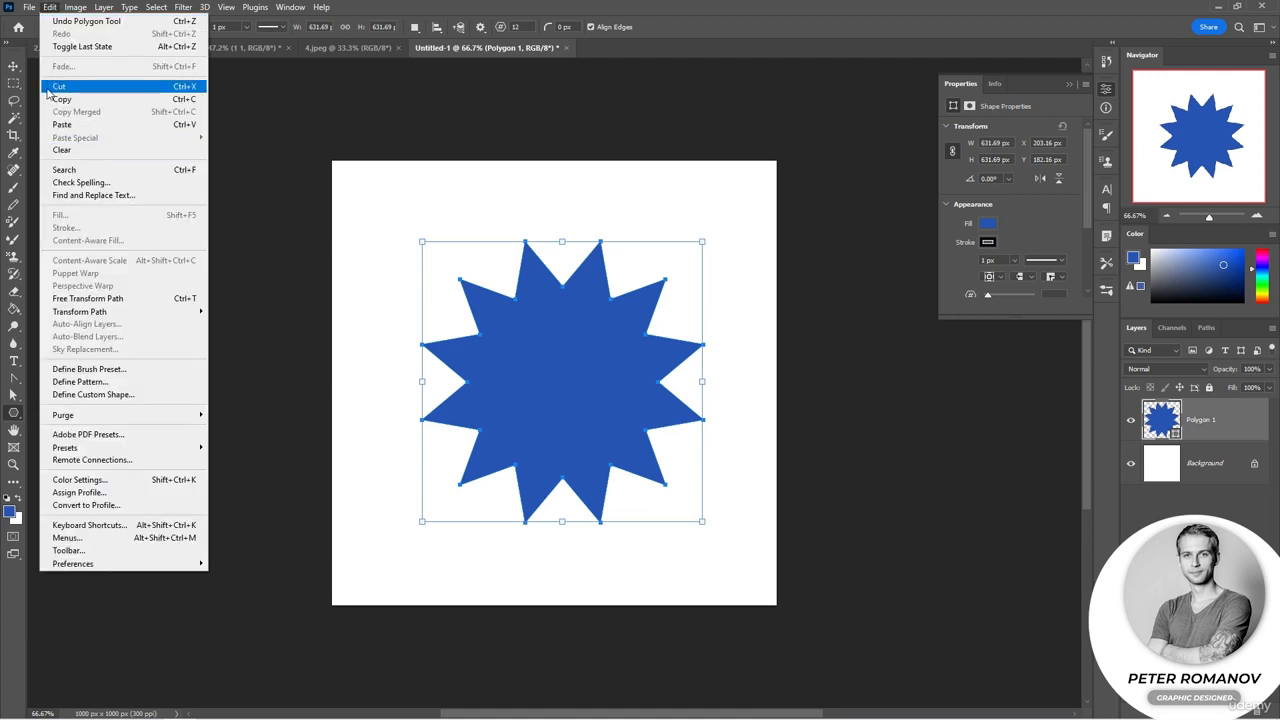
left_click(130, 382)
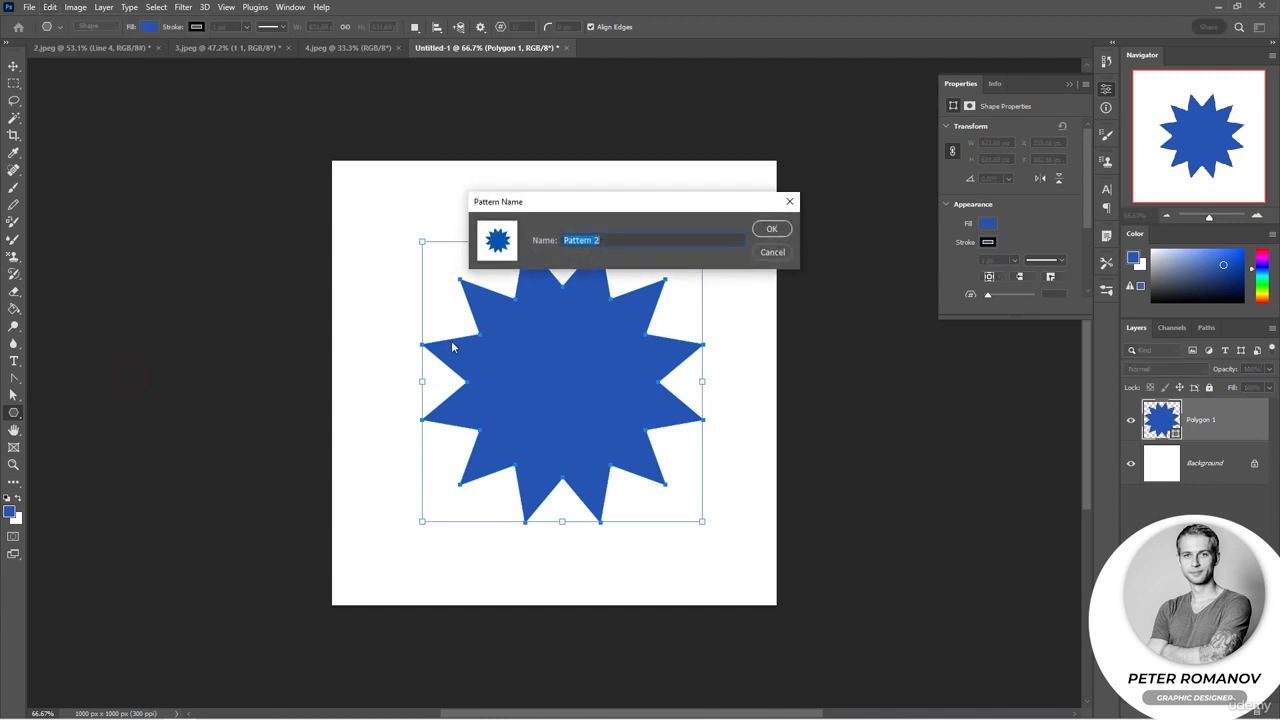
left_click(769, 228)
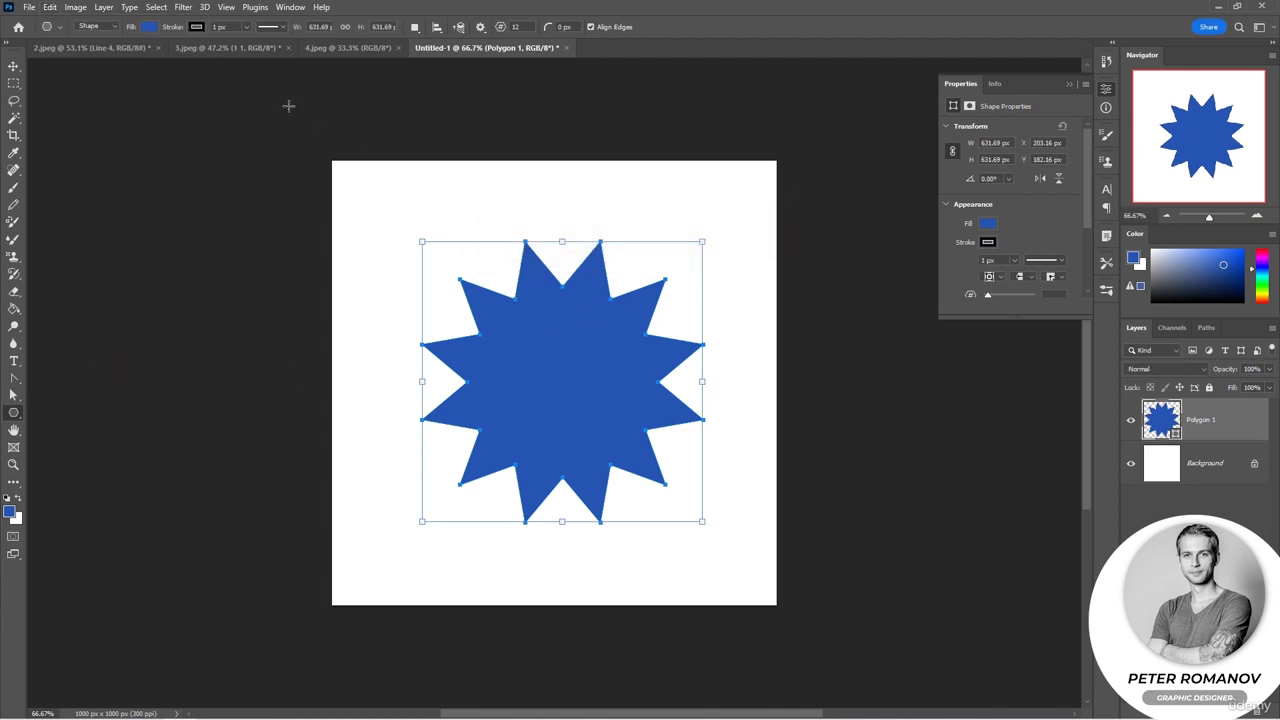
Step: Create a new document 5000 px wide and 5000 px high
left_click(32, 7)
left_click(48, 24)
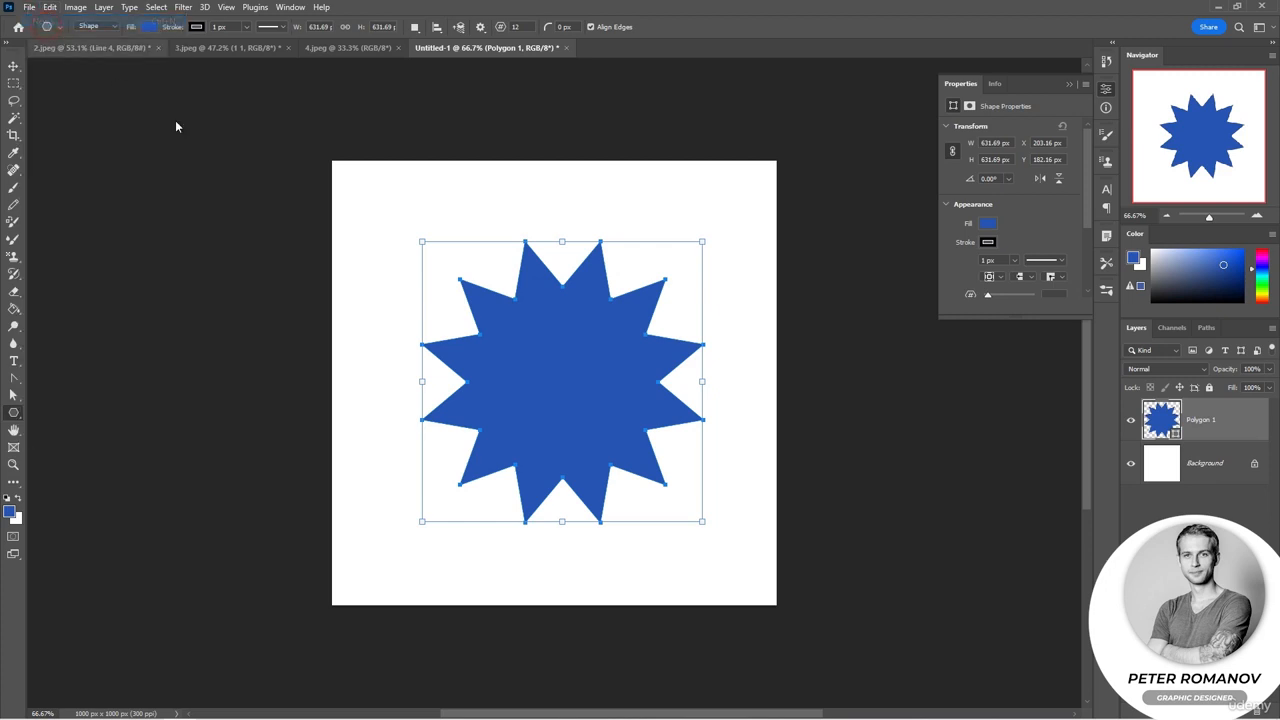
double_click(680, 205)
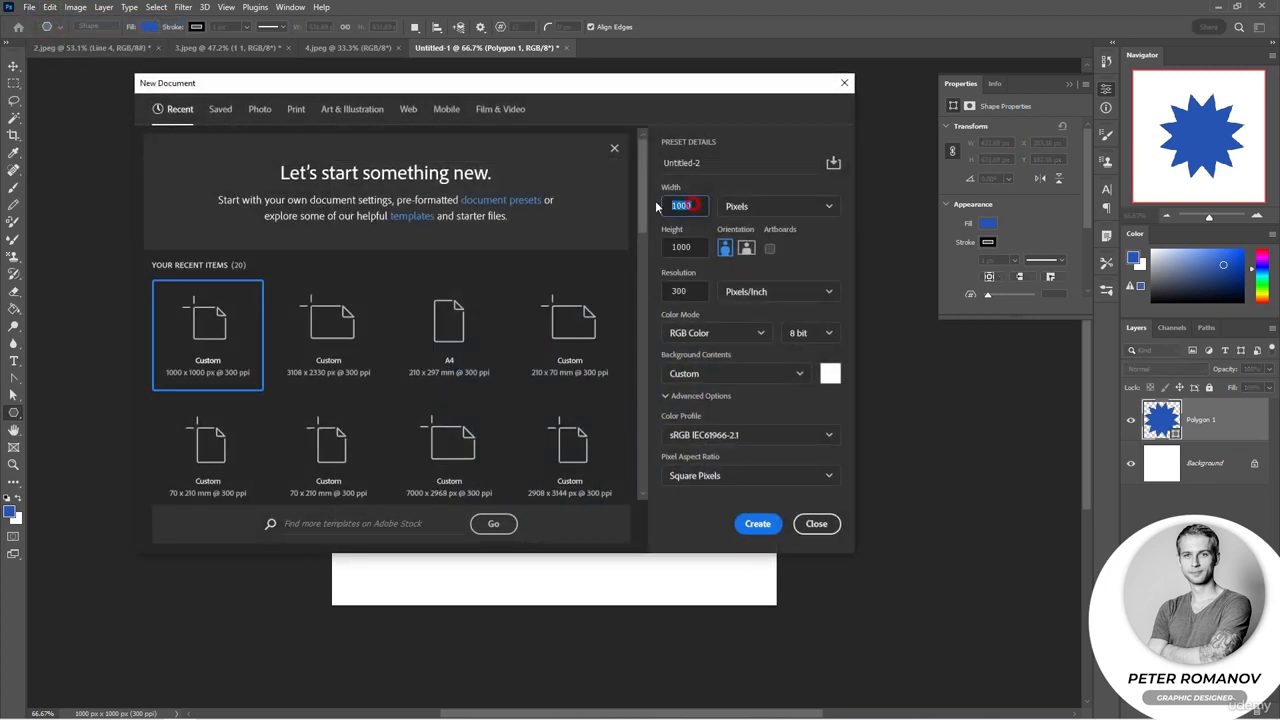
type("5000")
key("Tab")
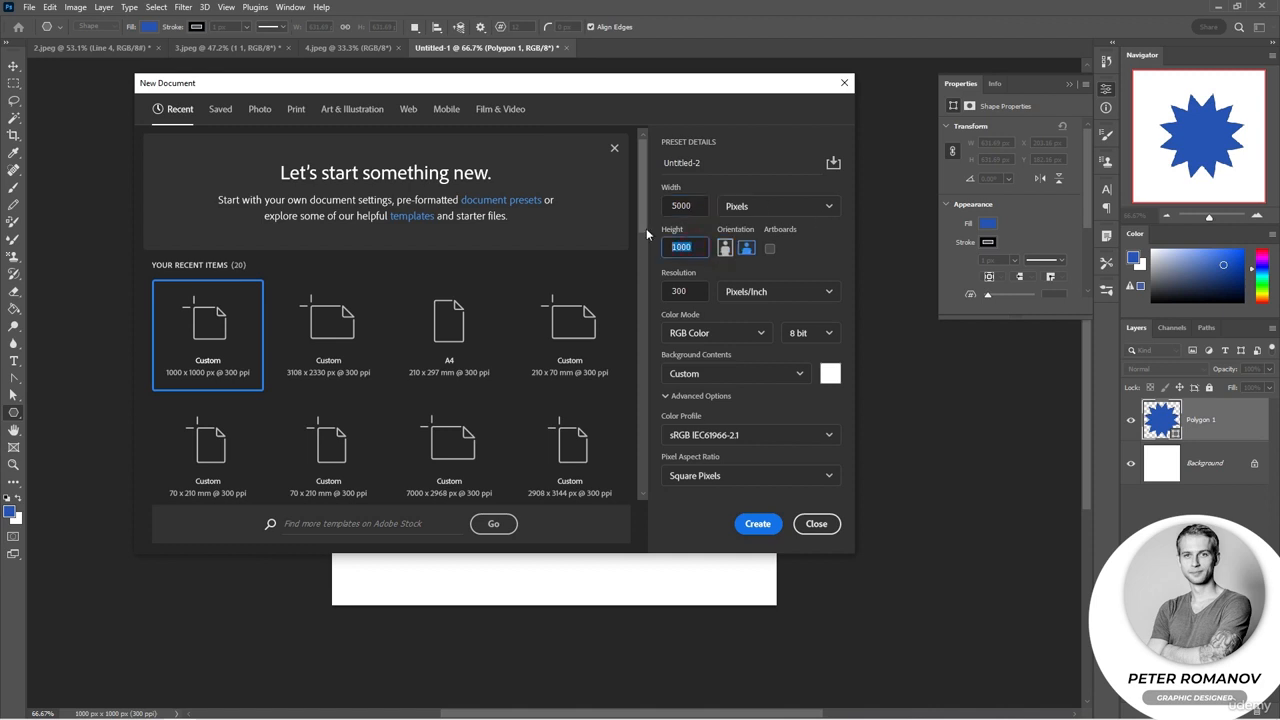
type("5000")
left_click(757, 523)
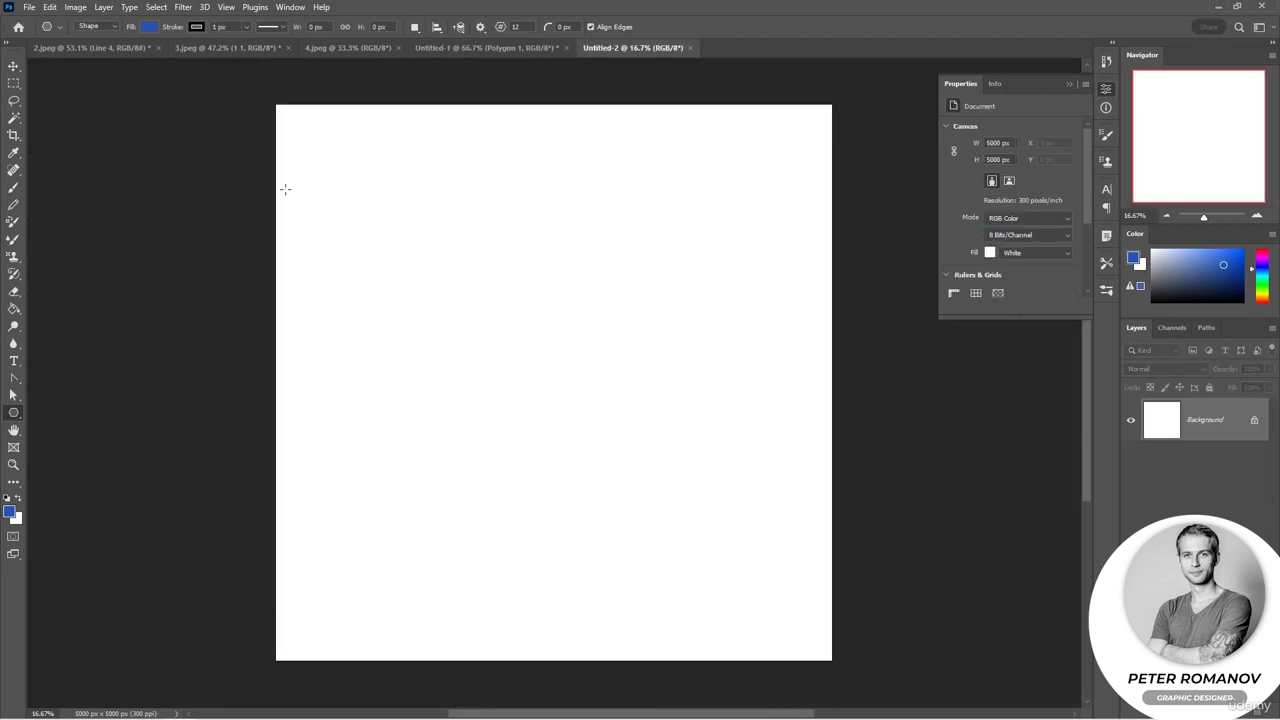
Step: Fill the new document with the blue star pattern using the Paint Bucket tool set to Pattern
left_click(14, 309)
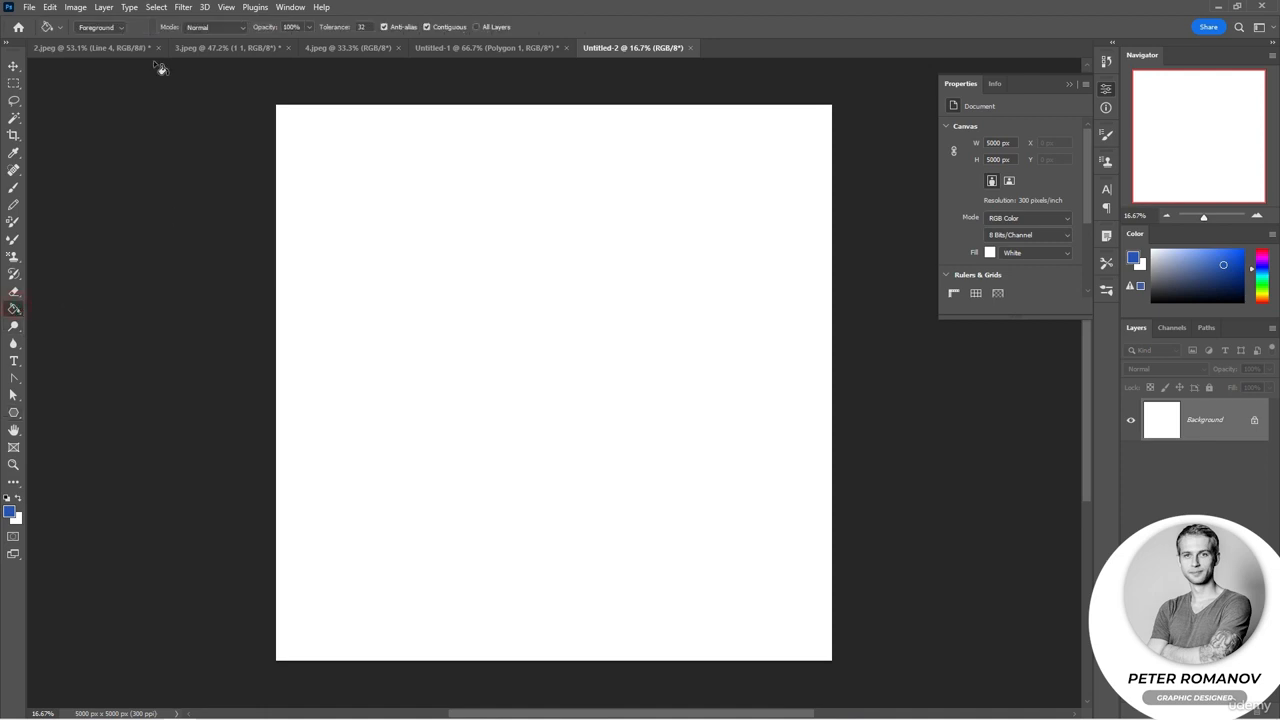
left_click(93, 28)
left_click(94, 49)
left_click(152, 29)
left_click_drag(210, 101, 210, 149)
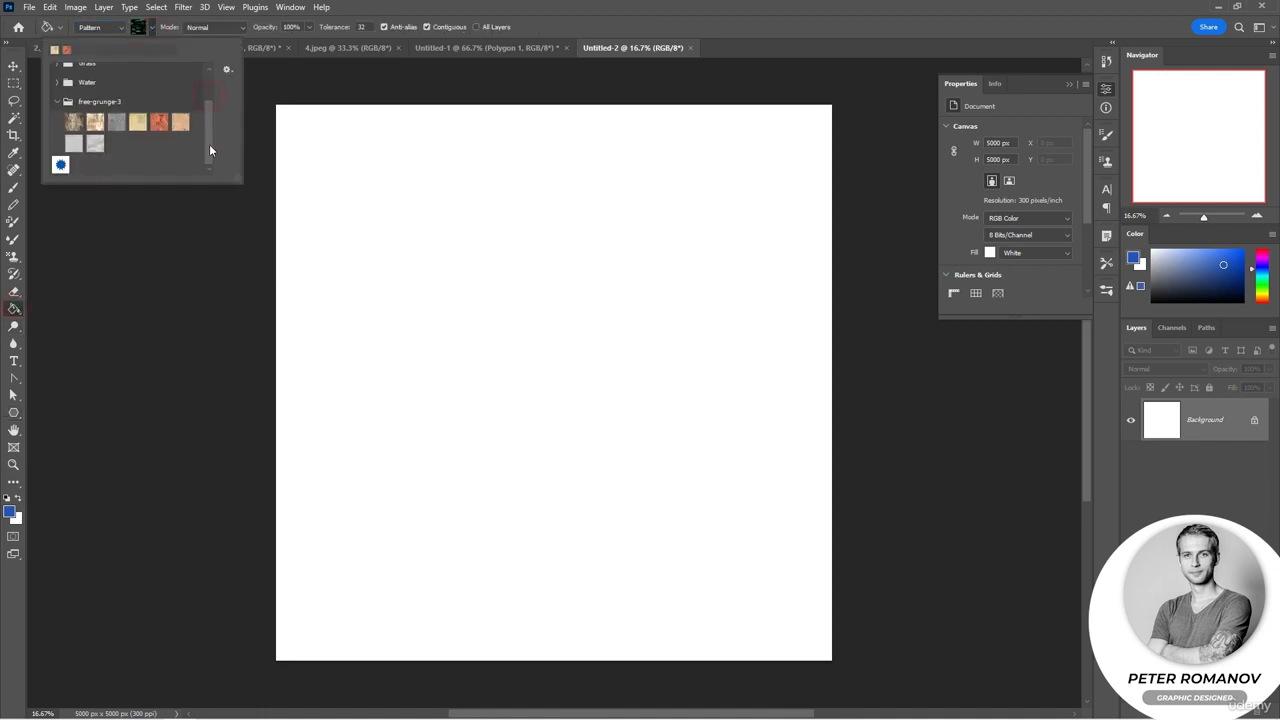
left_click(63, 168)
left_click(566, 204)
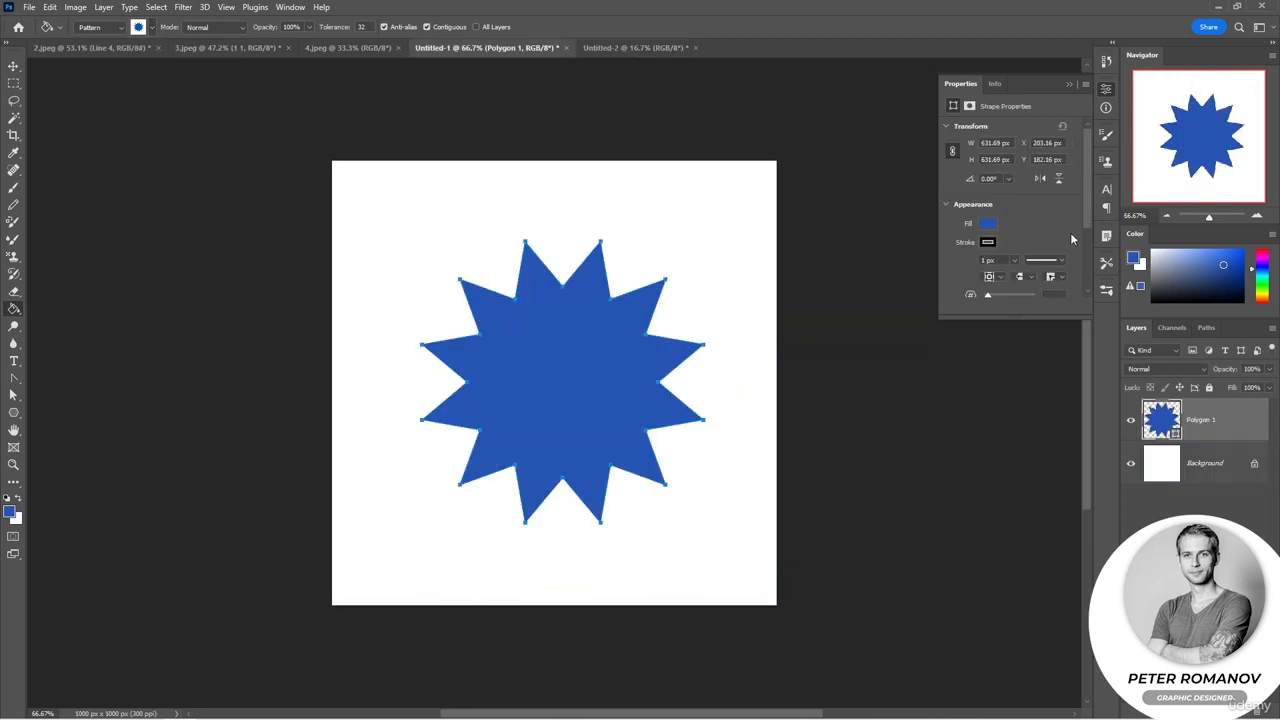
Step: Round the blue star's corners in Untitled-1 to about 18 px
scroll(1070, 232, "down", 3)
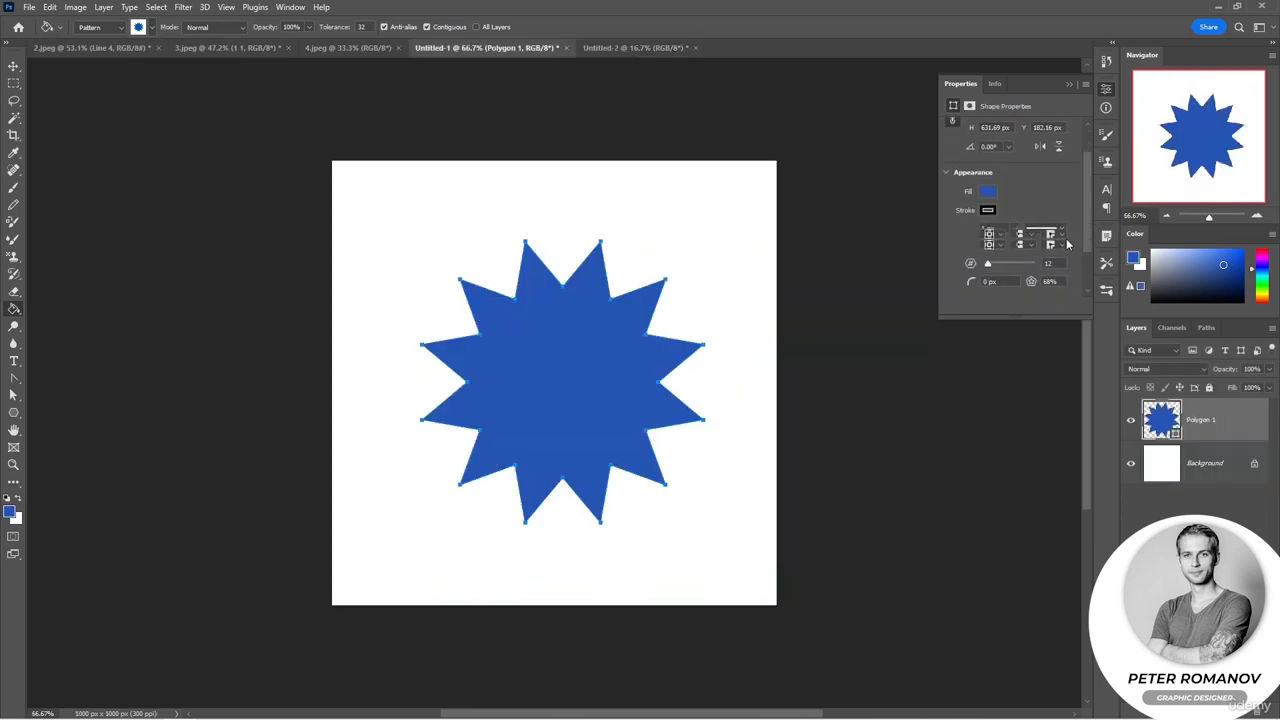
left_click_drag(966, 266, 1016, 267)
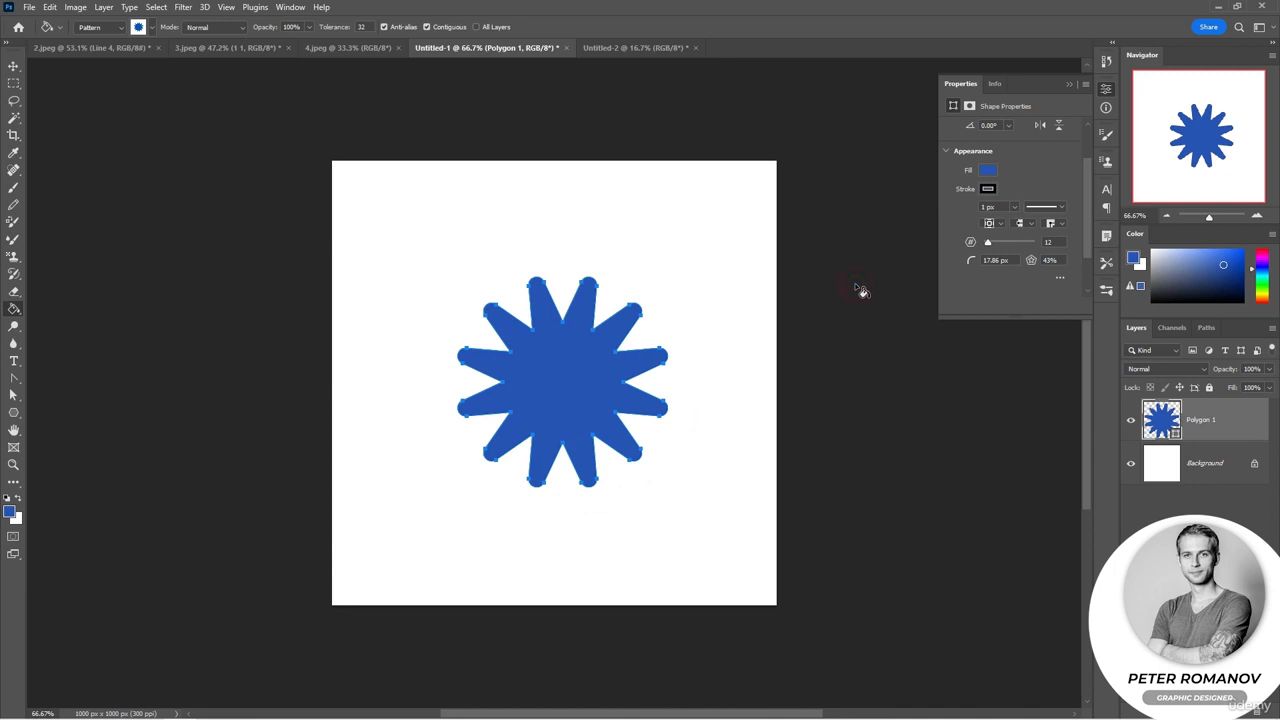
Step: Return to the 3.jpeg document and zoom out to view the whole photo
left_click(348, 48)
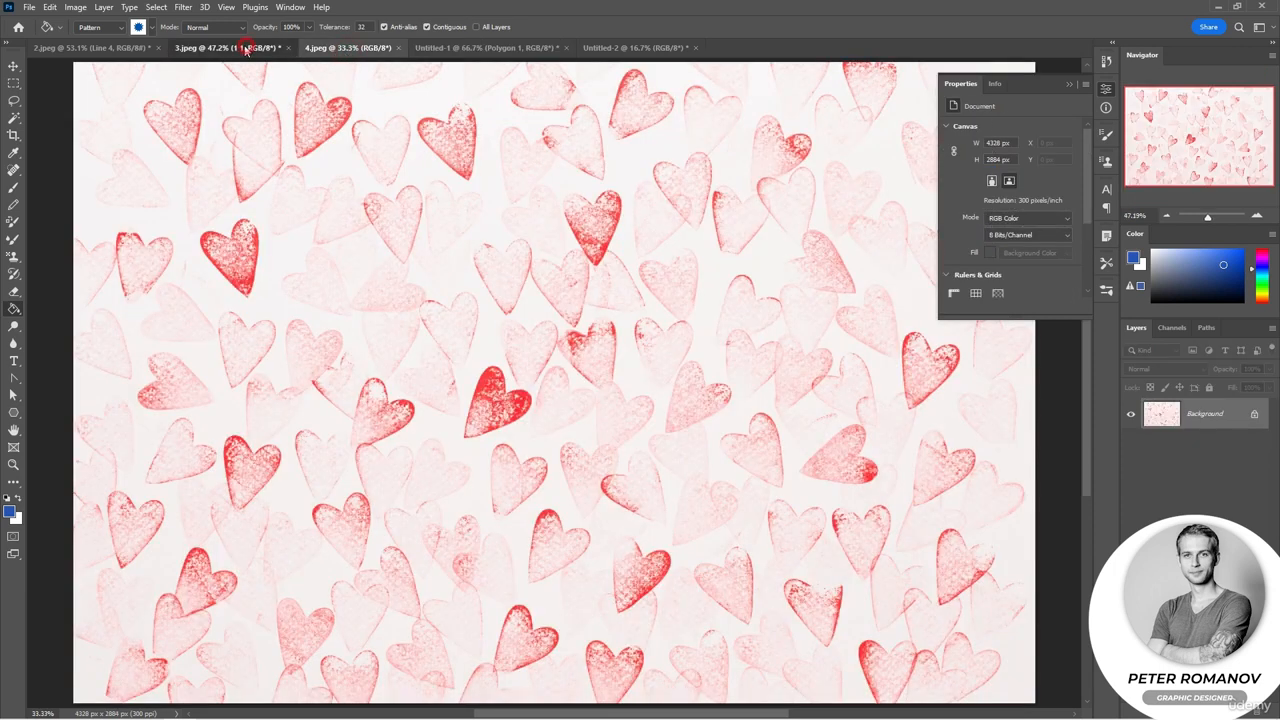
left_click(228, 48)
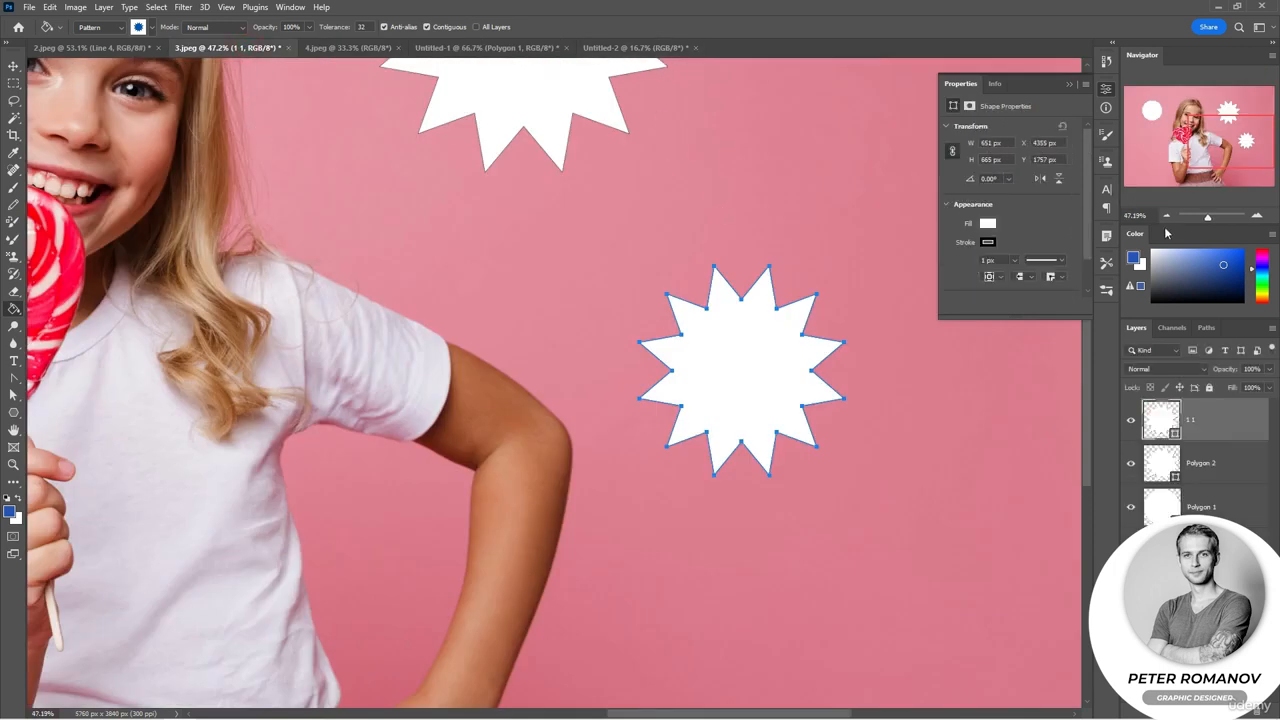
left_click(1166, 216)
left_click(1166, 216)
left_click(1166, 216)
key("ctrl+z")
key("ctrl+z")
key("ctrl+z")
key("ctrl+z")
key("ctrl+z")
key("ctrl+z")
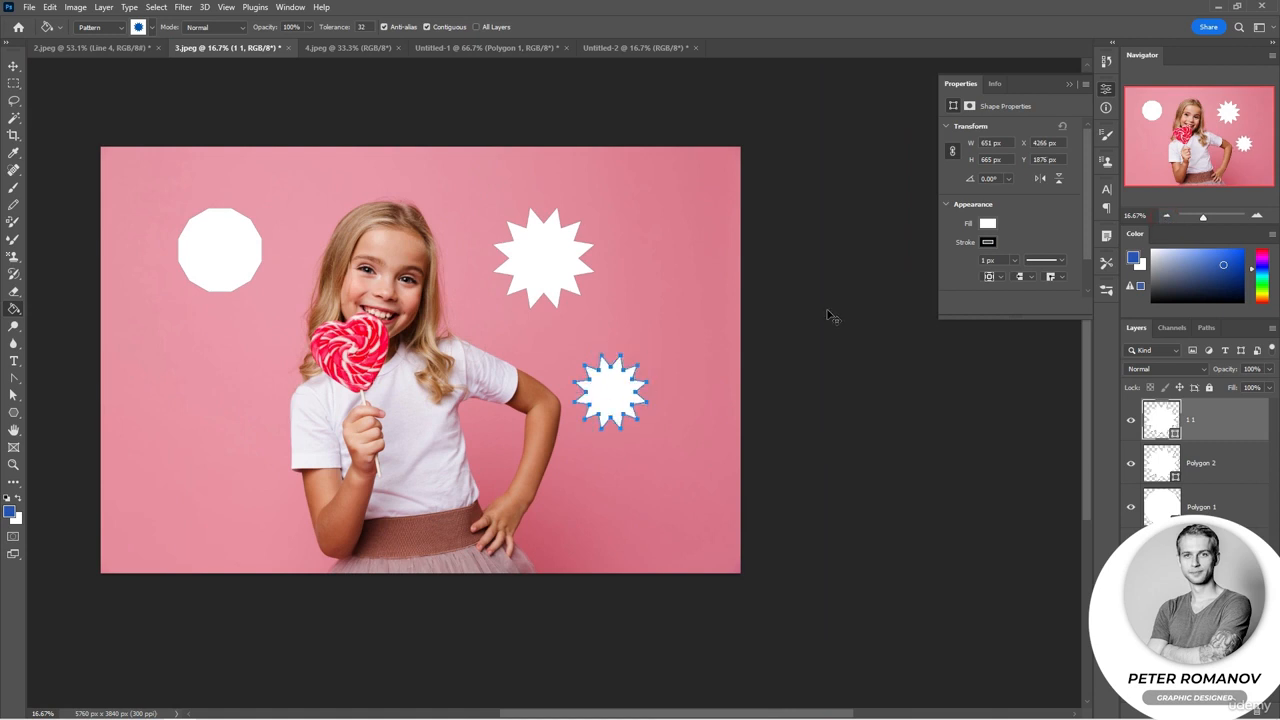
Step: Switch to the Custom Shape tool and browse the shape library folders and display options
left_click_drag(500, 343, 600, 343)
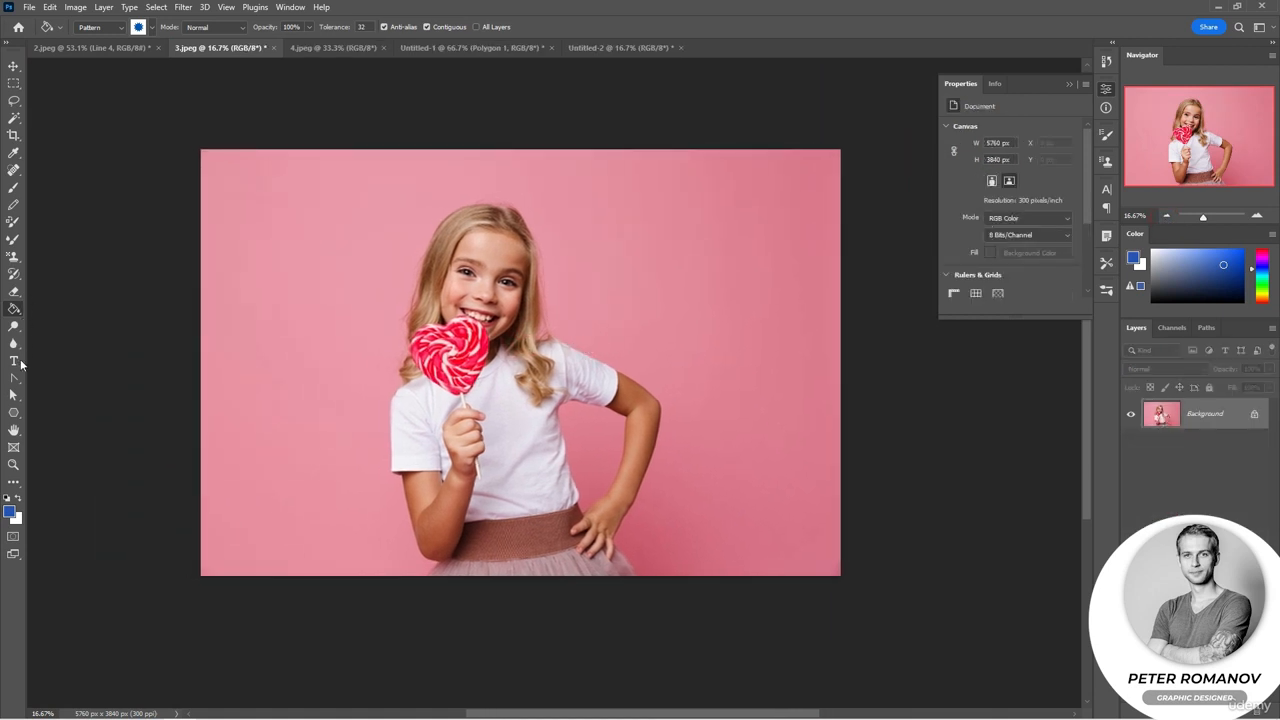
left_click(13, 412)
left_click(58, 465)
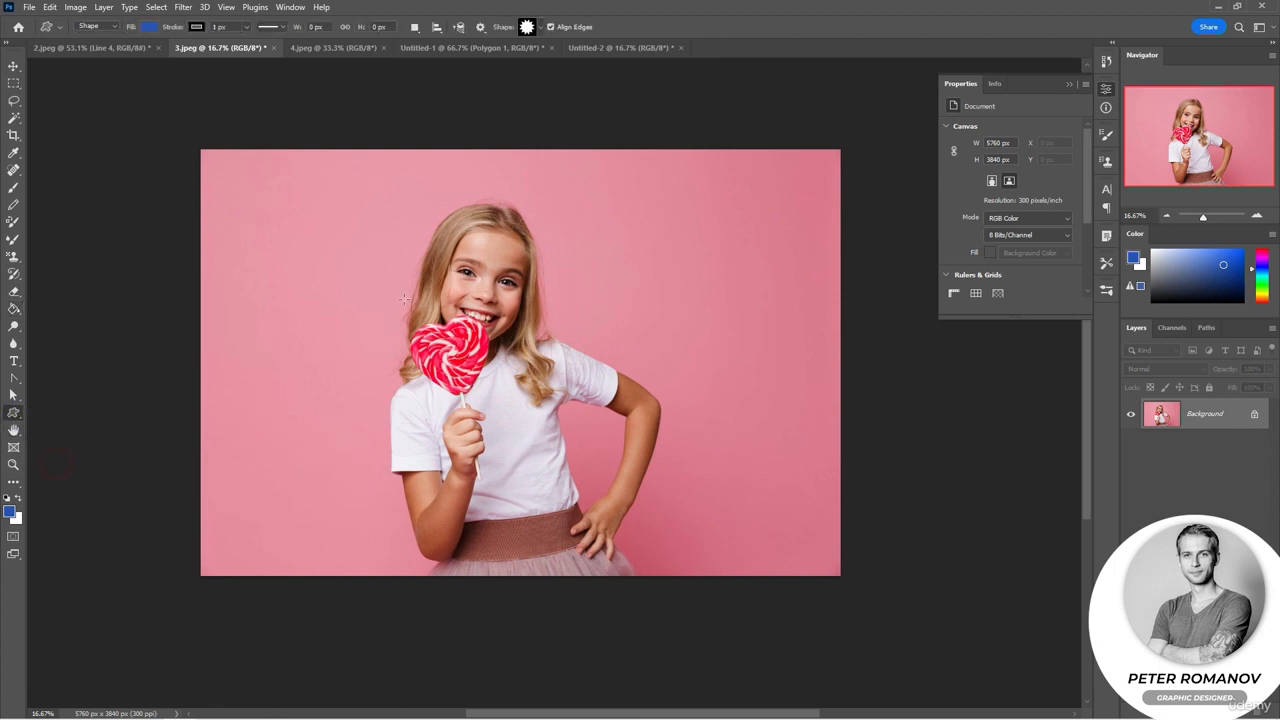
left_click(540, 30)
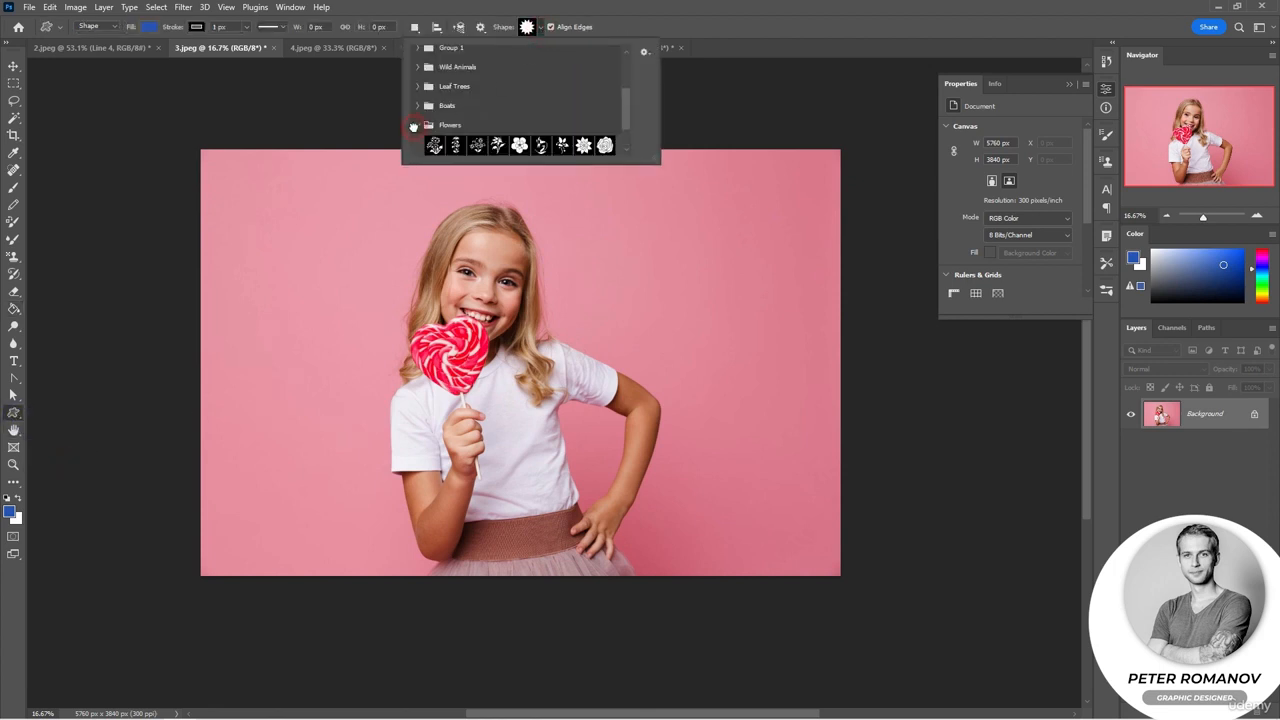
scroll(506, 130, "down", 2)
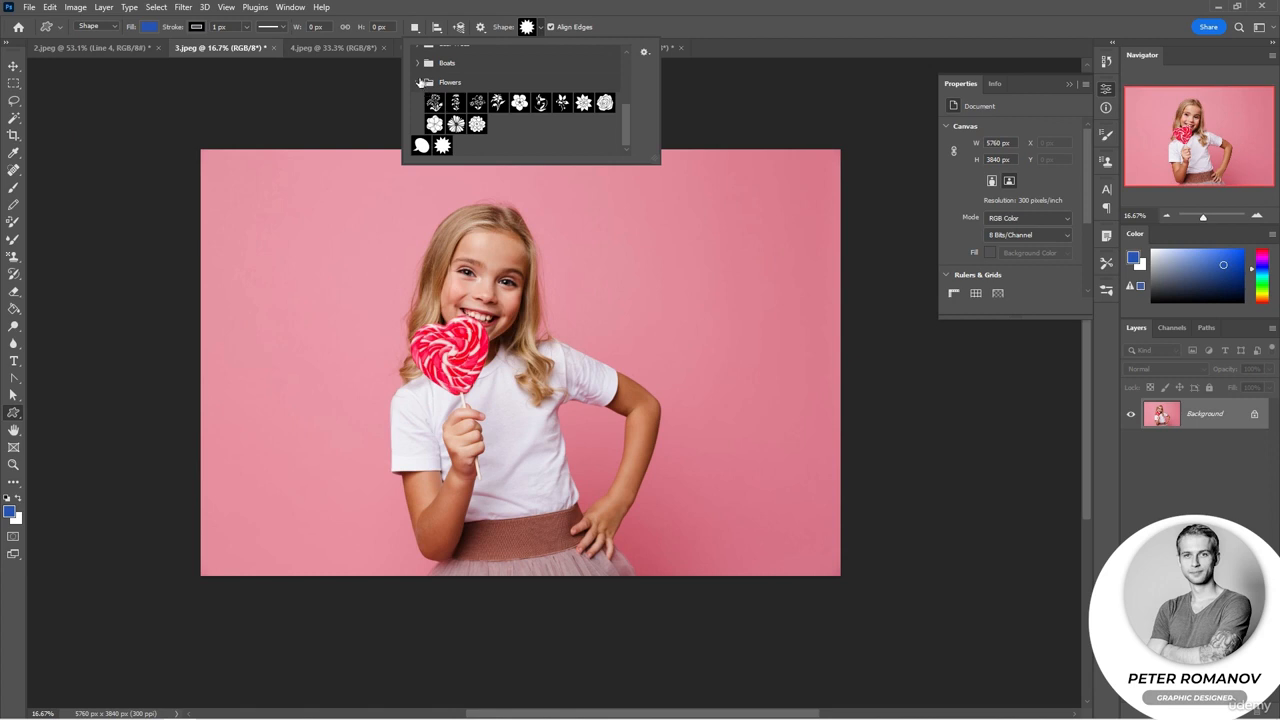
left_click(417, 66)
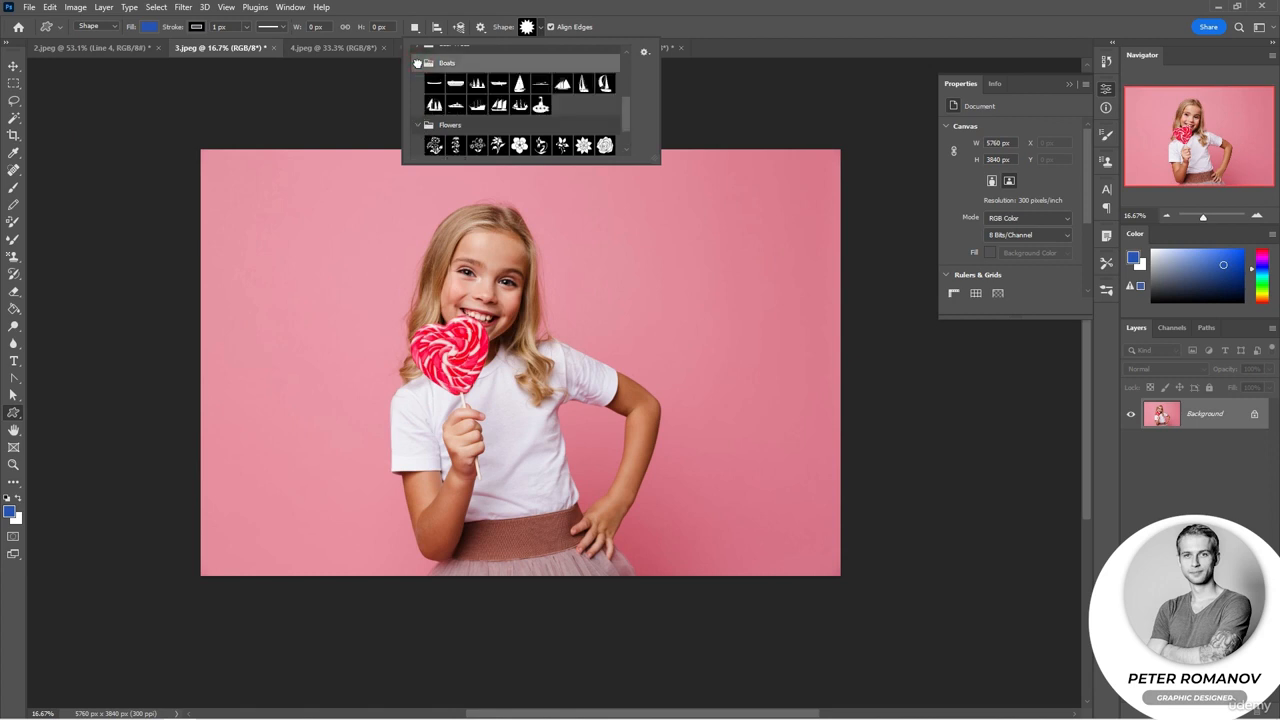
left_click(417, 66)
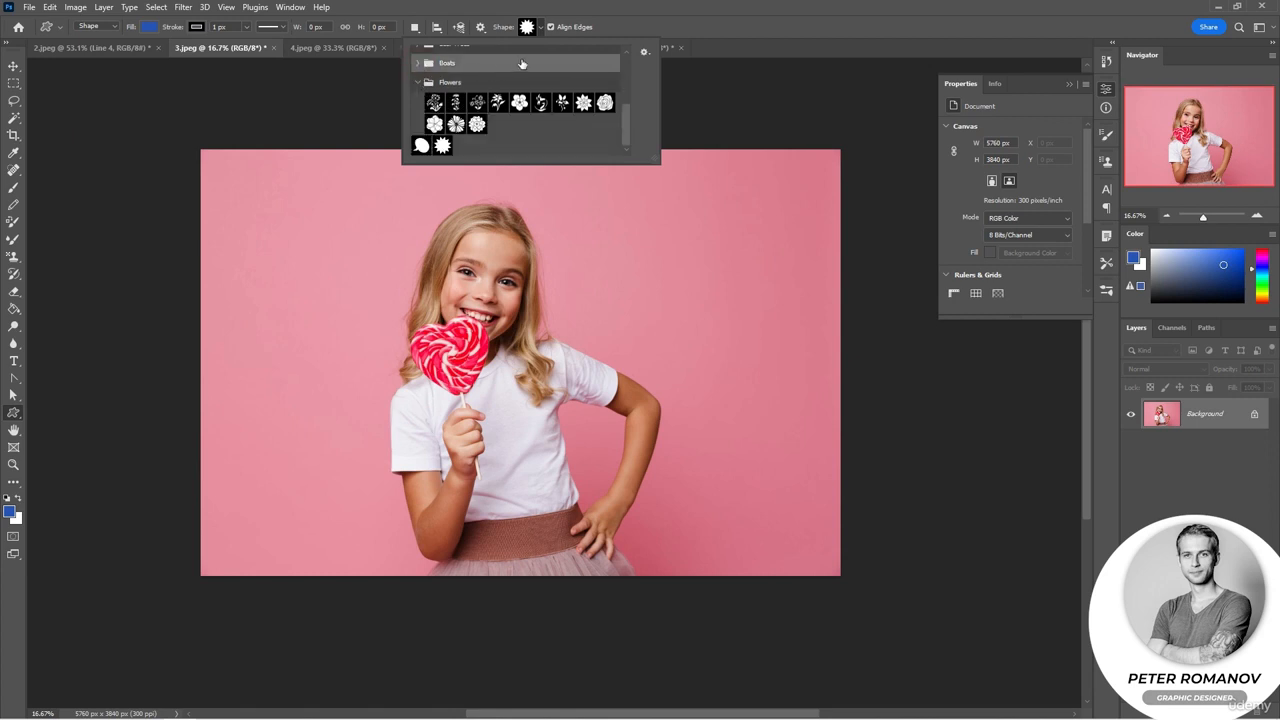
left_click(642, 53)
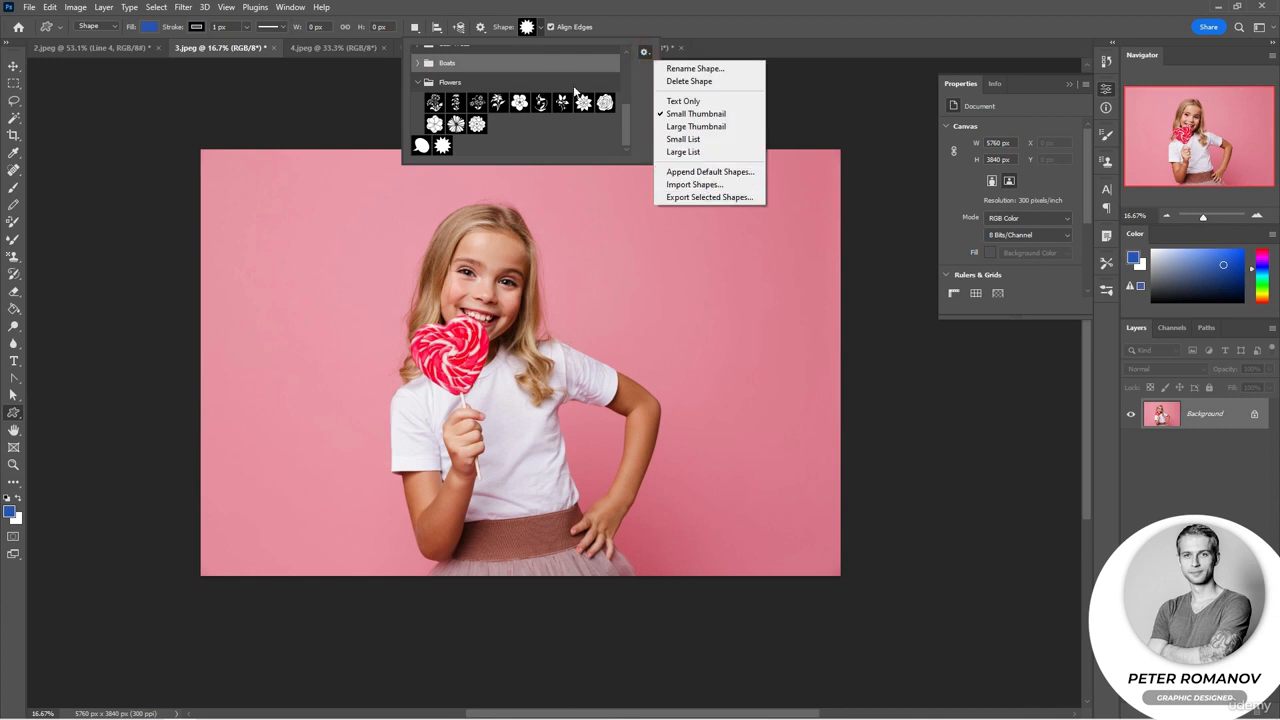
left_click(635, 133)
scroll(480, 142, "up", 2)
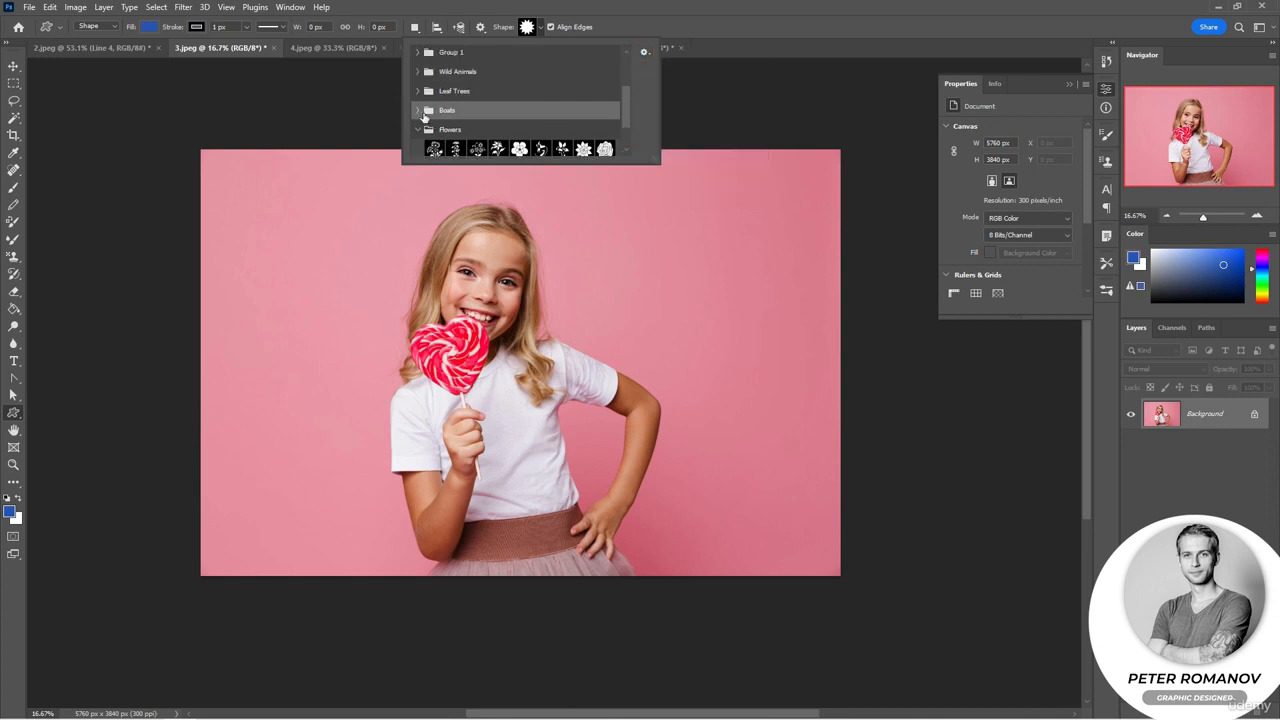
left_click(417, 113)
scroll(417, 105, "down", 1)
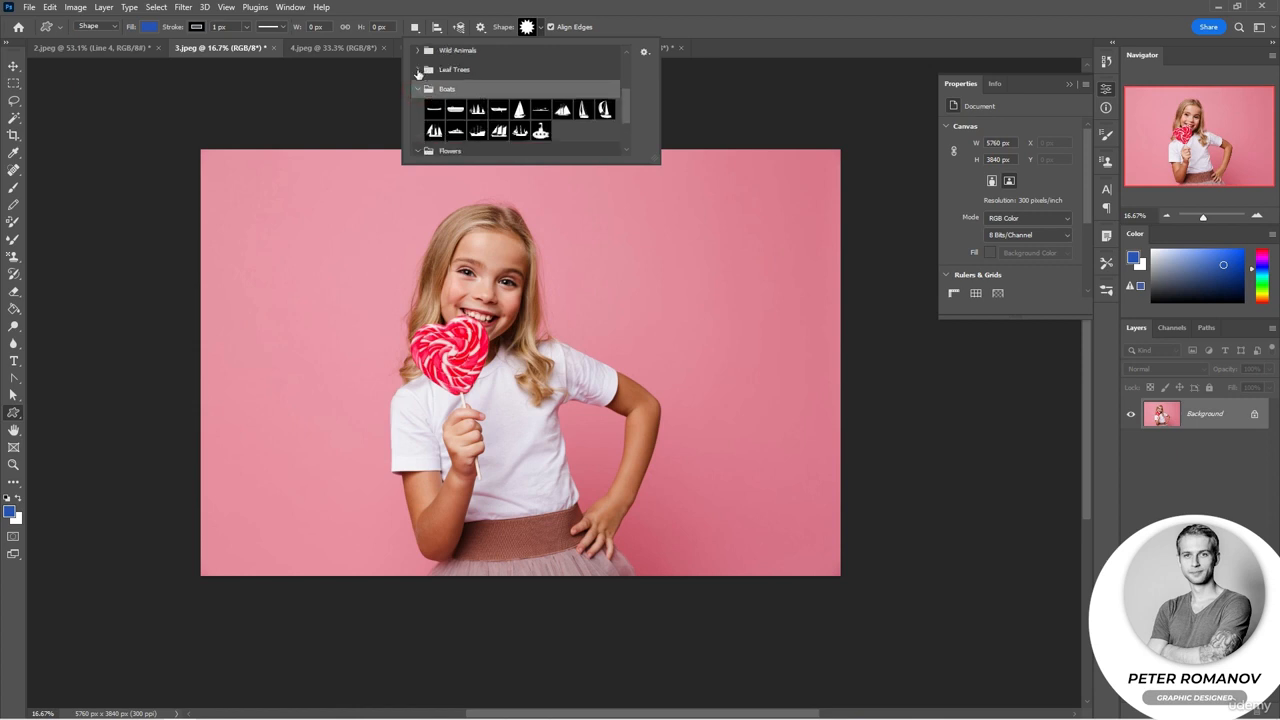
left_click(417, 70)
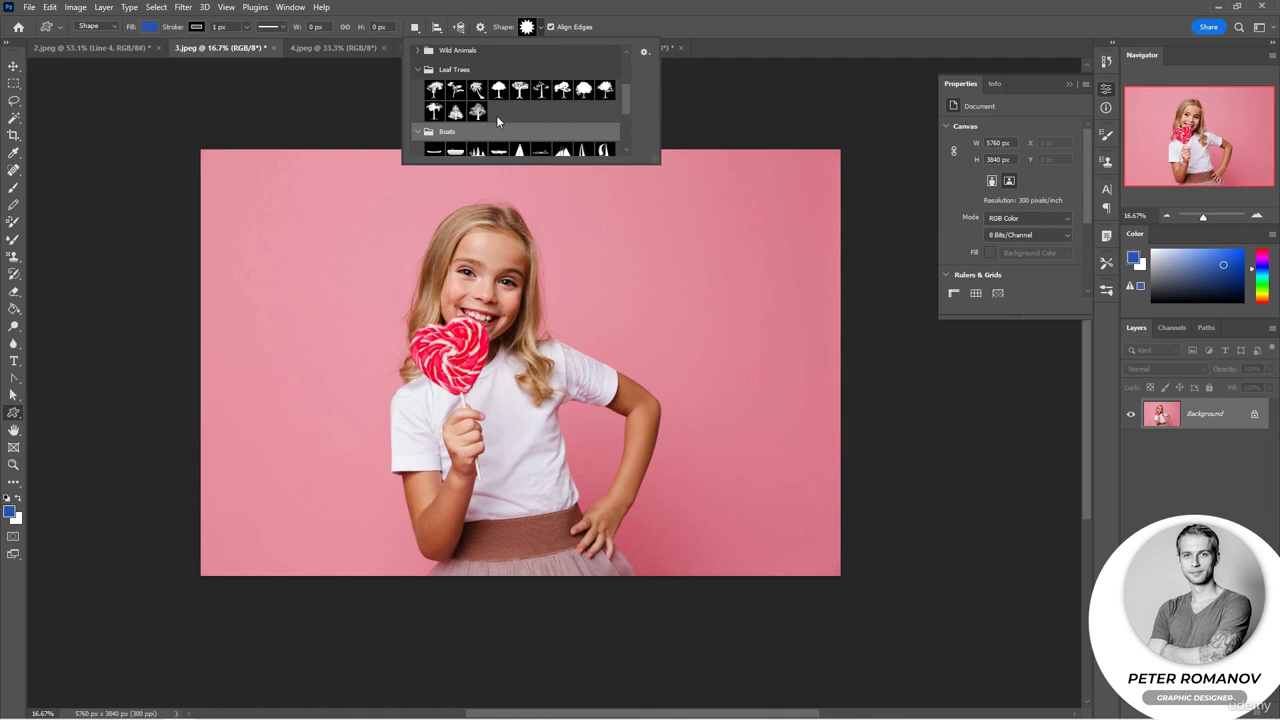
scroll(508, 119, "down", 1)
scroll(510, 121, "down", 3)
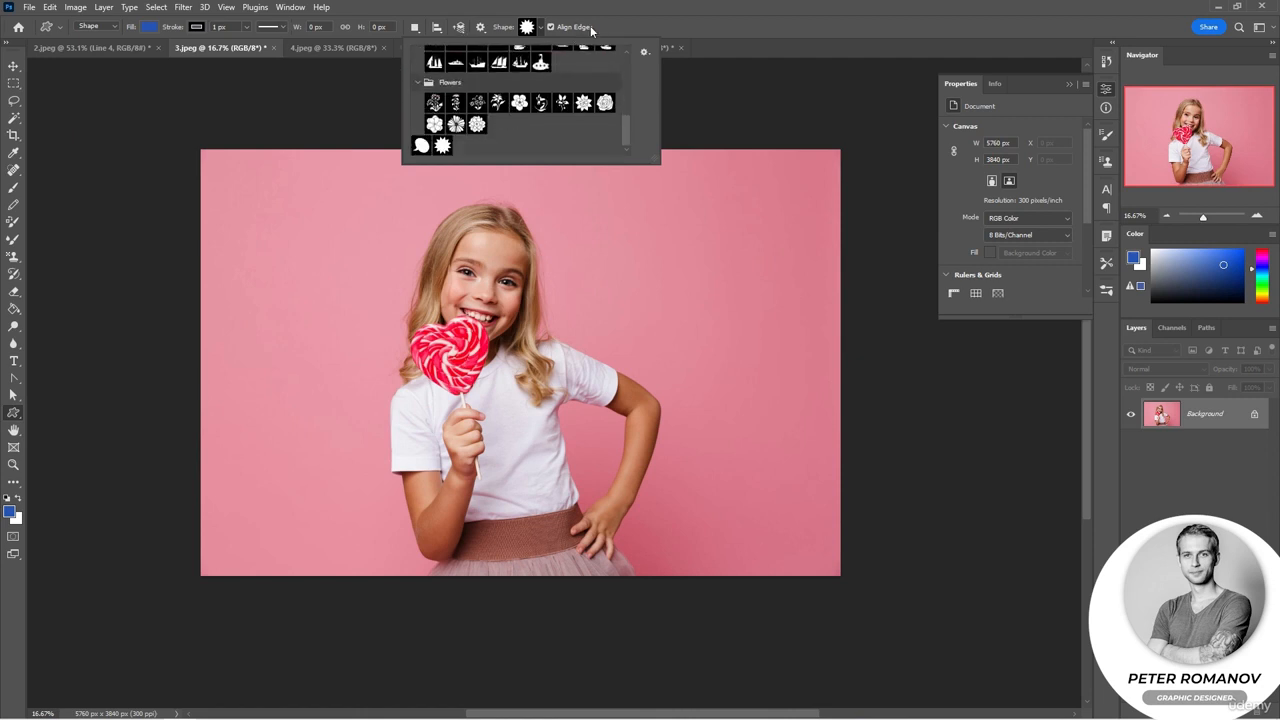
left_click(644, 52)
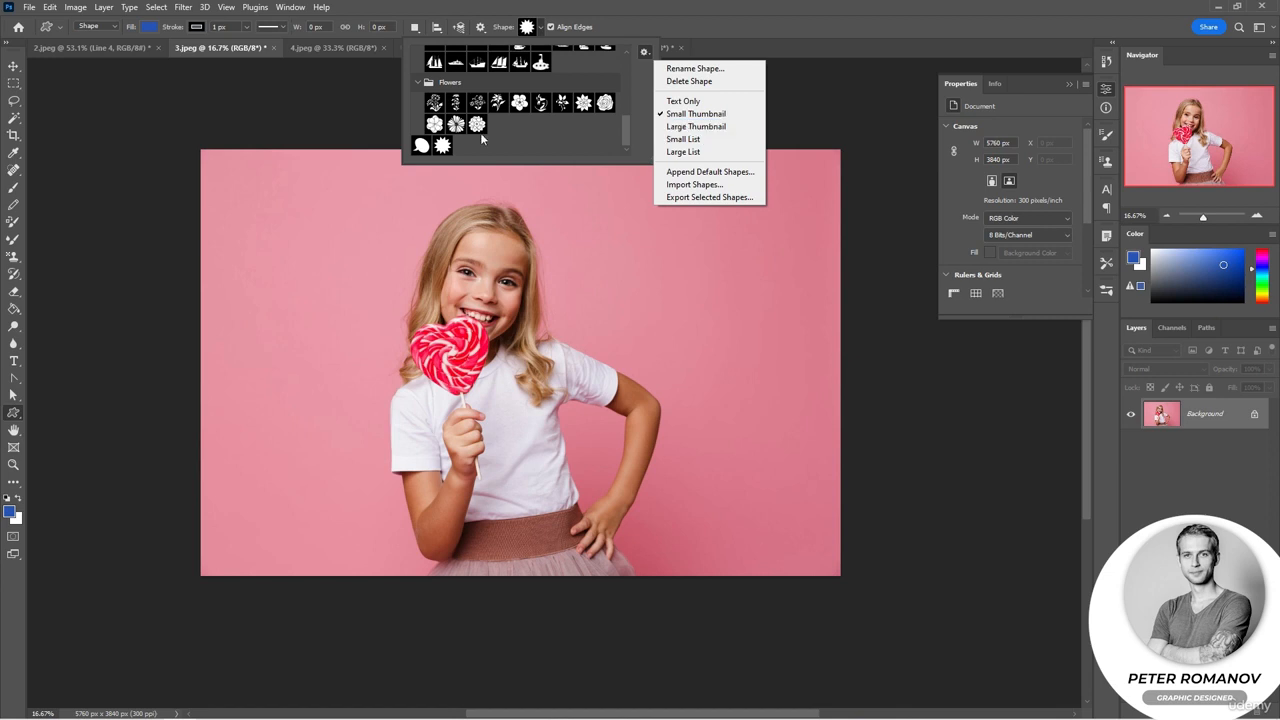
Step: Draw a blue flower custom shape about 755 × 800 px on the photo's right side
left_click(434, 123)
left_click_drag(775, 324, 691, 237)
scroll(766, 290, "up", 3)
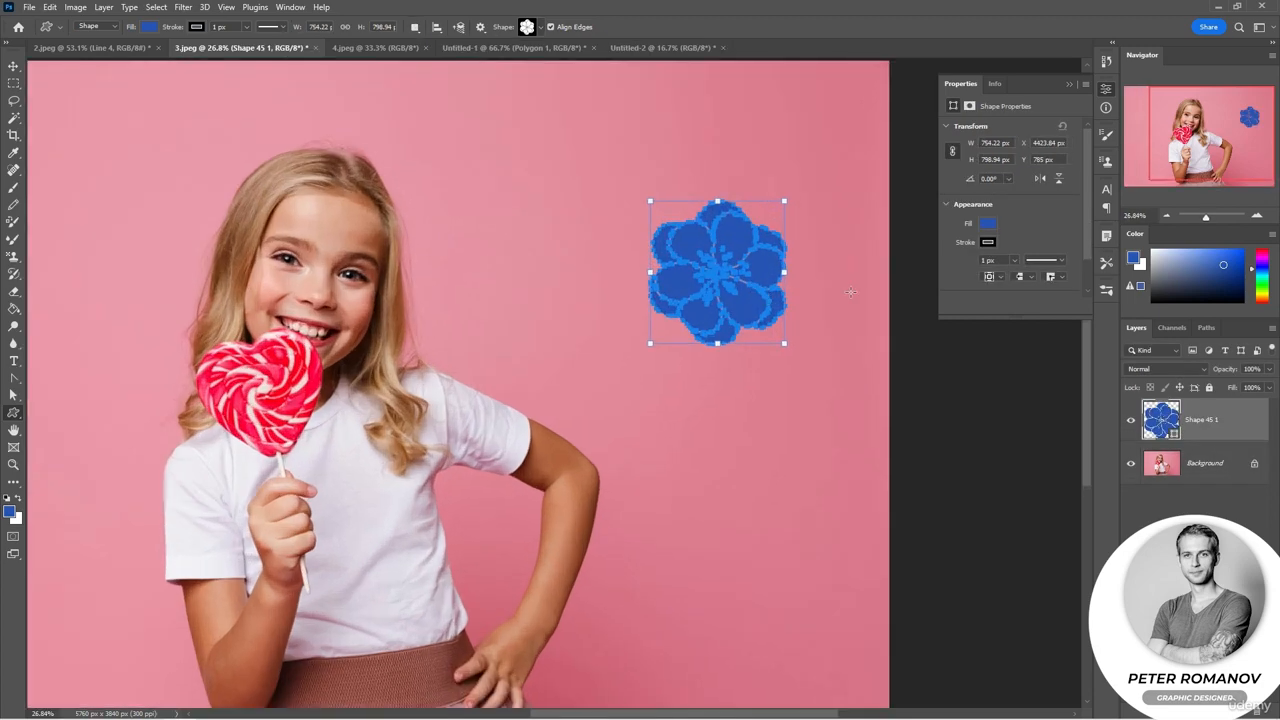
key("Escape")
Step: Add three more flower shapes around the girl and undo all three
scroll(281, 234, "down", 3)
left_click_drag(246, 232, 222, 207)
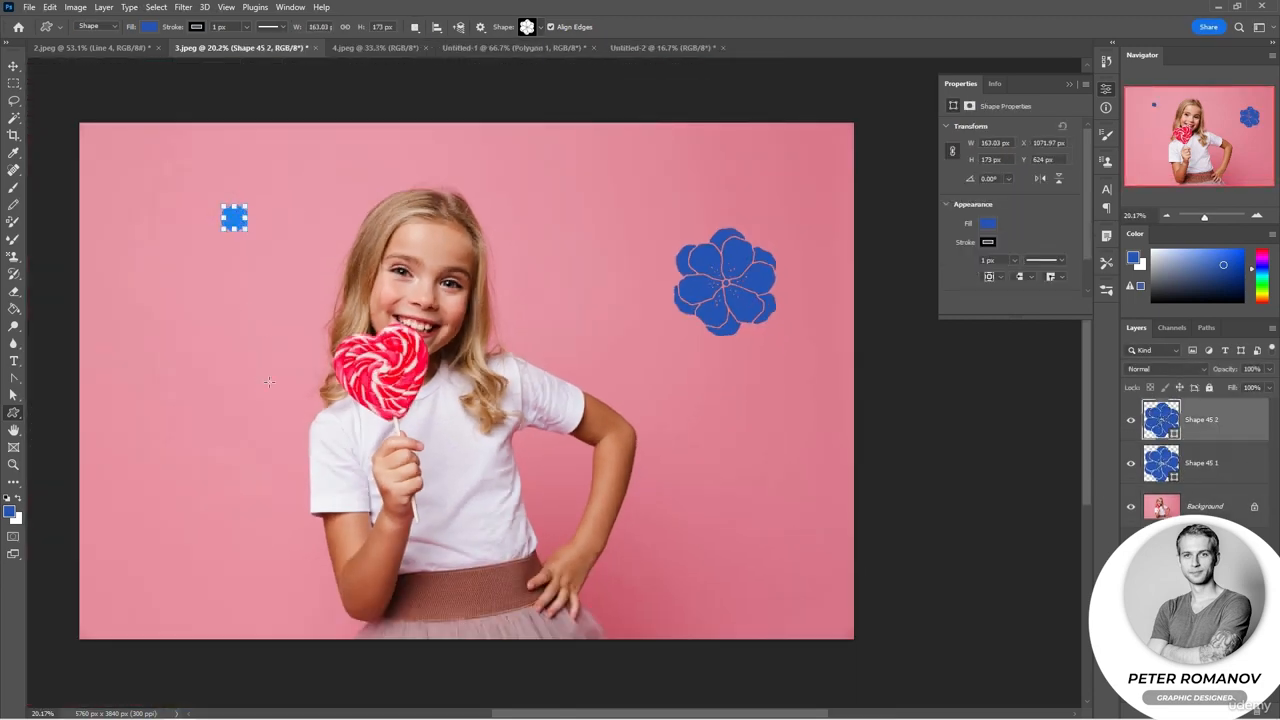
left_click_drag(268, 381, 174, 283)
left_click_drag(222, 430, 277, 487)
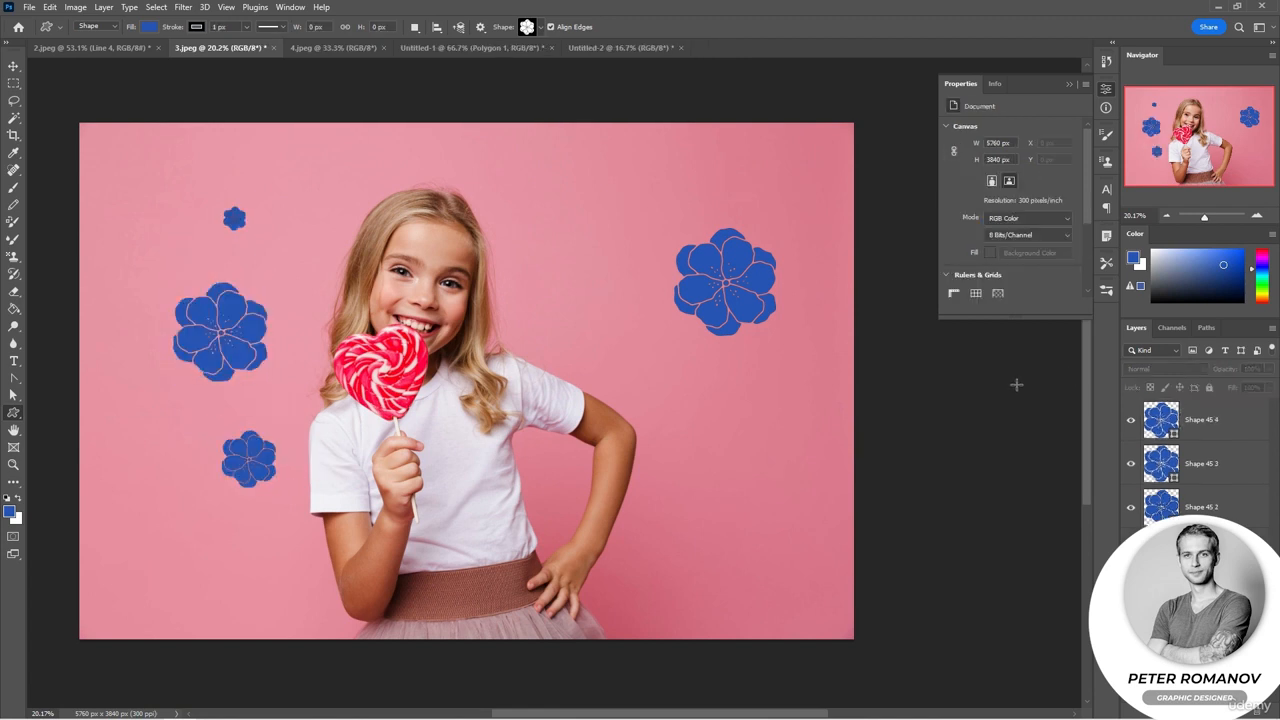
key("ctrl+z")
key("ctrl+z")
key("ctrl+z")
key("ctrl+z")
Step: Draw a large flower path over the girl in Path mode, enlarge it, and apply it as a vector mask on the photo layer
left_click(88, 26)
left_click(90, 44)
left_click_drag(204, 158, 651, 632)
left_click_drag(651, 159, 664, 139)
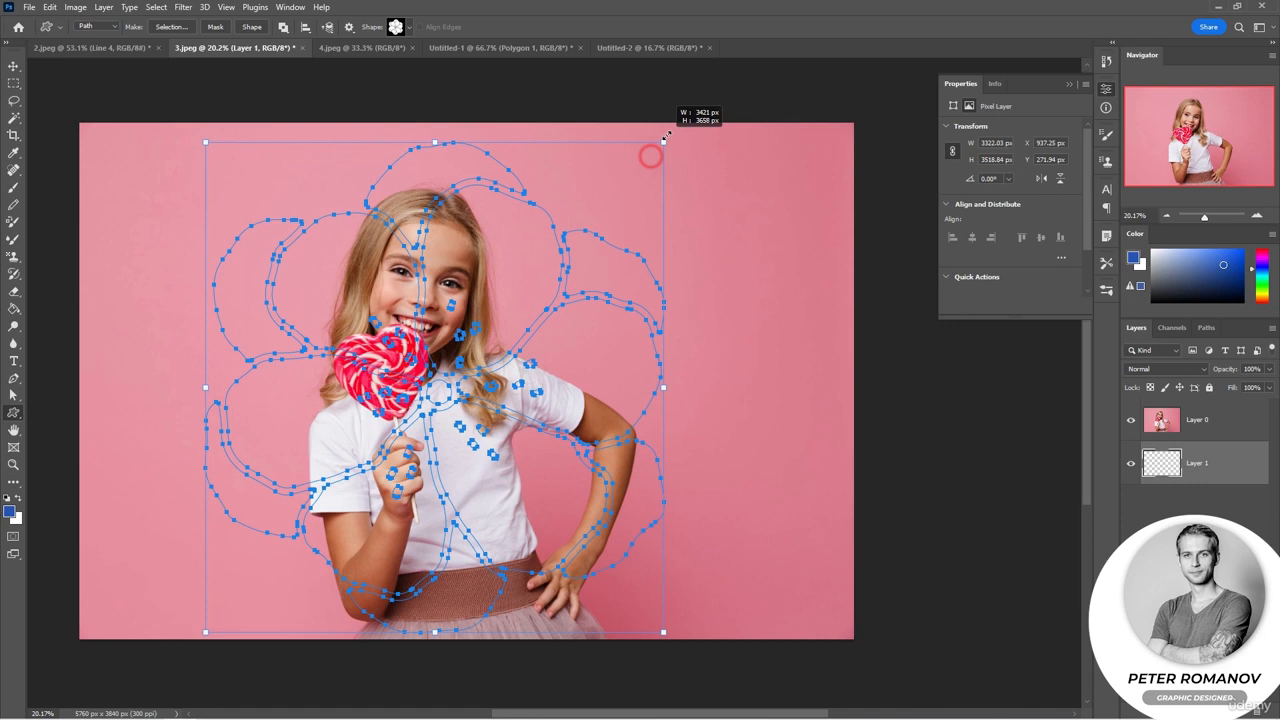
left_click_drag(664, 140, 674, 129)
left_click_drag(205, 387, 192, 380)
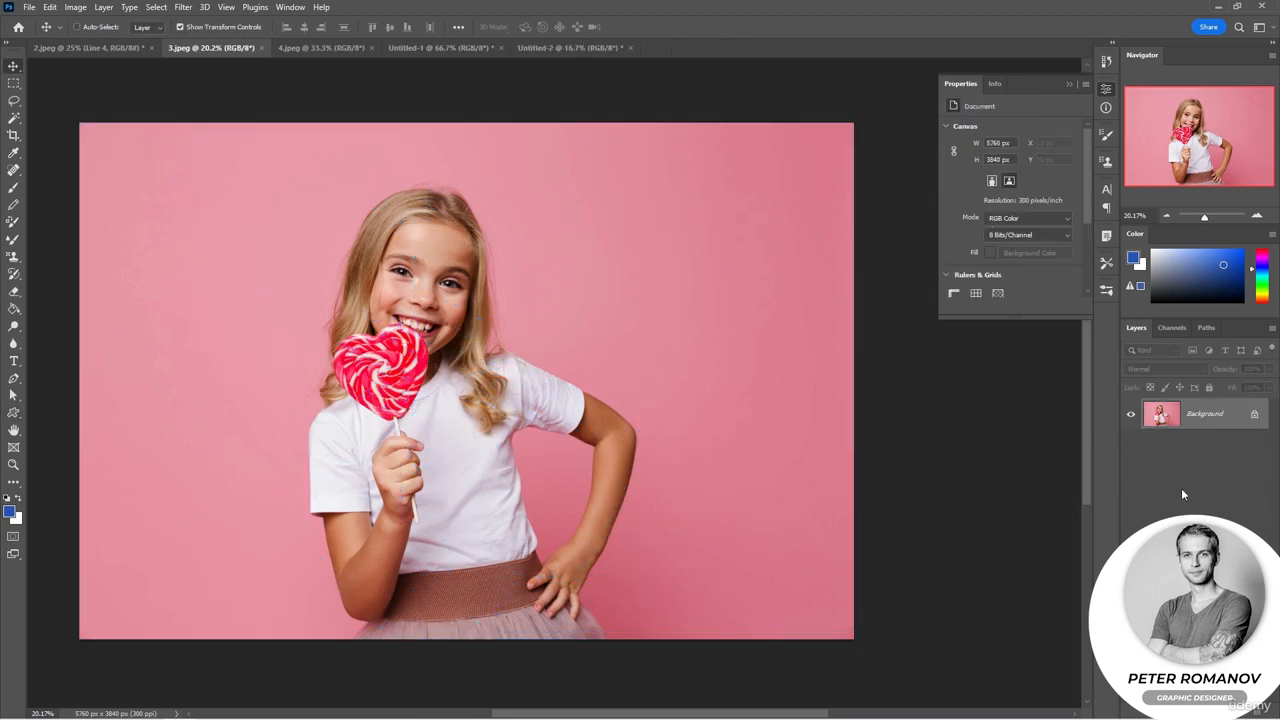
key("ctrl+z")
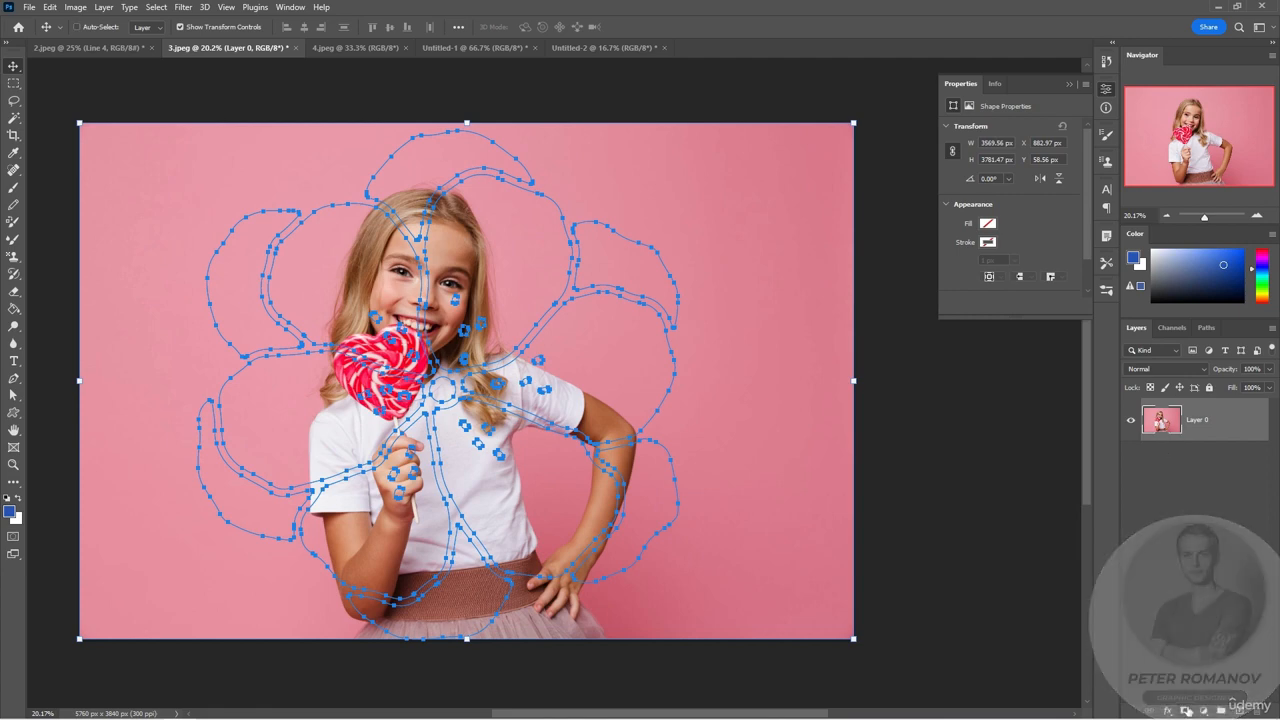
left_click(1186, 711, "ctrl")
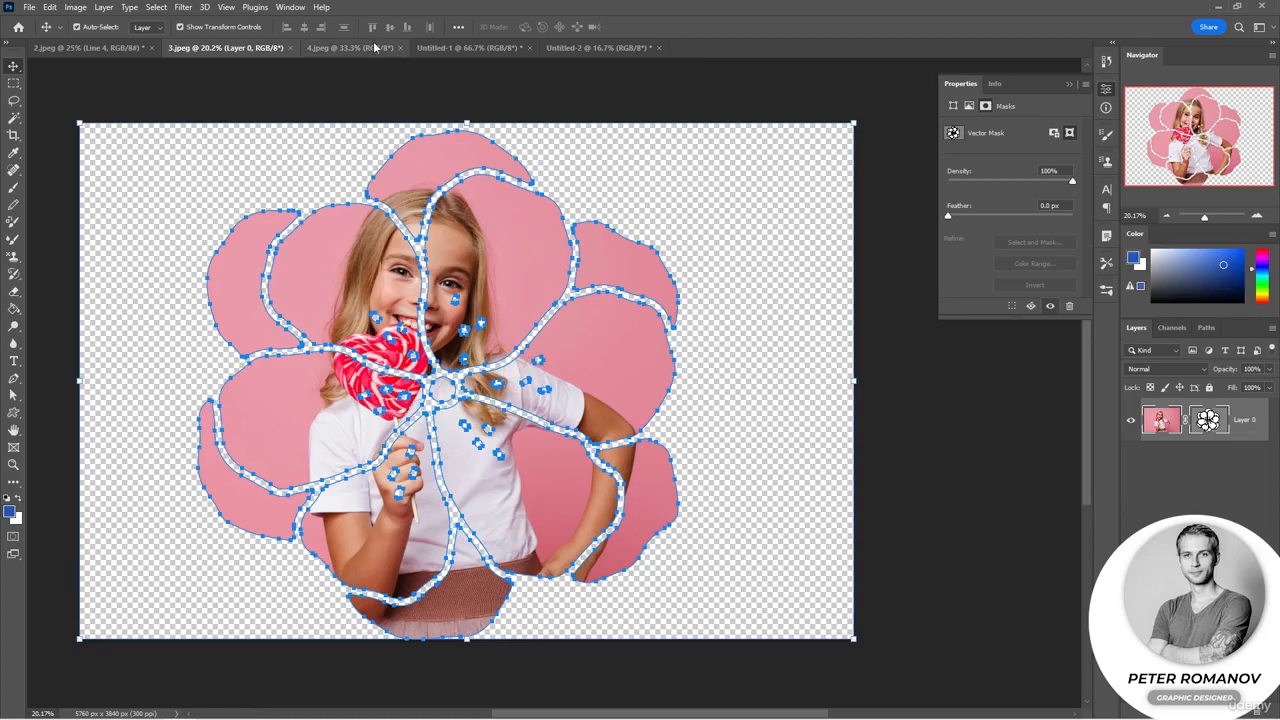
Step: Paste the hearts image from 4.jpeg beneath the masked photo and stretch it to fill the canvas
left_click(375, 48)
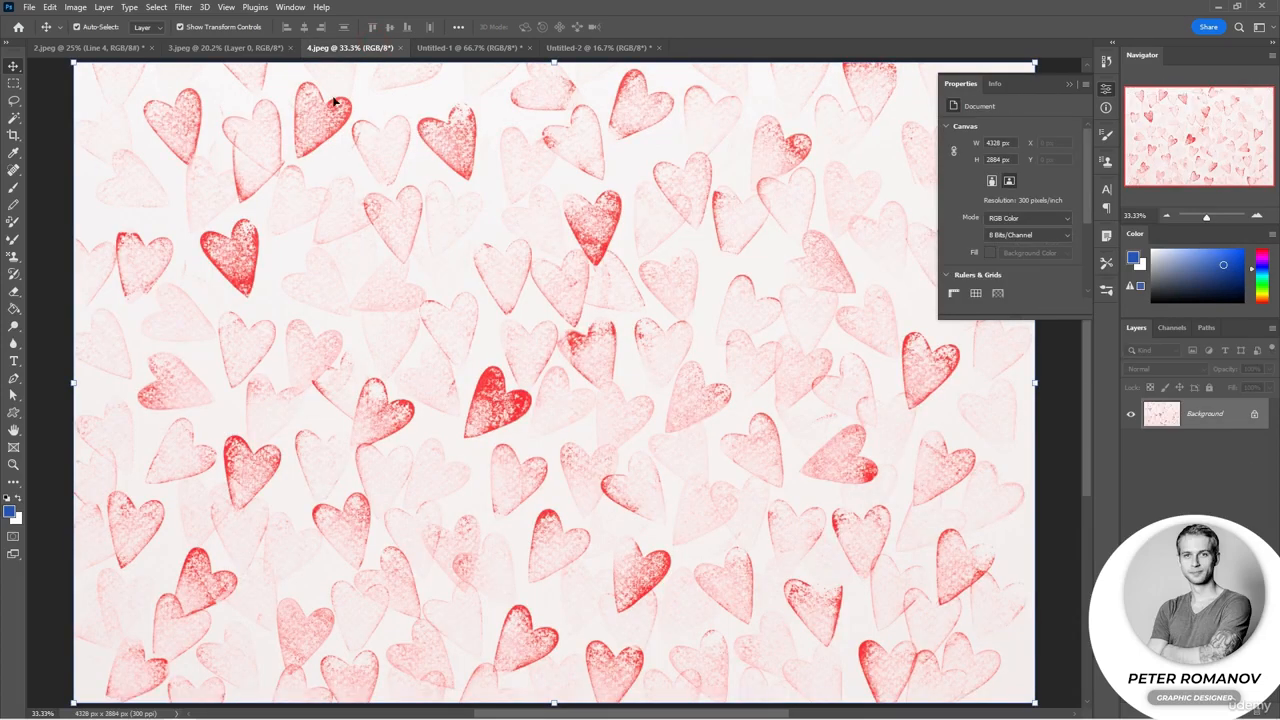
left_click(233, 50)
key("ctrl+v")
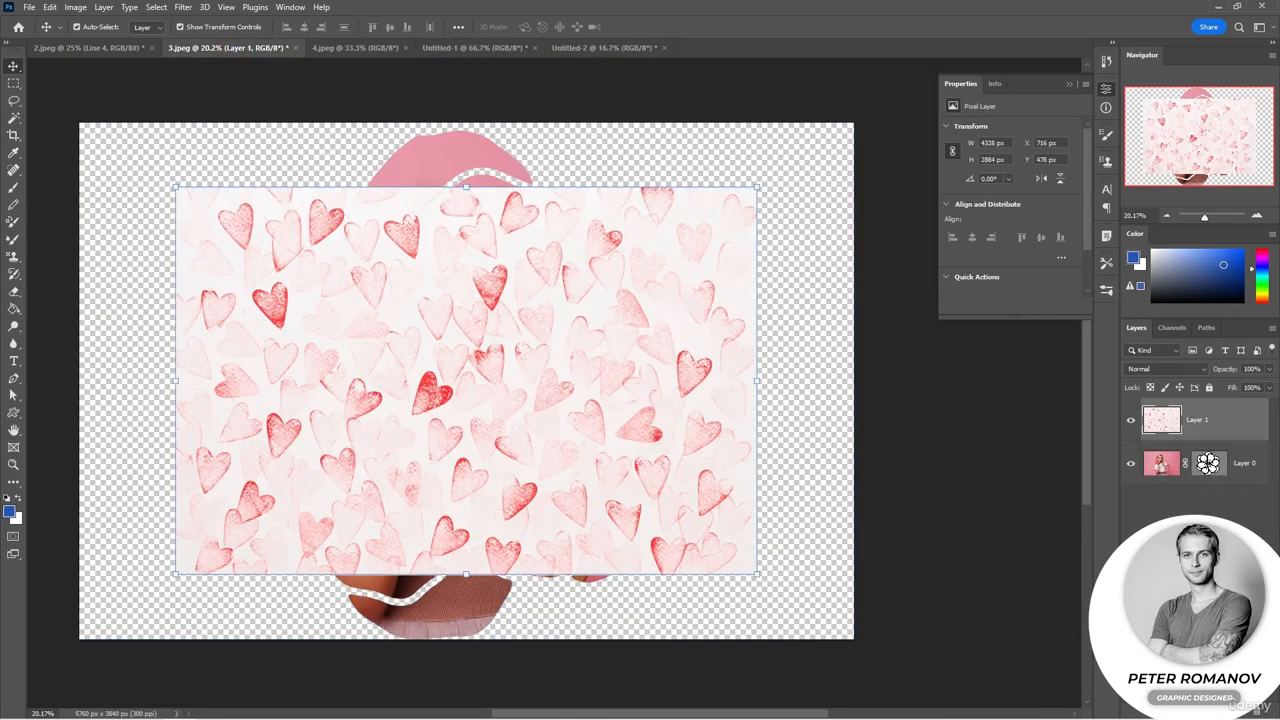
left_click_drag(1222, 429, 1224, 480)
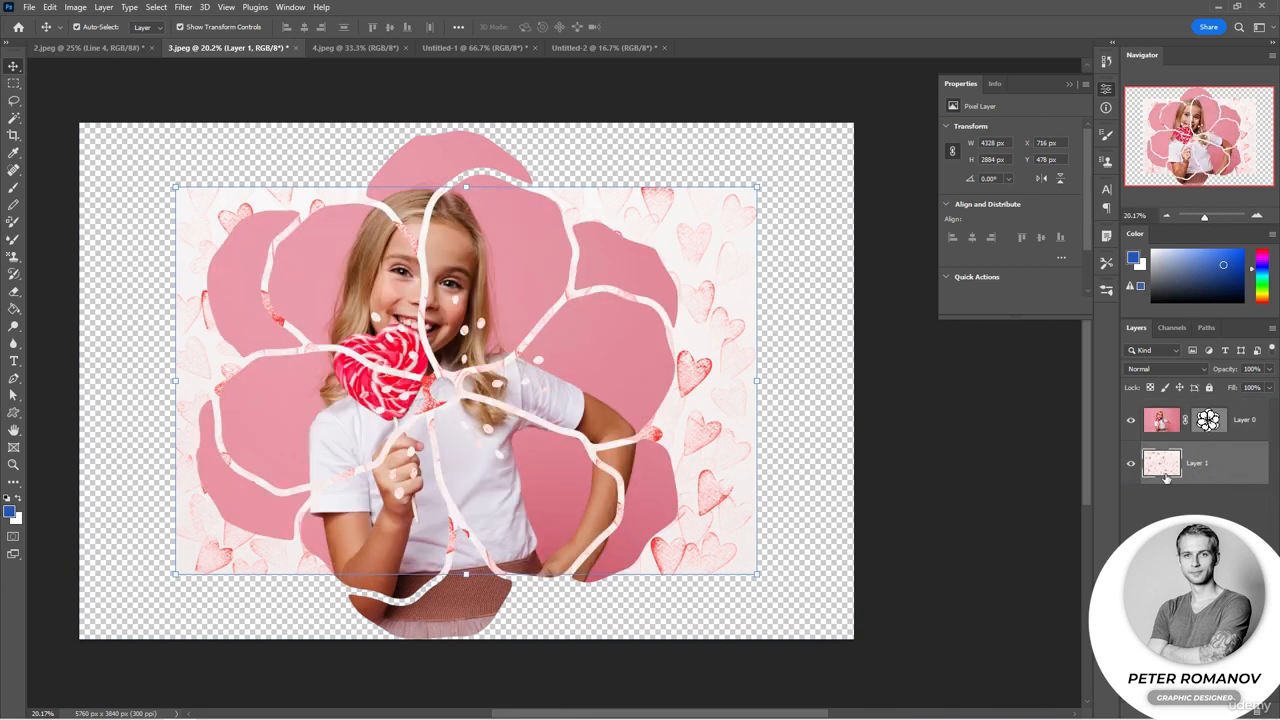
left_click_drag(764, 376, 862, 378)
Step: Adjust the feather and density of the photo layer's flower vector mask
left_click(1208, 421)
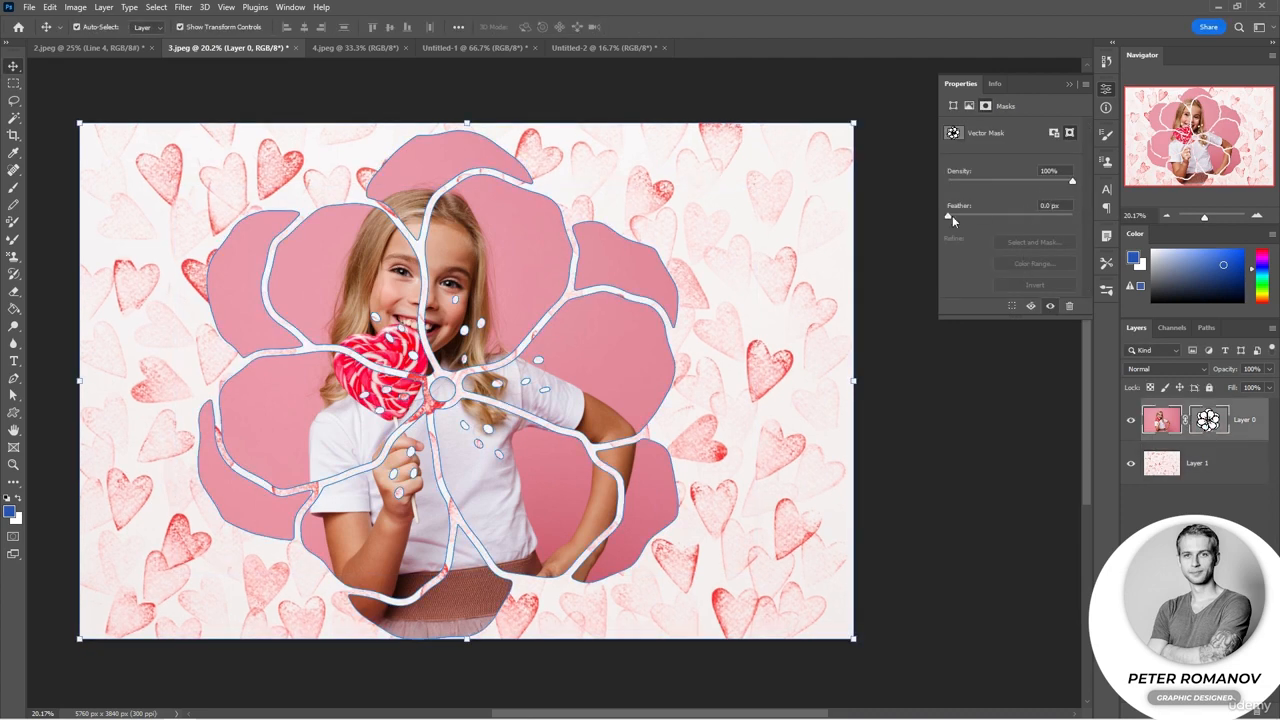
left_click_drag(949, 216, 977, 212)
left_click_drag(1072, 182, 1063, 186)
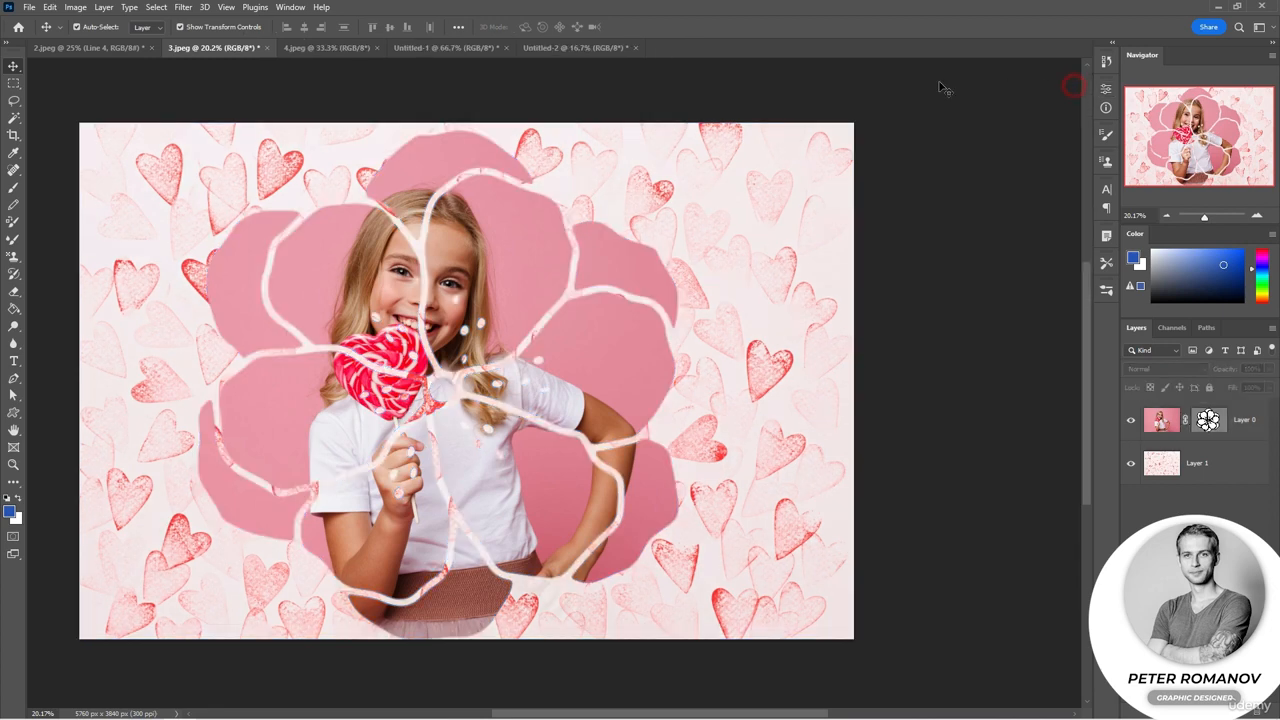
Step: Review each open document in turn and return to 3.jpeg
left_click(88, 47)
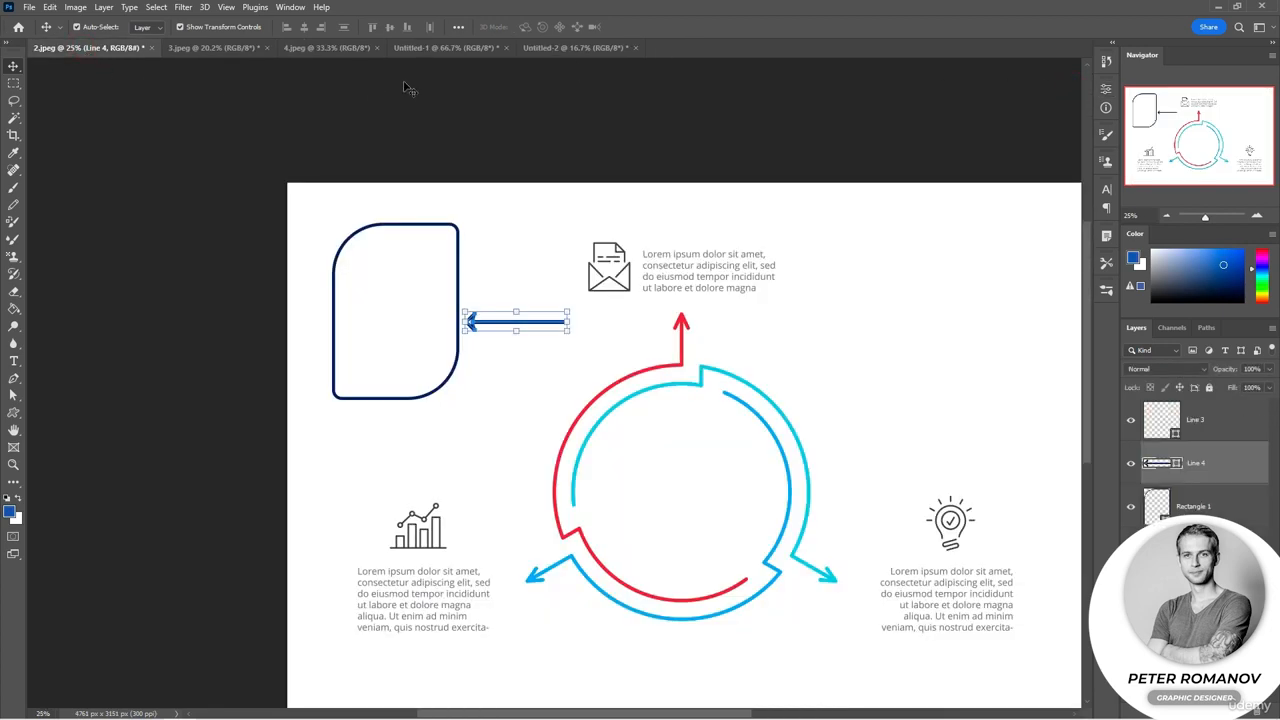
left_click(433, 50)
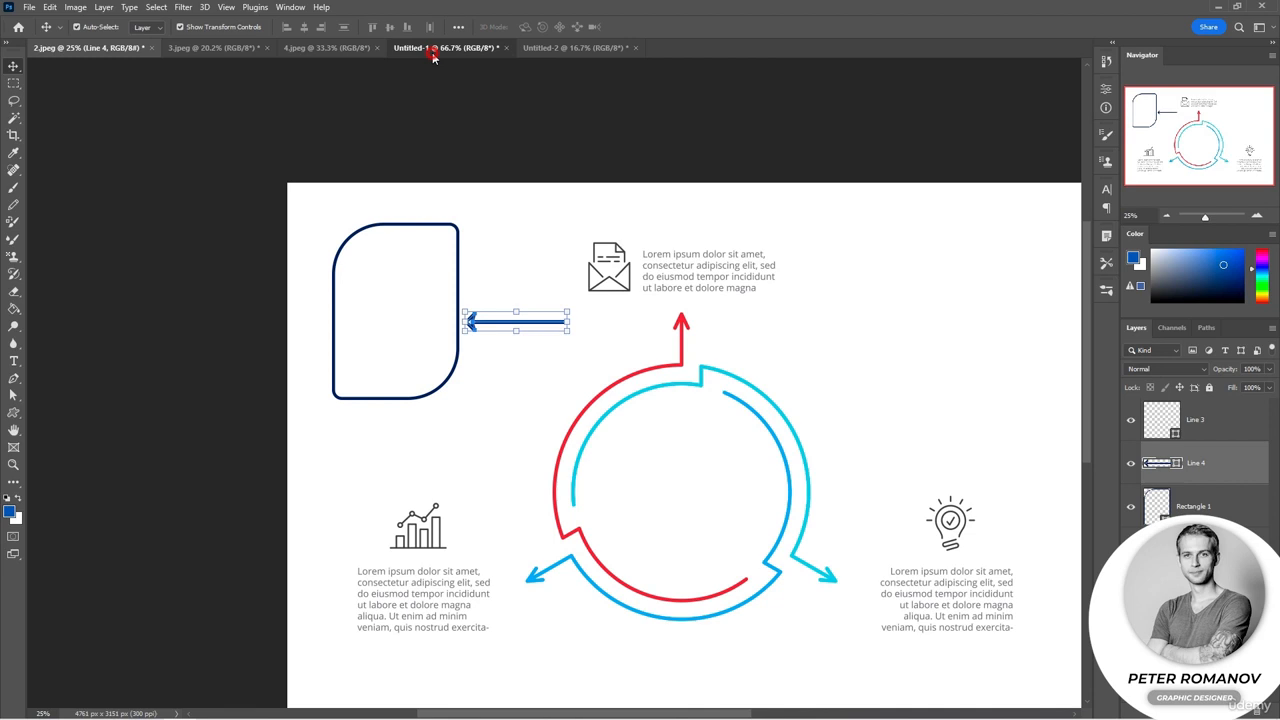
left_click(433, 49)
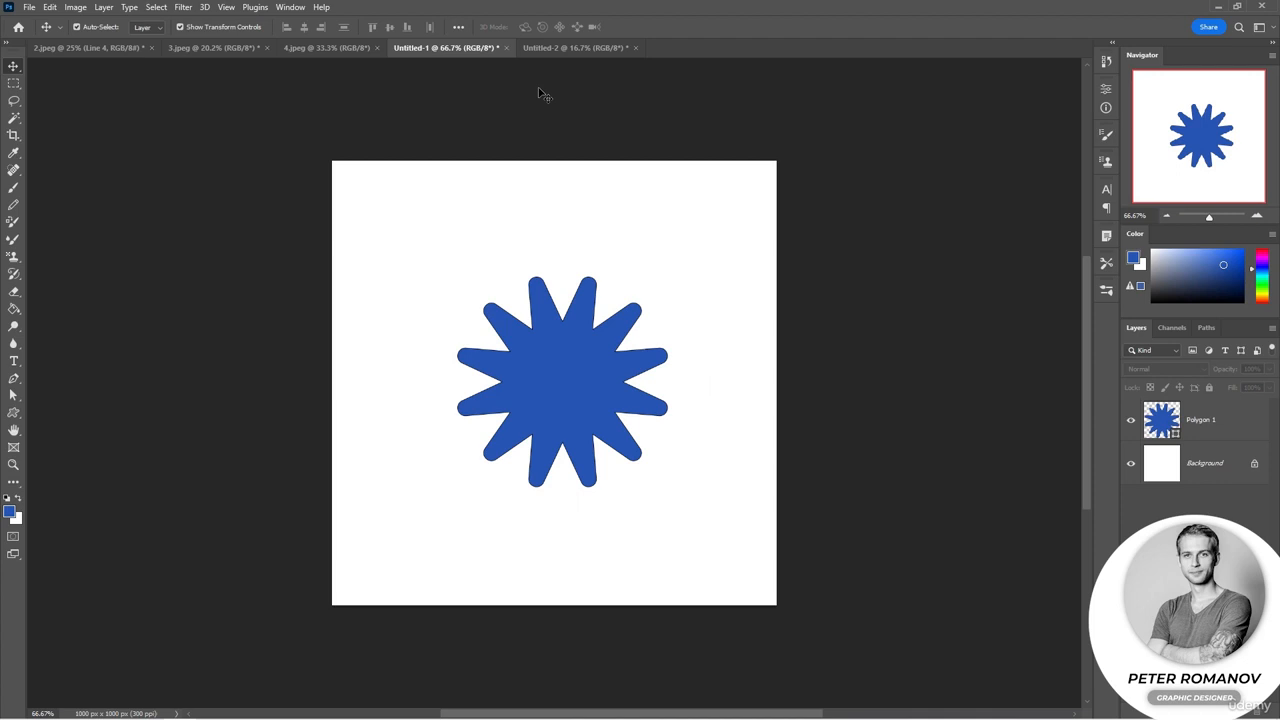
left_click(537, 50)
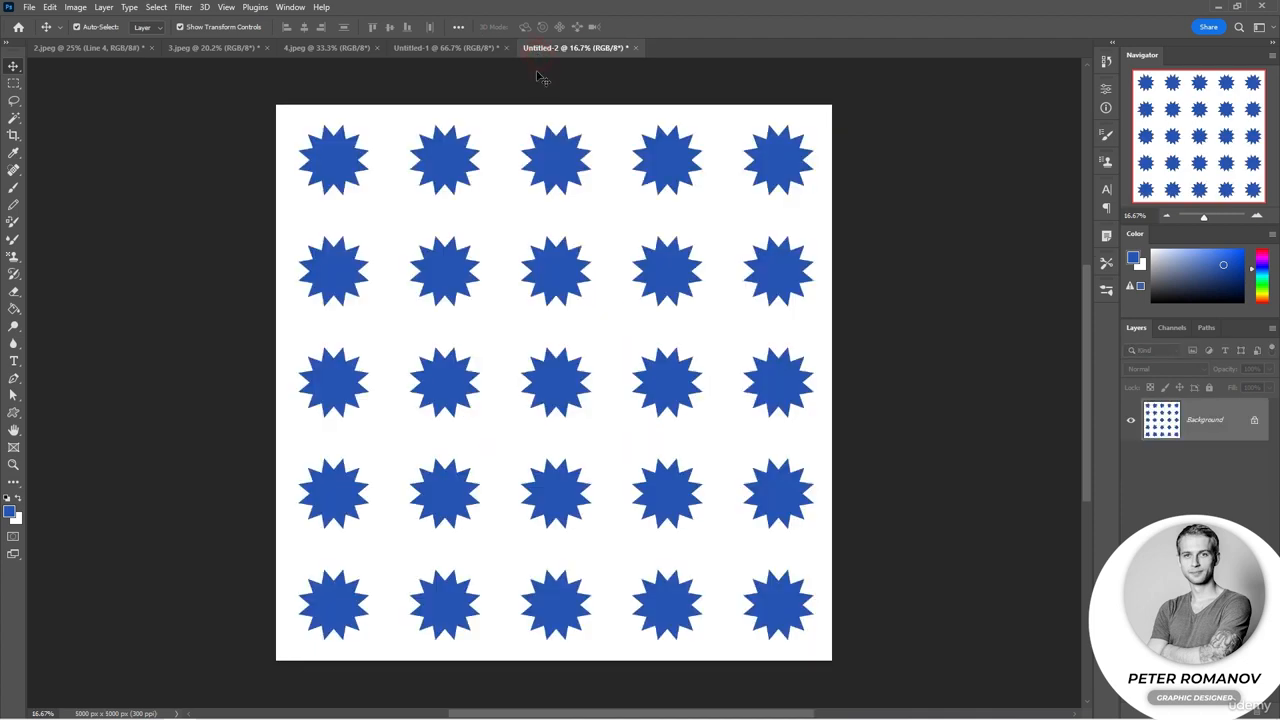
left_click(206, 47)
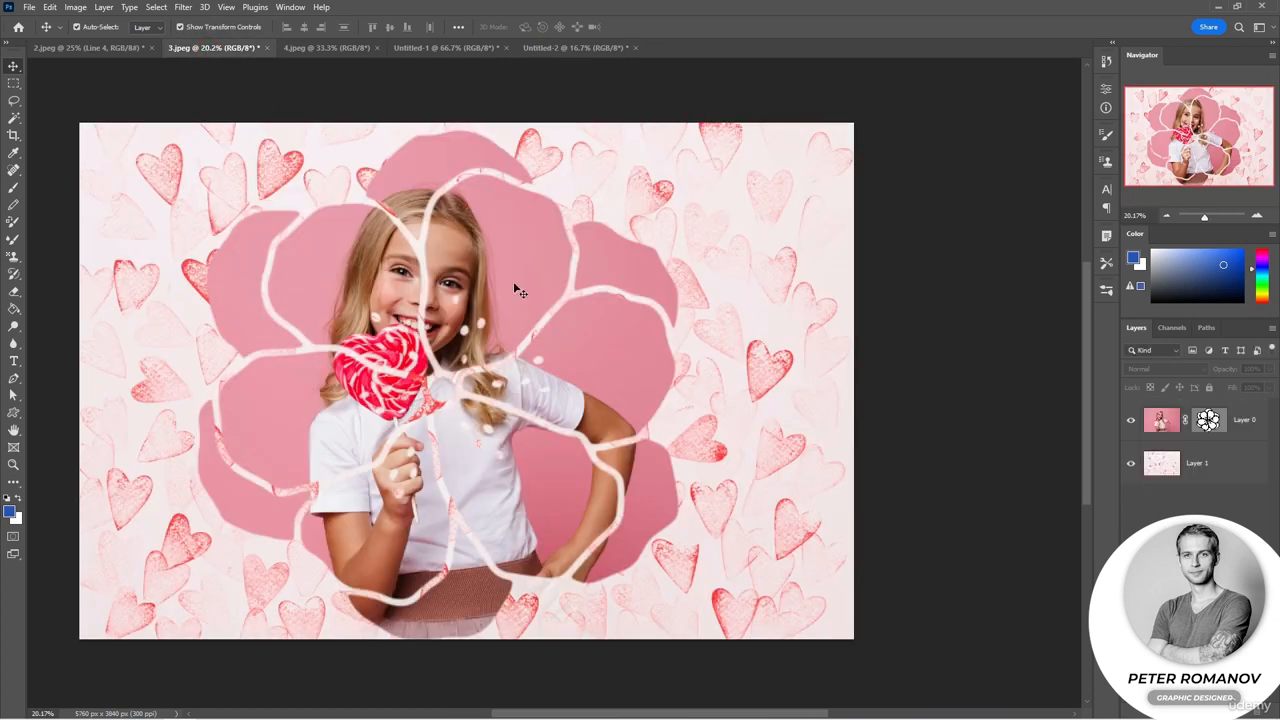
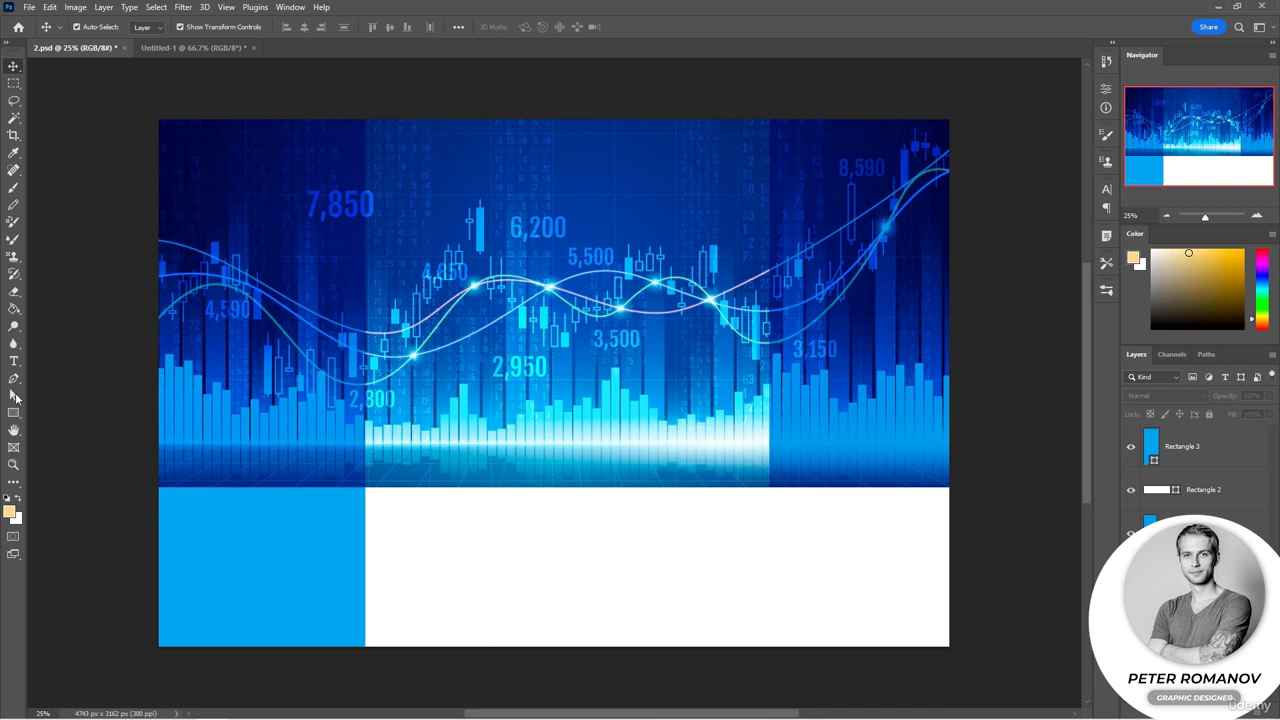
Step: Move the white rectangle upward into the middle band of the chart poster with the Path Selection tool
left_click(15, 397)
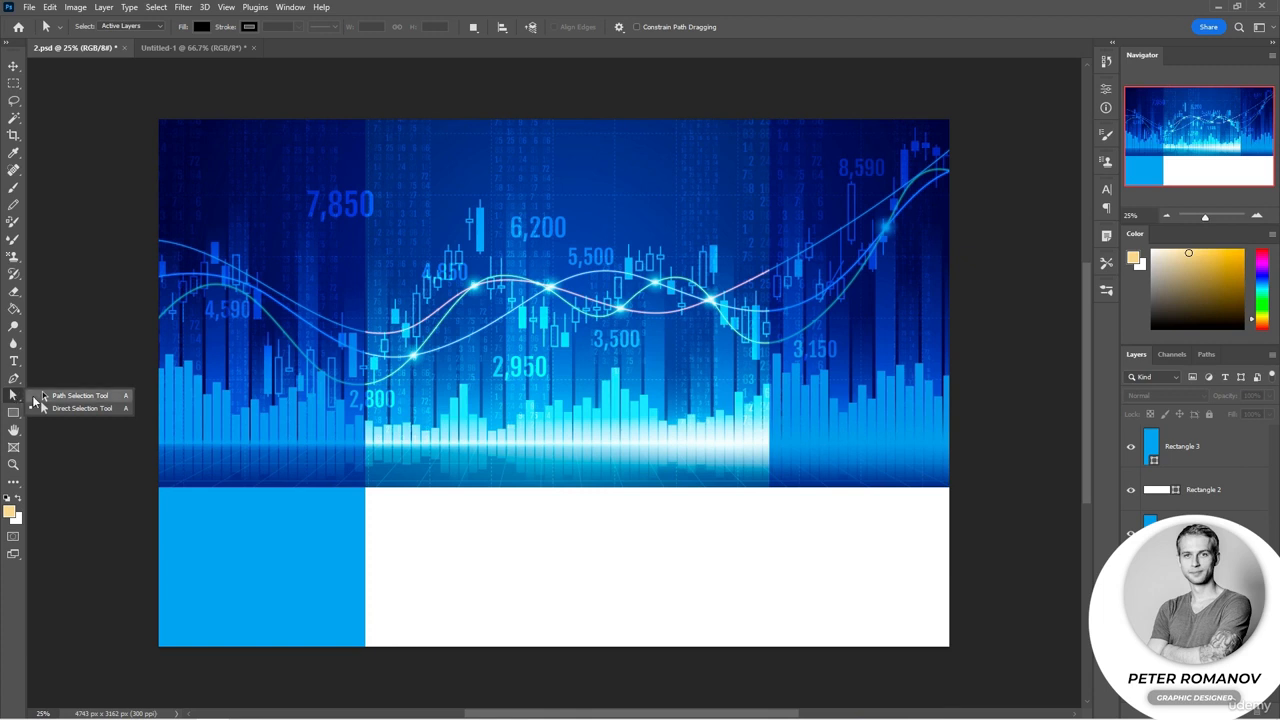
left_click(60, 396)
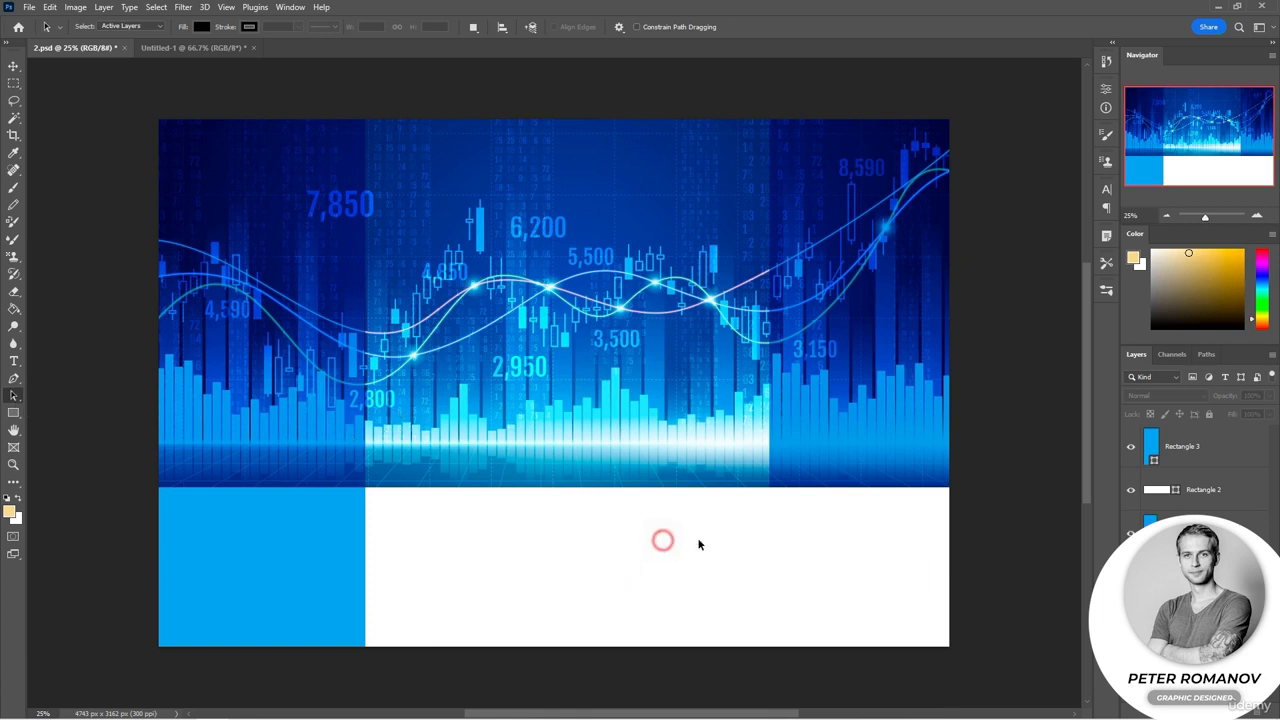
left_click_drag(571, 557, 443, 421)
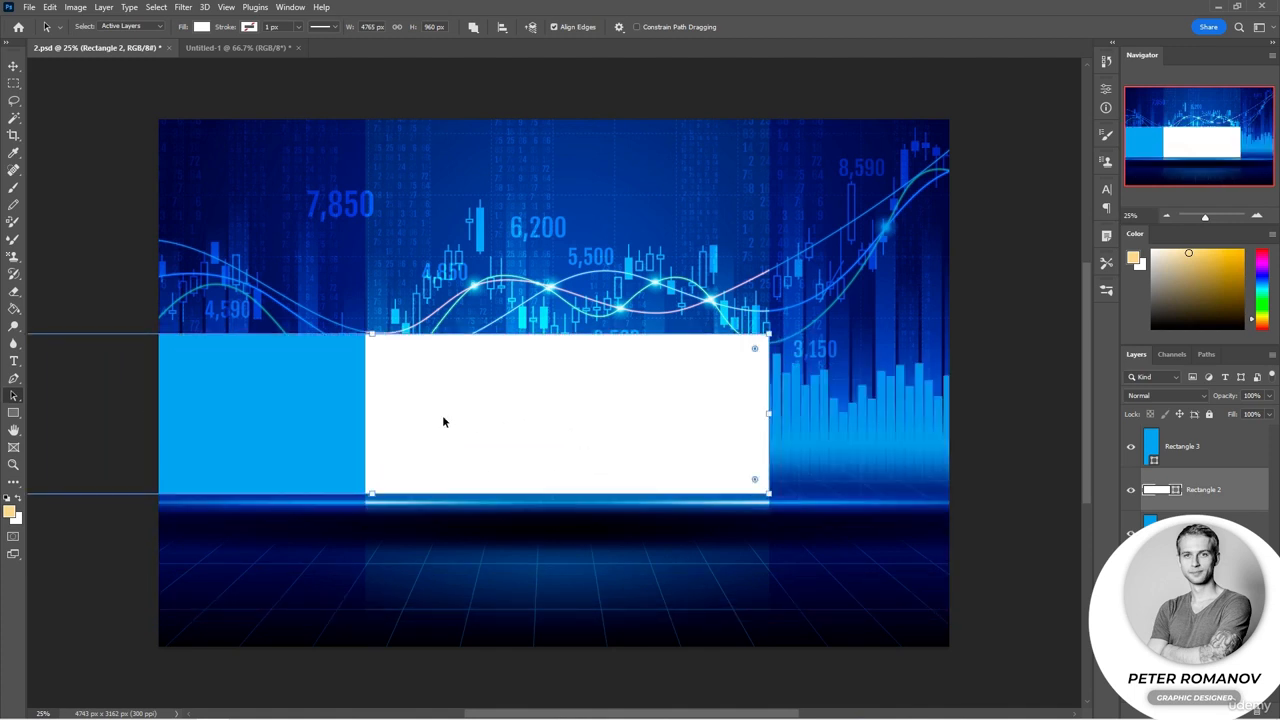
right_click(17, 399)
left_click(49, 410)
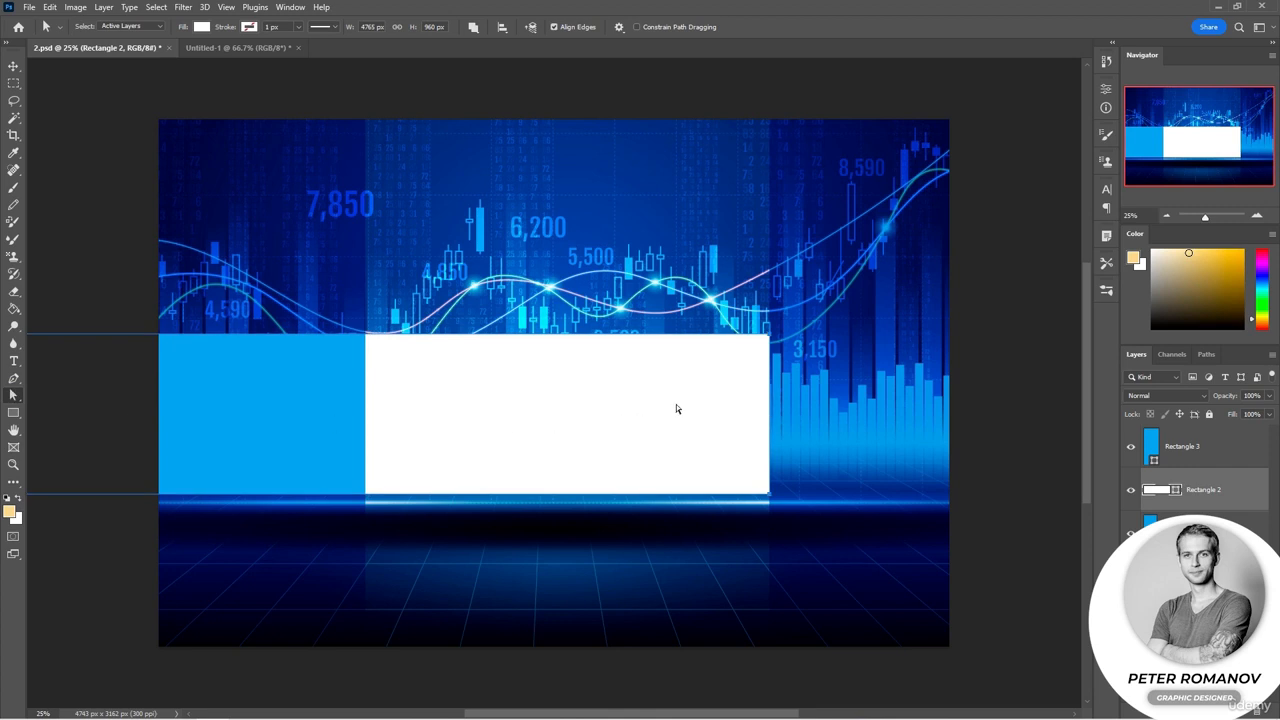
right_click(15, 402)
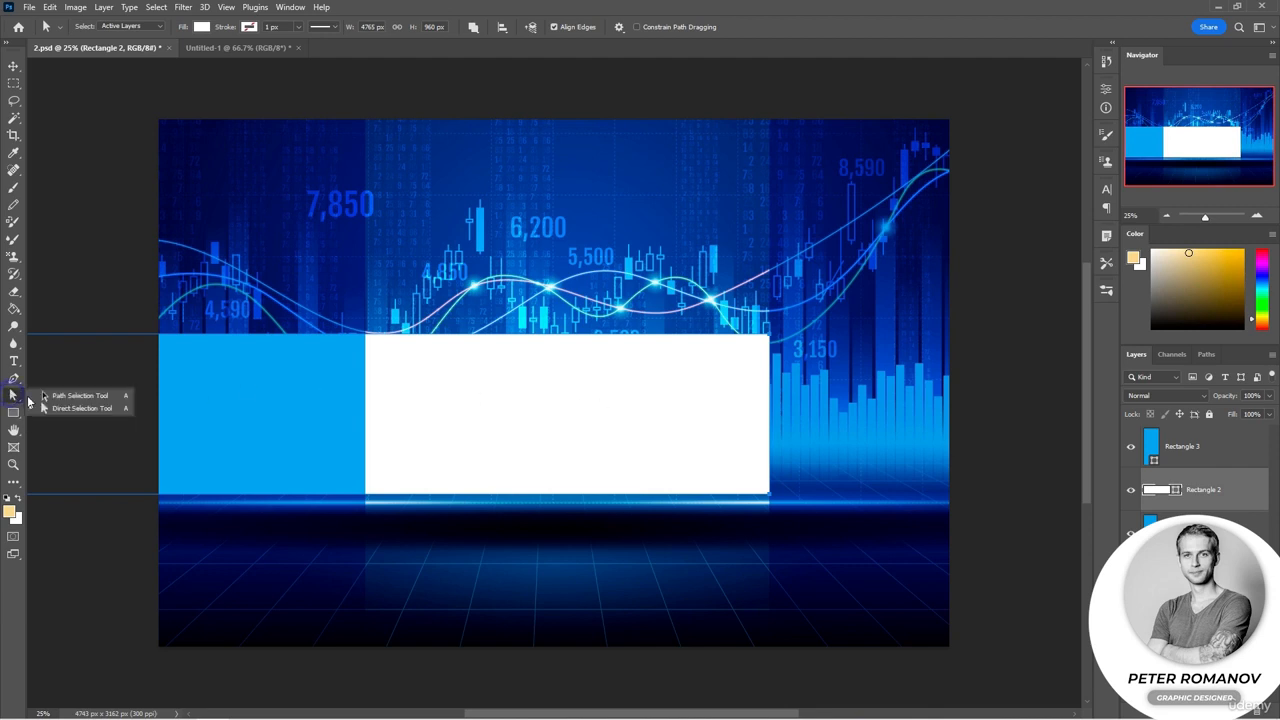
left_click(115, 409)
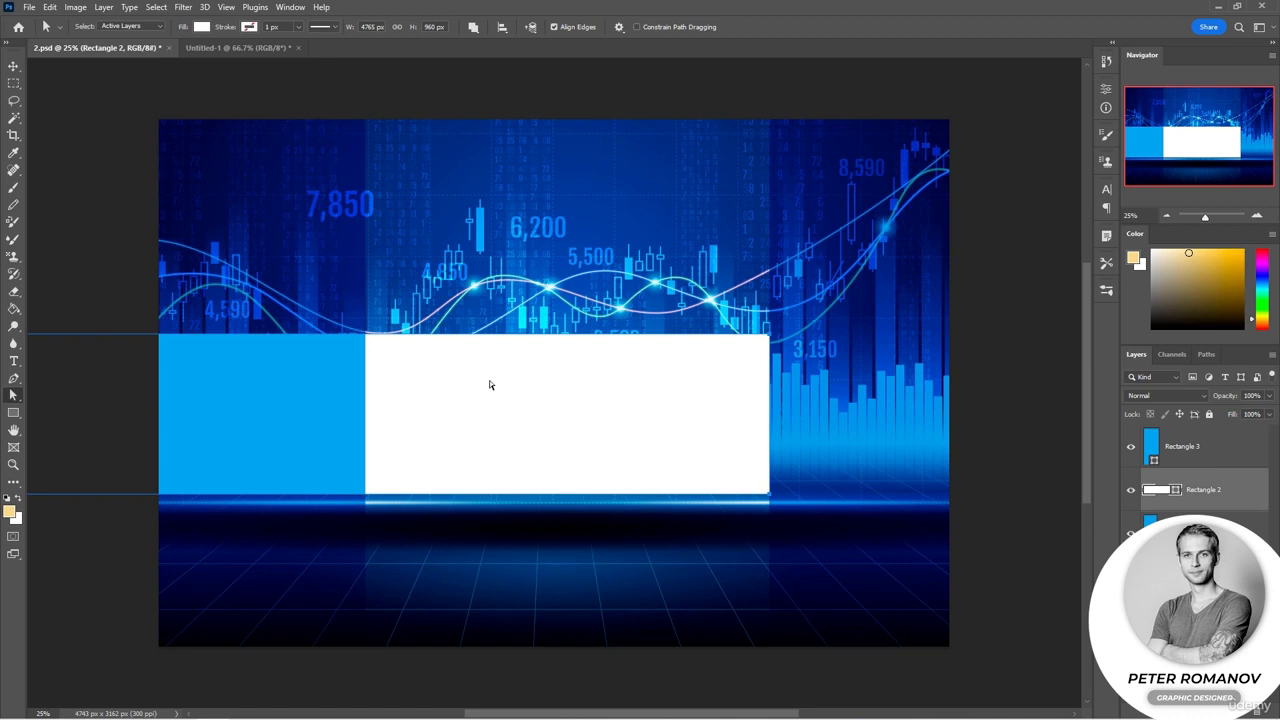
left_click(1207, 459)
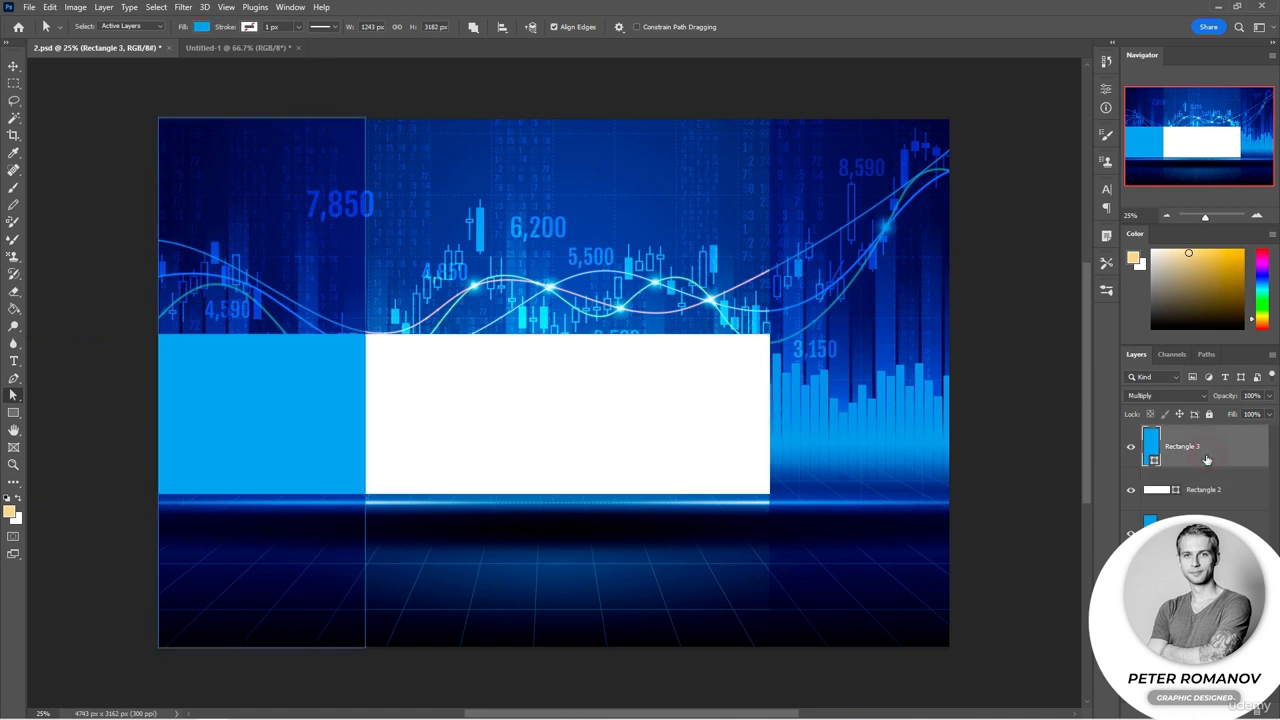
left_click(365, 651)
mouse_move(365, 653)
left_mouse_down()
mouse_move(351, 625)
mouse_move(362, 648)
left_mouse_up()
key("Tab")
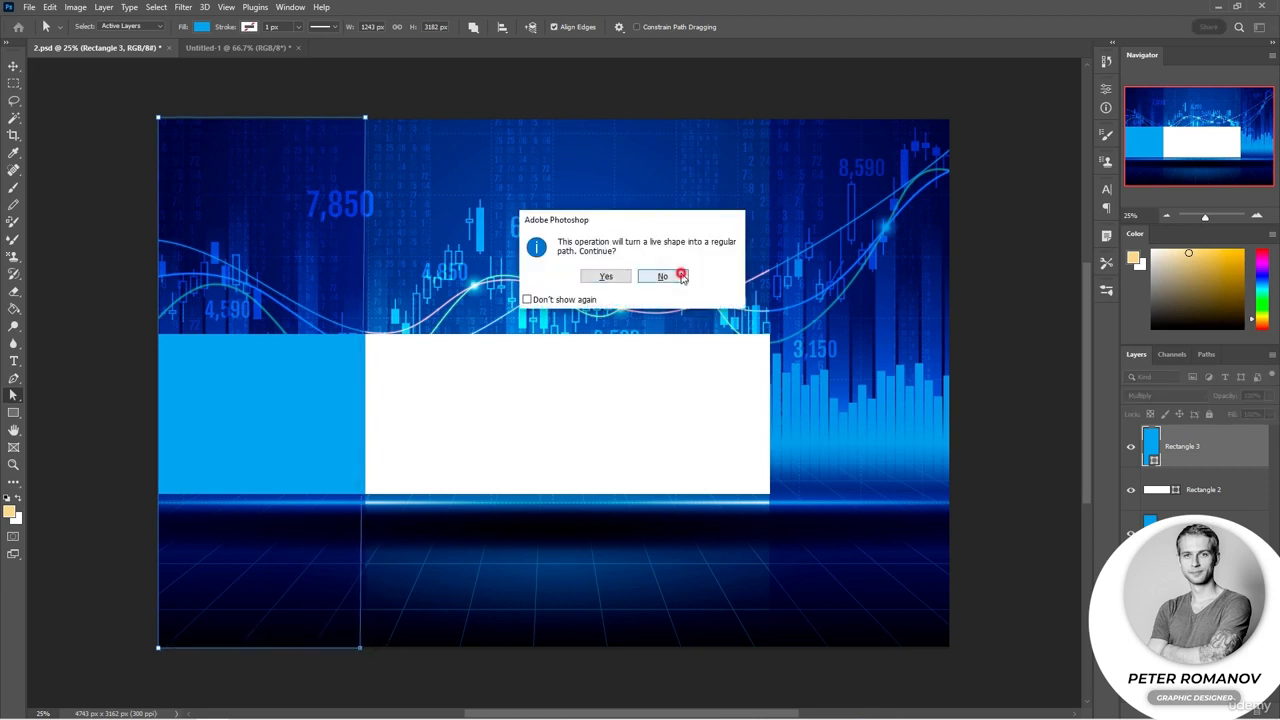
key("Return")
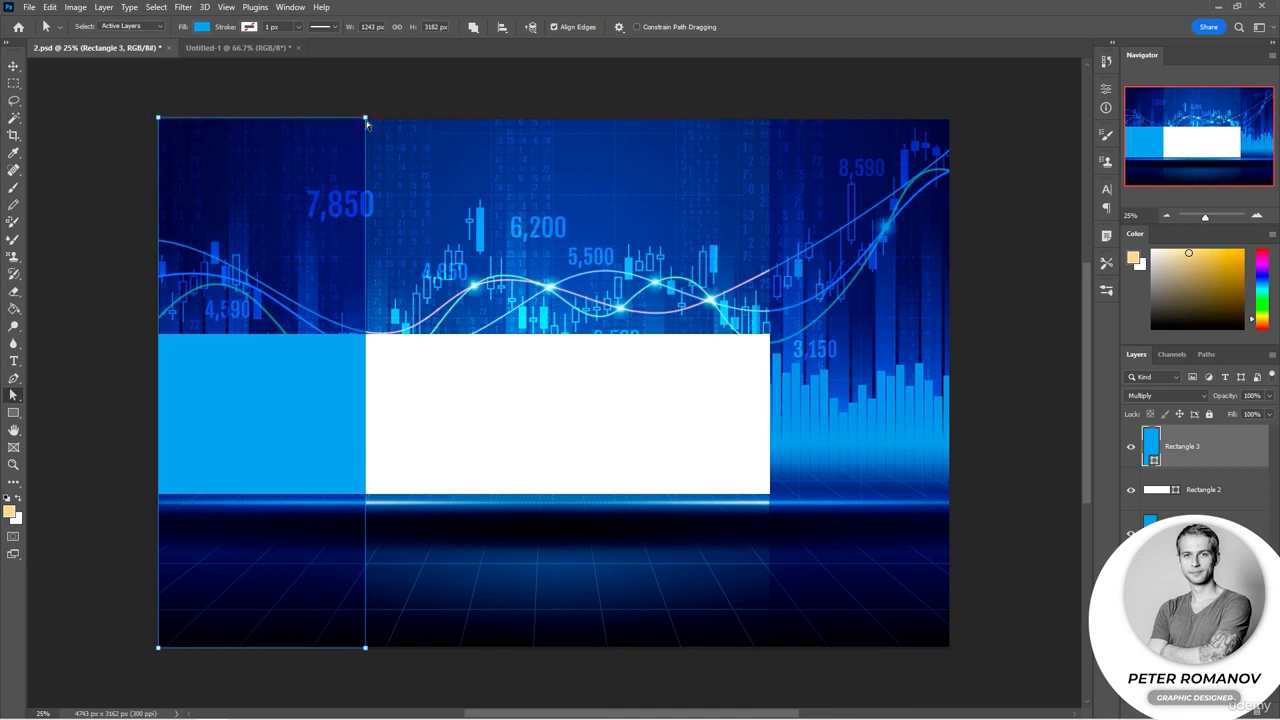
left_click_drag(366, 121, 426, 127)
left_click_drag(451, 124, 453, 127)
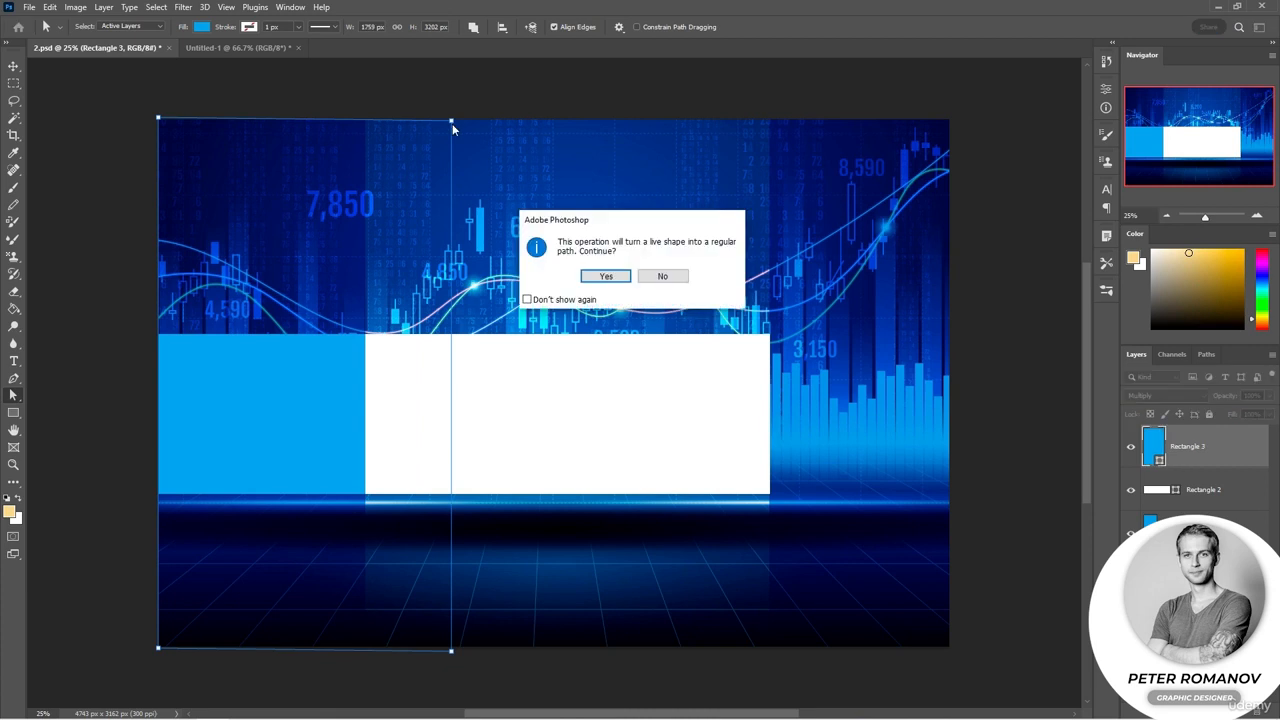
left_click(662, 276)
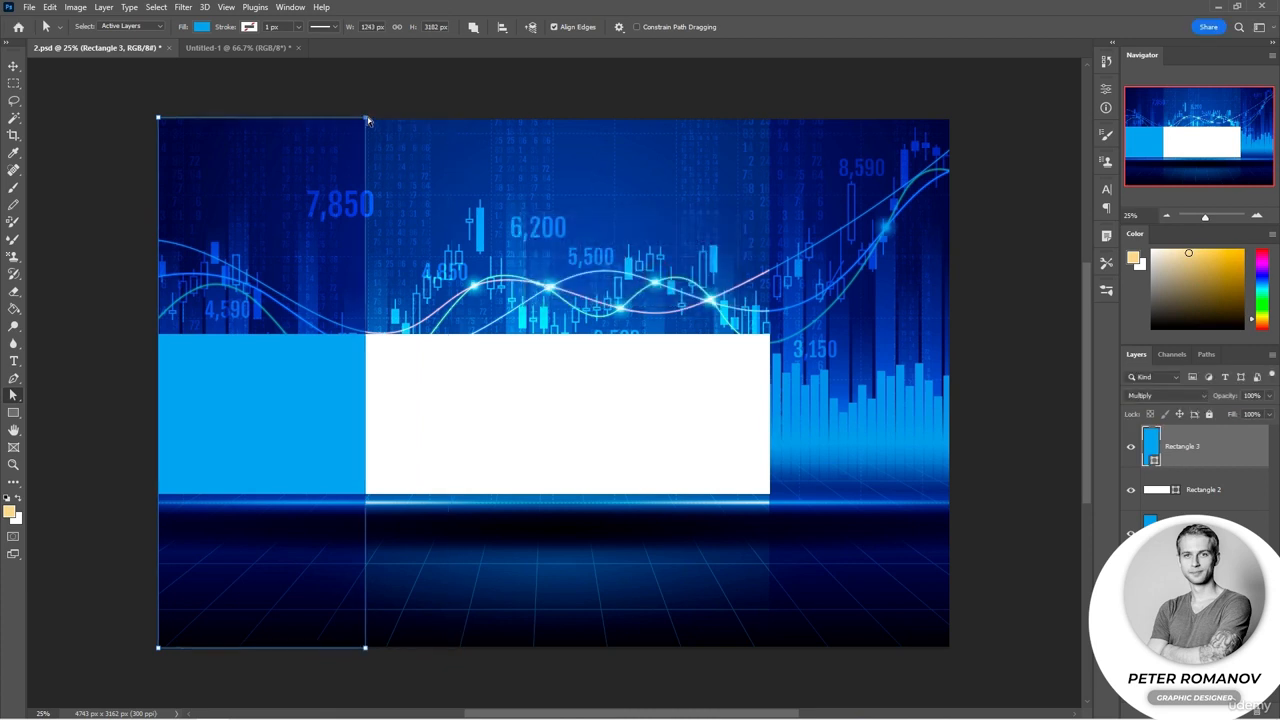
Step: Convert the left blue rectangle to a regular path and drag its corner points into a slanted parallelogram
left_click_drag(366, 119, 593, 131)
left_click(602, 276)
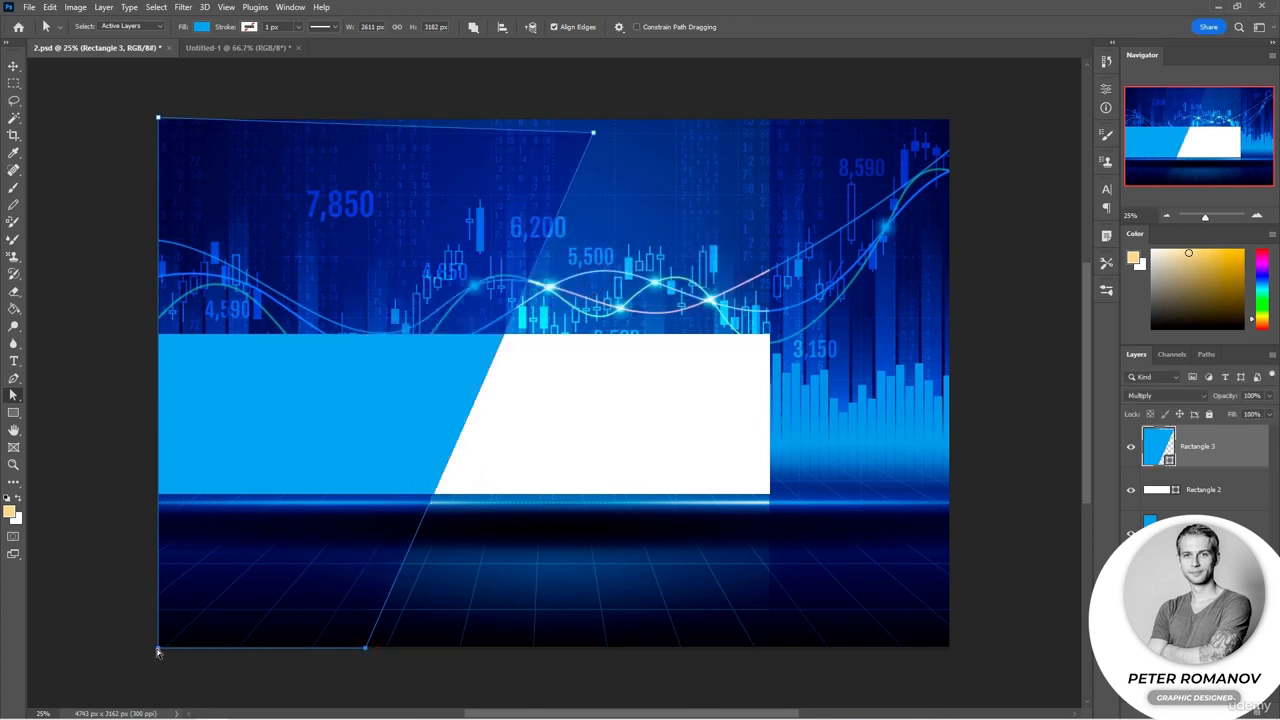
left_click_drag(363, 649, 466, 497)
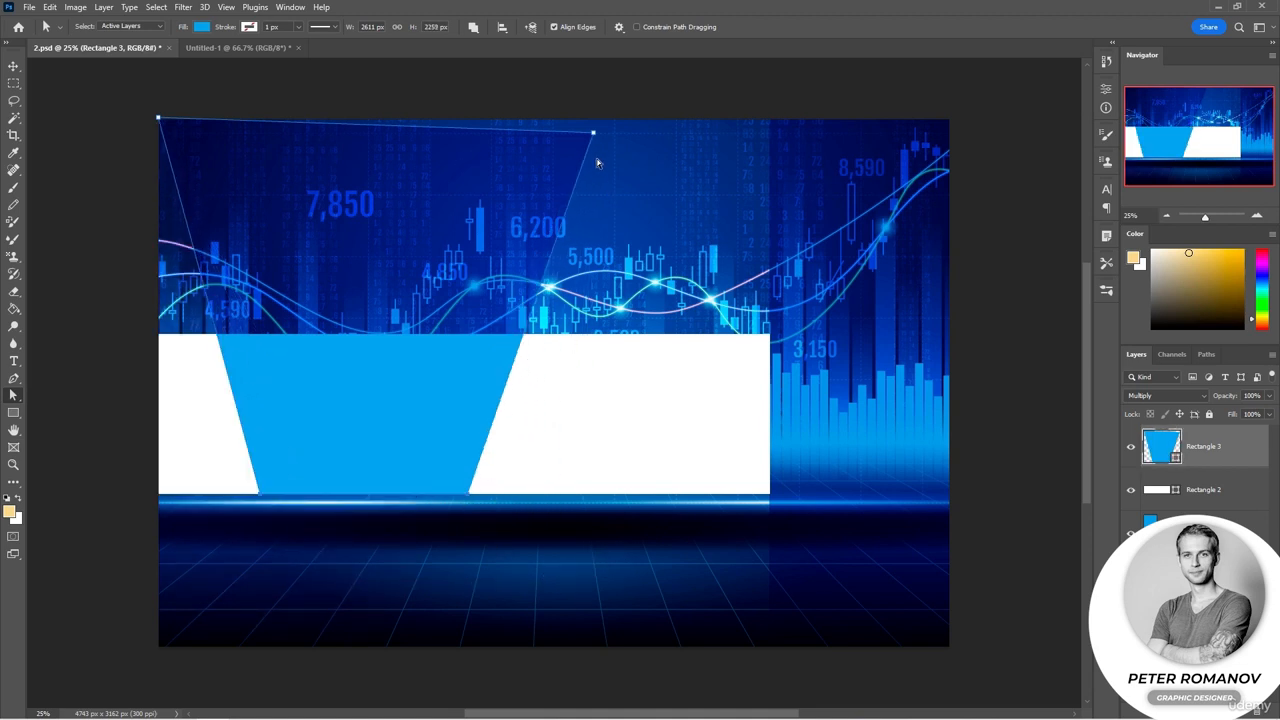
left_click_drag(474, 497, 602, 497)
left_click_drag(593, 130, 354, 120)
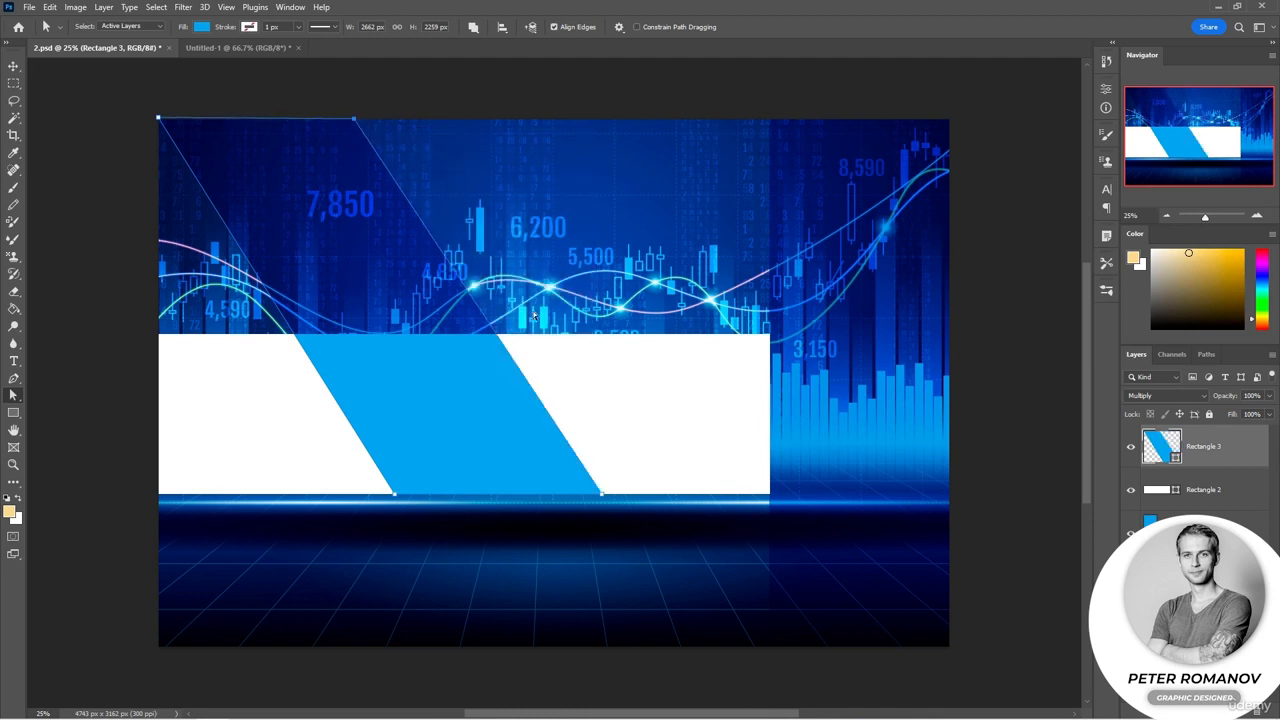
Step: Undo the corner edits to restore the left blue rectangle
key("ctrl+z")
key("ctrl+z")
key("ctrl+z")
key("ctrl+z")
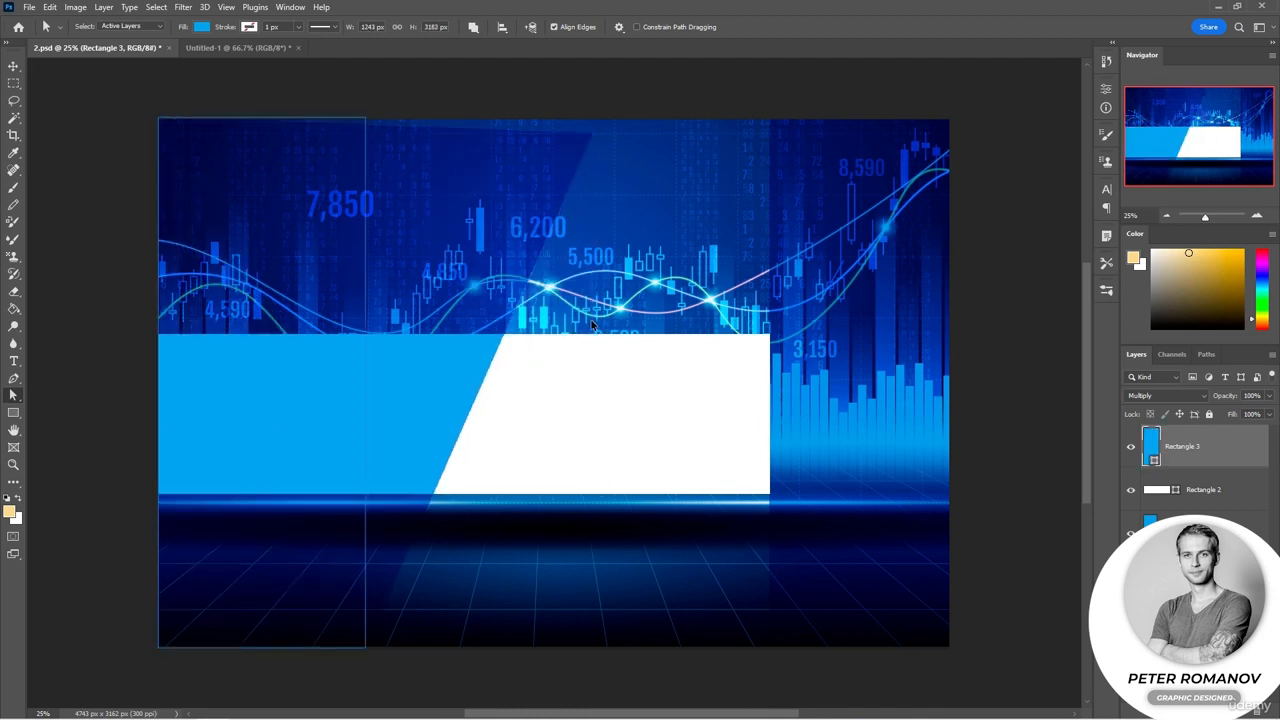
left_click(836, 461)
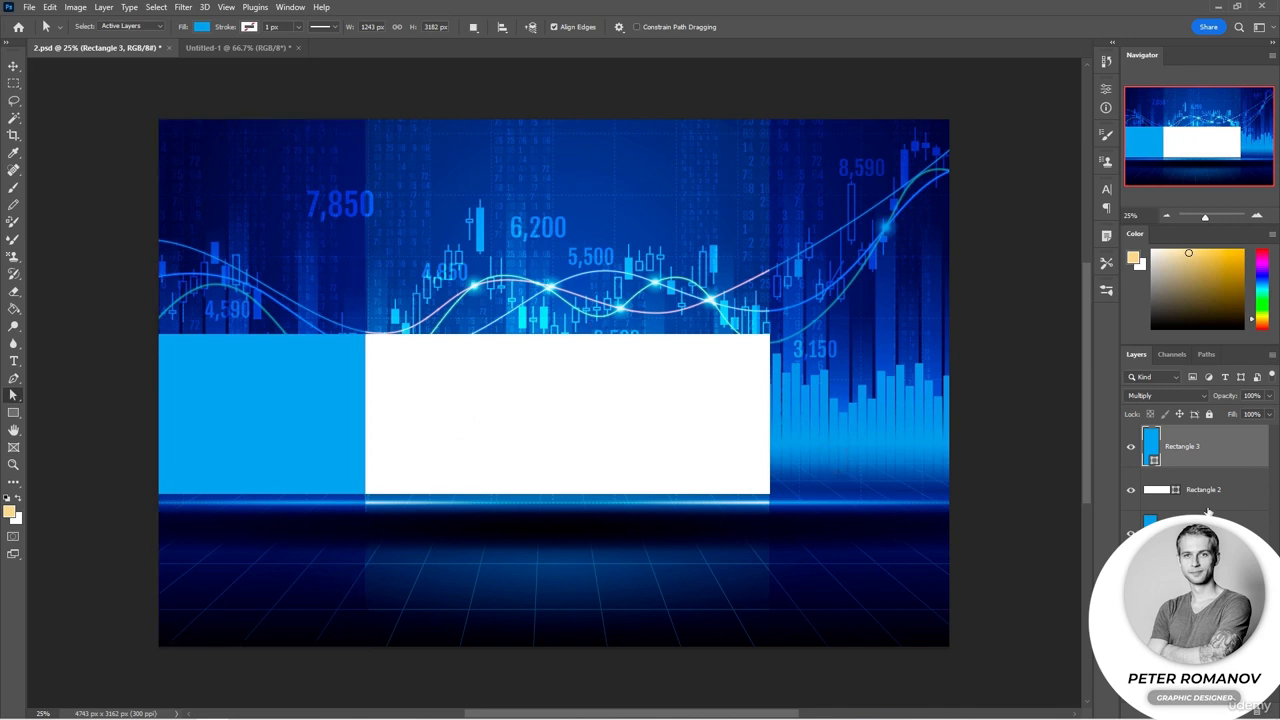
Step: Add anchor points along the bottom edge of the right blue rectangle with the Add Anchor Point tool
left_click(1190, 534)
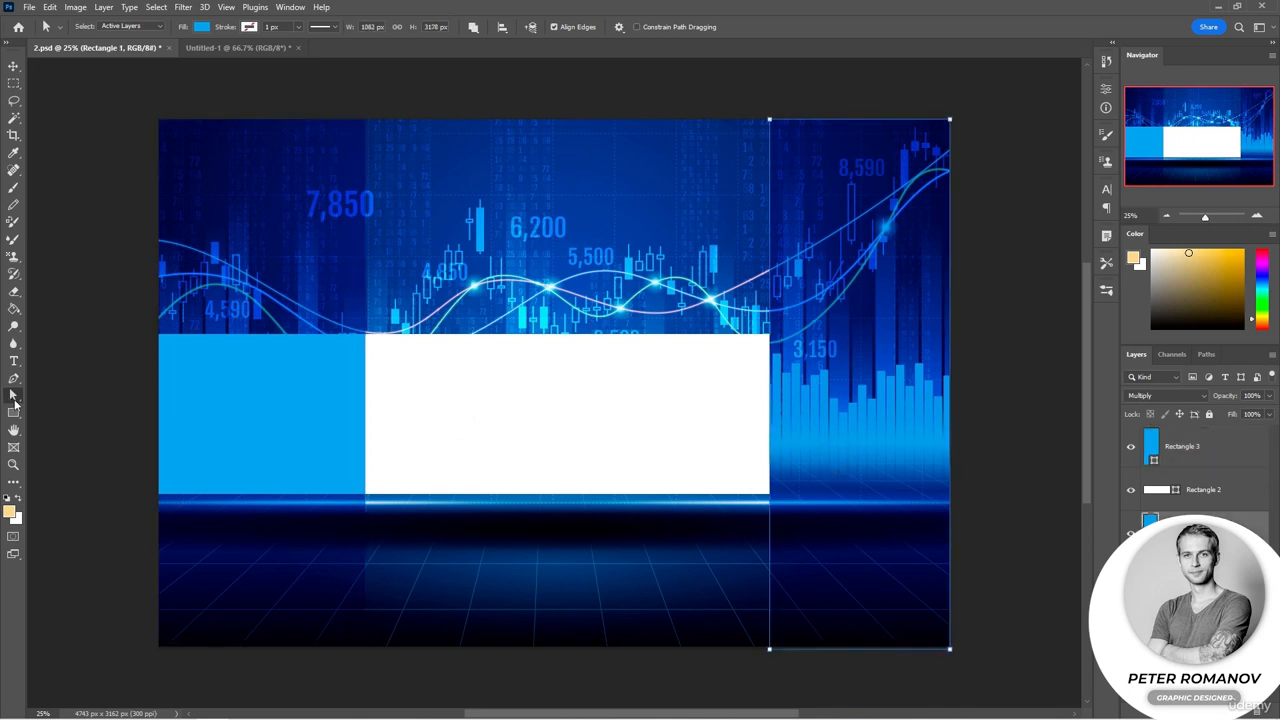
left_click(15, 379)
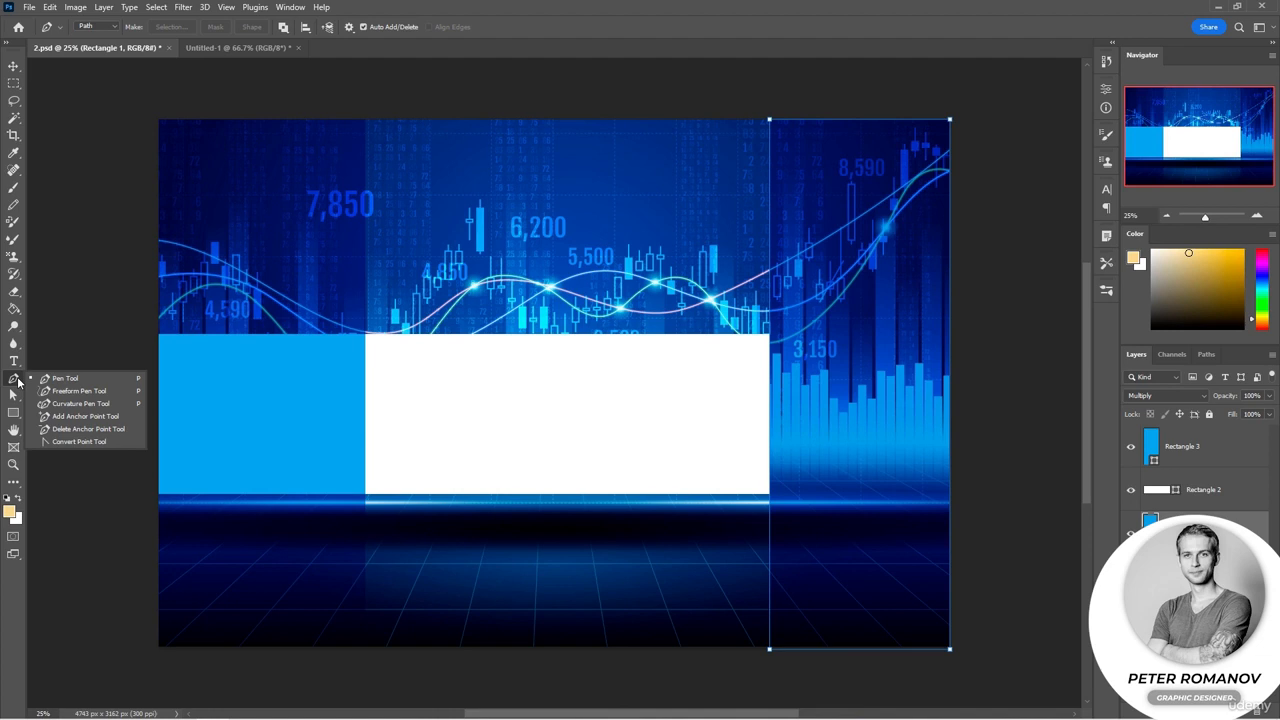
left_click(85, 416)
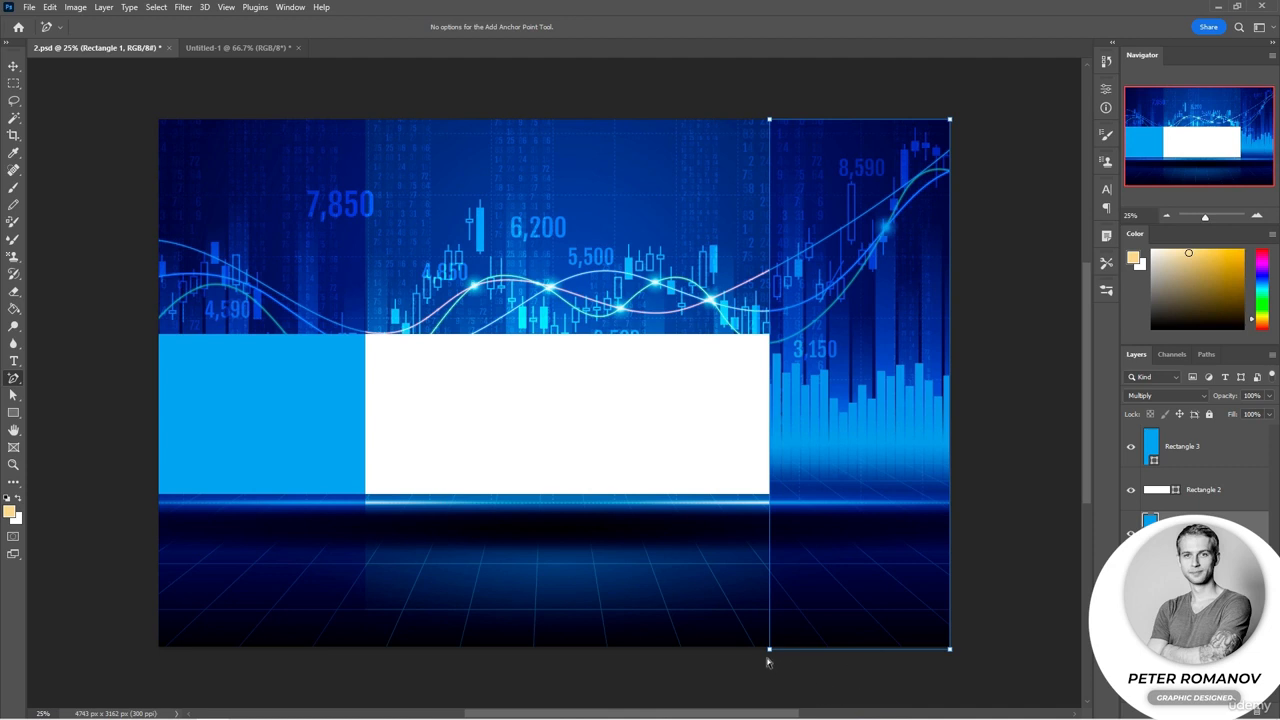
left_click(864, 651)
key("ctrl+plus")
scroll(957, 653, "down", 5)
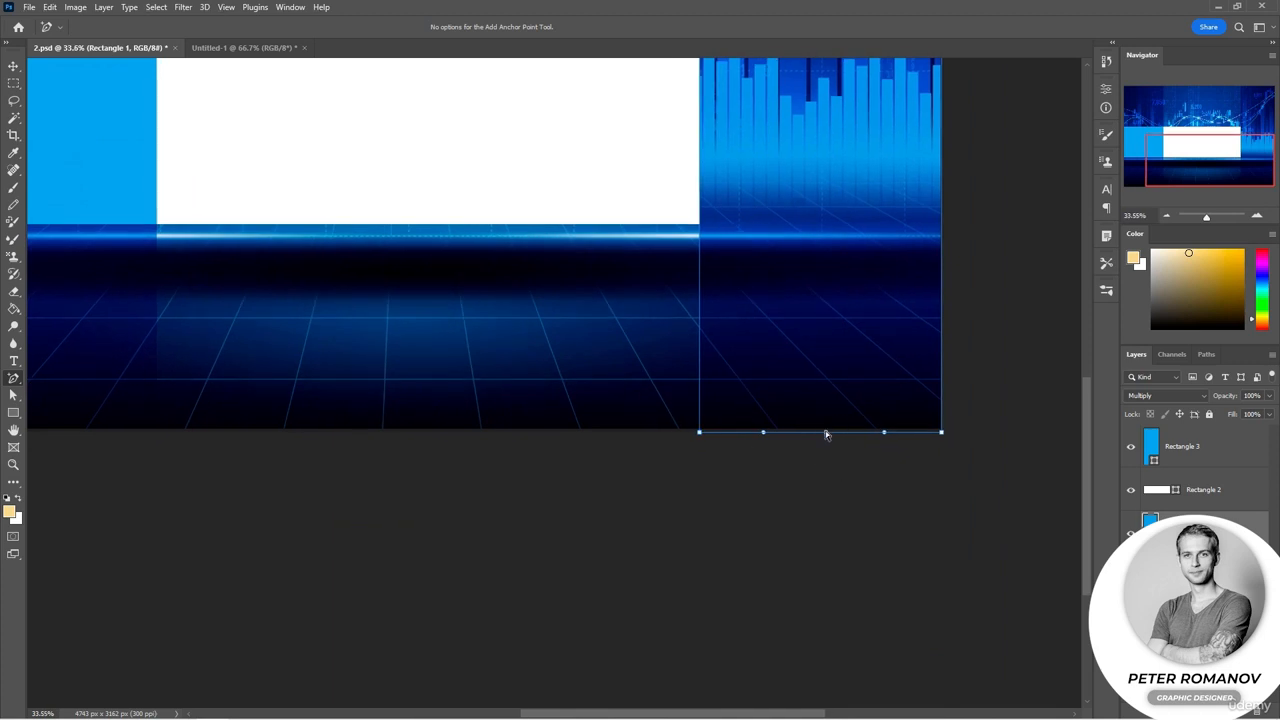
Step: Pull the bottom edge's middle anchor point up into the rectangle to form an arch and widen its handles
left_click(13, 378)
left_click(13, 395)
left_click(80, 408)
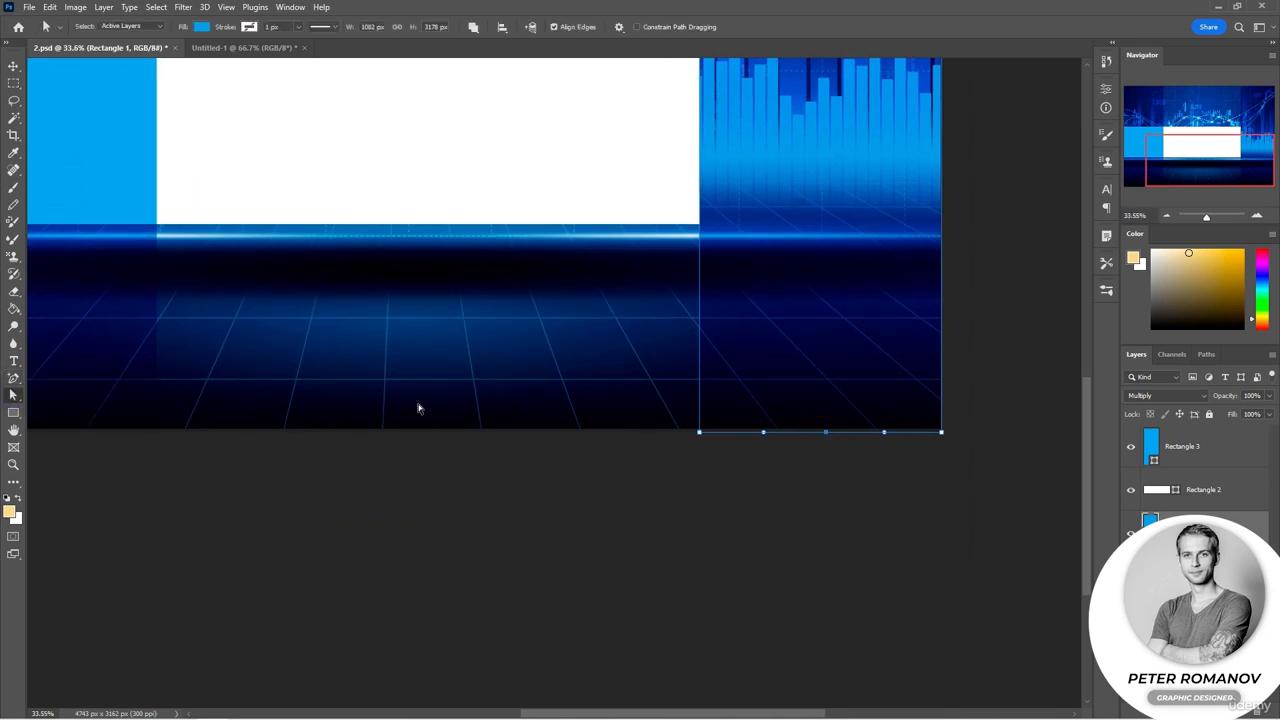
mouse_move(825, 433)
left_mouse_down()
mouse_move(820, 400)
mouse_move(822, 434)
left_mouse_up()
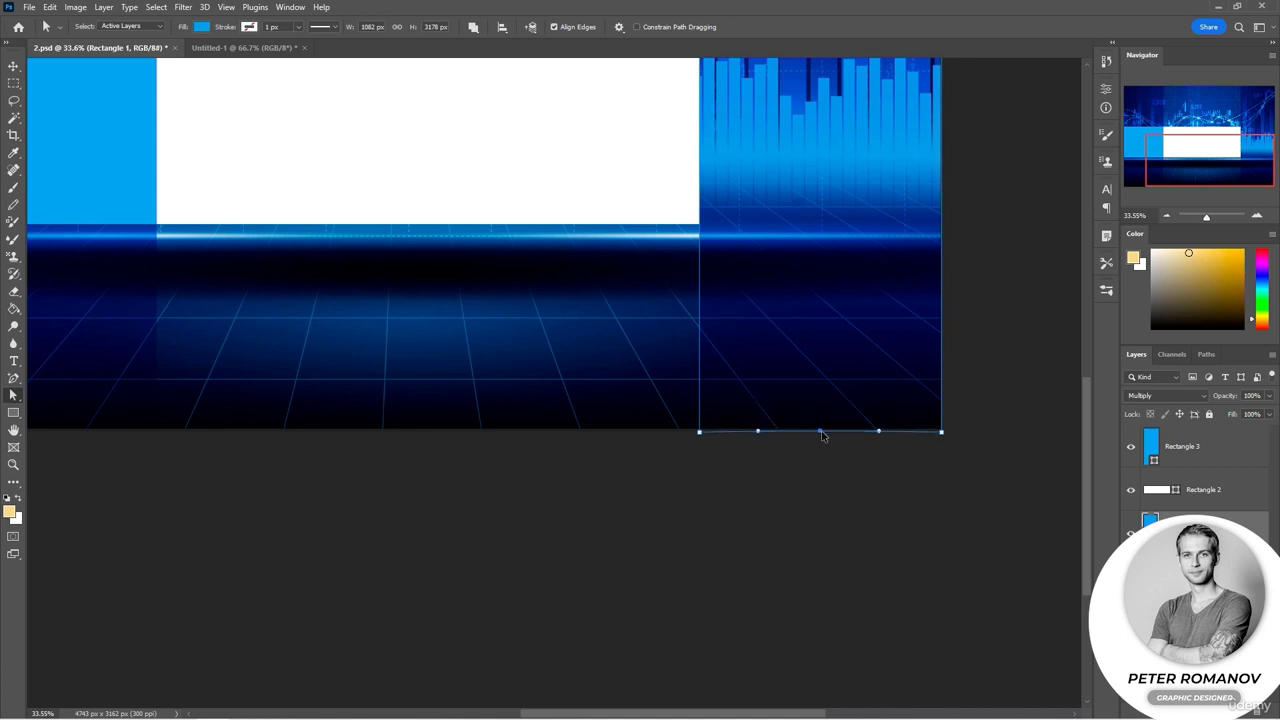
key("Down")
key("Down")
key("Down")
key("Down")
key("Down")
key("Down")
key("Down")
key("Down")
key("Down")
key("Down")
key("Down")
key("Down")
key("Down")
key("Down")
key("Down")
key("Down")
key("Down")
key("Down")
key("Down")
key("Down")
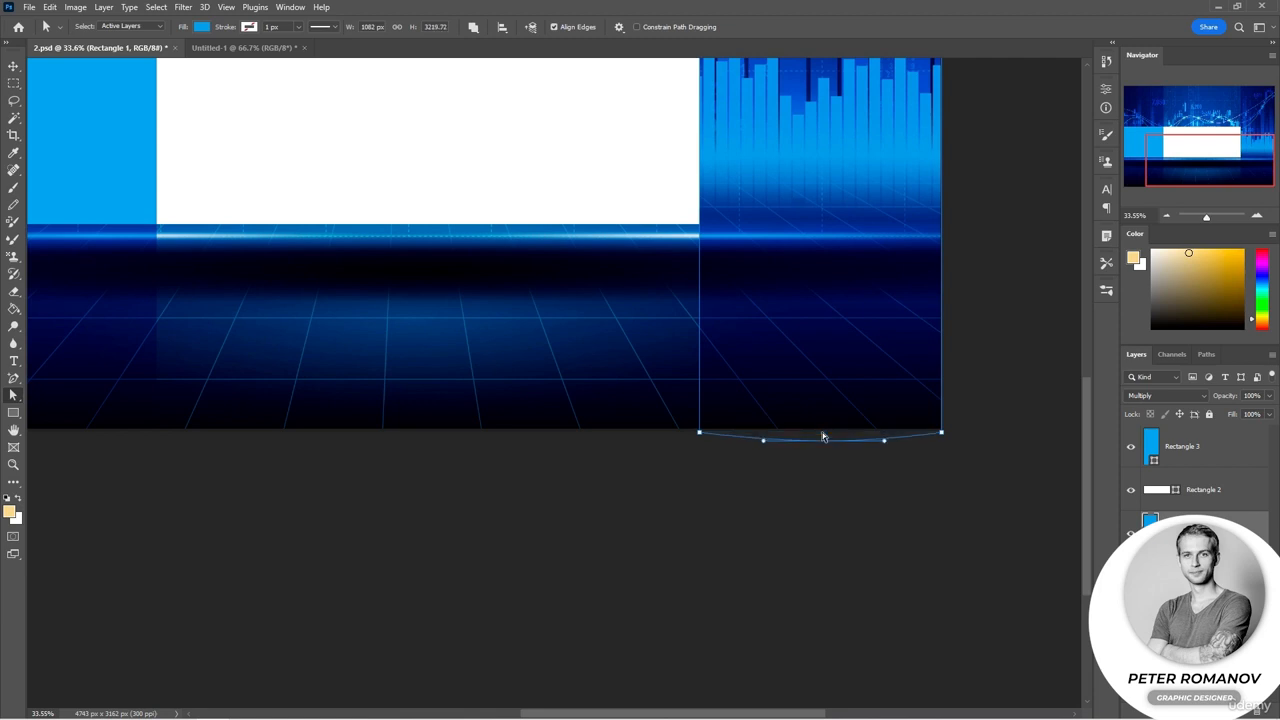
key("Down")
key("Down")
key("Down")
key("Down")
key("Down")
key("Down")
key("Down")
key("Down")
key("Down")
key("Down")
key("Down")
key("Down")
key("Down")
key("Down")
key("Down")
key("Down")
key("Down")
key("Down")
key("Down")
key("Down")
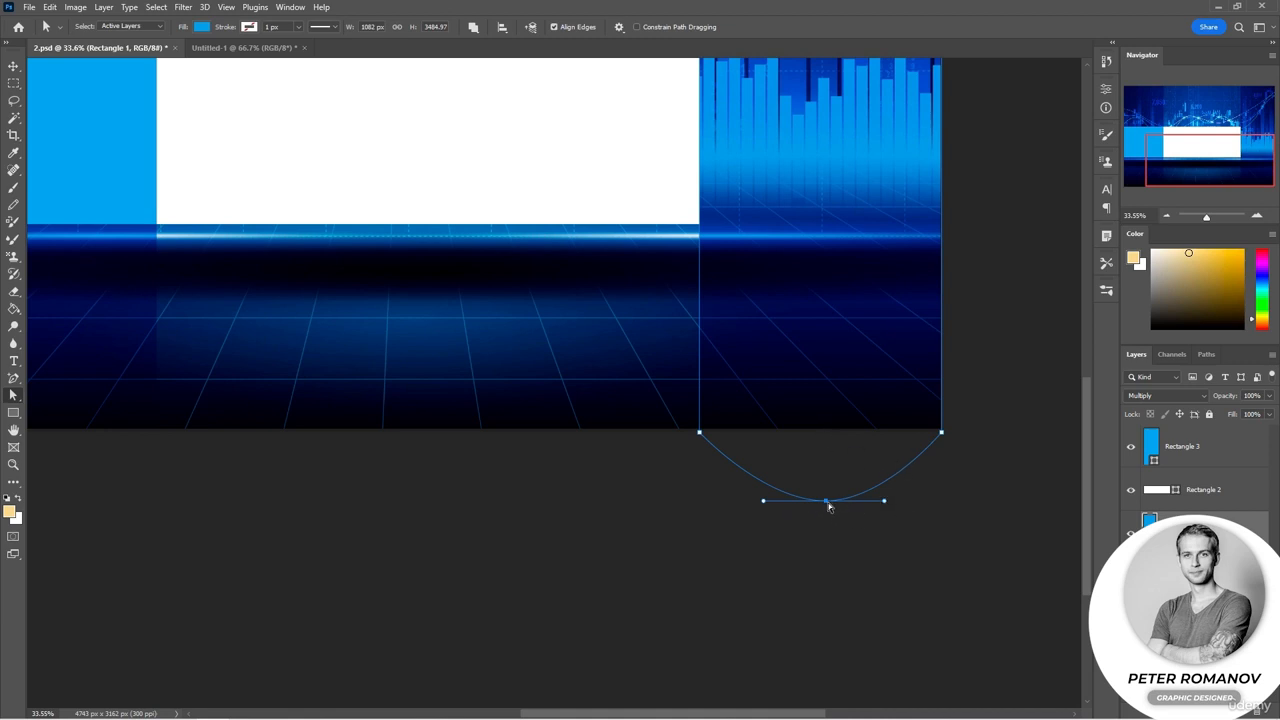
left_click_drag(828, 506, 953, 311)
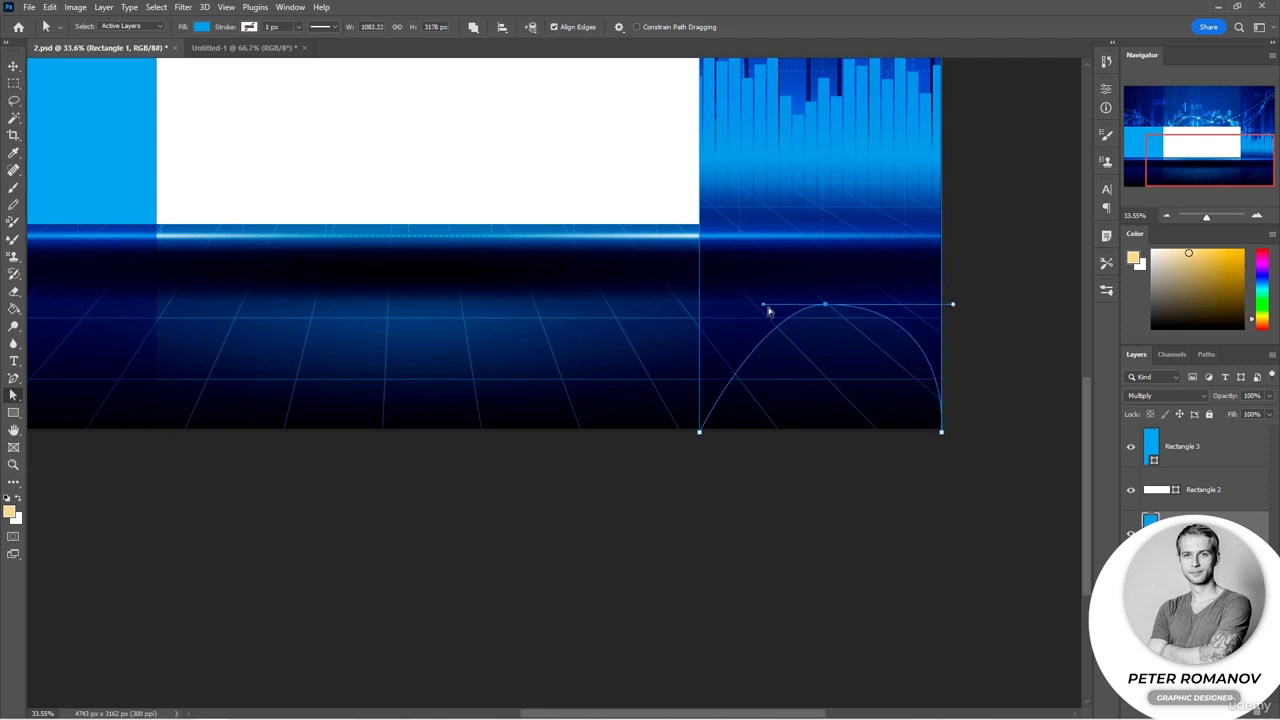
left_click_drag(763, 305, 688, 305)
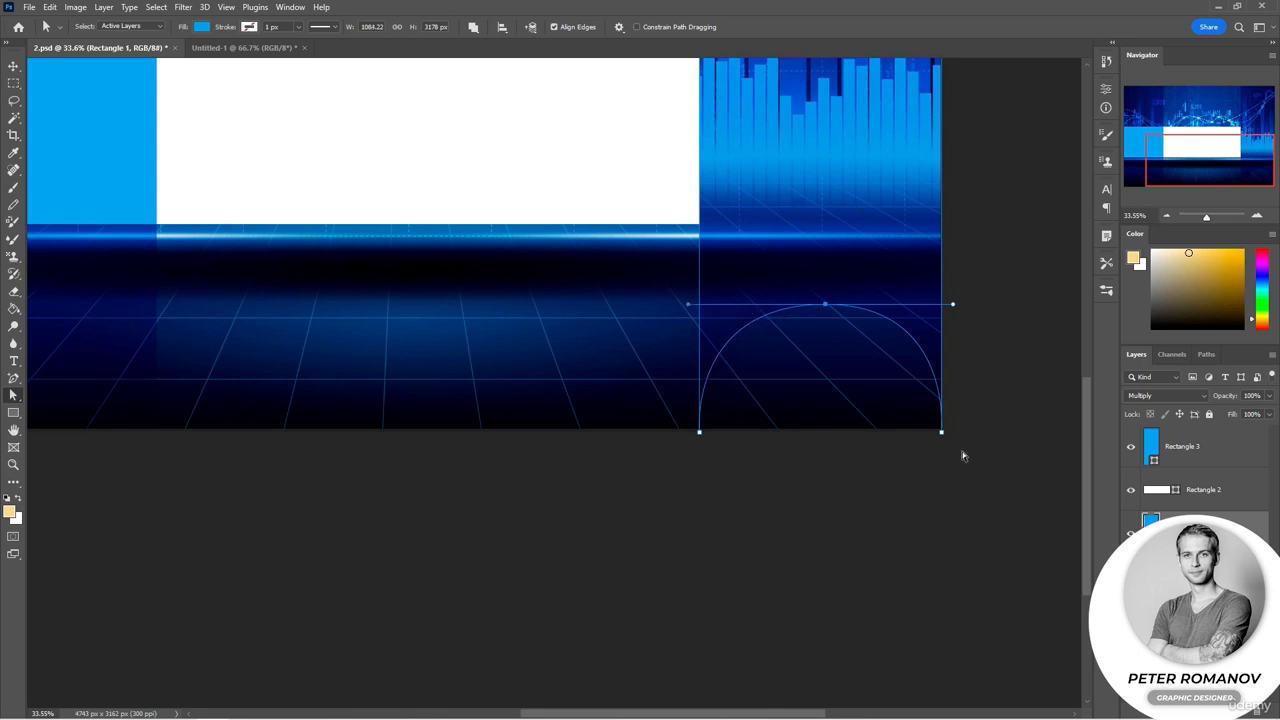
Step: Move the white rectangle down to the poster's bottom band and place its layer beneath the right blue rectangle
scroll(962, 453, "down", 1)
scroll(962, 459, "down", 1)
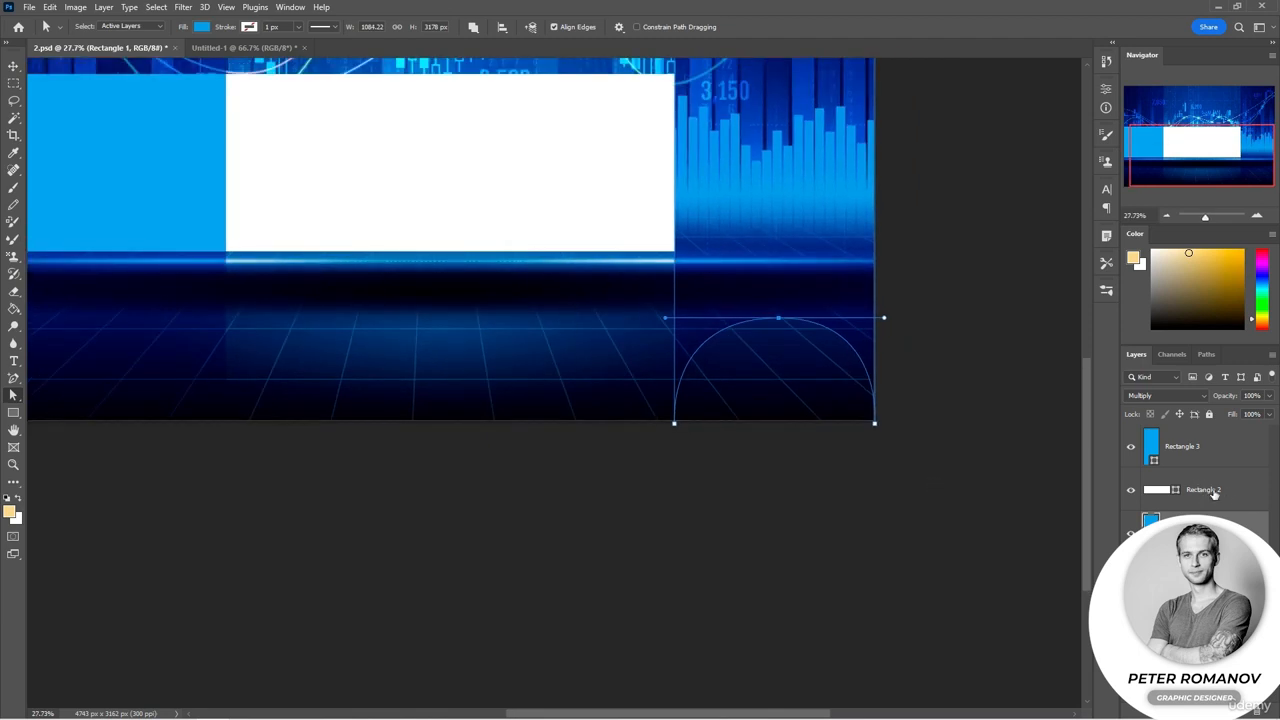
left_click(362, 283)
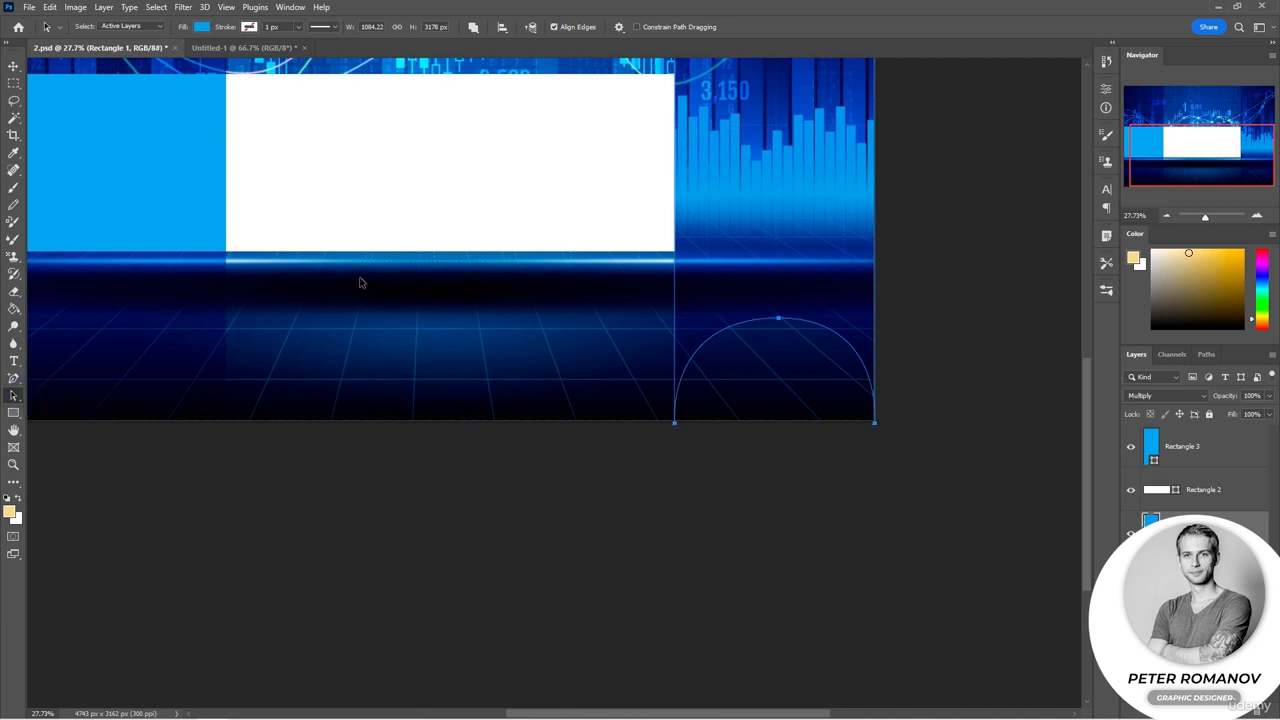
left_click(1225, 490)
left_click_drag(414, 191, 613, 357)
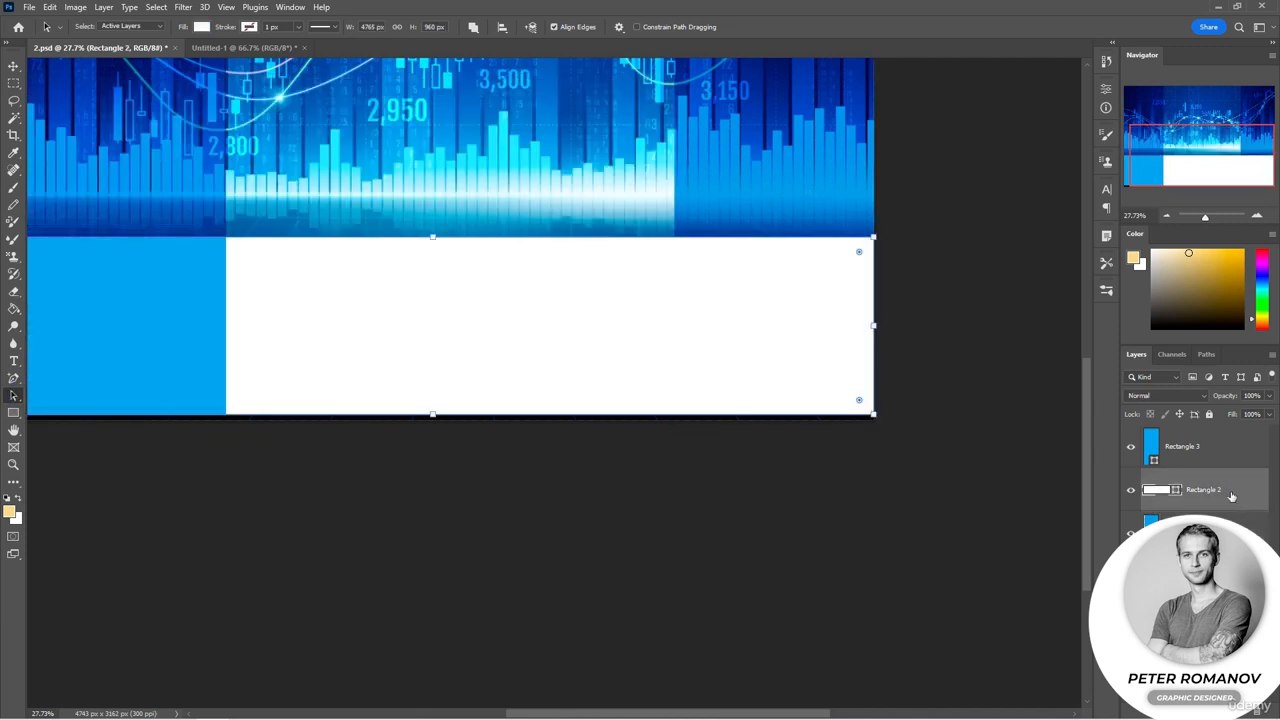
left_click_drag(1229, 497, 1224, 552)
left_click(957, 366)
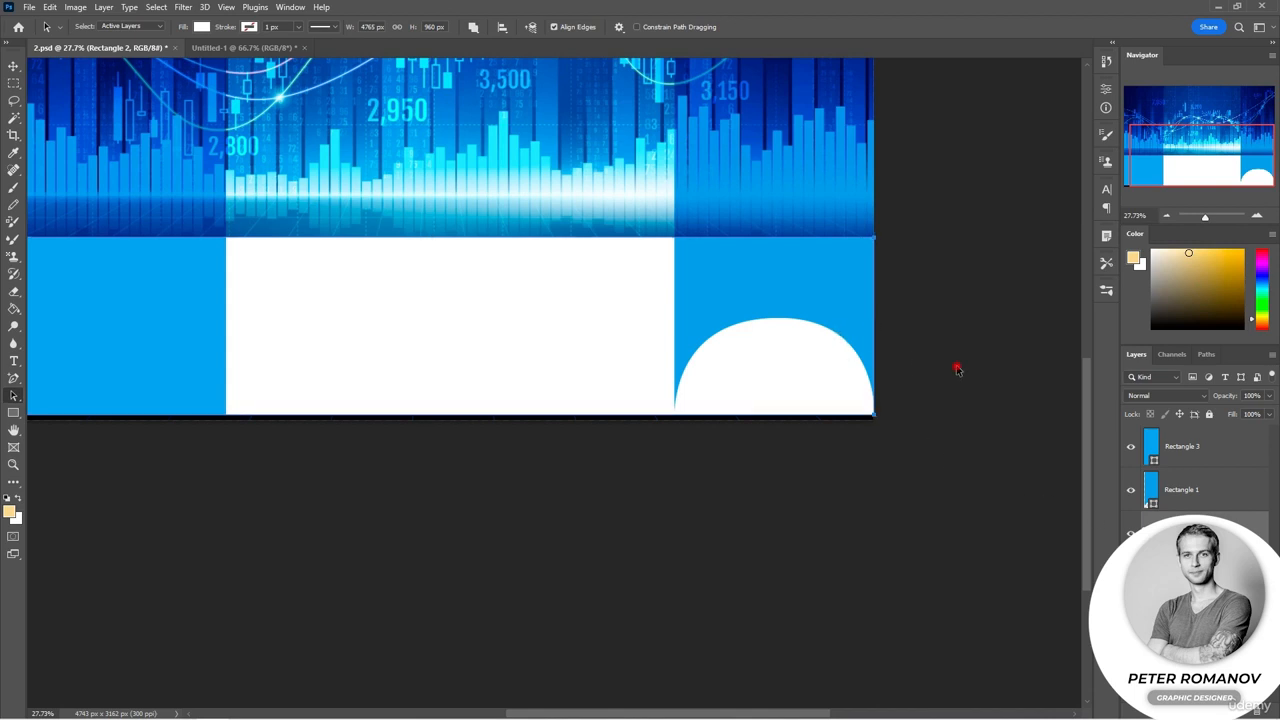
Step: Reshape the arch's top anchor with the Convert Point tool, converting it to a corner and redragging its handles
right_click(15, 399)
left_click(49, 406)
left_click(1189, 483)
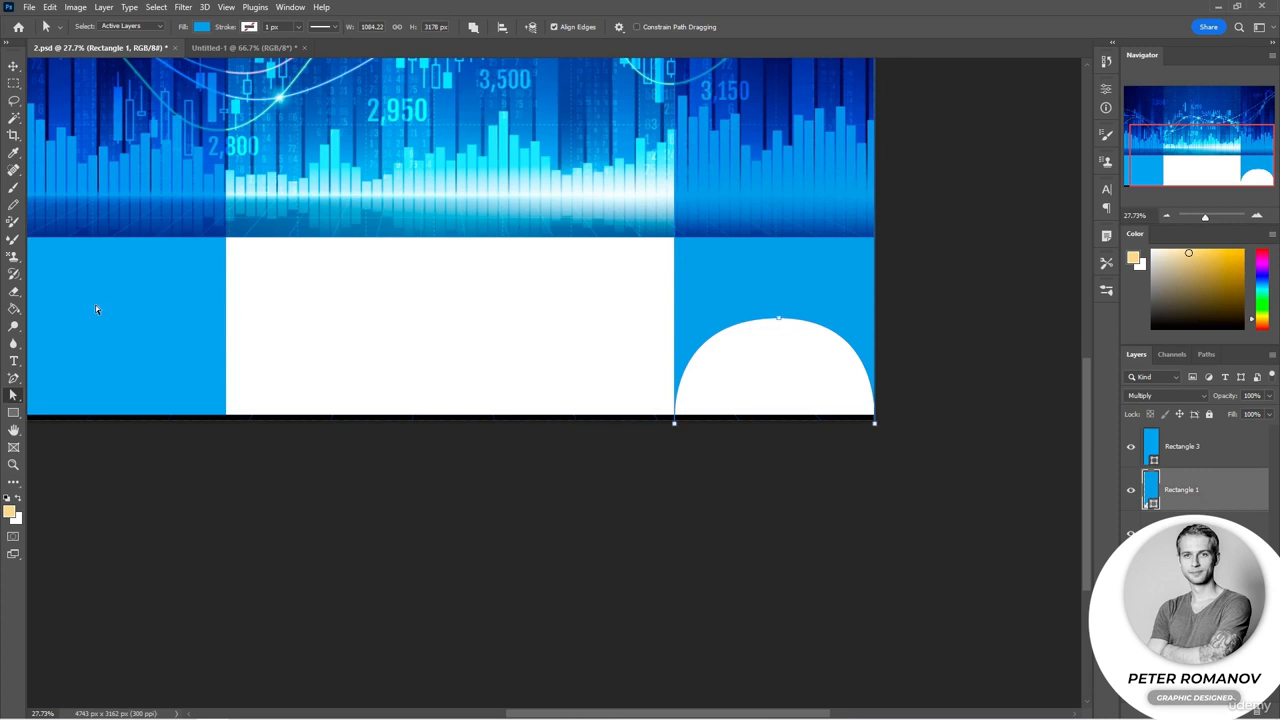
left_click(13, 378)
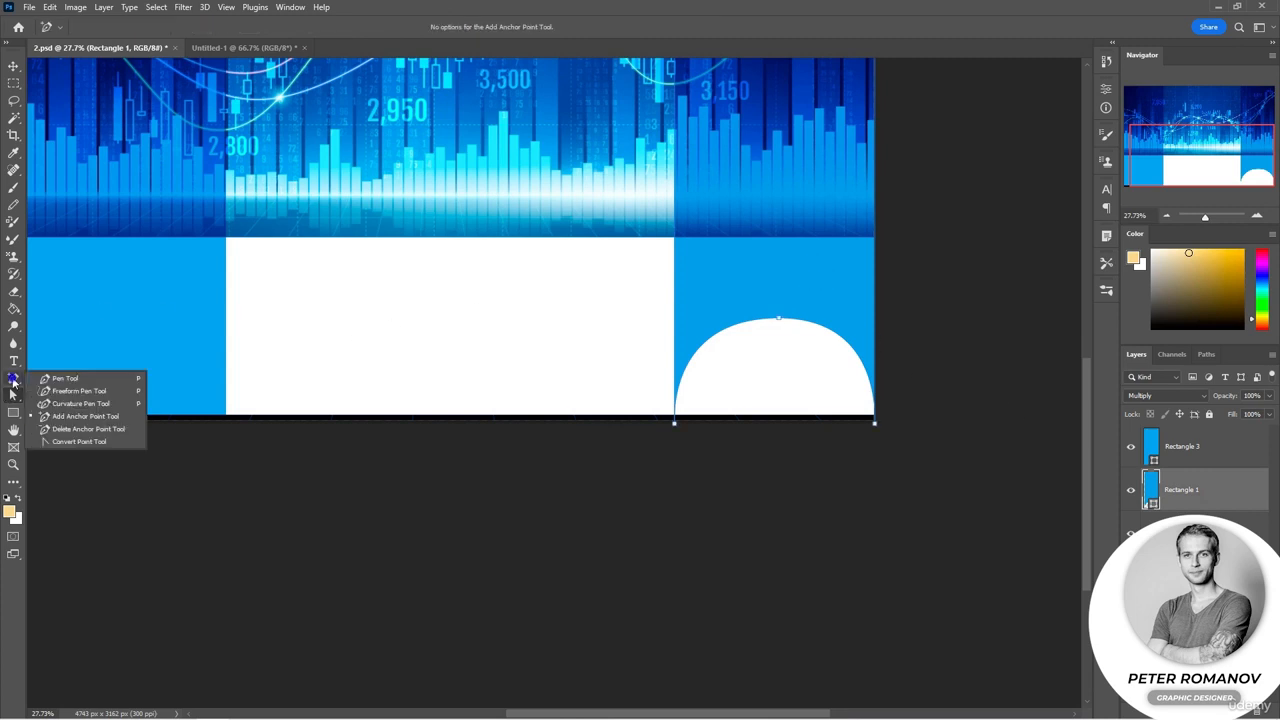
left_click(63, 441)
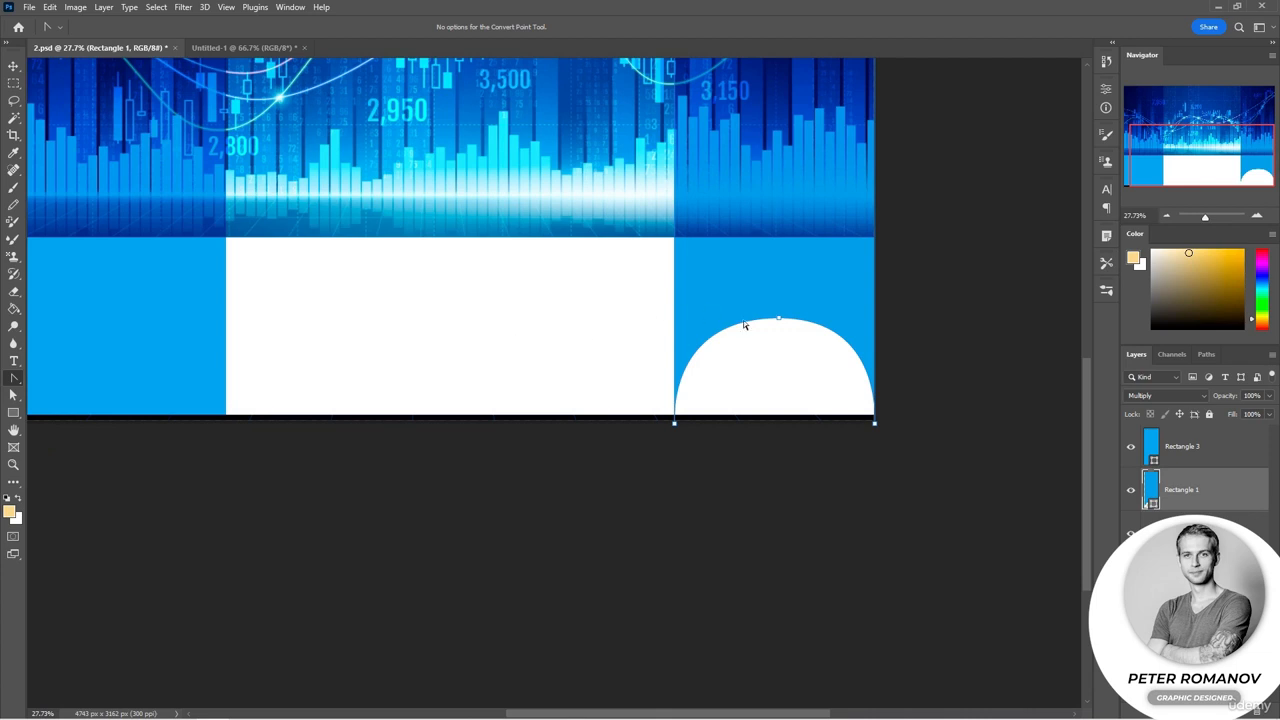
left_click(779, 319)
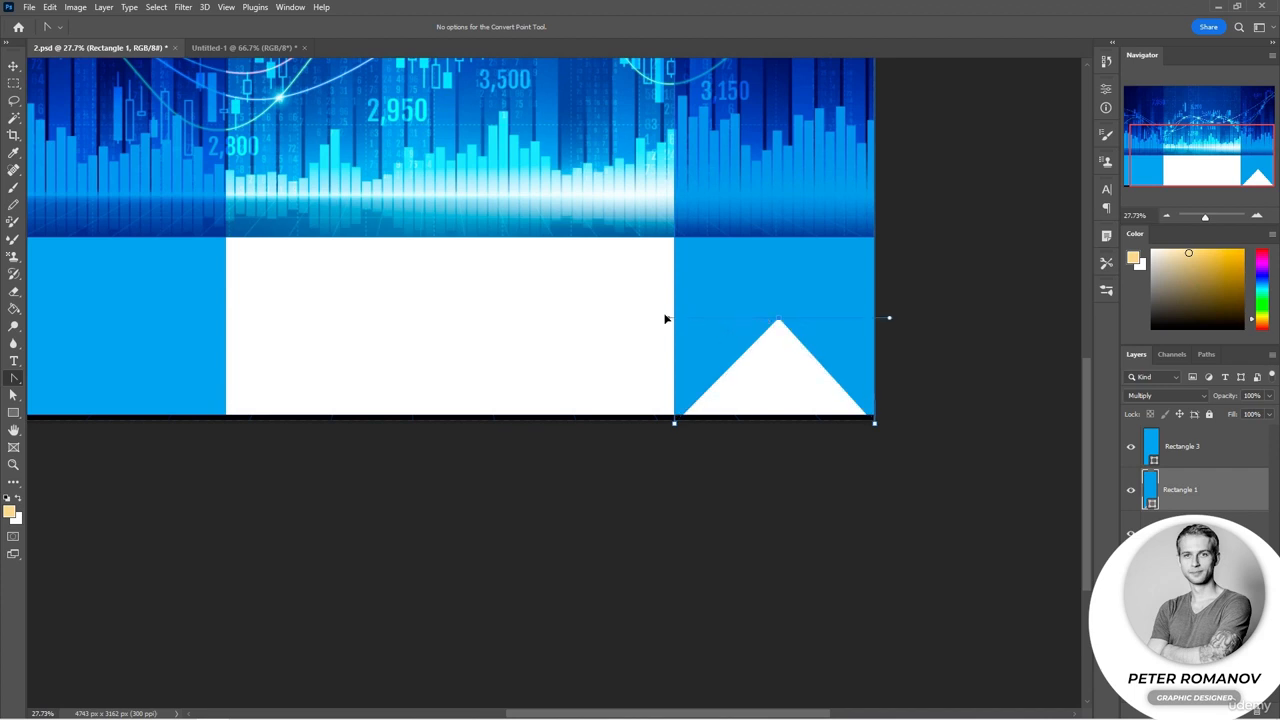
left_click_drag(665, 318, 663, 318)
left_click_drag(675, 320, 695, 321)
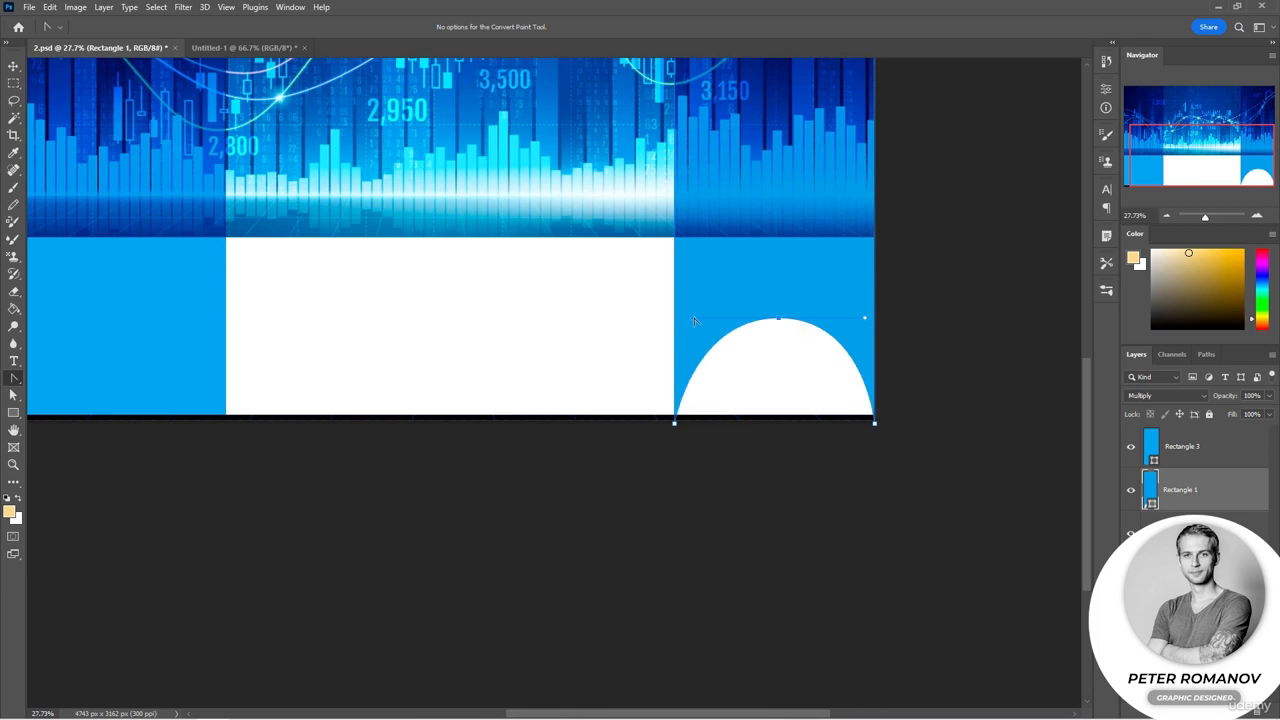
Step: Convert the arch's top anchor into a sharp corner and pull the peak down to form a shallow notch
left_click(779, 320)
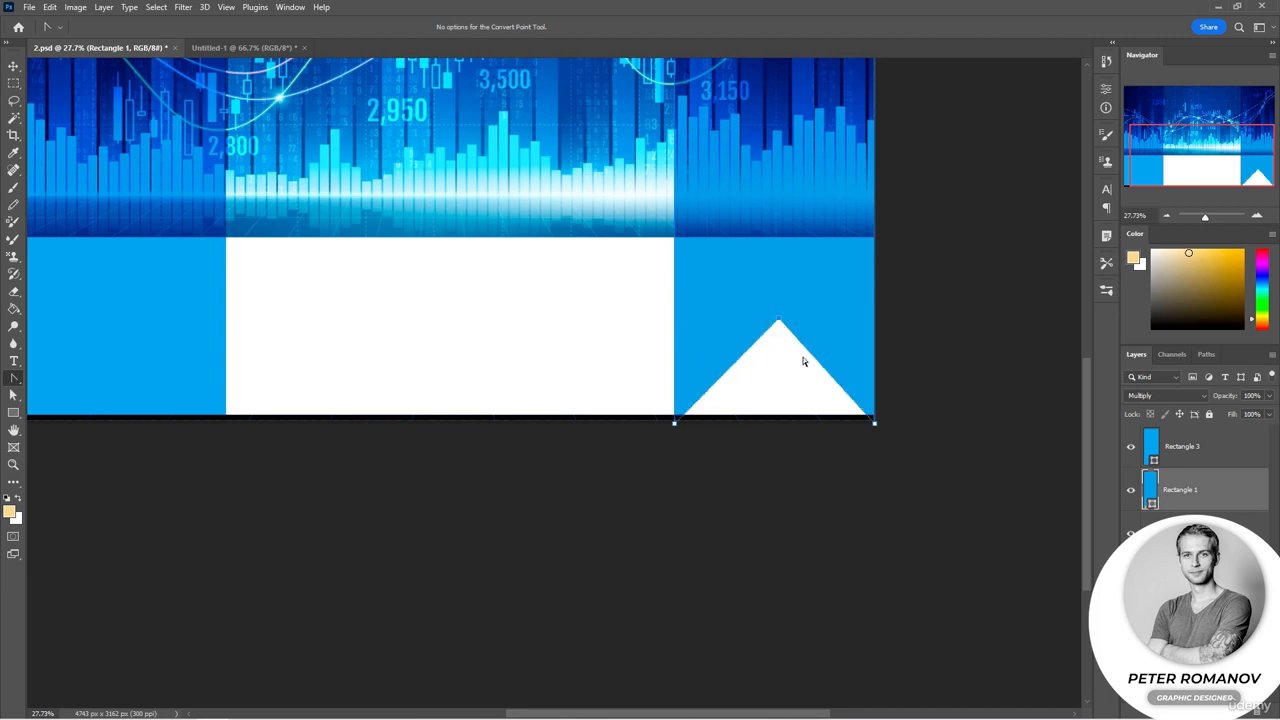
left_click(13, 395)
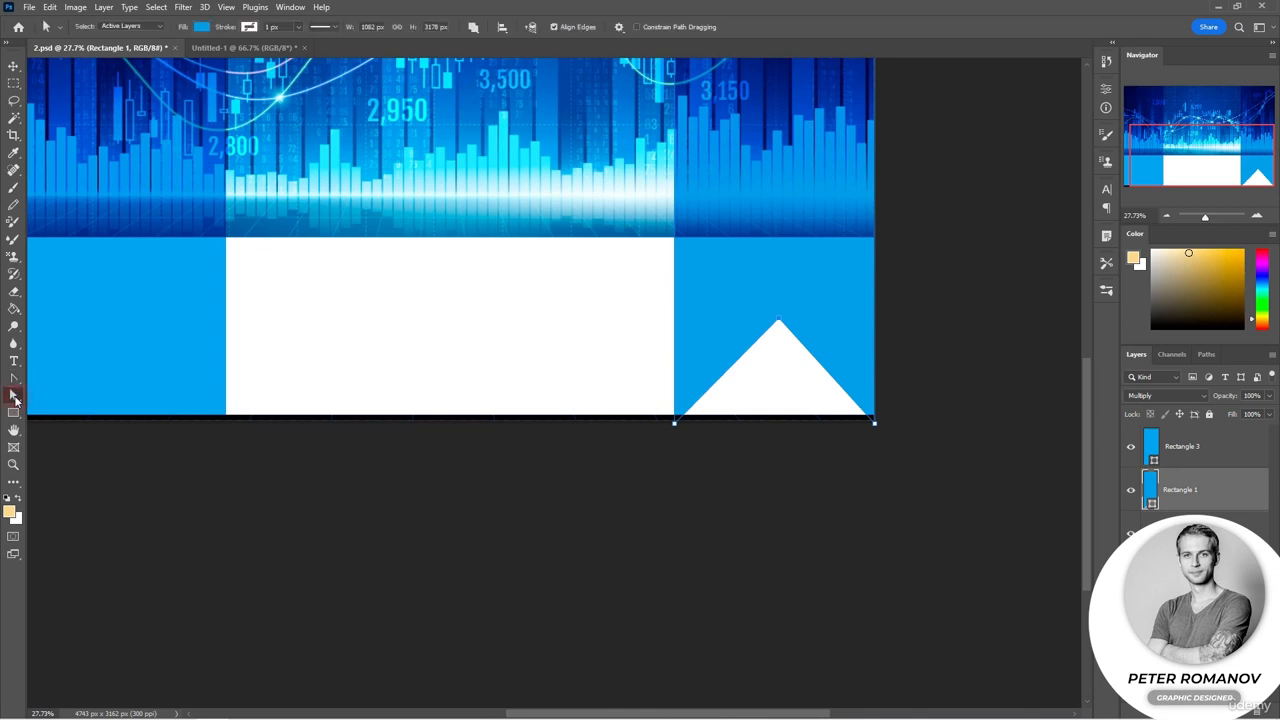
left_click_drag(779, 320, 776, 377)
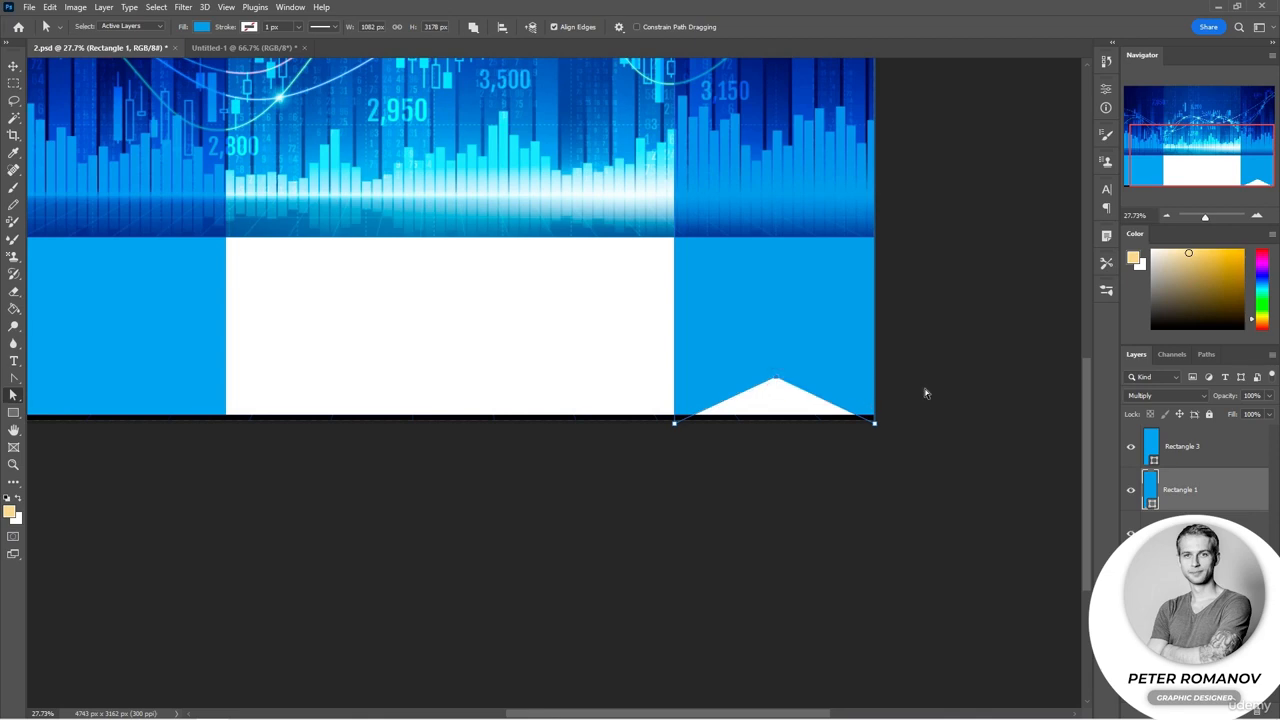
Step: Delete the bottom-right anchor point of the left blue shape, accepting the conversion from live shape to regular path
left_click(1210, 456)
left_click_drag(1185, 161, 1128, 158)
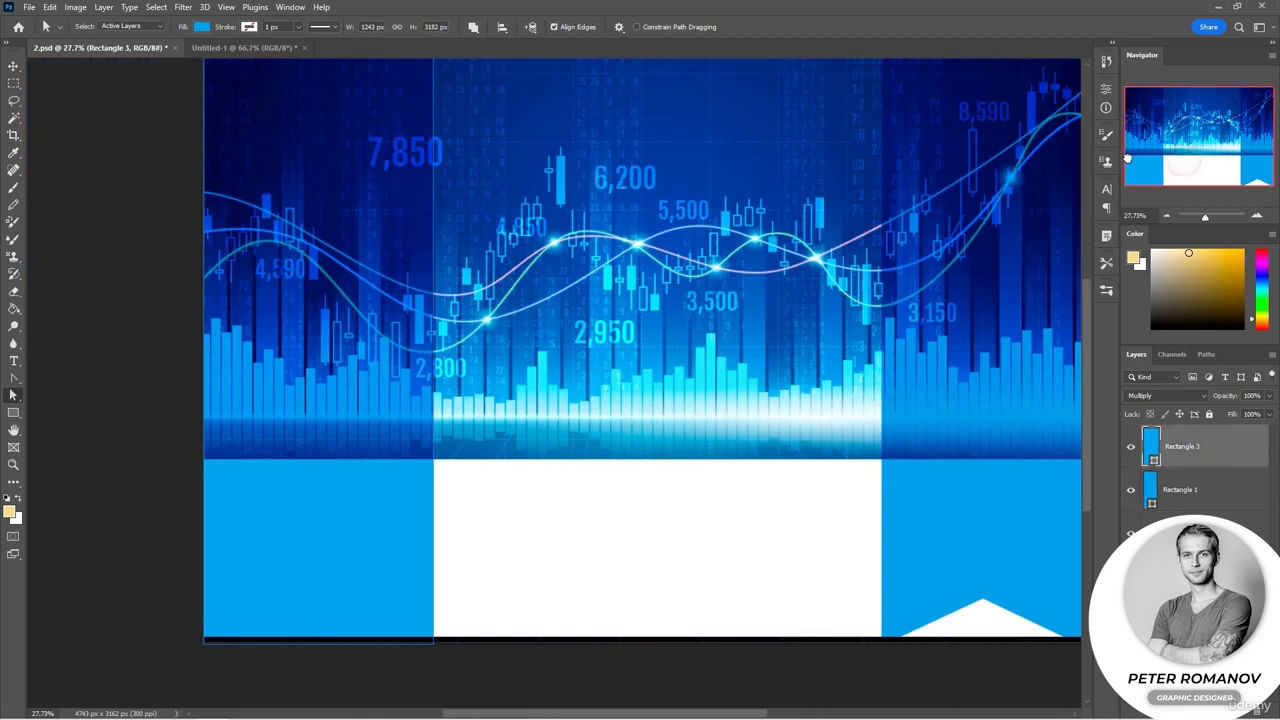
left_click(727, 522)
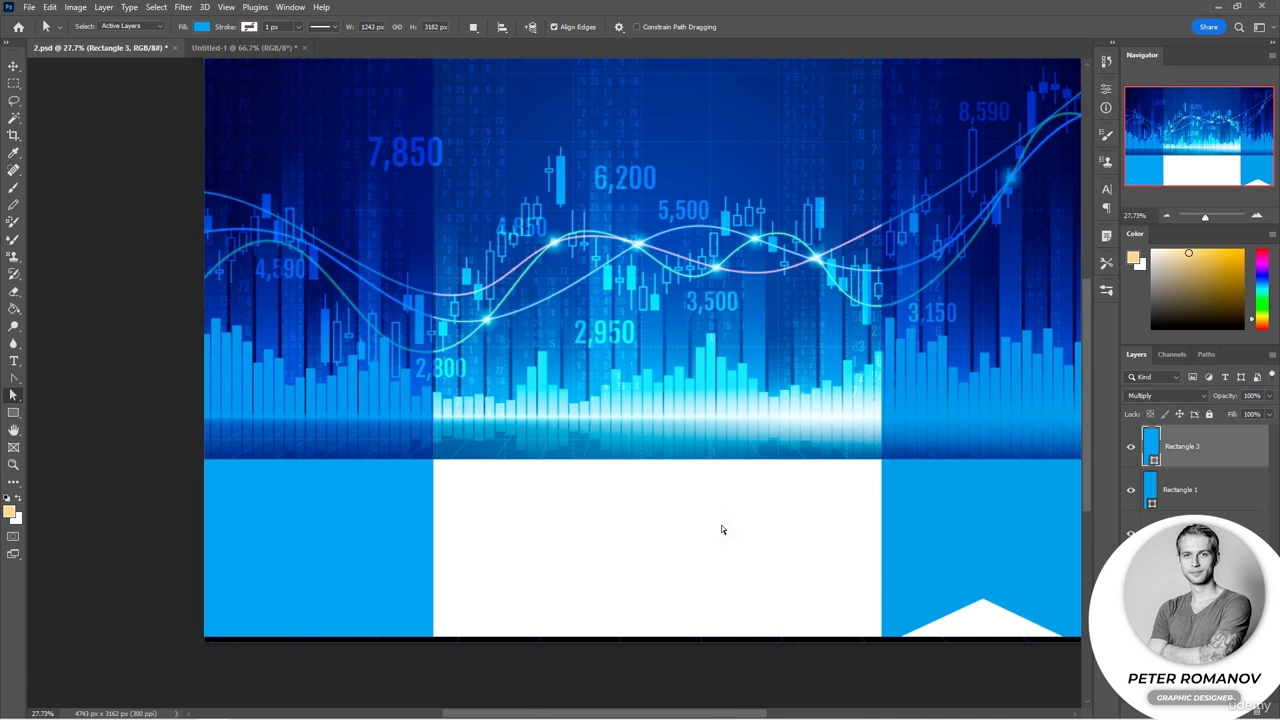
left_click(340, 583)
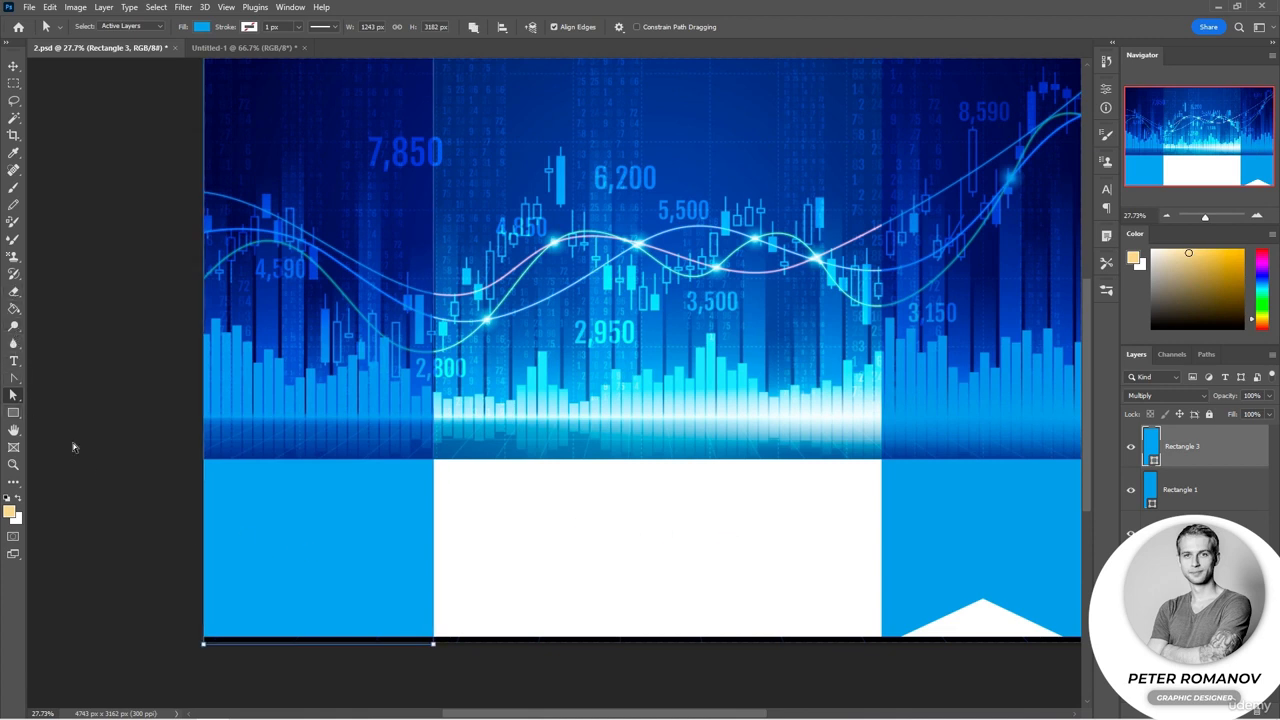
right_click(13, 378)
left_click(80, 429)
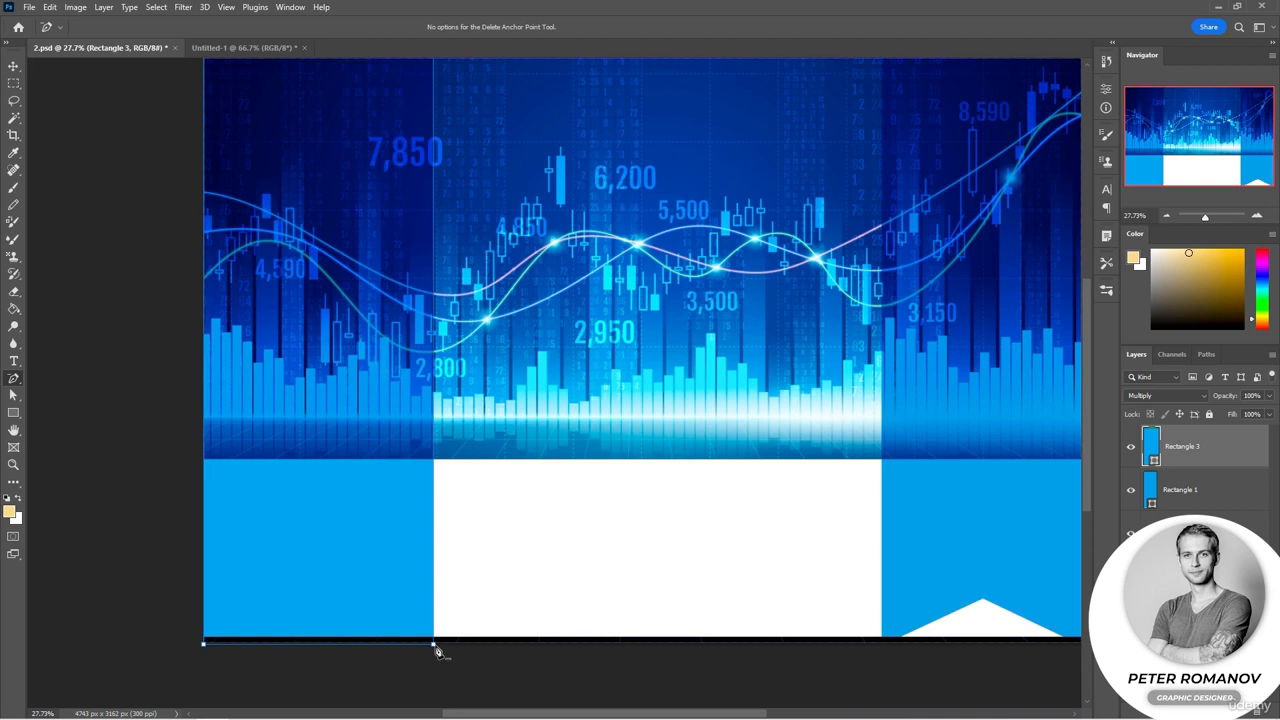
left_click(436, 651)
left_click(614, 273)
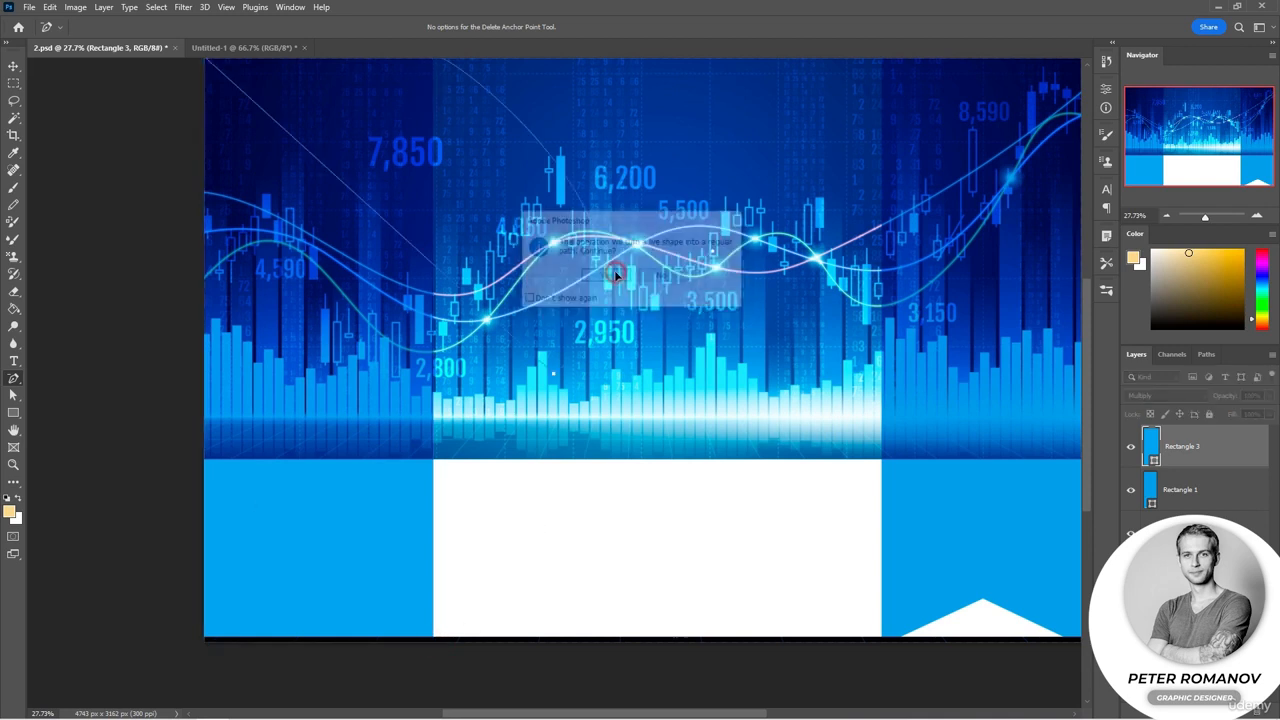
left_click_drag(266, 531, 235, 562)
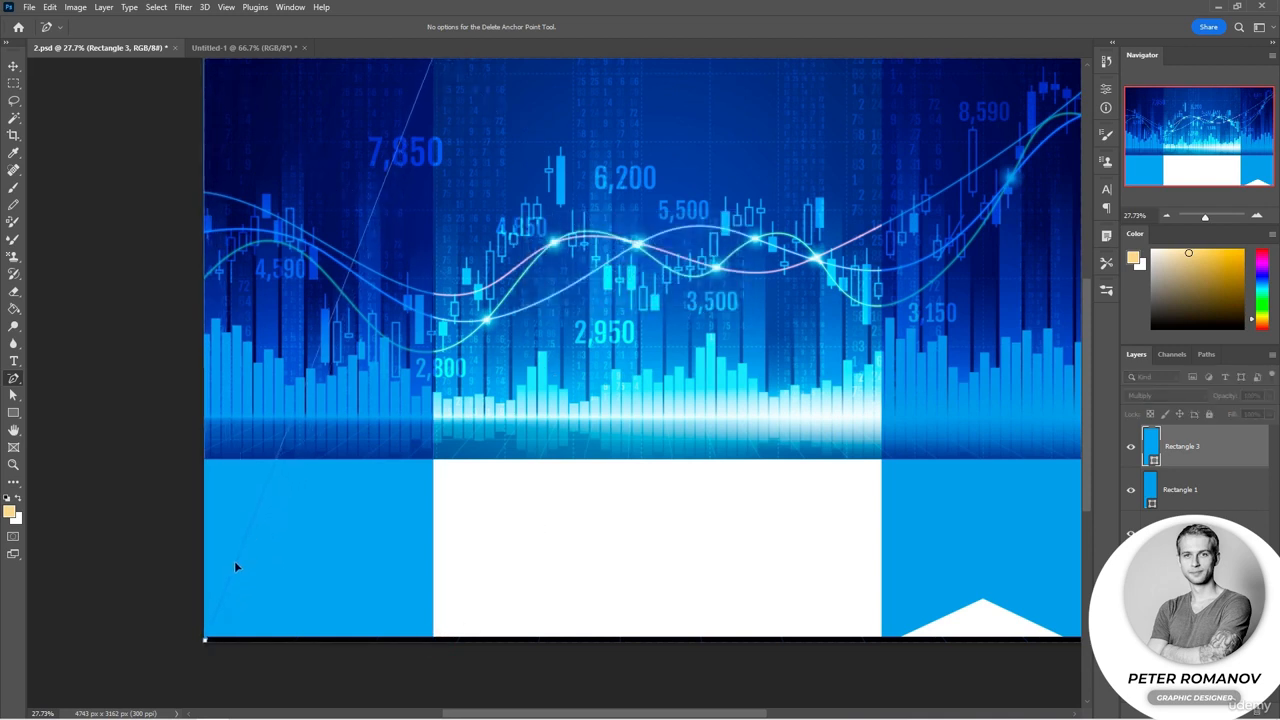
left_click(235, 566)
left_click(606, 276)
left_click(435, 645)
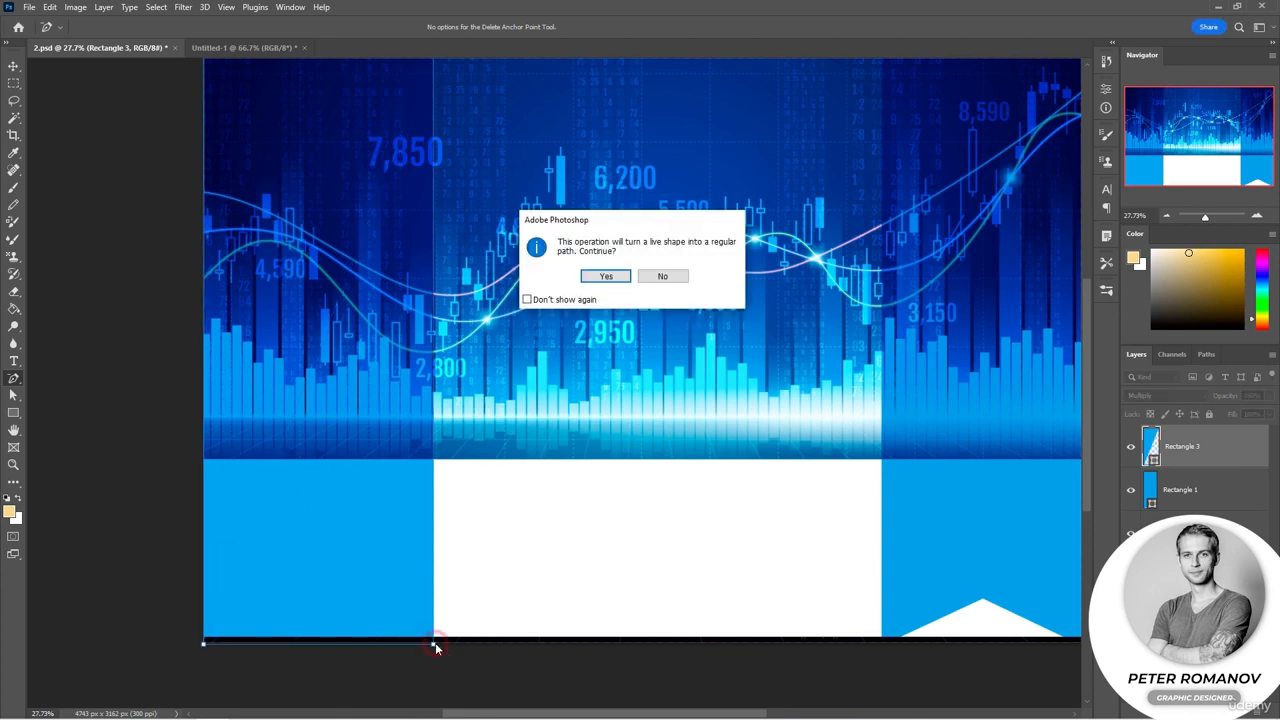
left_click(605, 275)
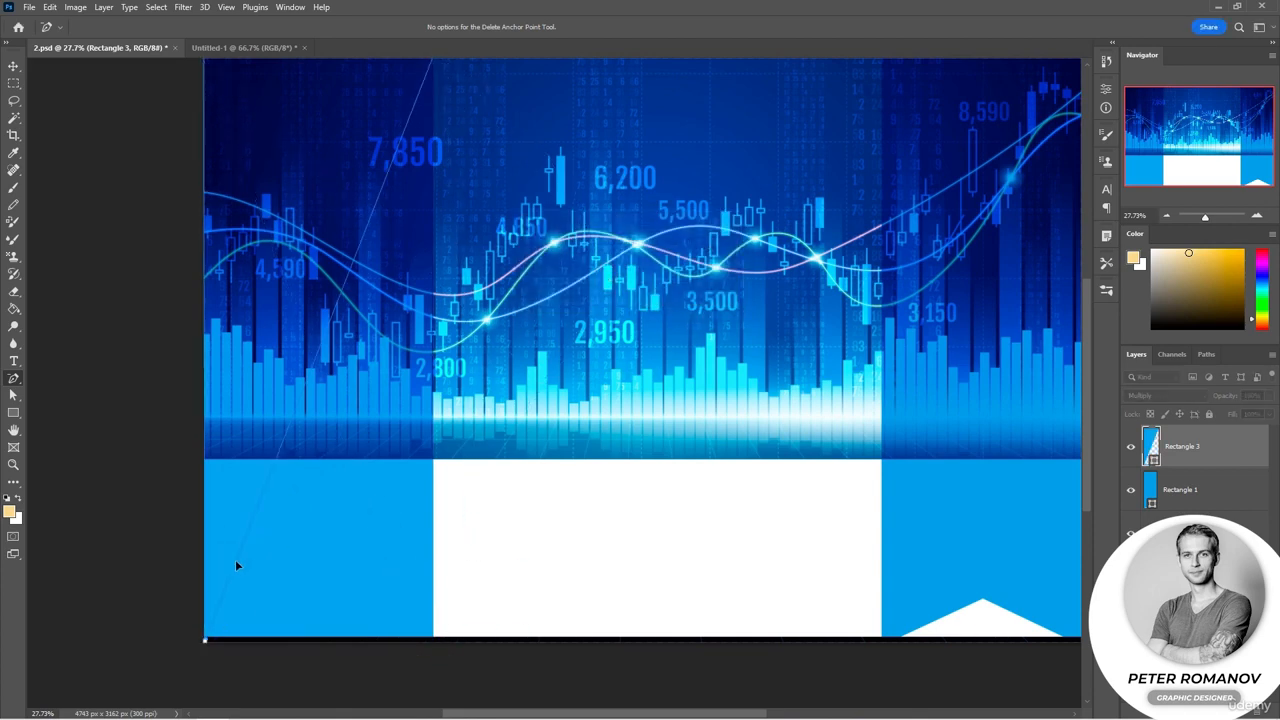
mouse_move(236, 562)
left_mouse_down()
mouse_move(244, 545)
mouse_move(222, 549)
mouse_move(217, 533)
mouse_move(237, 559)
left_mouse_up()
left_click(234, 560)
left_click(606, 275)
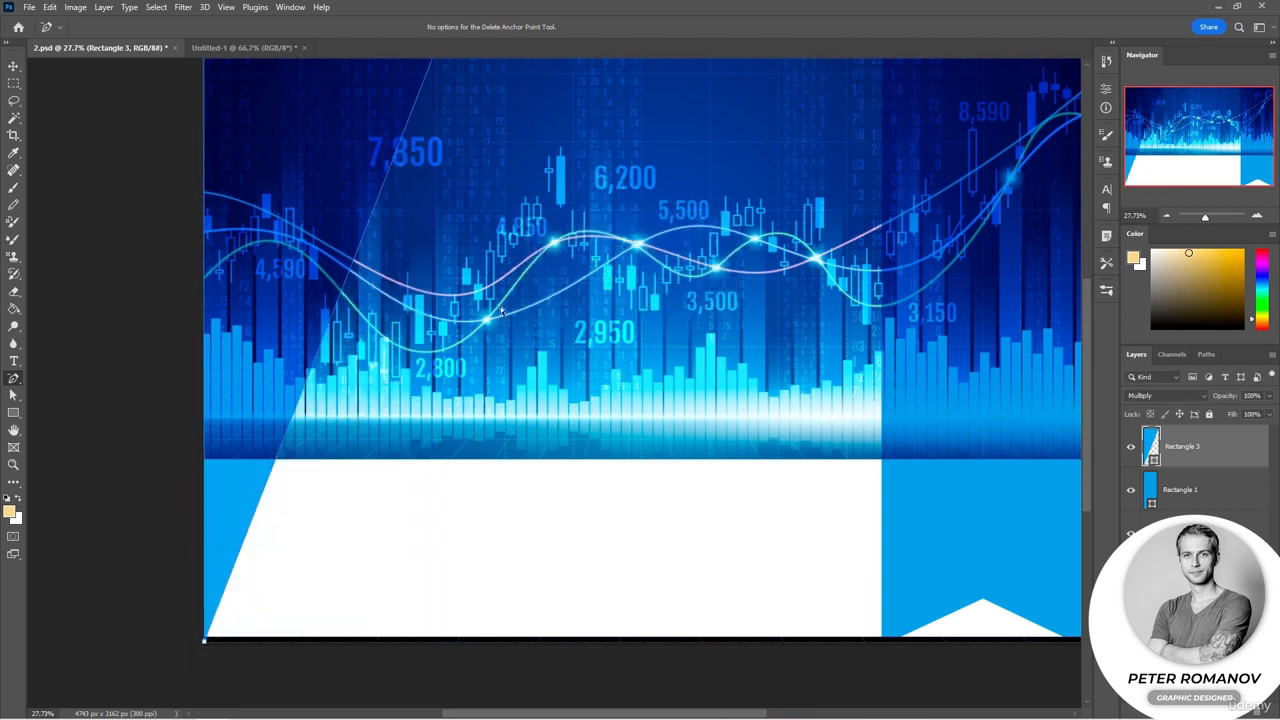
Step: Drag the left blue shape's top-right anchor down to the bottom edge to create a diagonal slant
scroll(405, 242, "up", 1)
key("a")
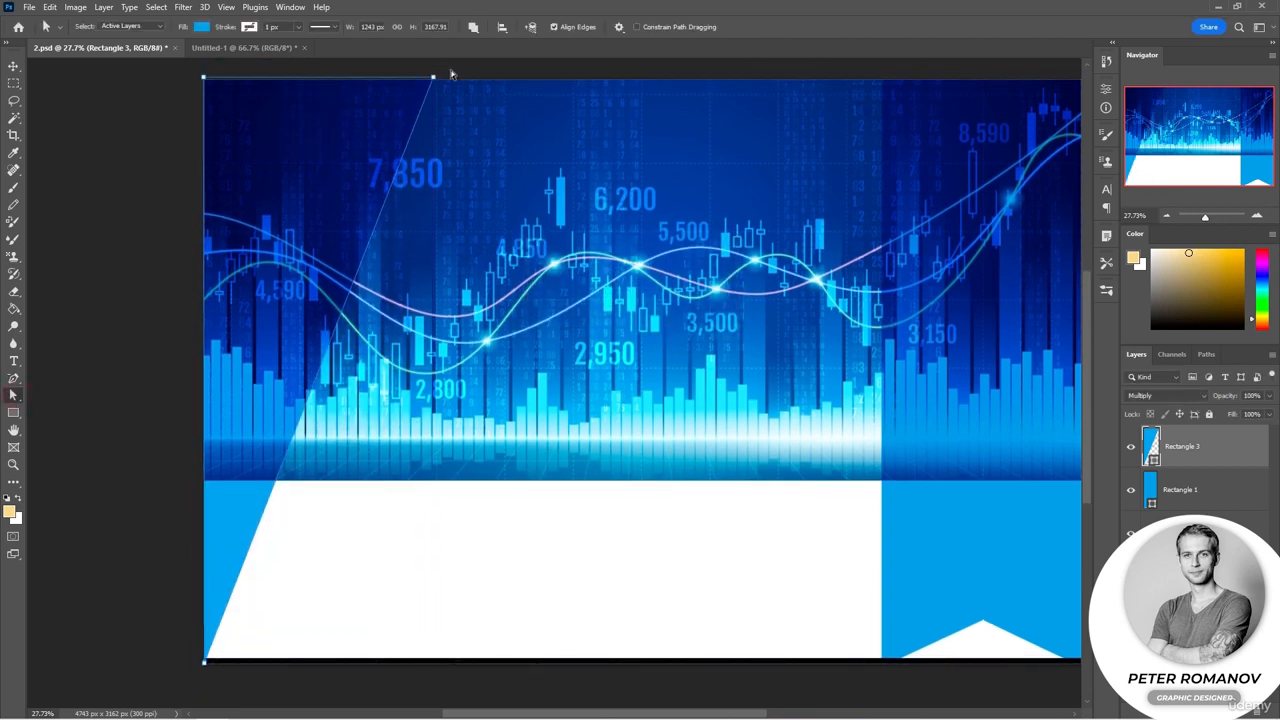
left_click_drag(433, 76, 470, 662)
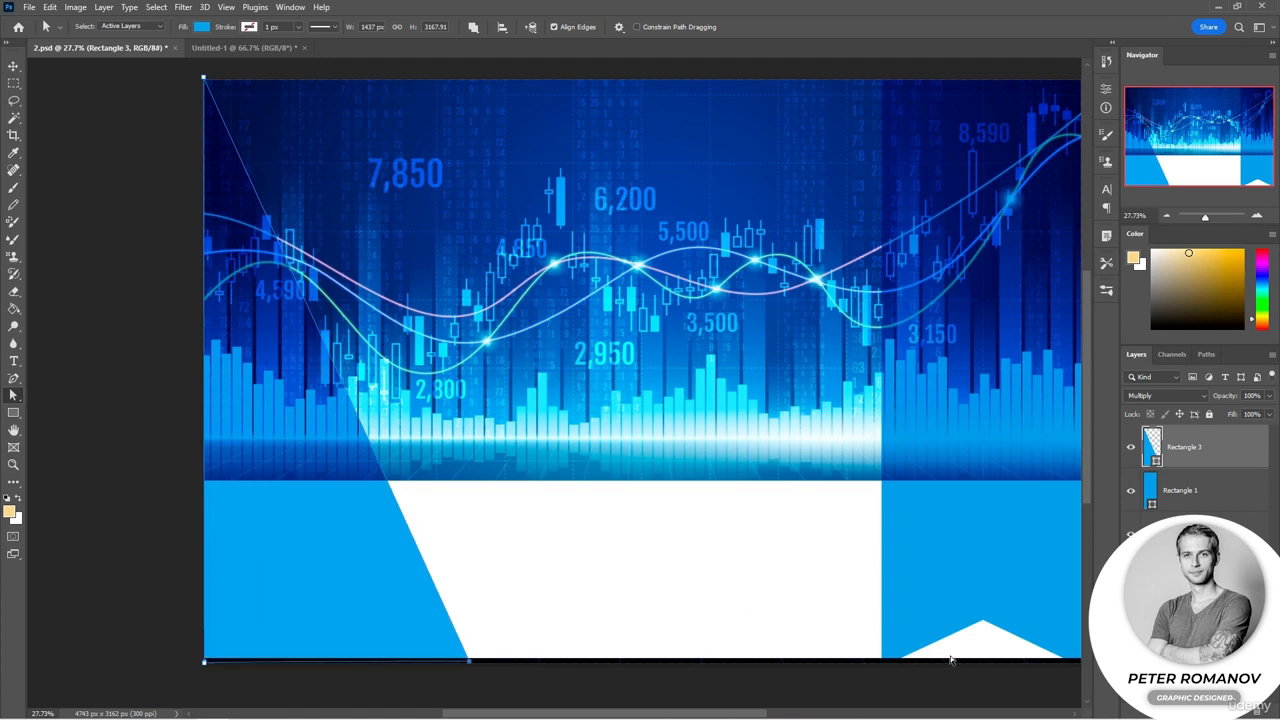
Step: Extend the white rectangle's bottom corner down to cover the dark strip along the poster's bottom edge
left_click(814, 541)
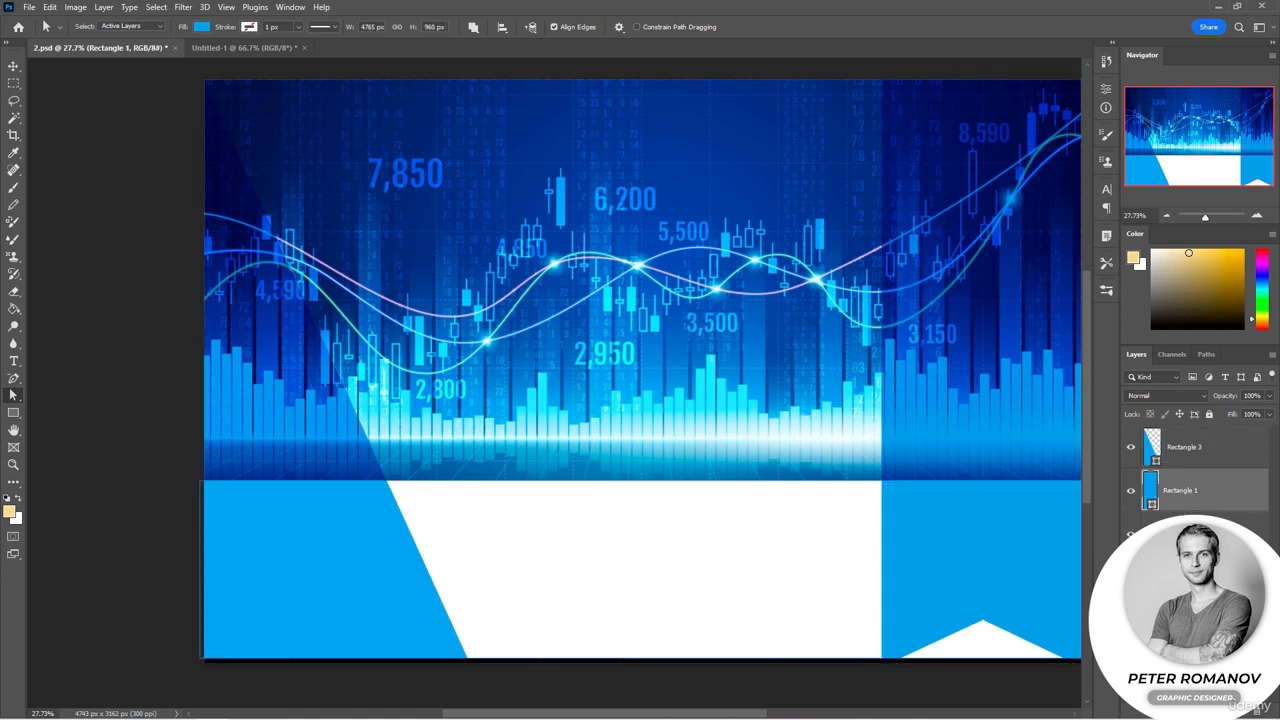
left_click(814, 541)
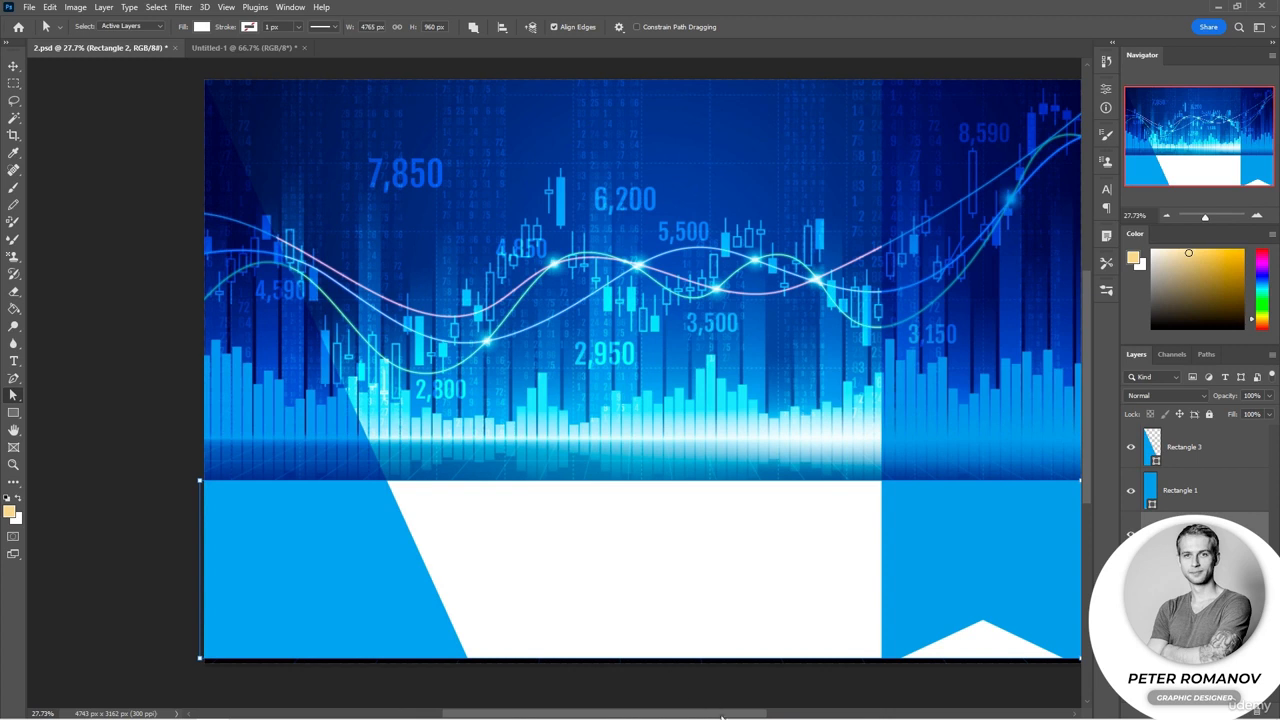
left_click_drag(722, 713, 741, 714)
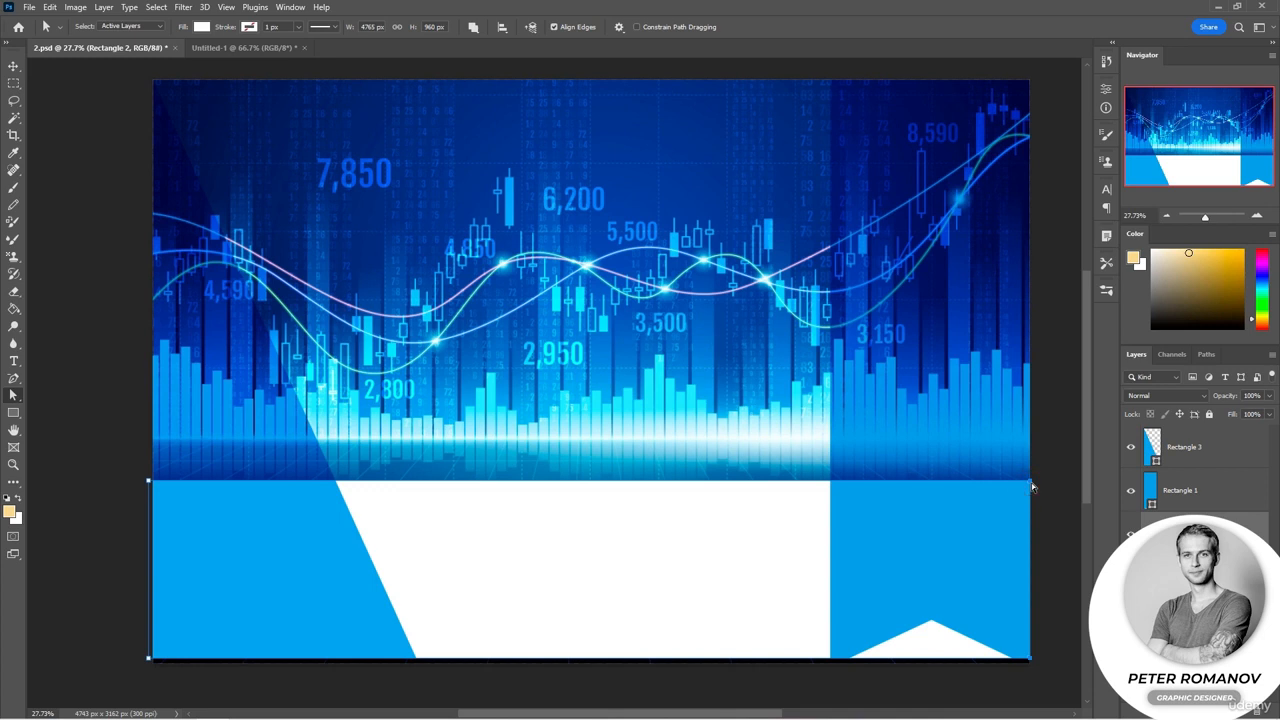
left_click_drag(1031, 483, 1038, 444)
left_click_drag(1048, 468, 995, 492)
left_click(664, 278)
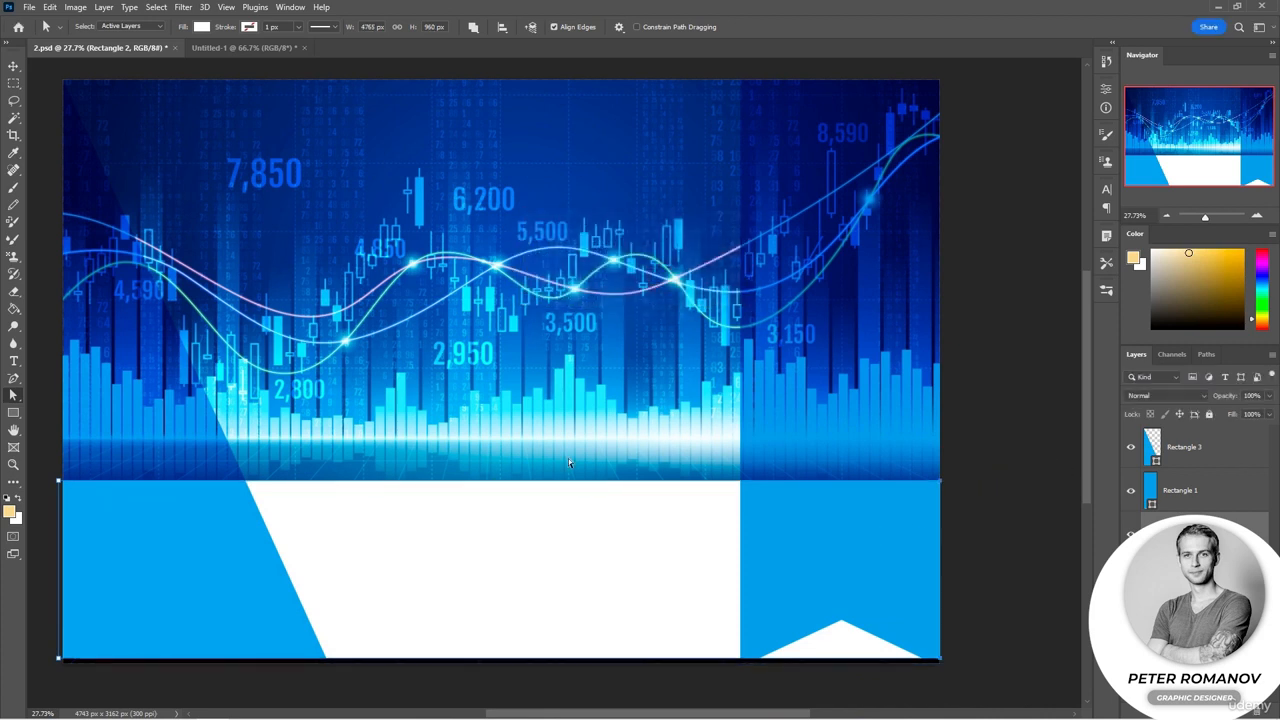
left_click(557, 522)
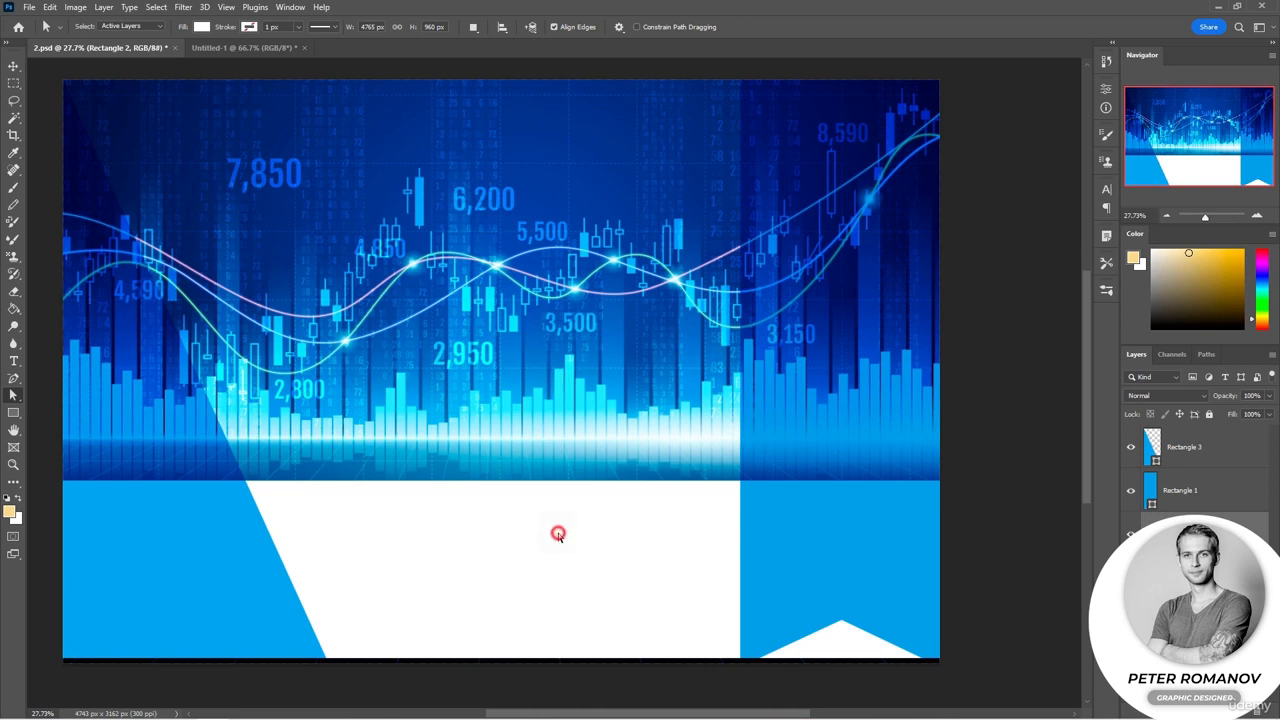
left_click(558, 534)
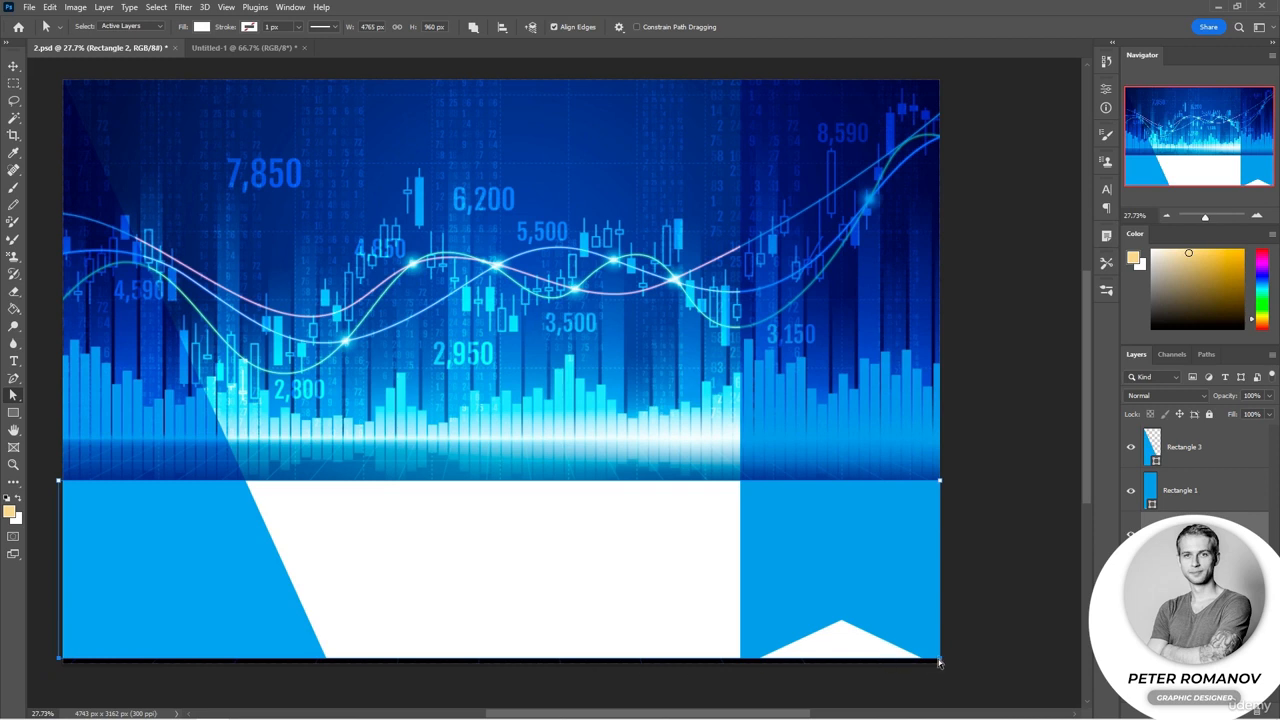
left_click_drag(940, 664, 942, 674)
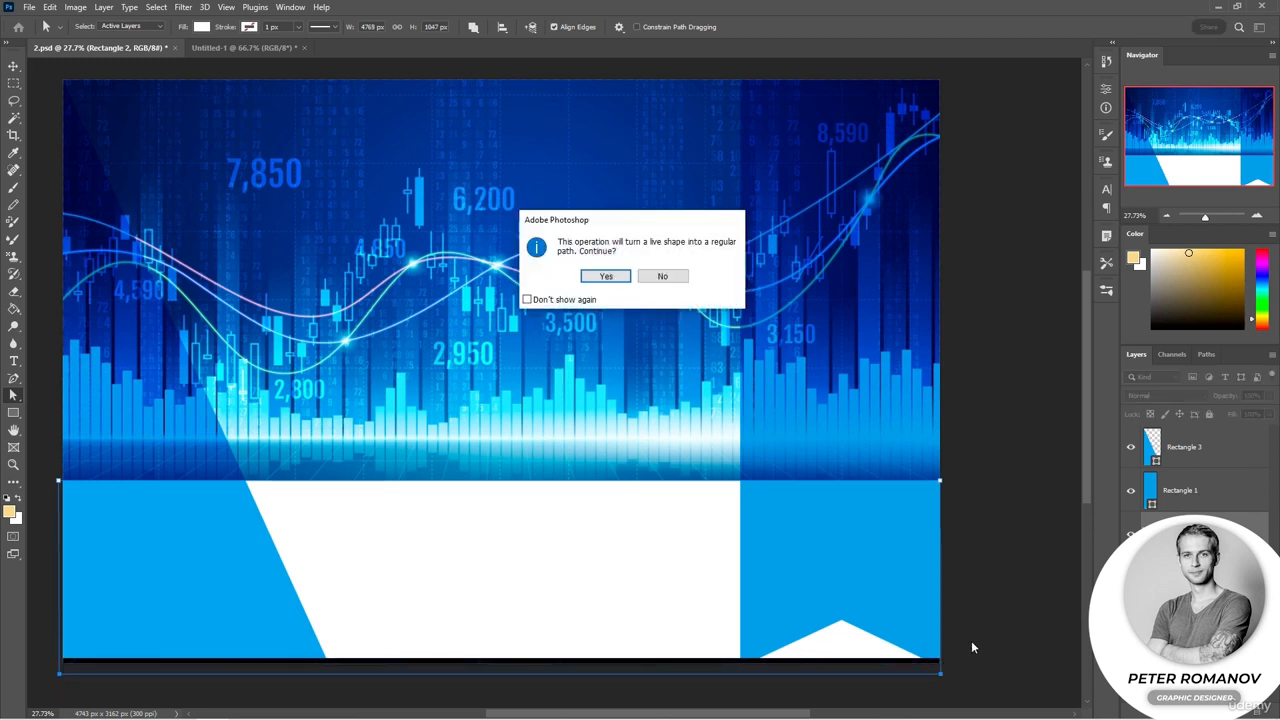
left_click(617, 278)
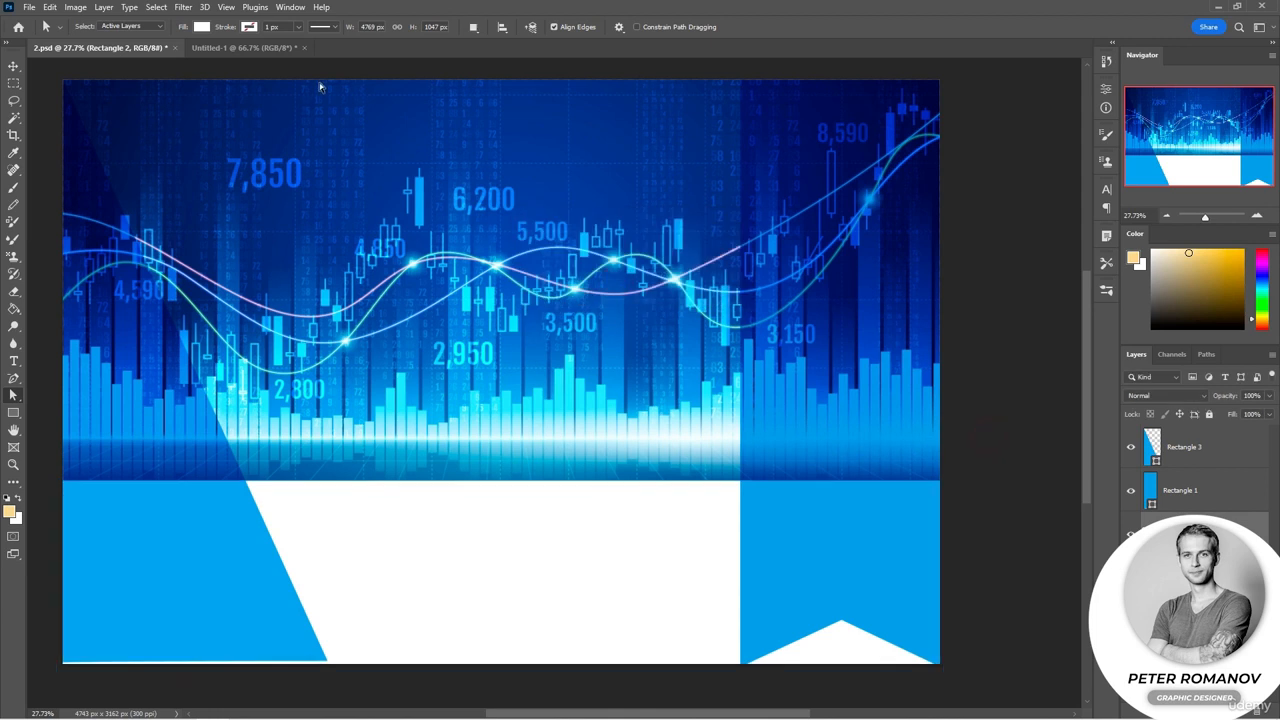
Step: Switch to the Untitled-1 document and draw a triangle about 361 × 337 px with the Polygon tool
left_click(246, 48)
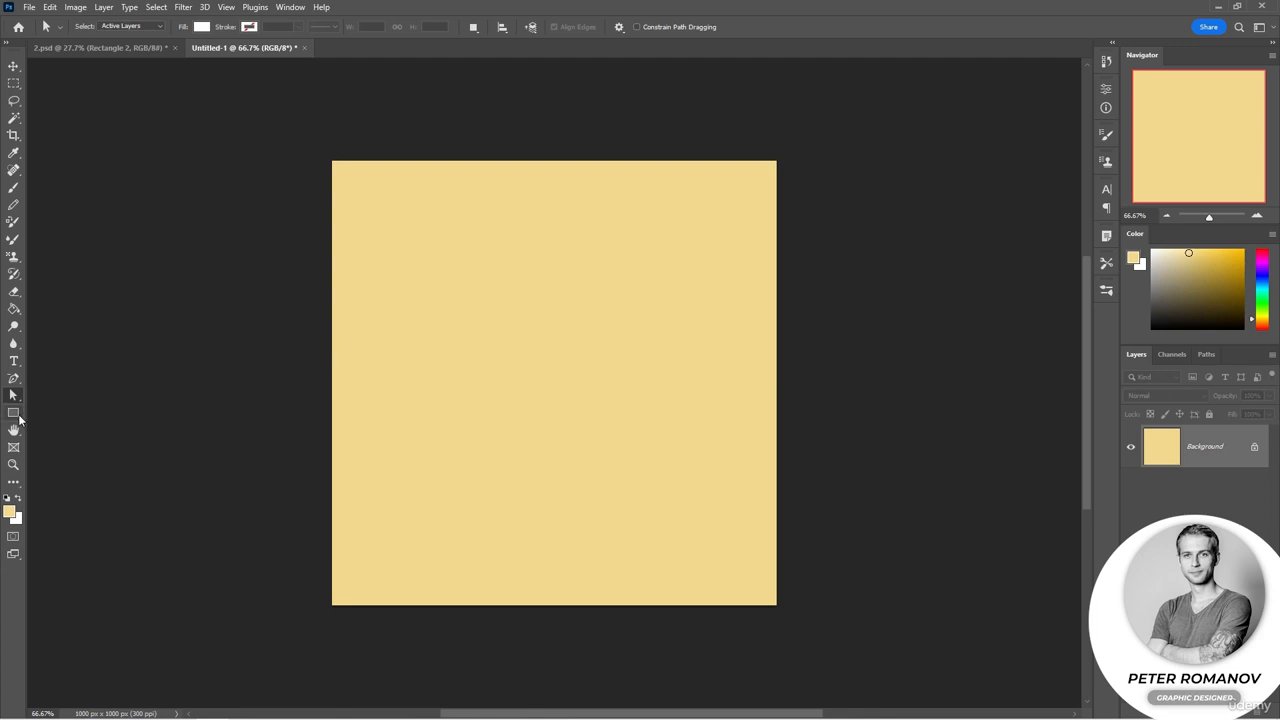
left_click_drag(13, 413, 53, 440)
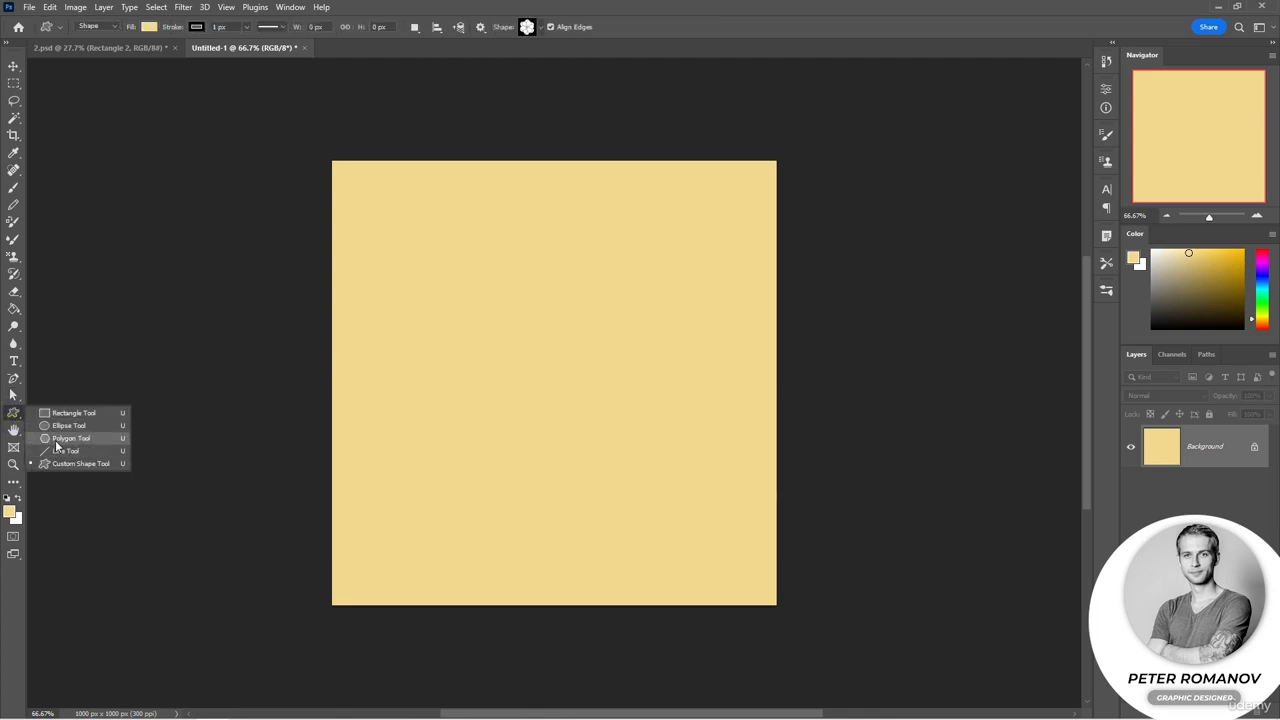
left_click(55, 440)
left_click_drag(471, 311, 631, 460)
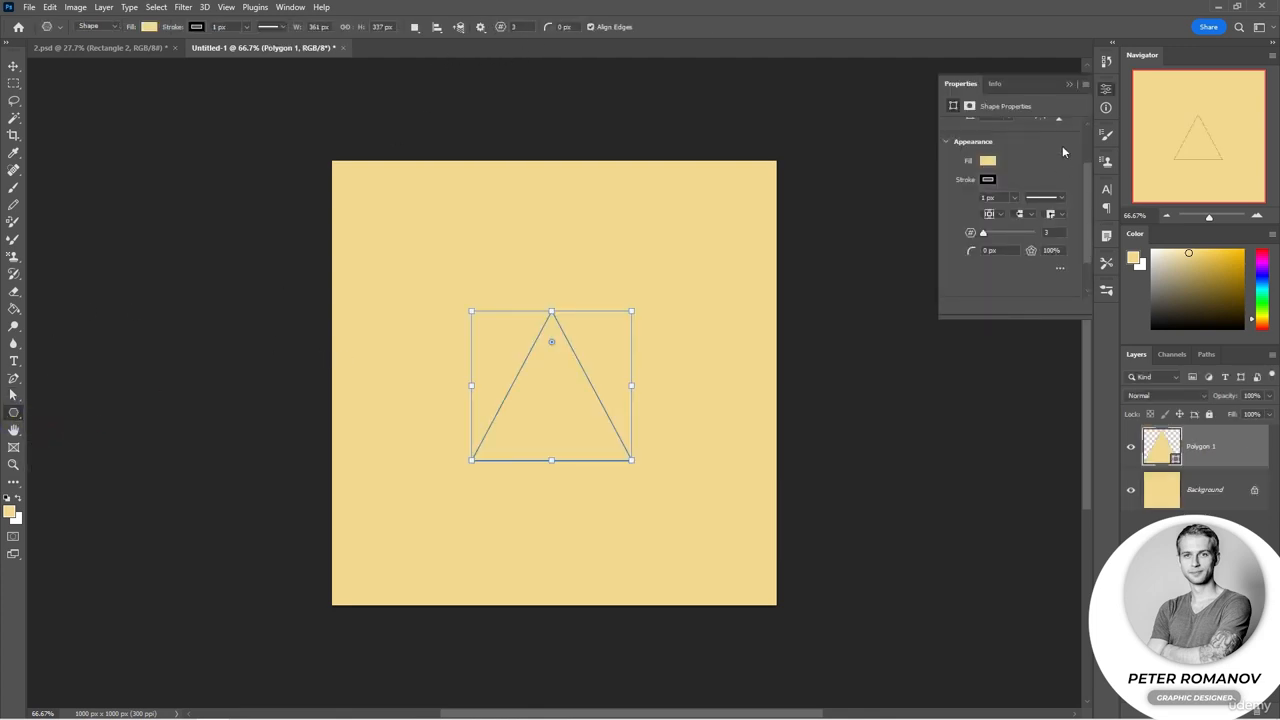
Step: Transform the triangle into a tall, narrow downward-pointing ray with its tip at the canvas centre
left_click(1070, 85)
left_click_drag(554, 309, 551, 160)
left_click_drag(471, 311, 585, 312)
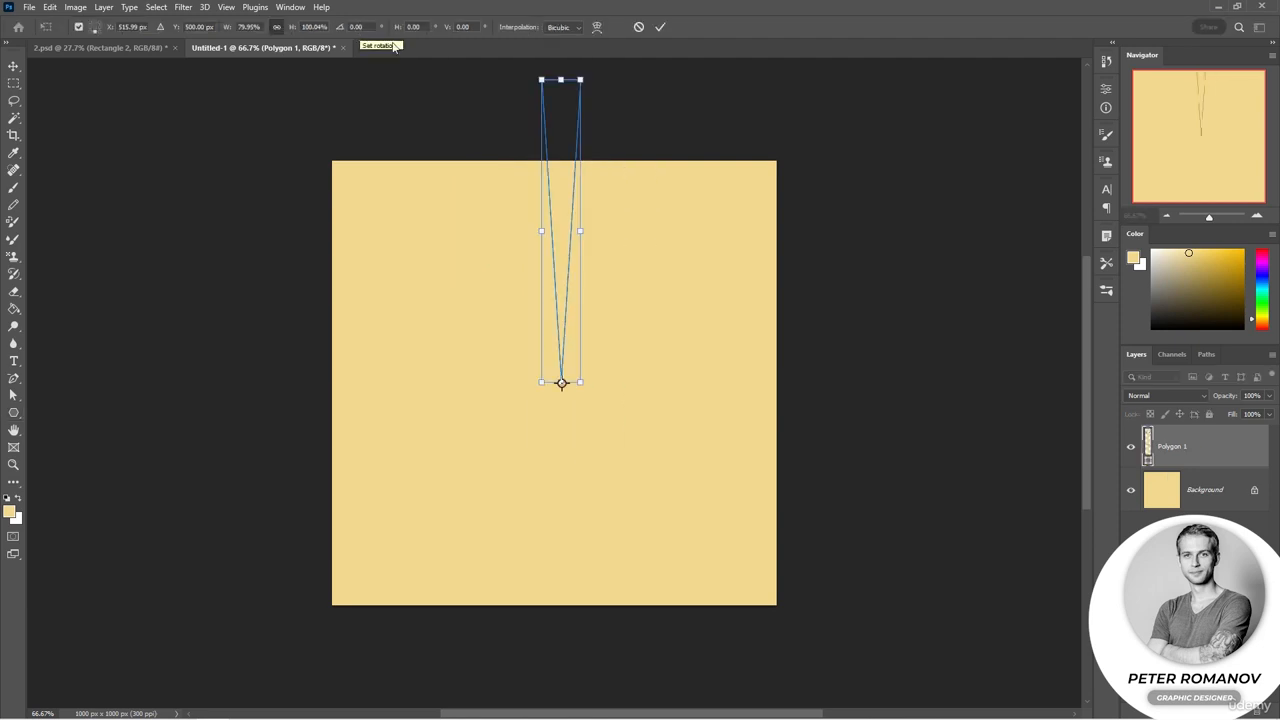
key("Return")
Step: Duplicate the ray layer and select the copy
key("ctrl+j")
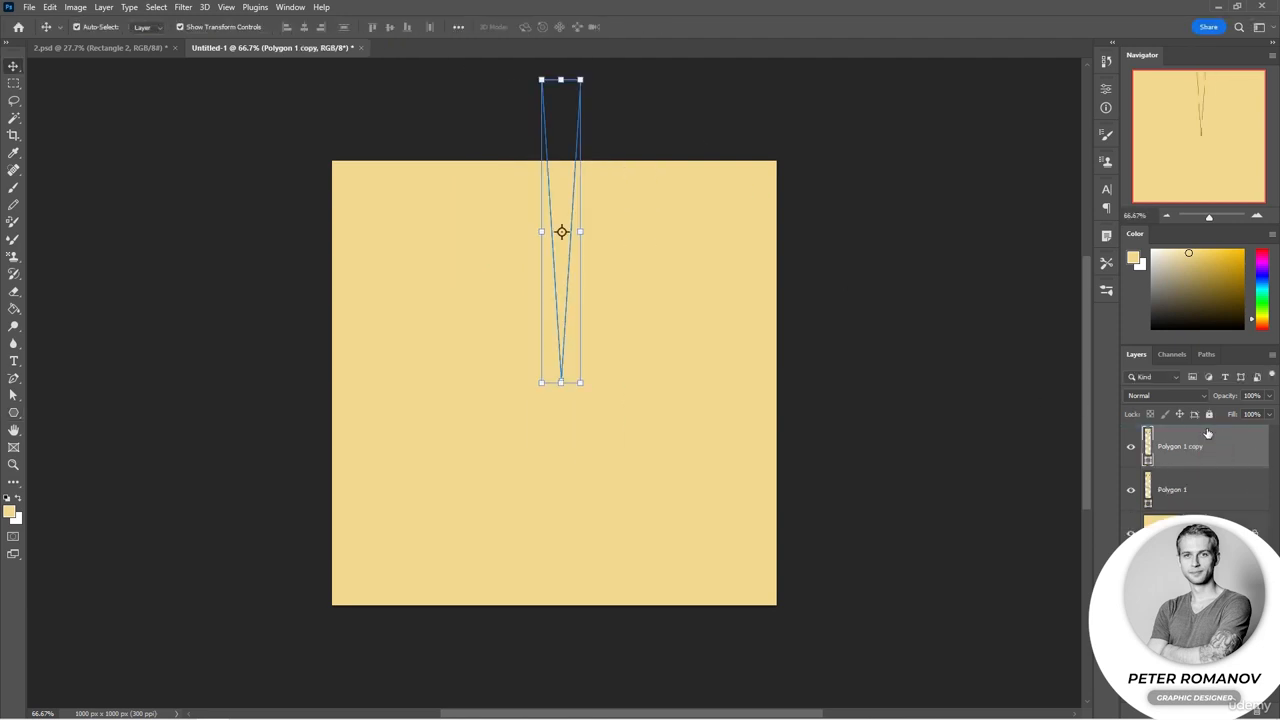
left_click(572, 207)
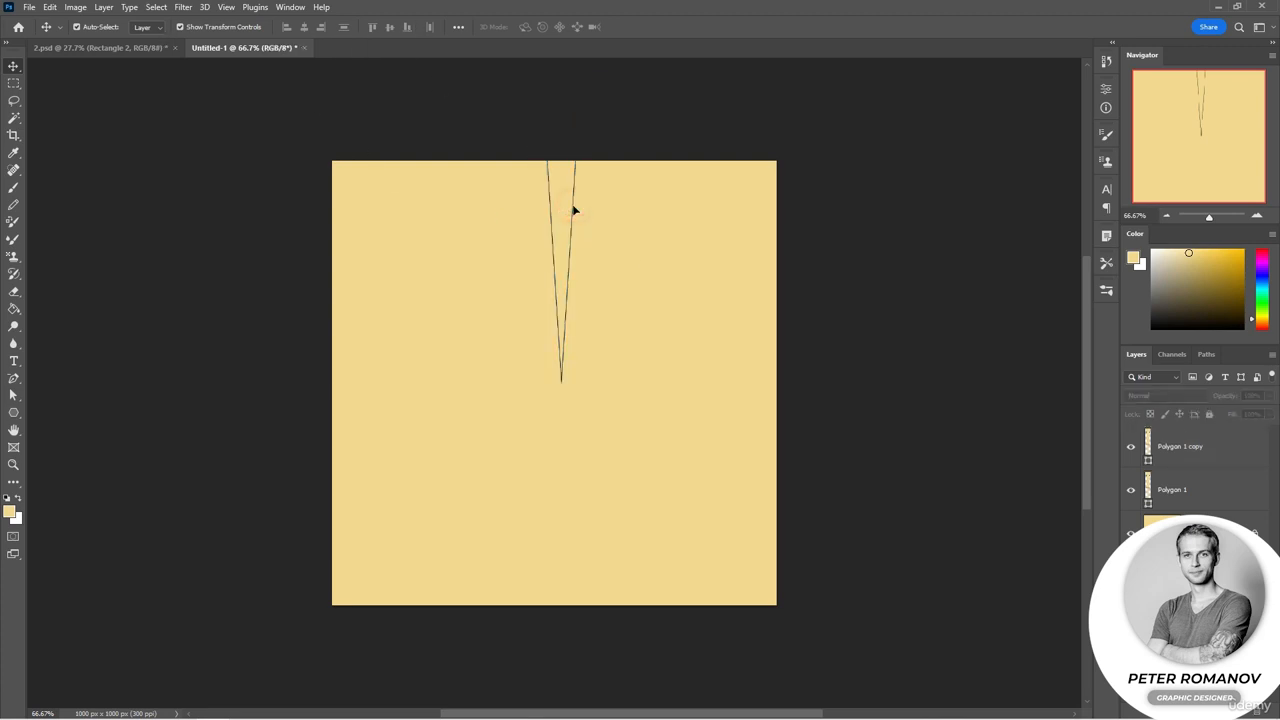
left_click(1185, 450)
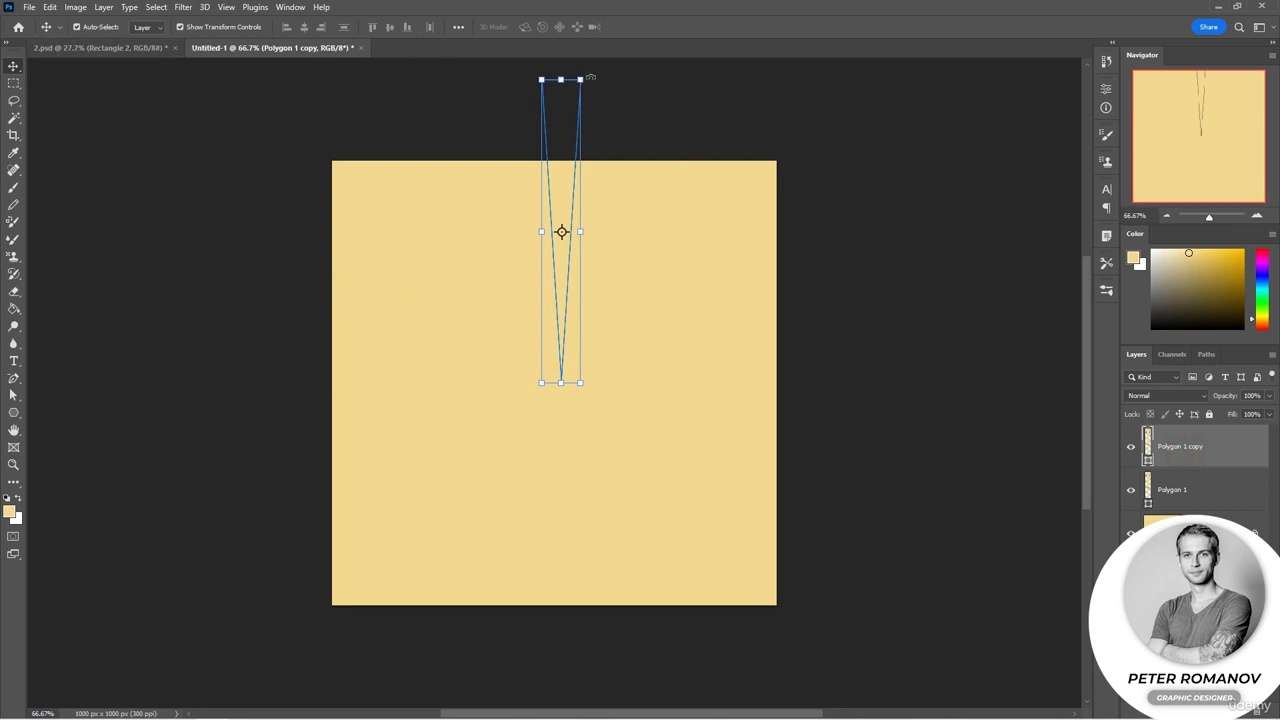
Step: Try rotating the copied ray 10° with Free Transform around its centre
key("ctrl+t")
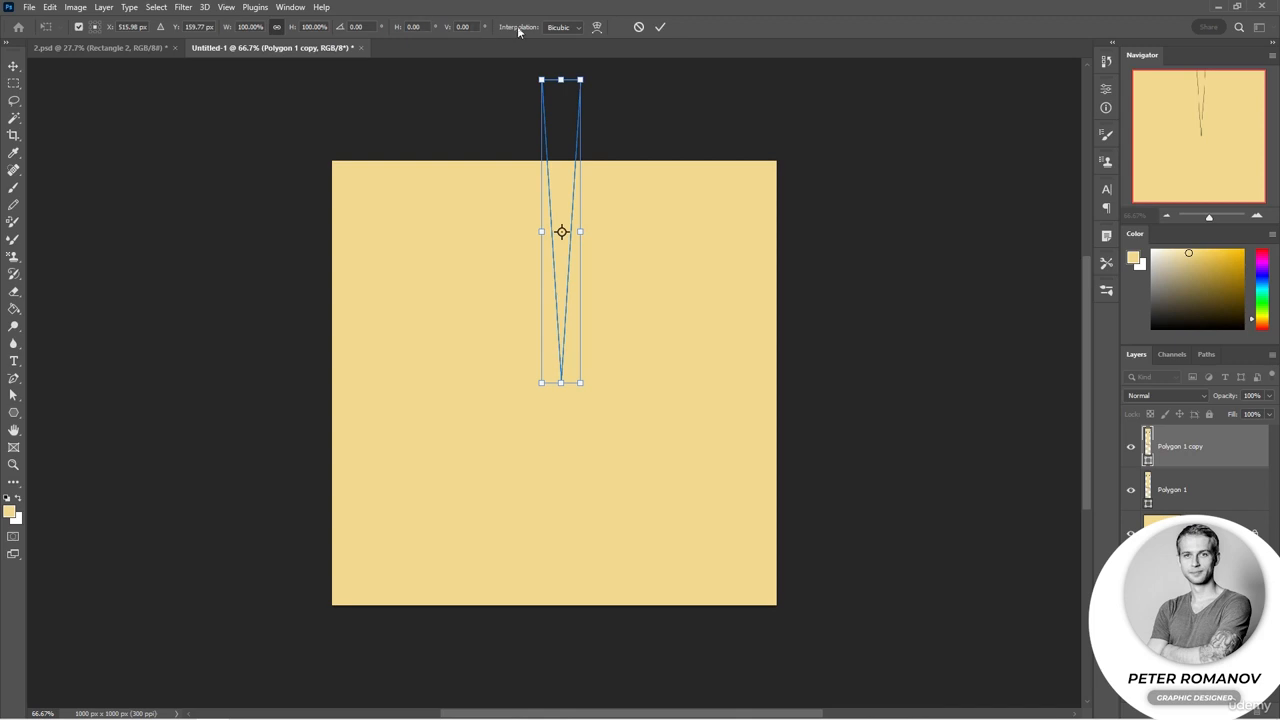
left_click(356, 27)
type("1")
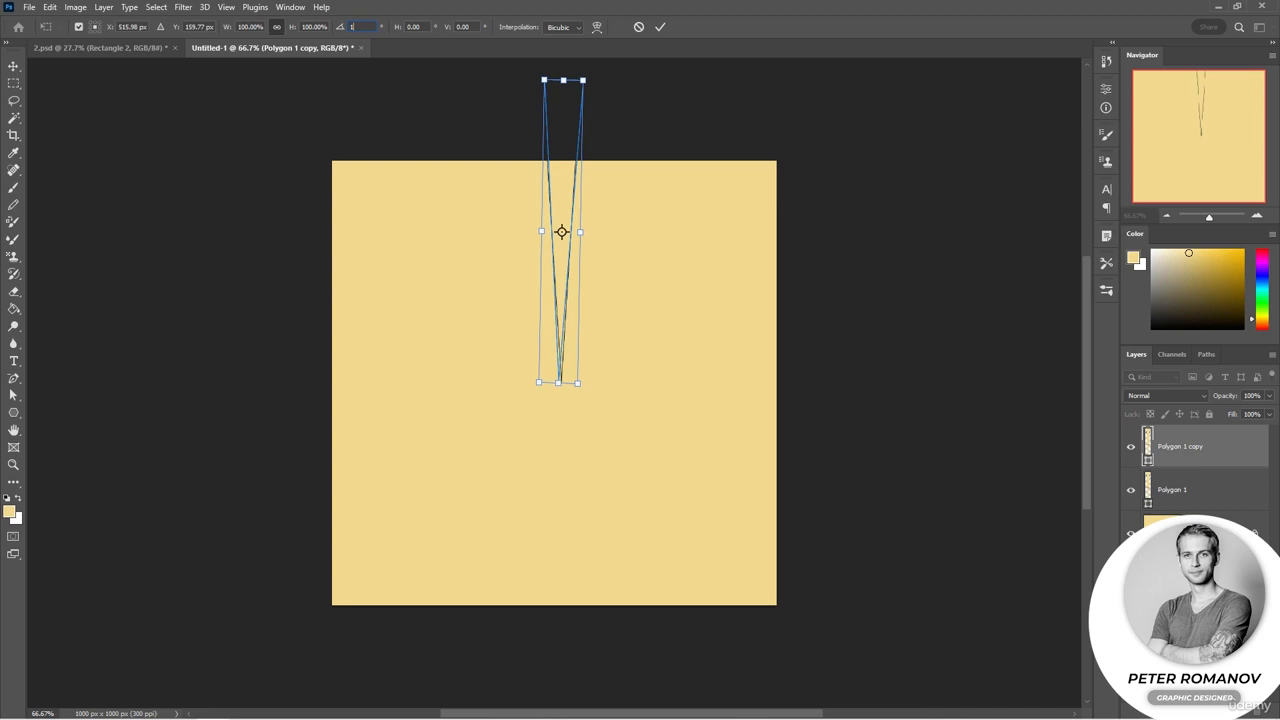
type("0")
key("Return")
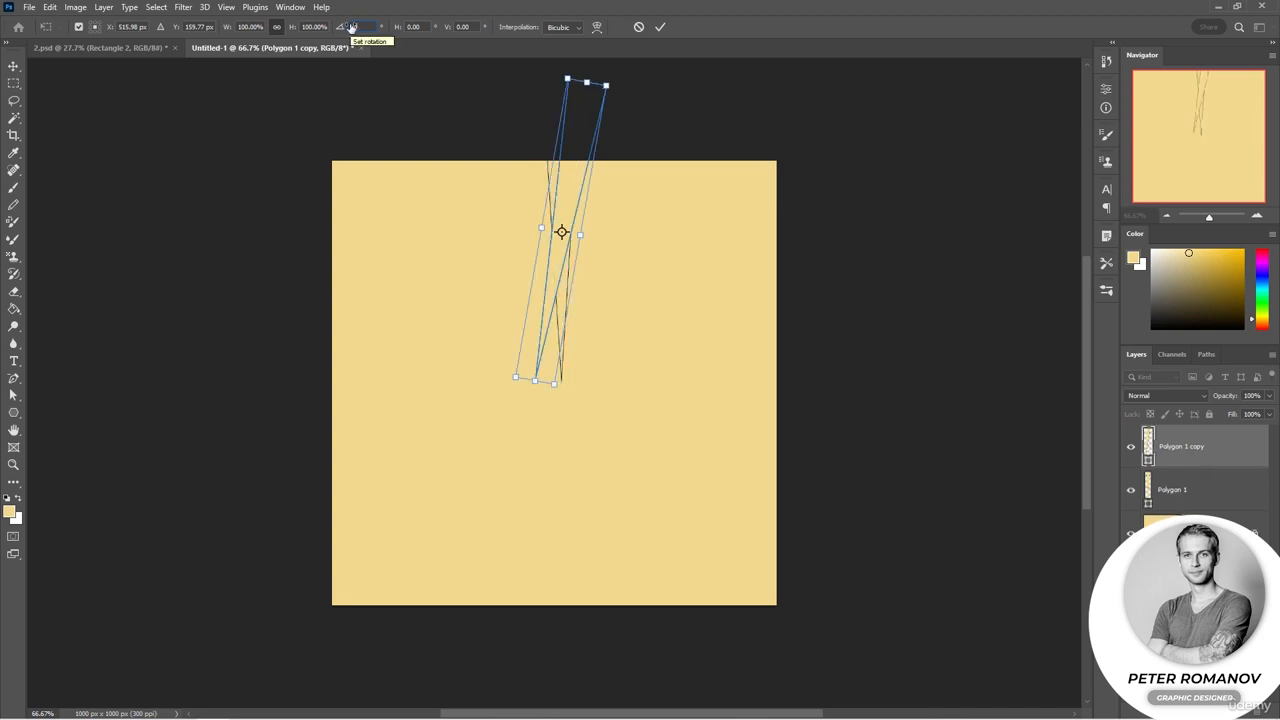
Step: Set the transform reference point to the ray's bottom tip, rotate the copy 10°, and commit
left_click(95, 31)
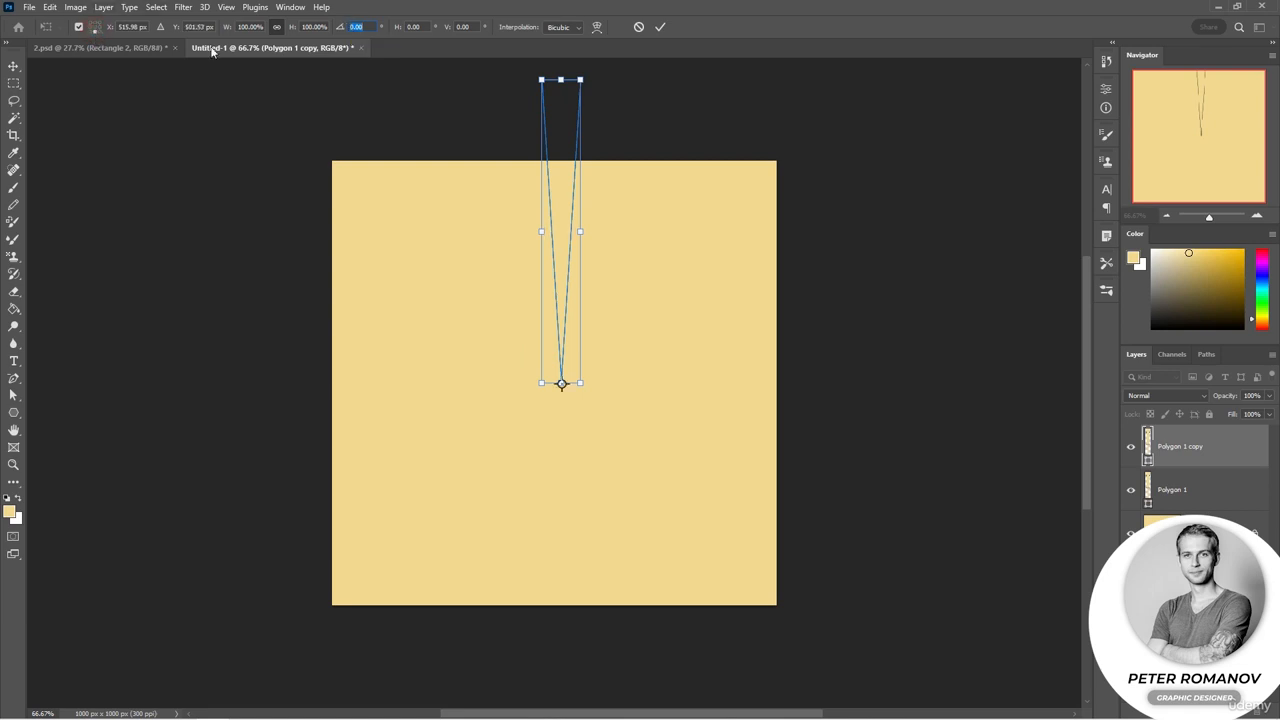
type("10")
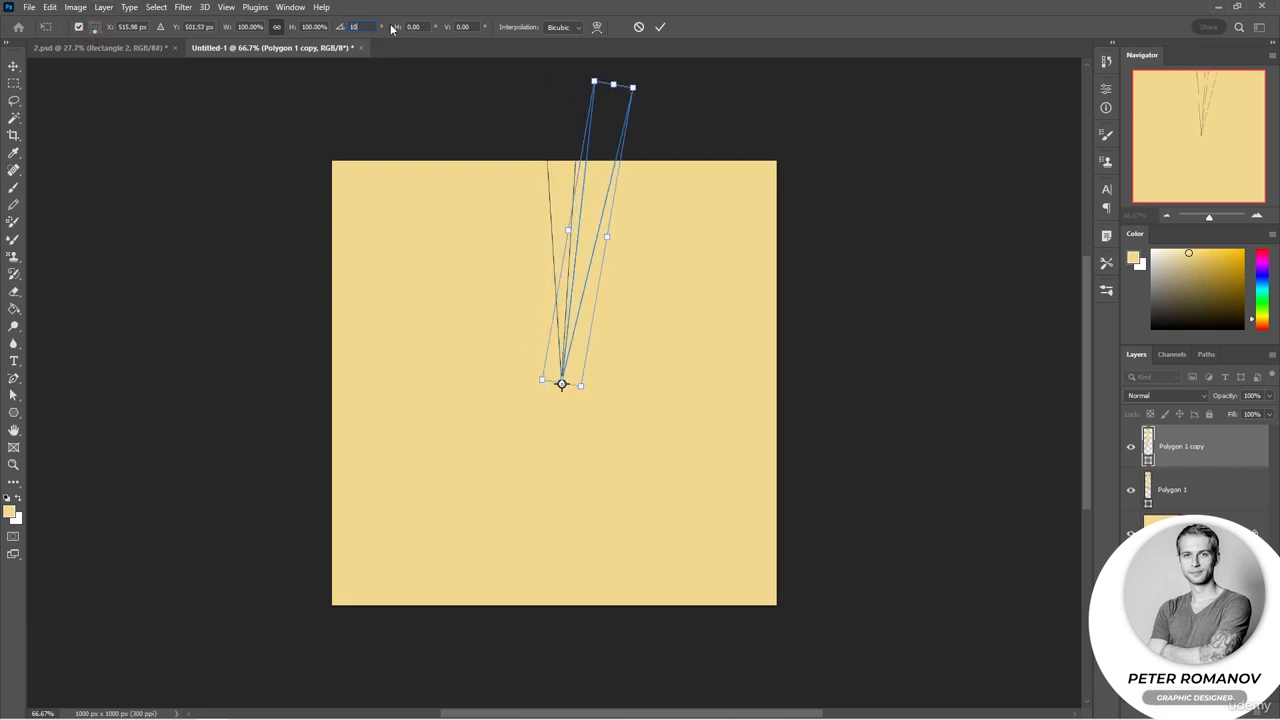
left_click(660, 27)
Step: Add a new layer and draw a small star with the Polygon tool near the canvas's upper left, about 122 x 112 px
left_click(721, 89)
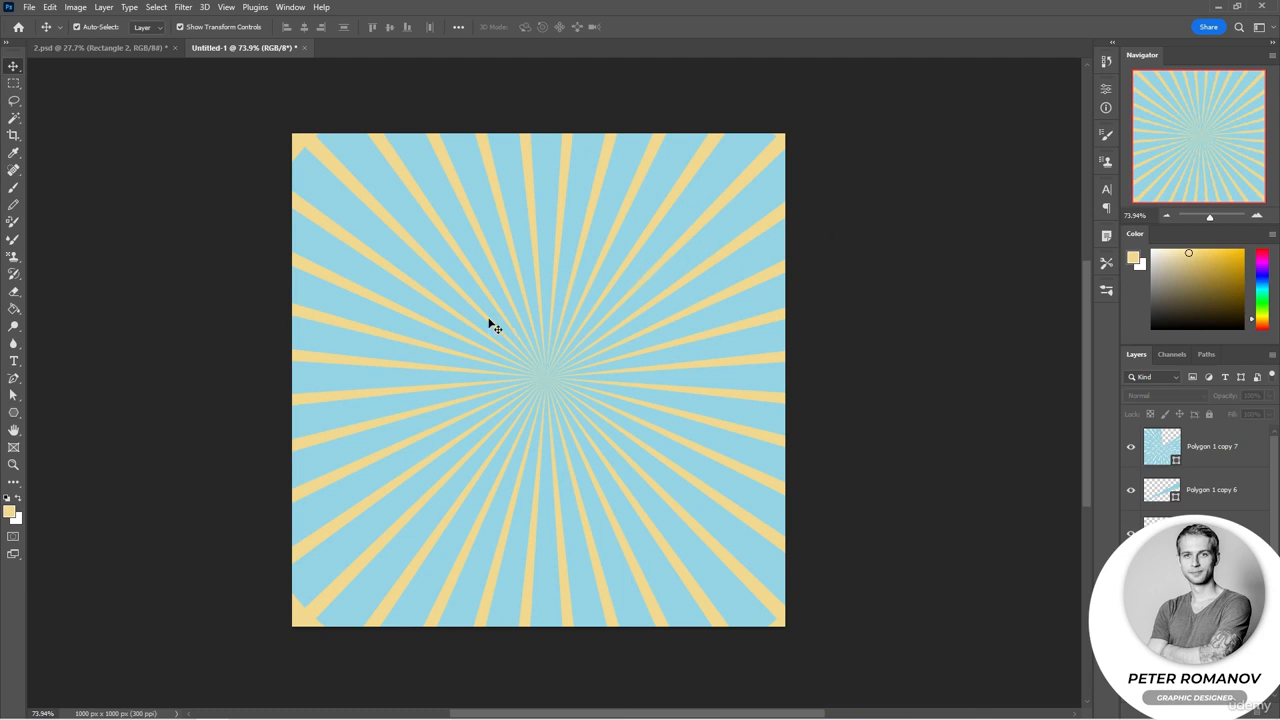
left_click(13, 412)
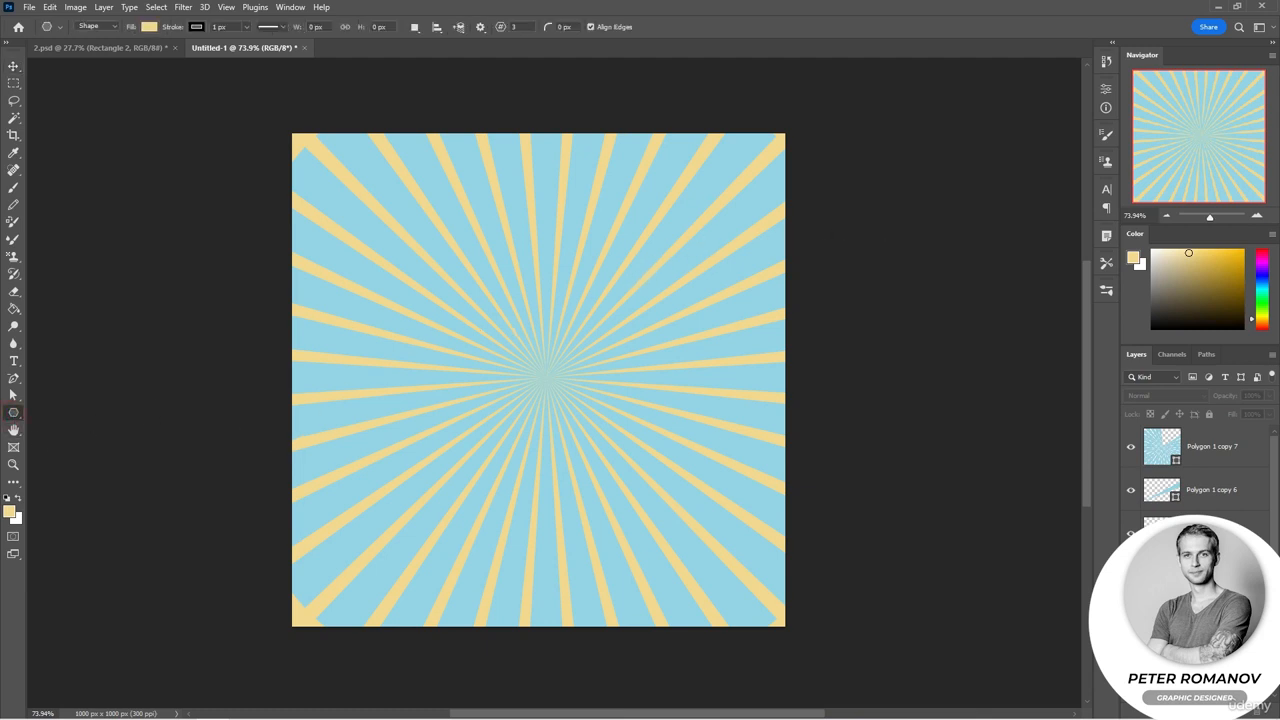
left_click(1241, 712)
left_click(500, 28)
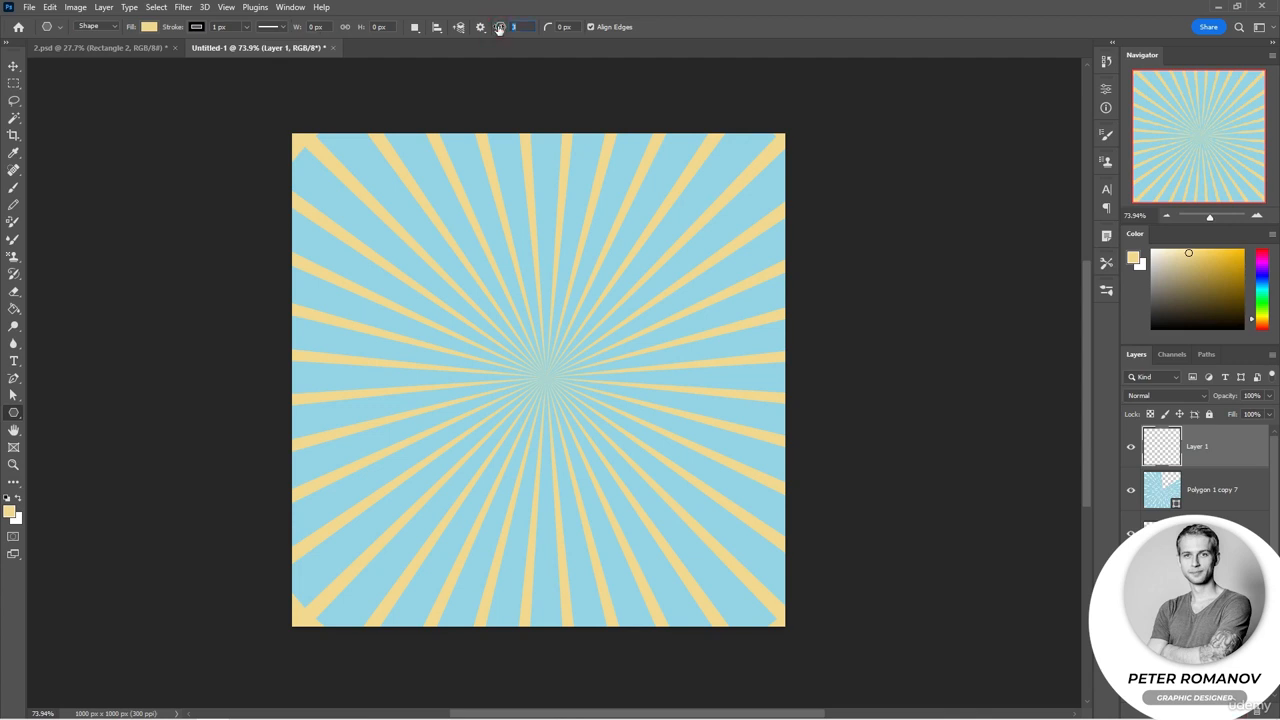
left_click(480, 28)
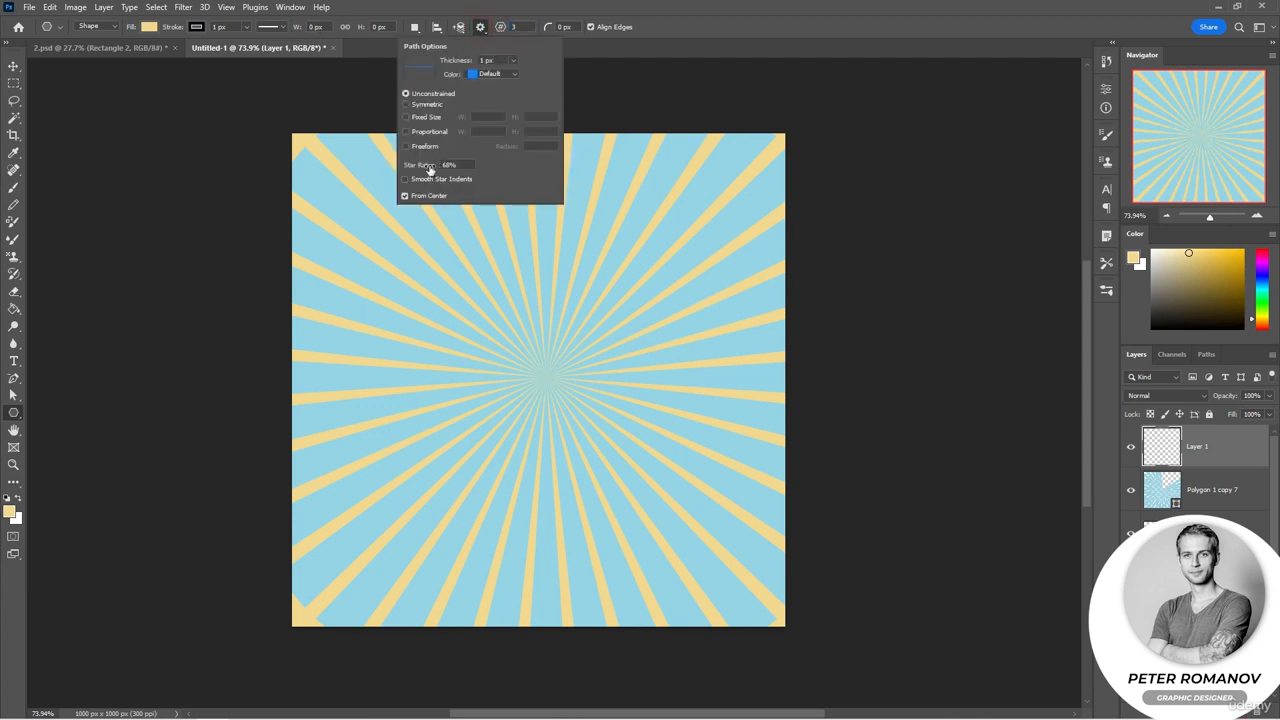
left_click_drag(437, 203, 468, 232)
scroll(1000, 250, "down", 2)
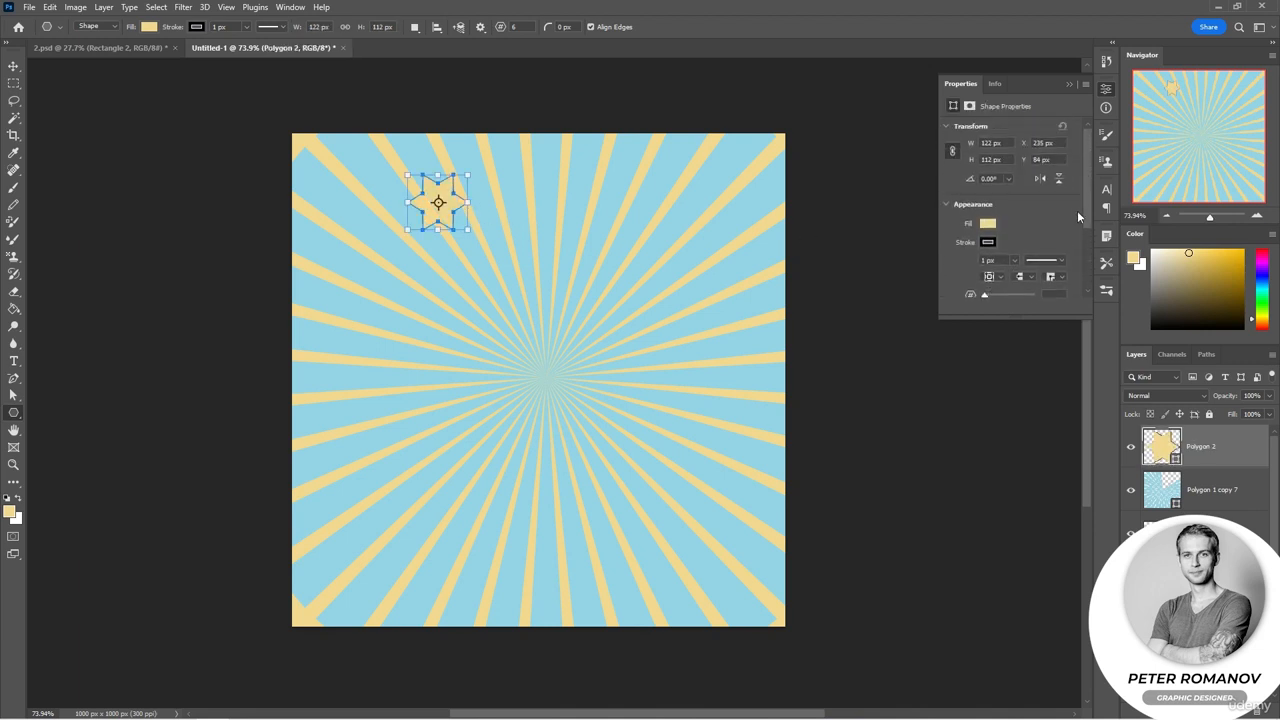
Step: Set the star's number of points to 5
left_click(1057, 256)
type("5")
key("Return")
Step: Move the star to the left of the canvas middle and duplicate it into a row of five pink stars
key("v")
left_click_drag(437, 205, 454, 374)
left_click(988, 184)
left_click(1052, 252)
left_click_drag(454, 374, 662, 384)
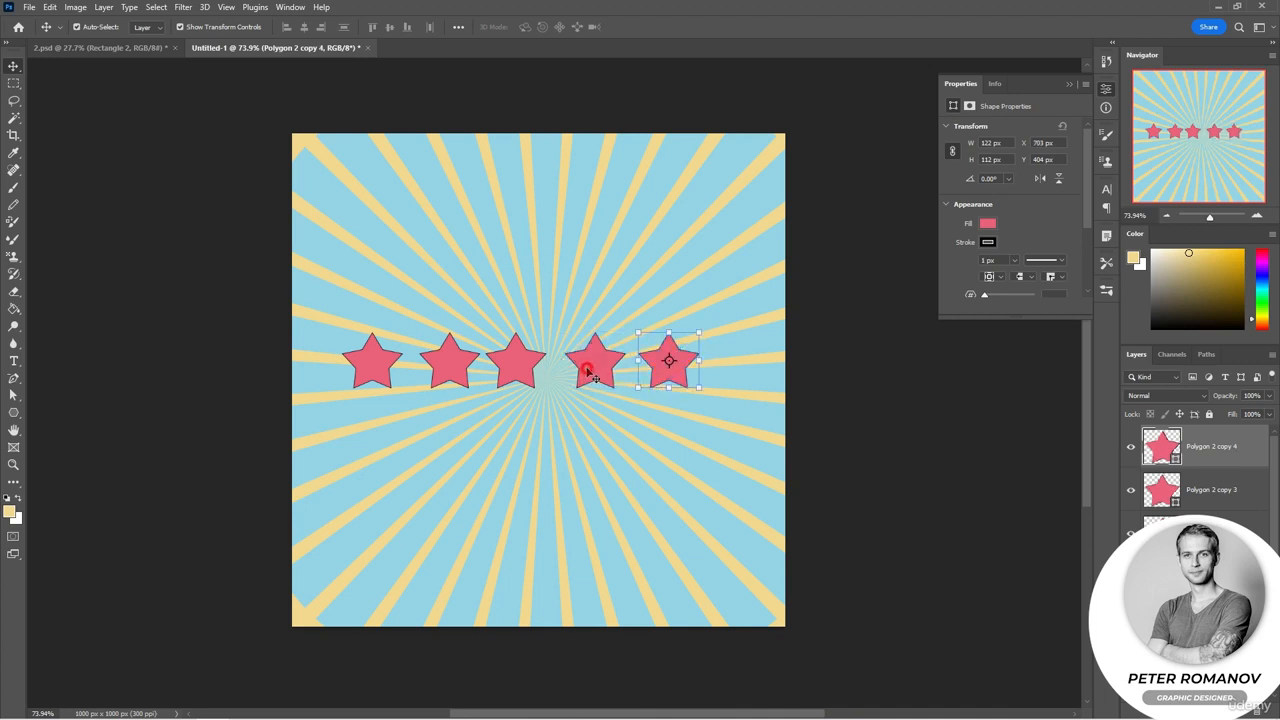
Step: Select all five stars and distribute them evenly horizontally
left_click(591, 372, "shift")
left_click(507, 373, "shift")
left_click(445, 368, "shift")
left_click(371, 373, "shift")
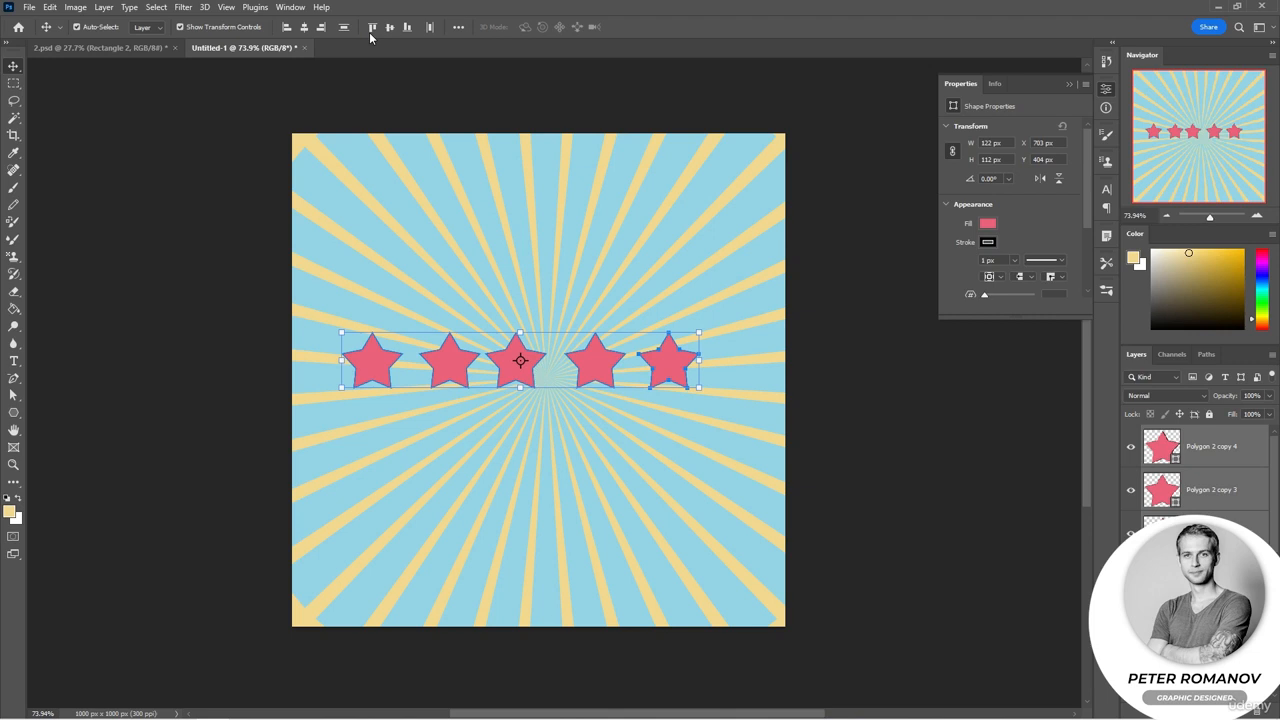
left_click(429, 27)
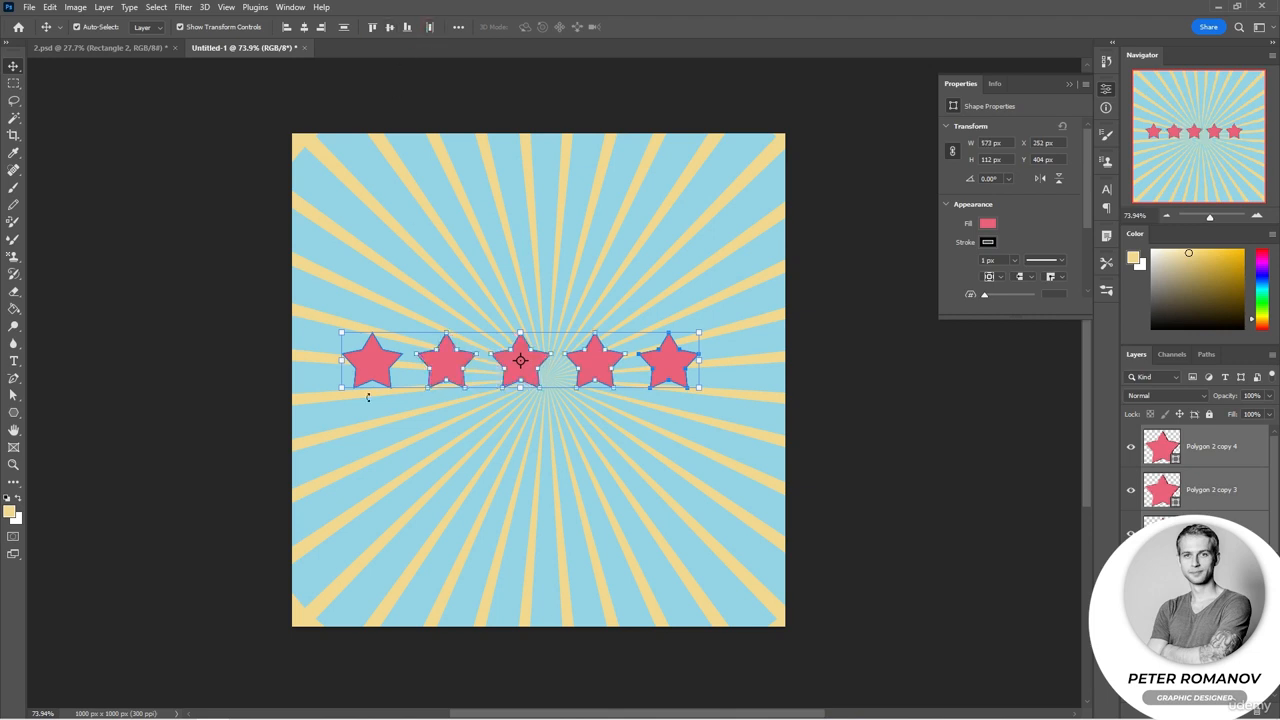
Step: Move the row of stars to the horizontal centre of the canvas and nudge it up 3 px
left_click_drag(658, 361, 684, 380)
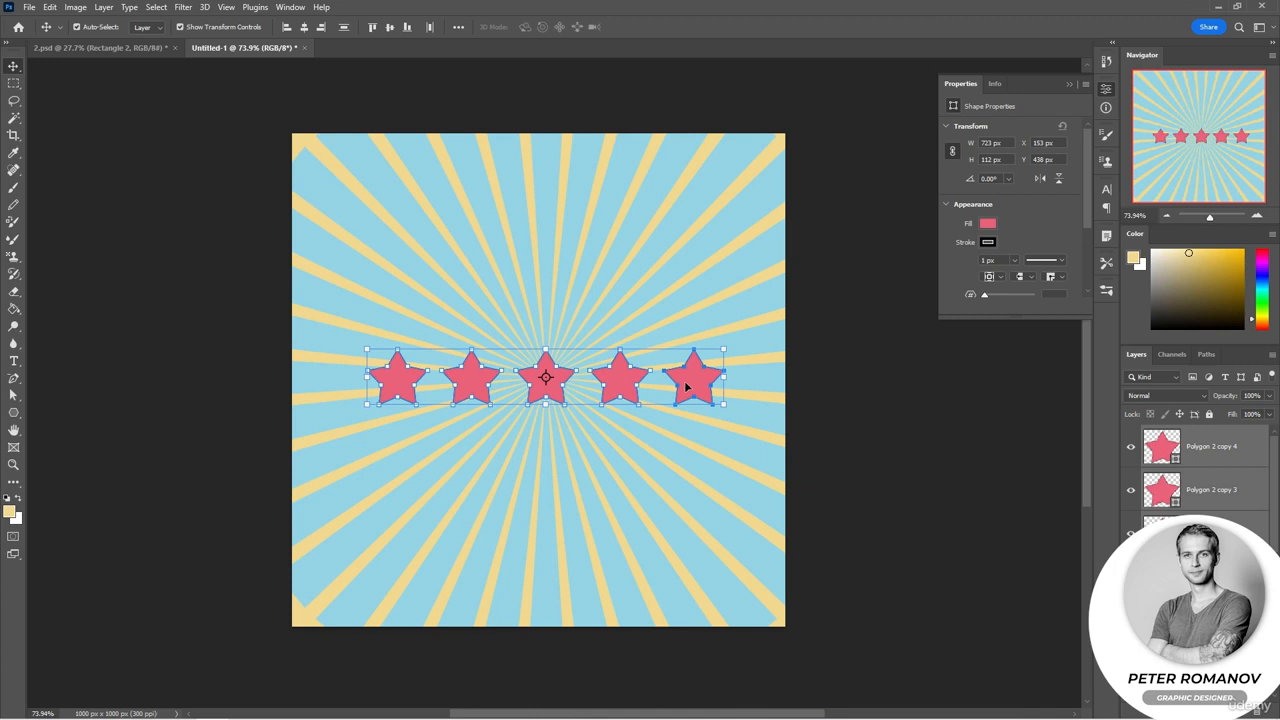
key("Up")
key("Up")
key("Up")
key("Up")
key("Up")
key("Up")
key("Up")
key("Up")
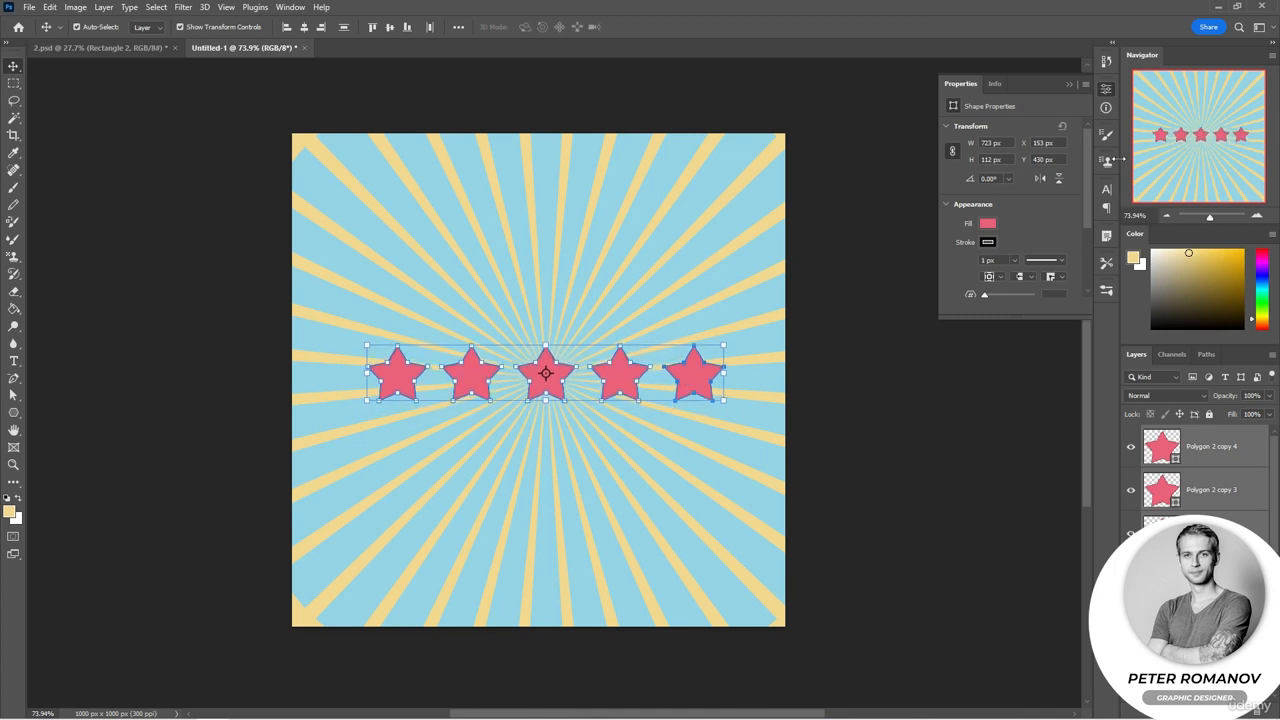
left_click(940, 401)
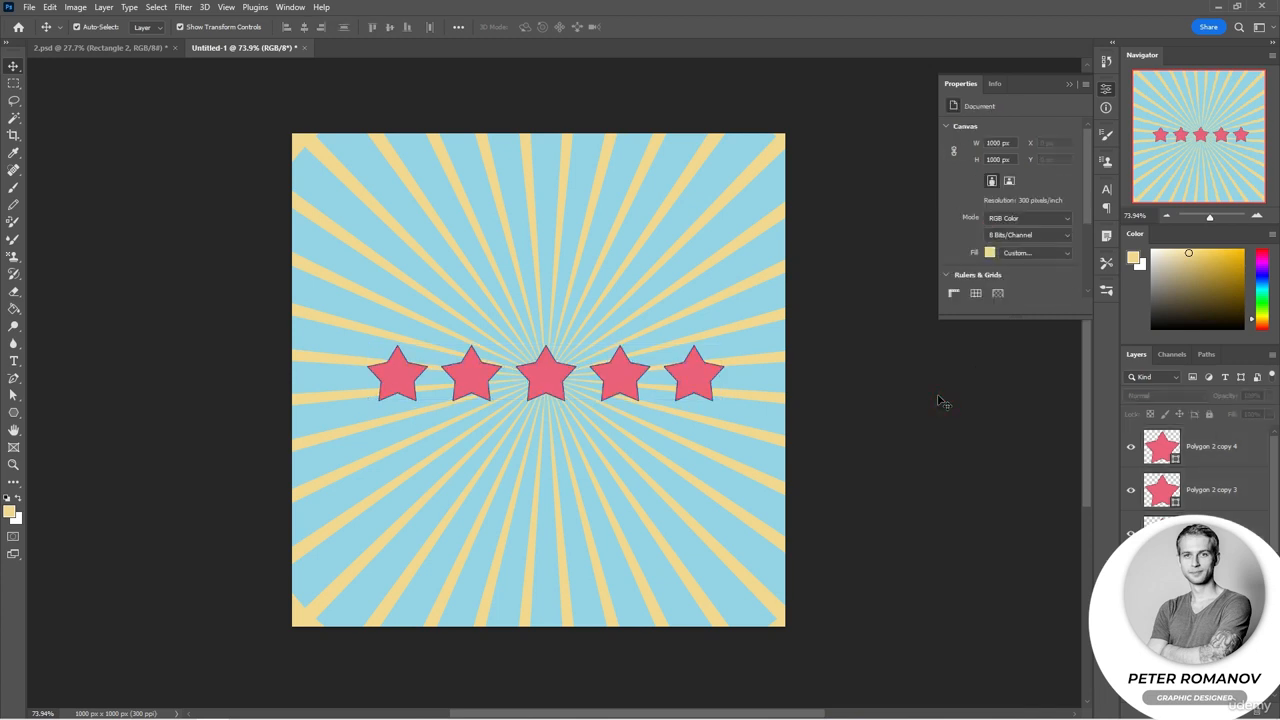
Step: Draw a wide rectangle below the stars with the Rectangle tool, about 719 x 69 px
right_click(14, 413)
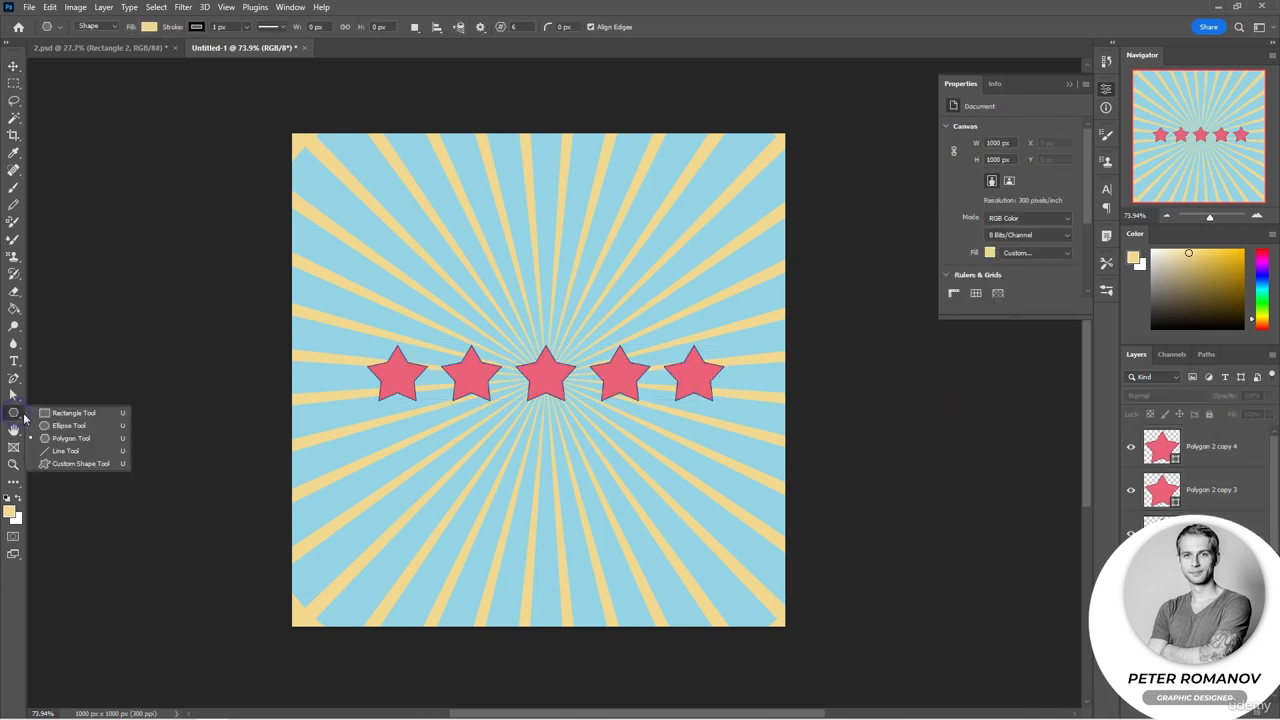
left_click(42, 416)
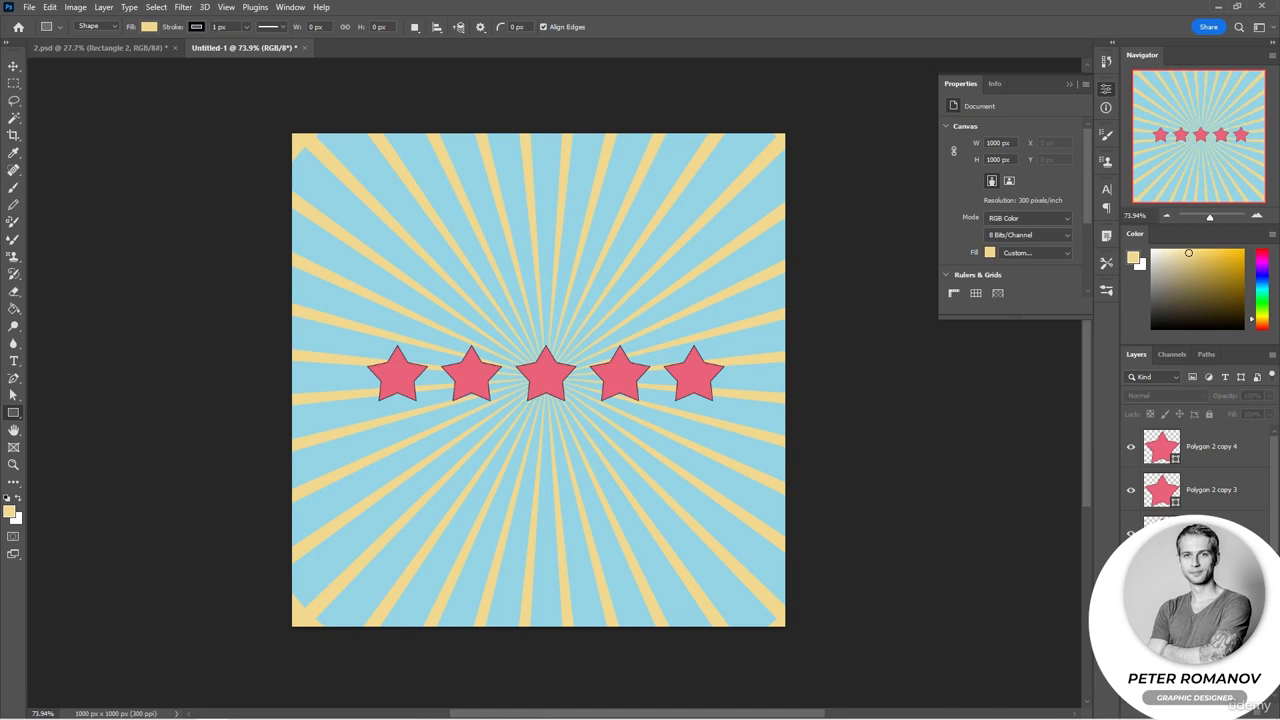
key("ctrl+shift+alt+n")
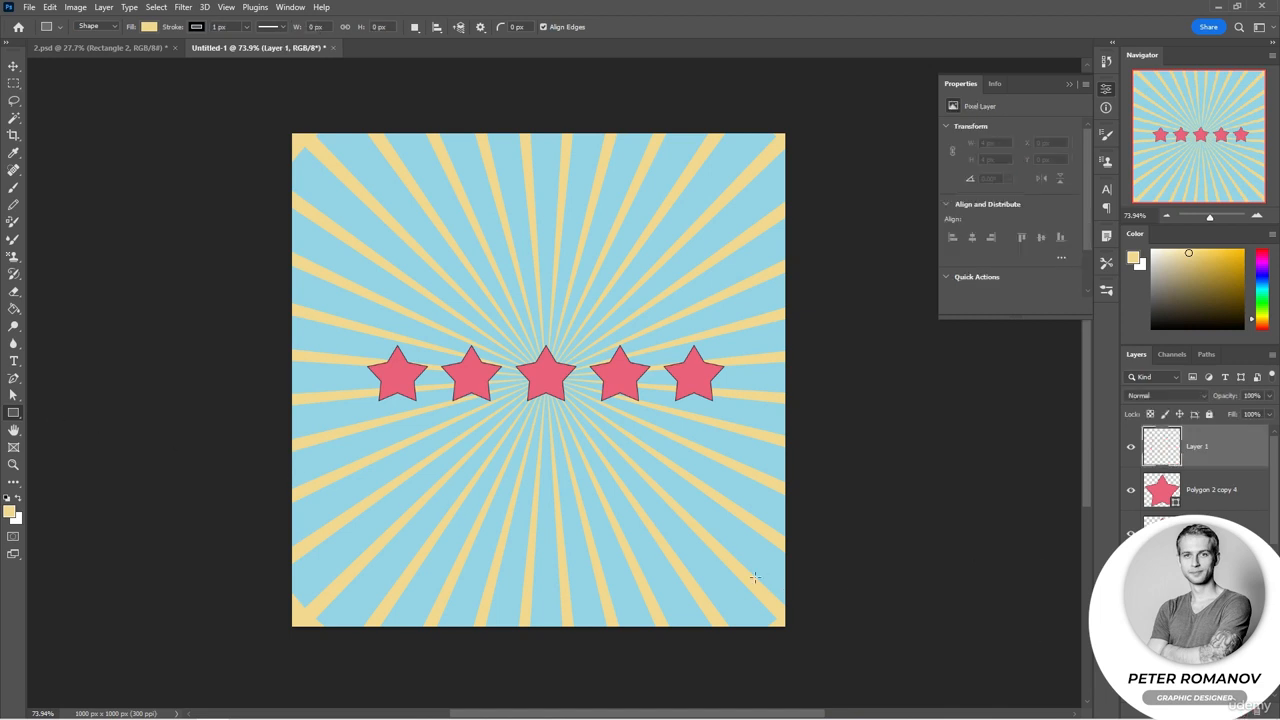
left_click_drag(368, 422, 722, 455)
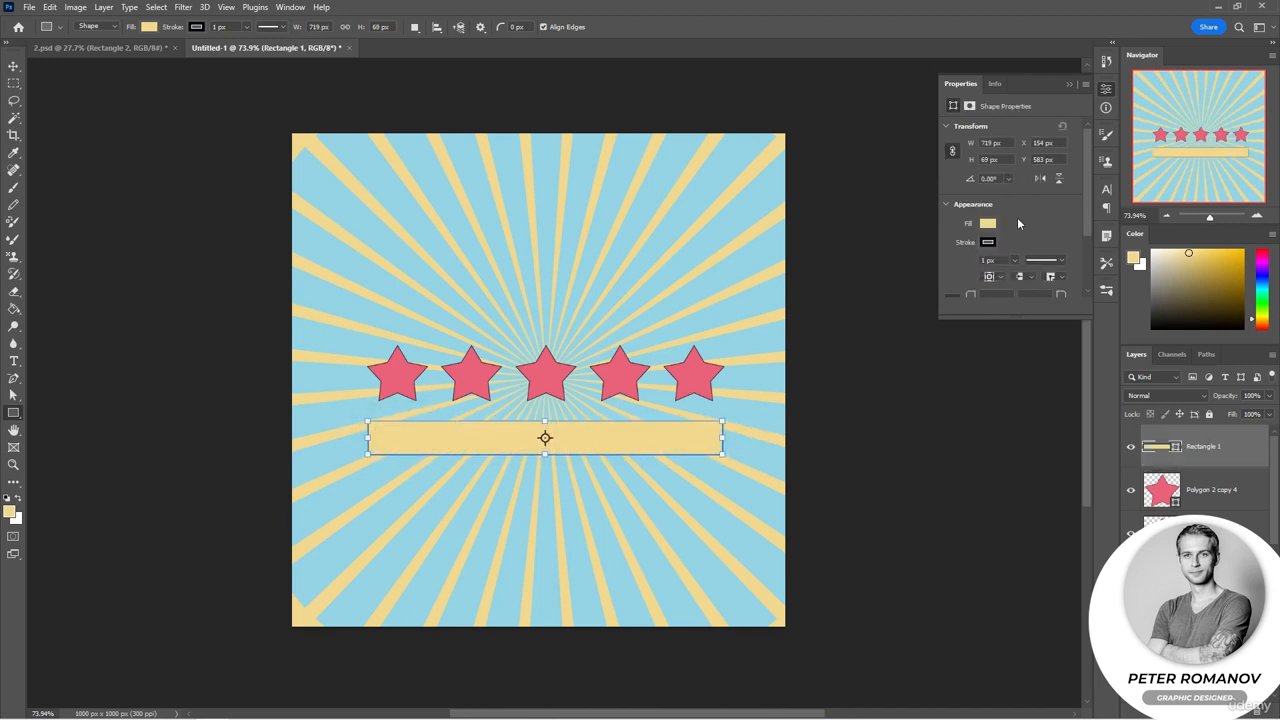
Step: Set the rectangle's size to 700 px wide and 70 px high
left_click(982, 143)
type("700")
key("Tab")
type("70")
key("Return")
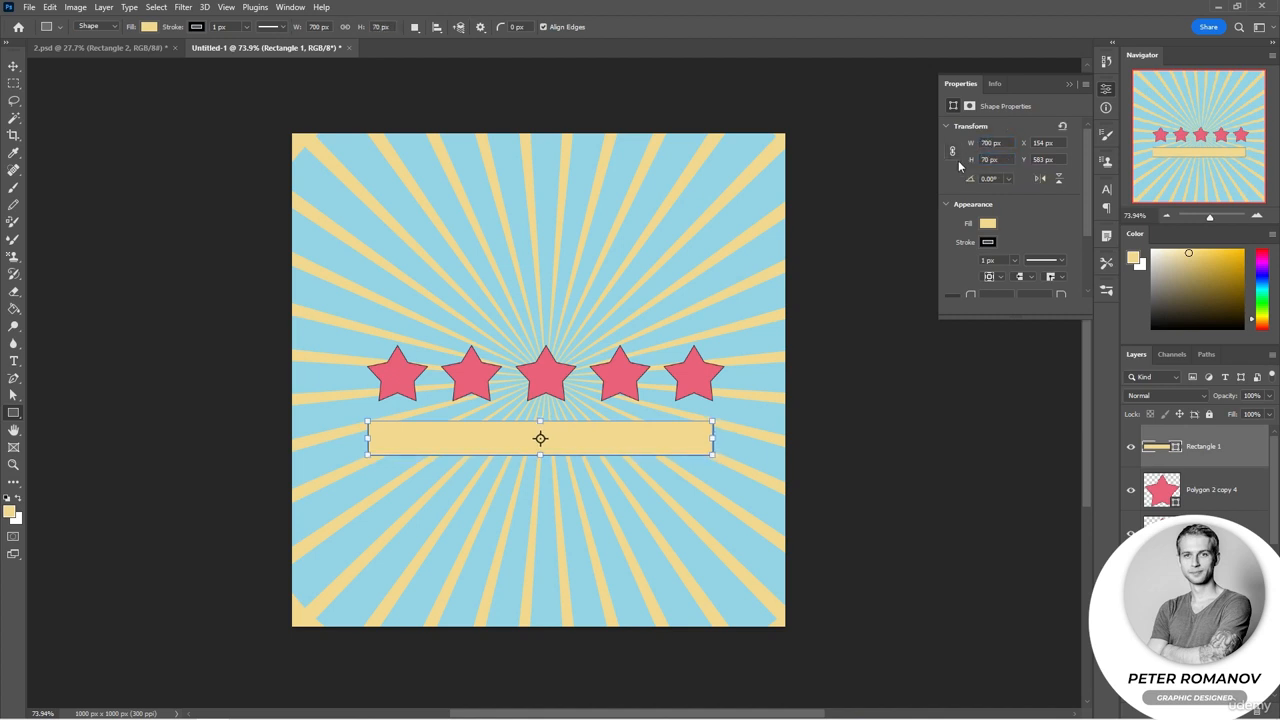
Step: Fill the rectangle with the pink colour sampled from a star
left_click(951, 153)
left_click(990, 223)
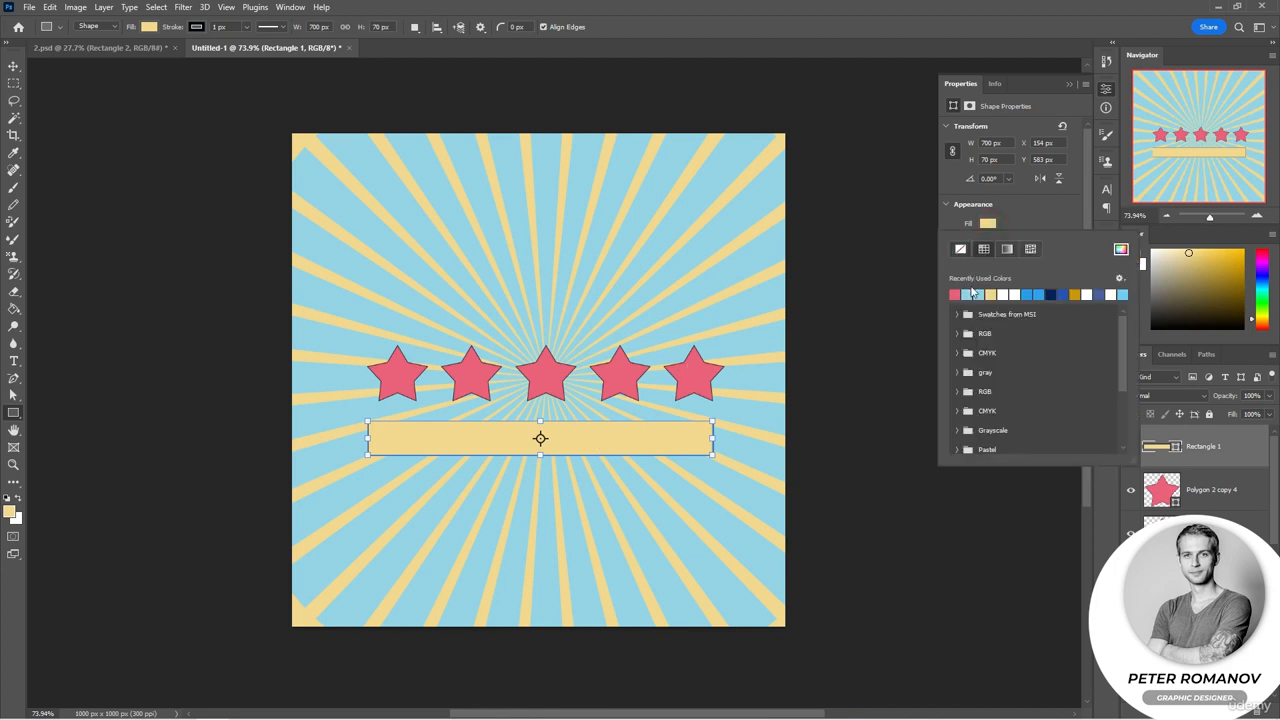
left_click(1121, 249)
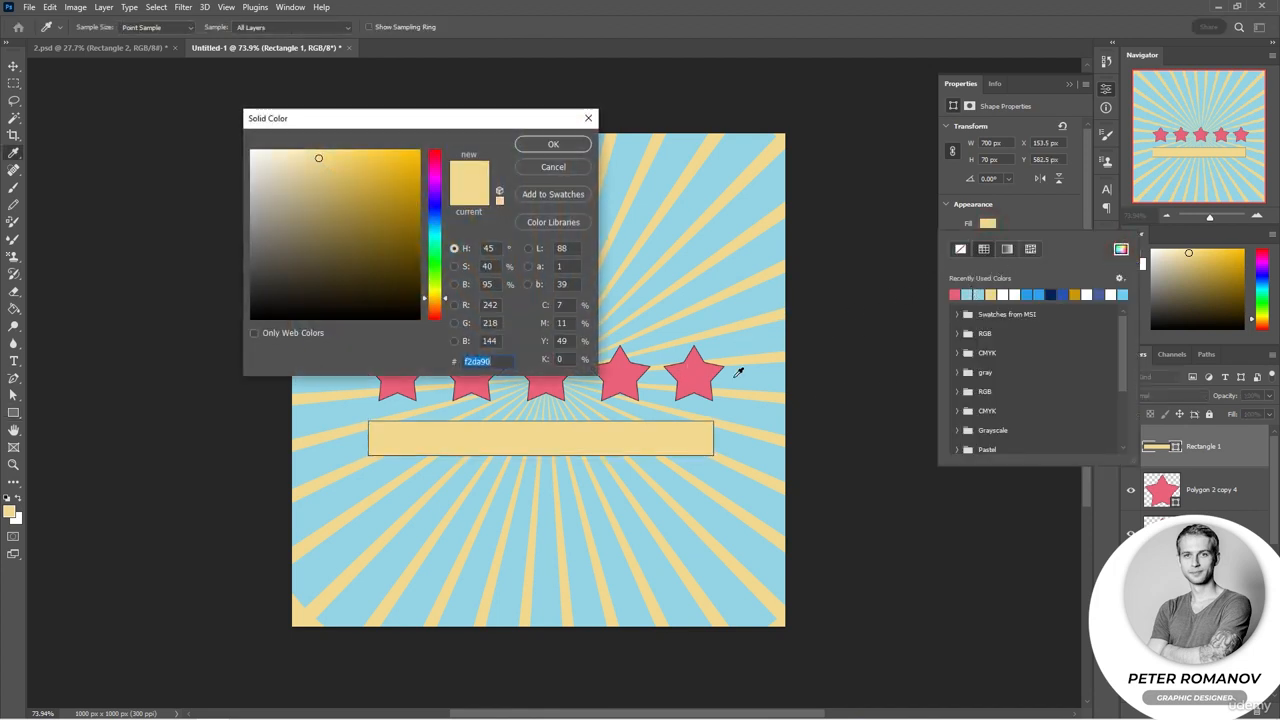
left_click(709, 369)
left_click(553, 144)
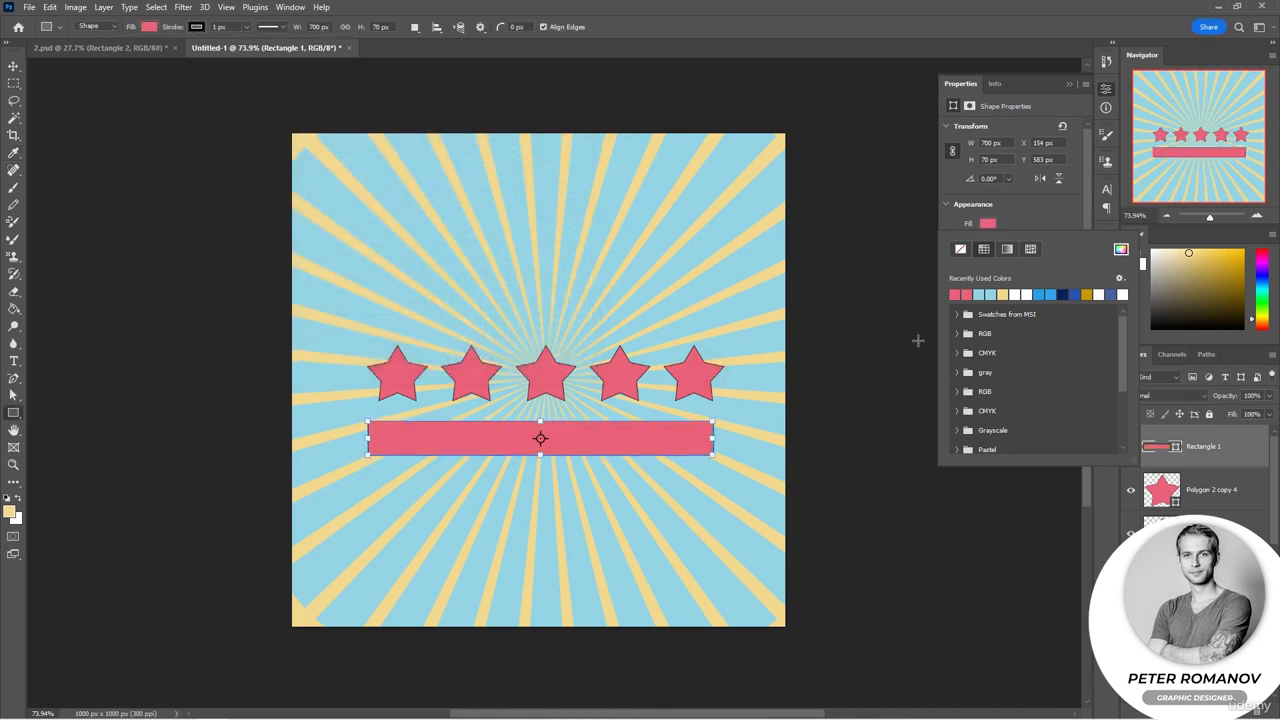
left_click(1072, 215)
Step: Duplicate the rectangle and move the copy down below the original bar
key("v")
key("ctrl+j")
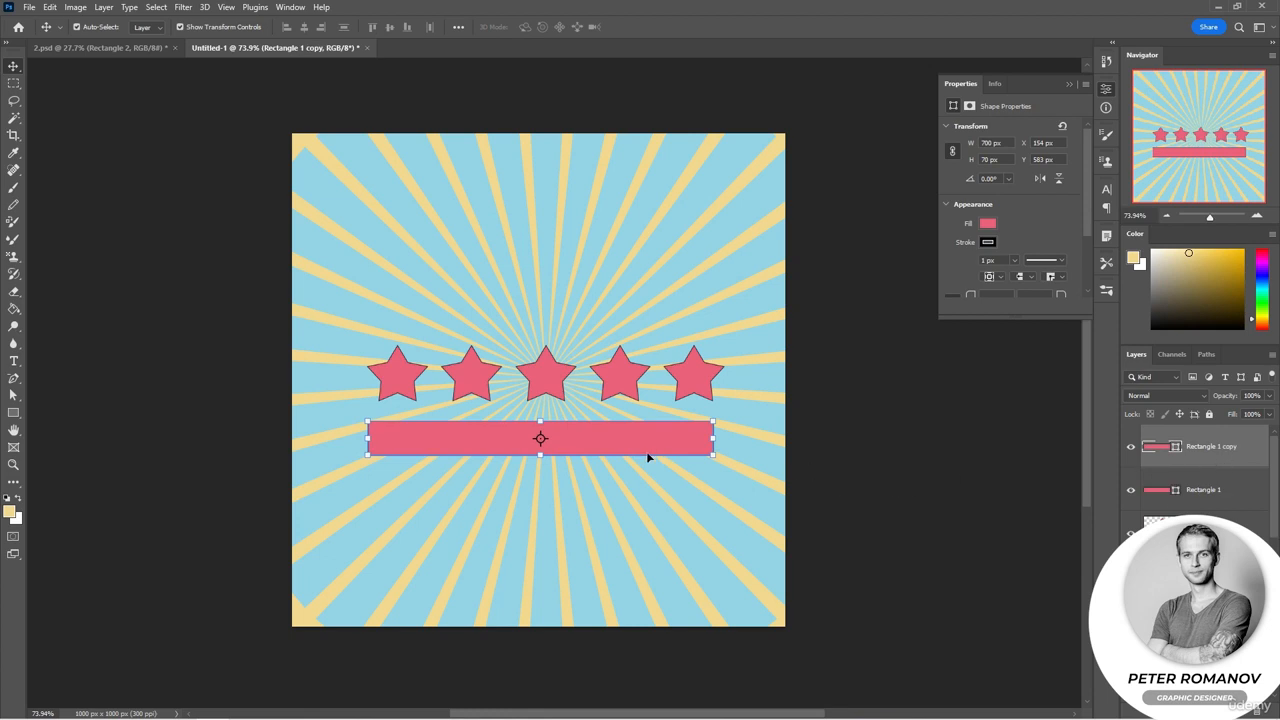
left_click_drag(640, 443, 640, 500)
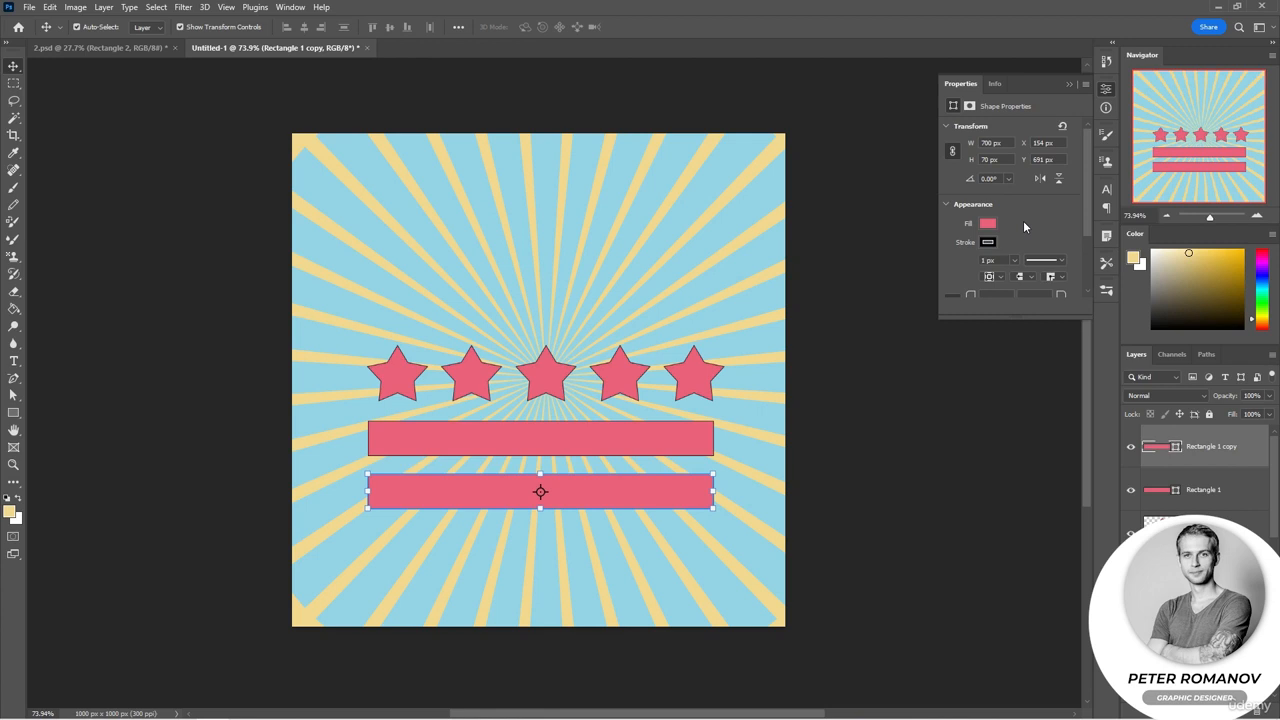
Step: Resize the copied rectangle to 350 px wide and double its height to 140 px
double_click(989, 143)
key("Return")
left_click(989, 159)
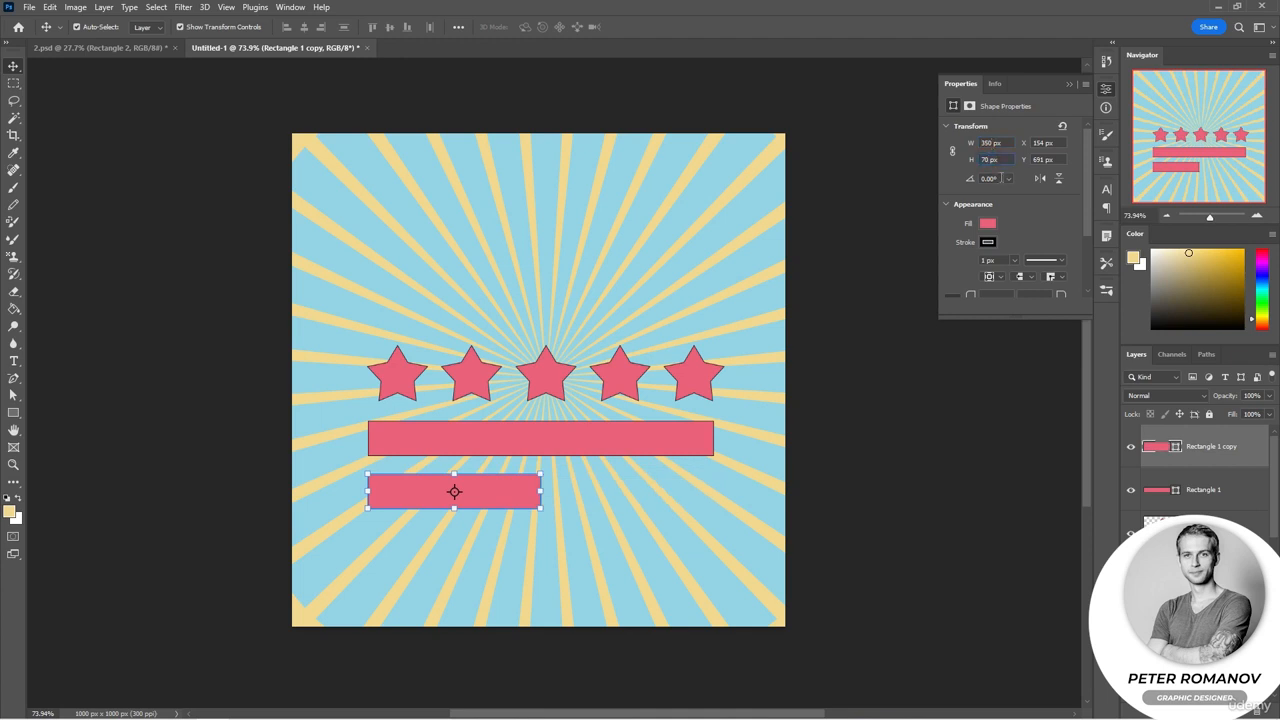
type("*2")
key("Return")
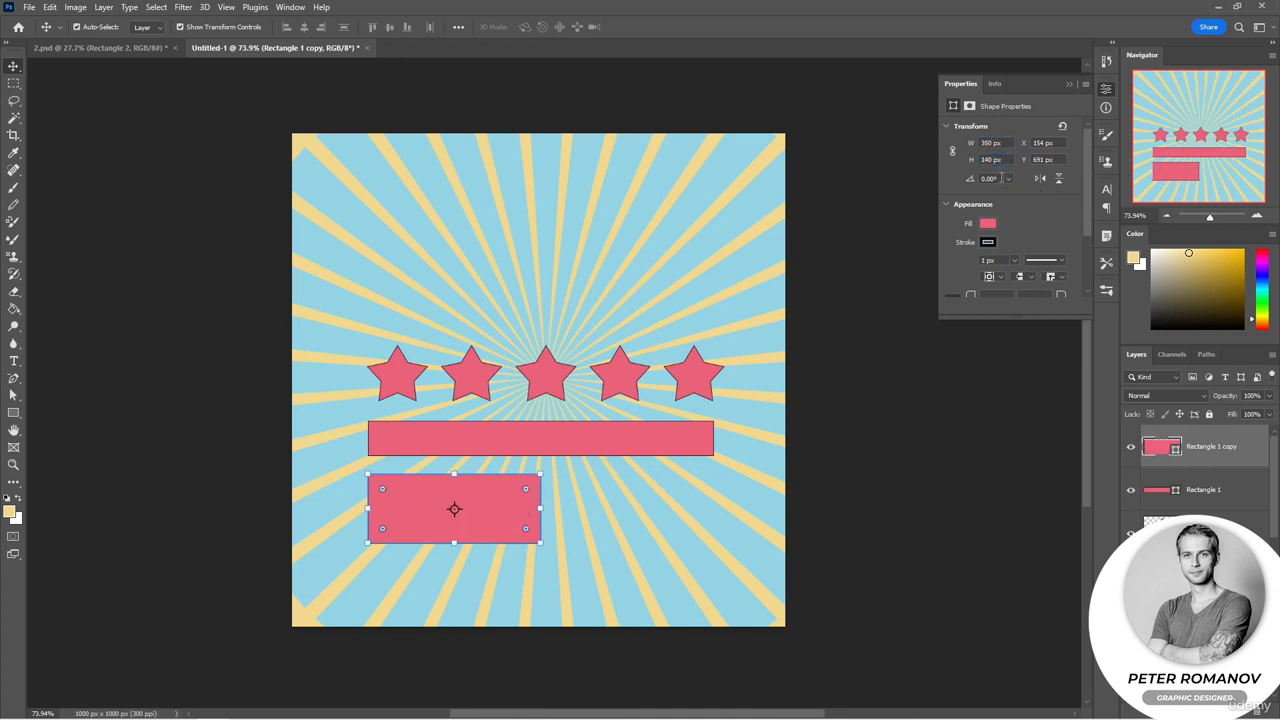
Step: Try aligning the lower rectangle to the centre, right and left of the top bar
left_click(990, 427)
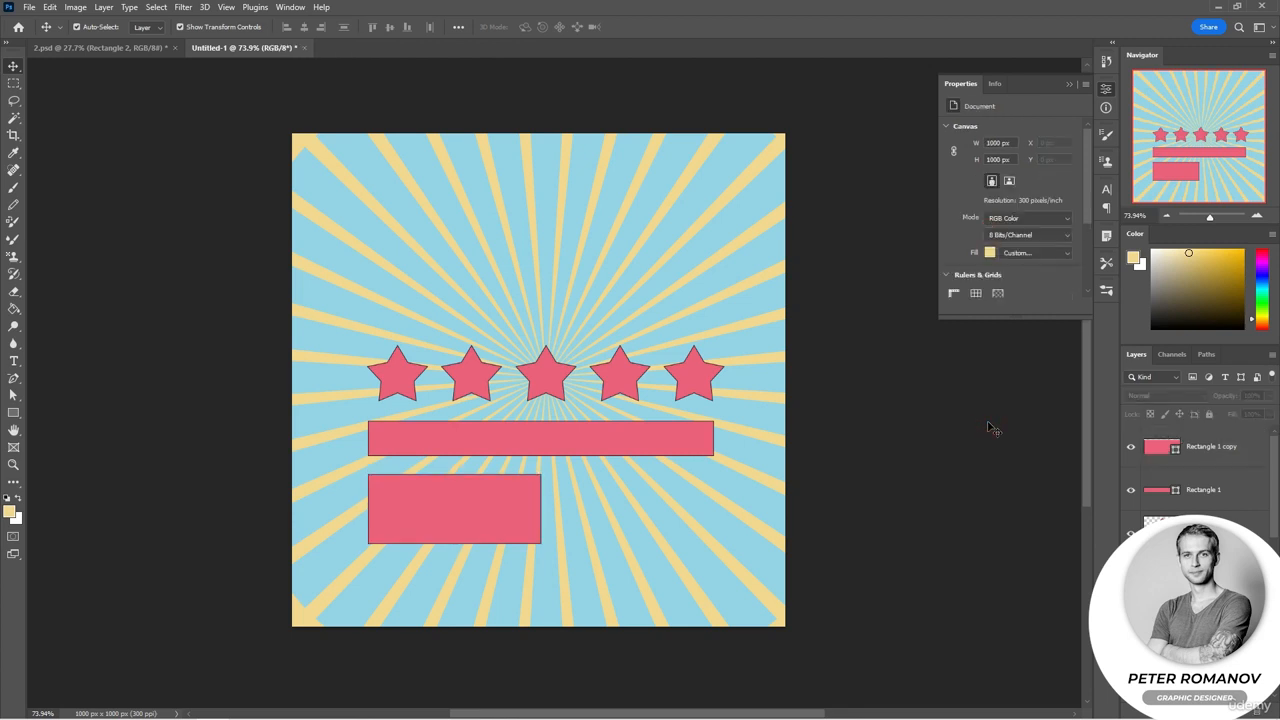
left_click(495, 497)
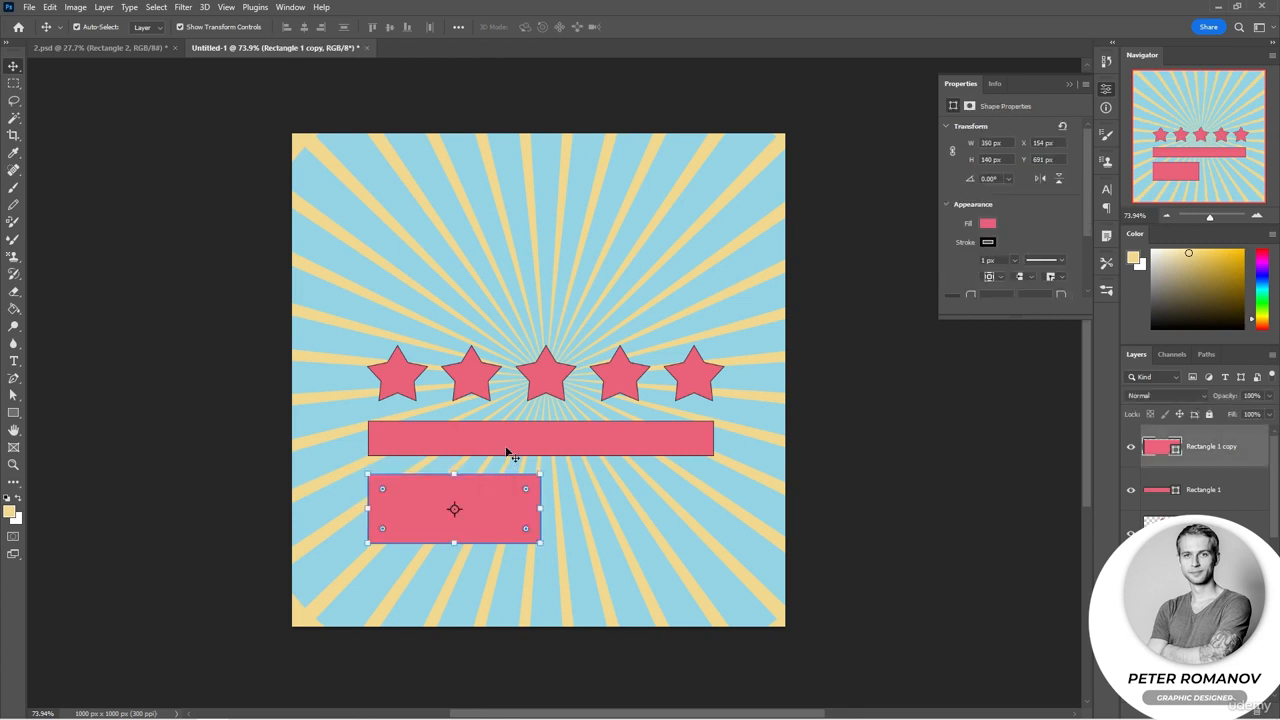
left_click(507, 453, "shift")
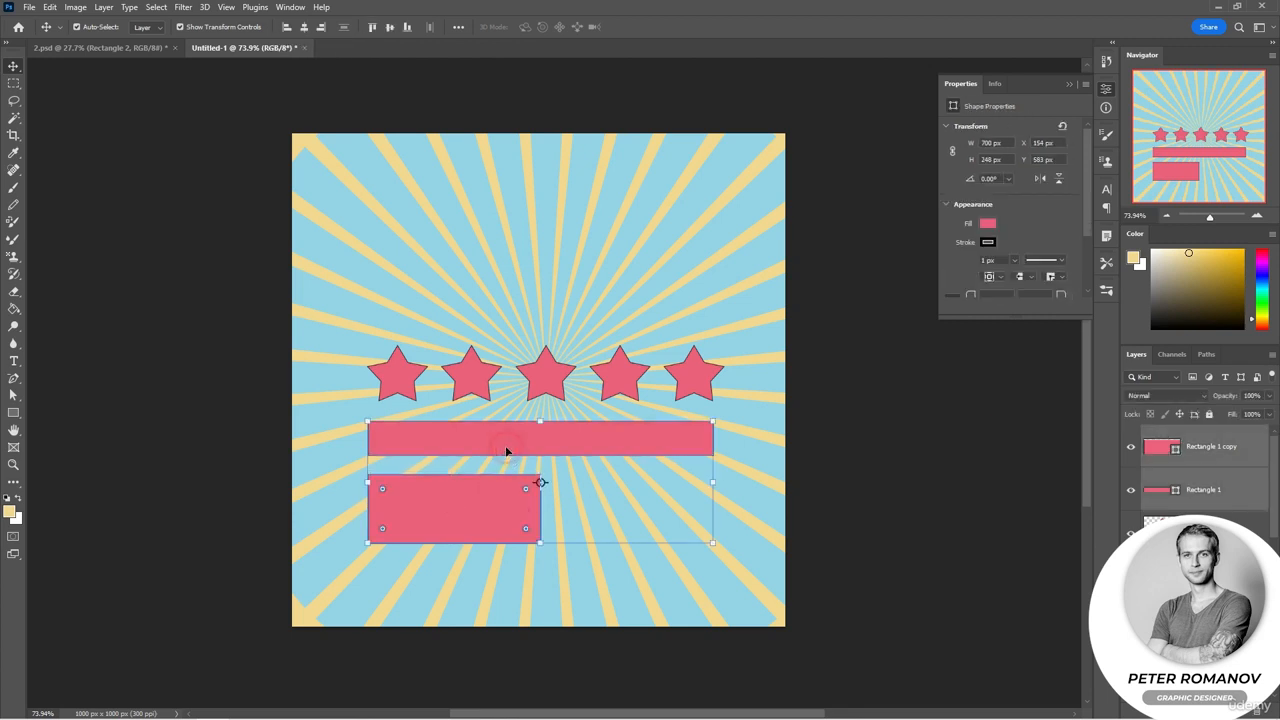
left_click(305, 28)
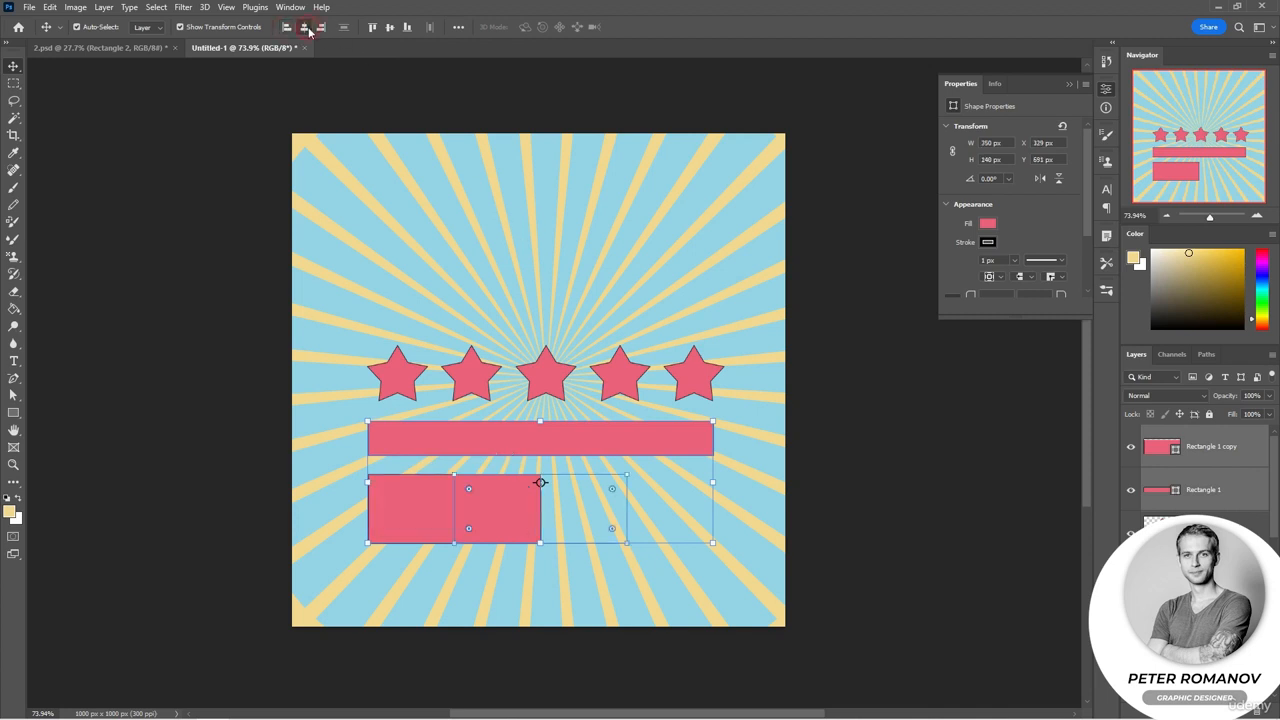
left_click(321, 28)
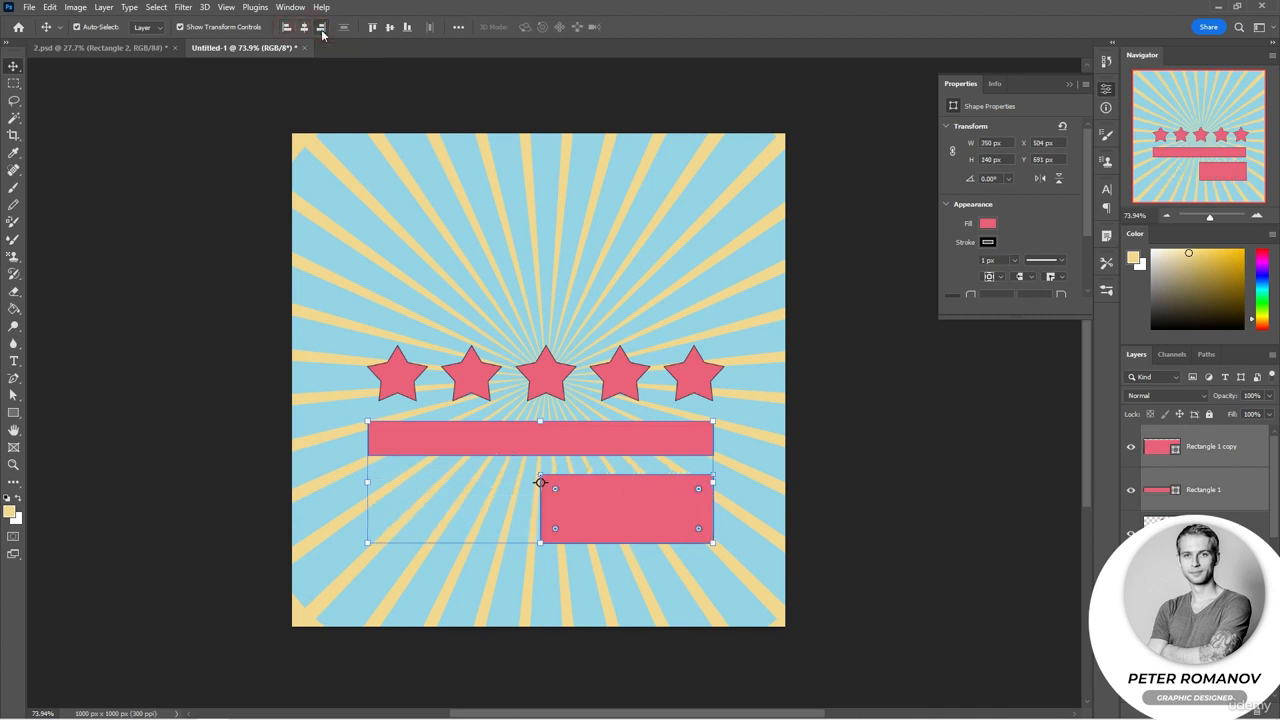
left_click(287, 28)
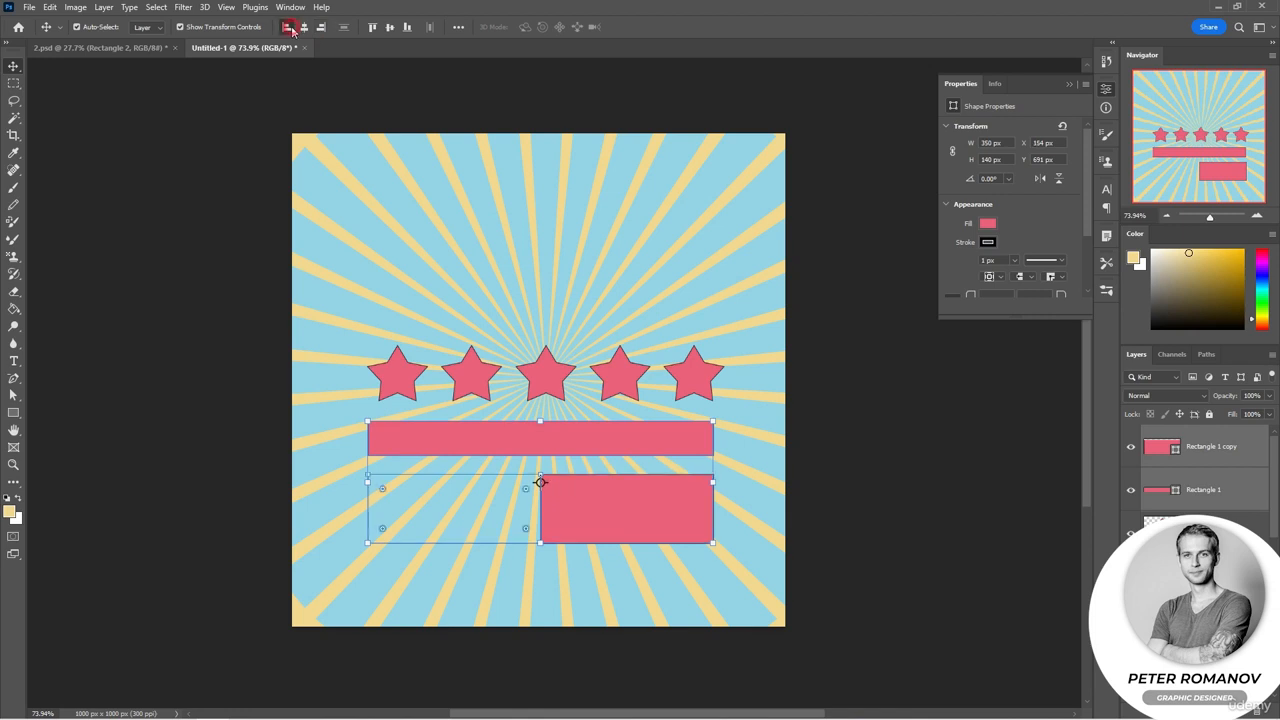
left_click(876, 484)
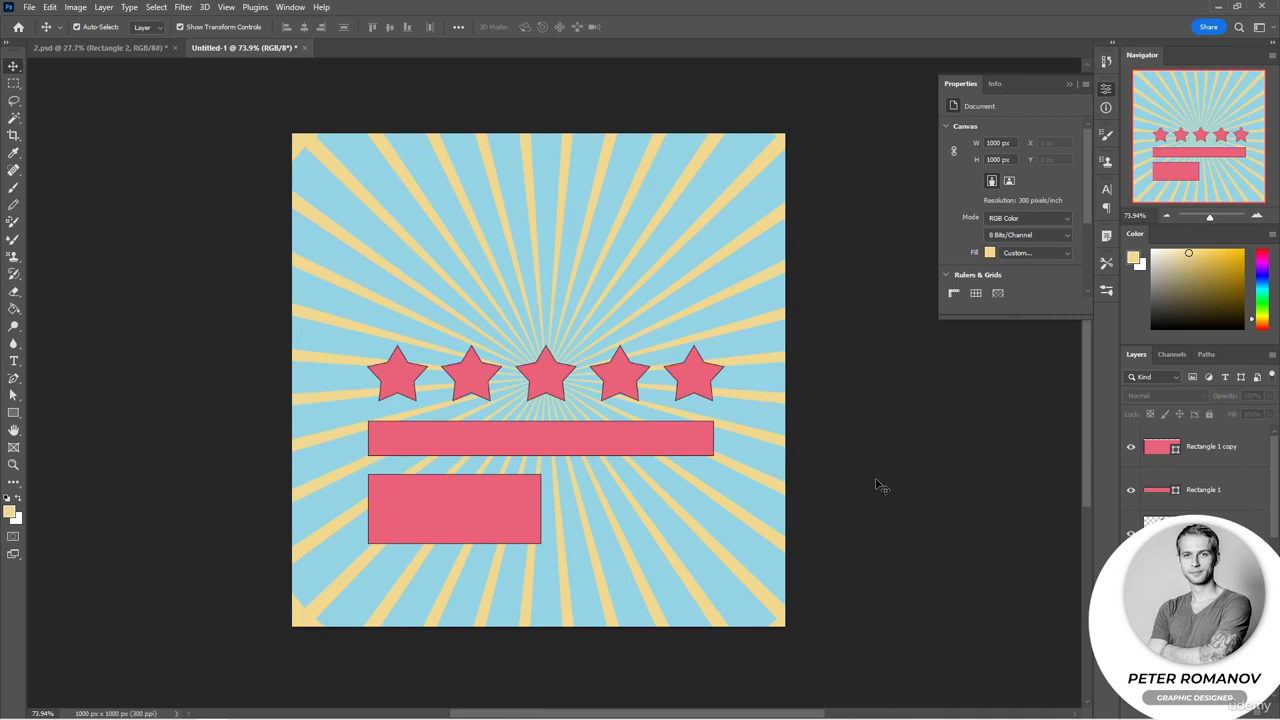
Step: Draw a circle about 342 px across above the stars with the Ellipse tool
scroll(1180, 535, "down", 1)
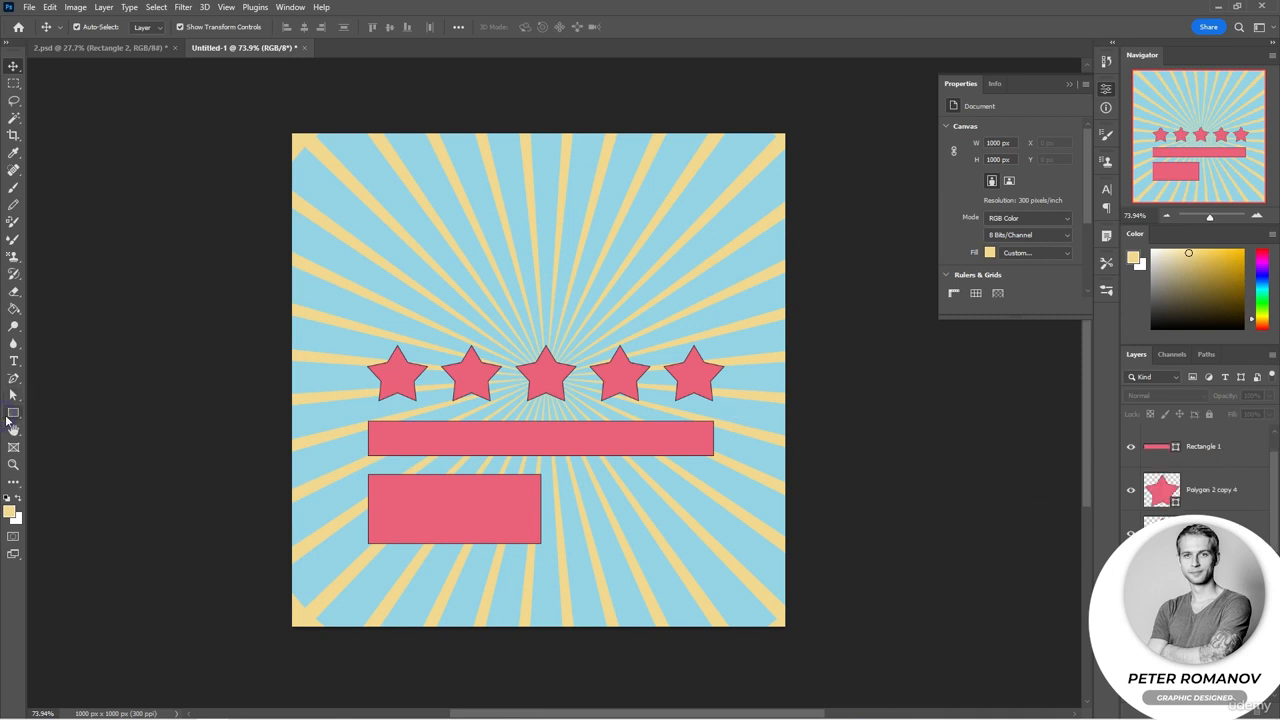
right_click(13, 414)
left_click(52, 425)
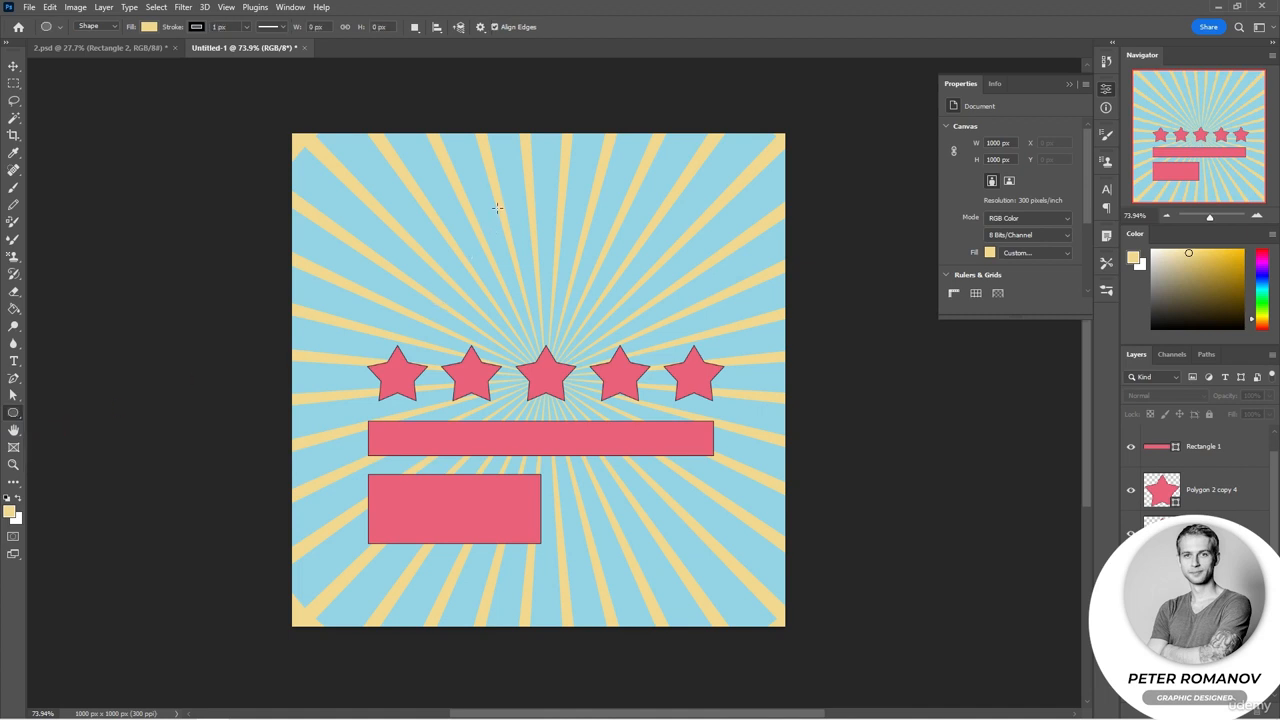
left_click_drag(460, 168, 718, 334)
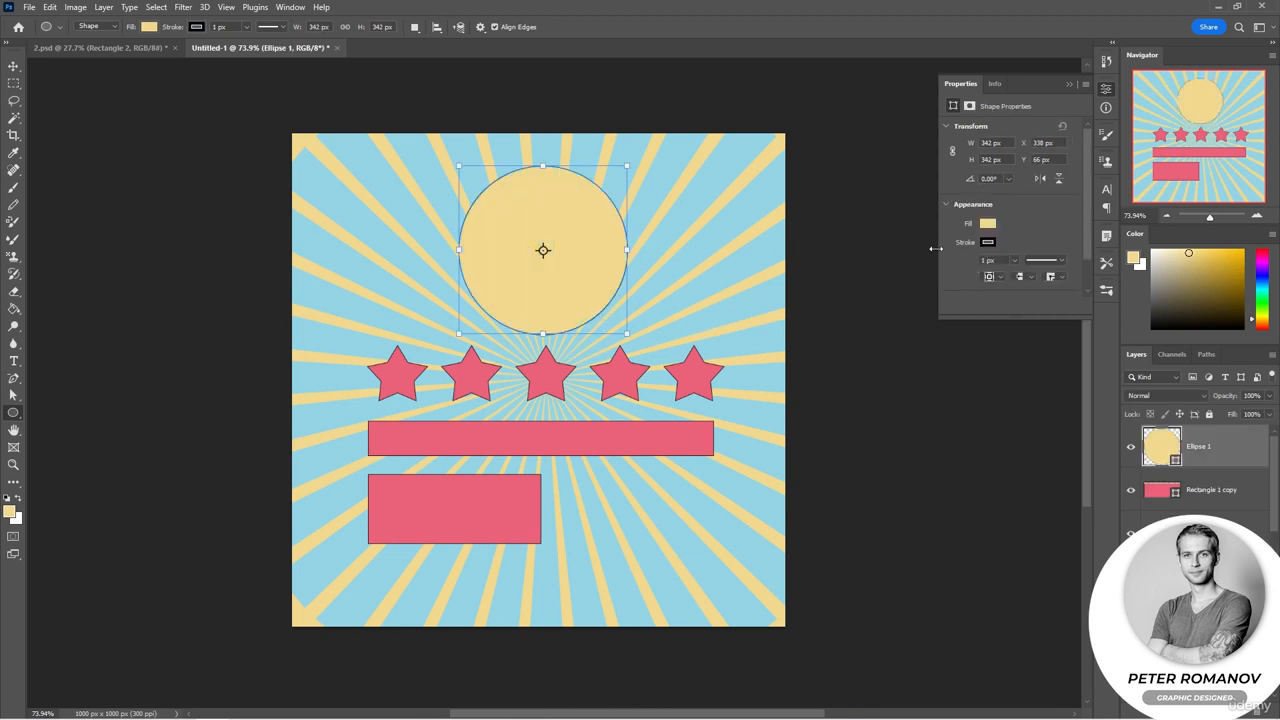
Step: Change the circle's fill to the pink #eb6379 sampled from one of the stars
left_click(989, 224)
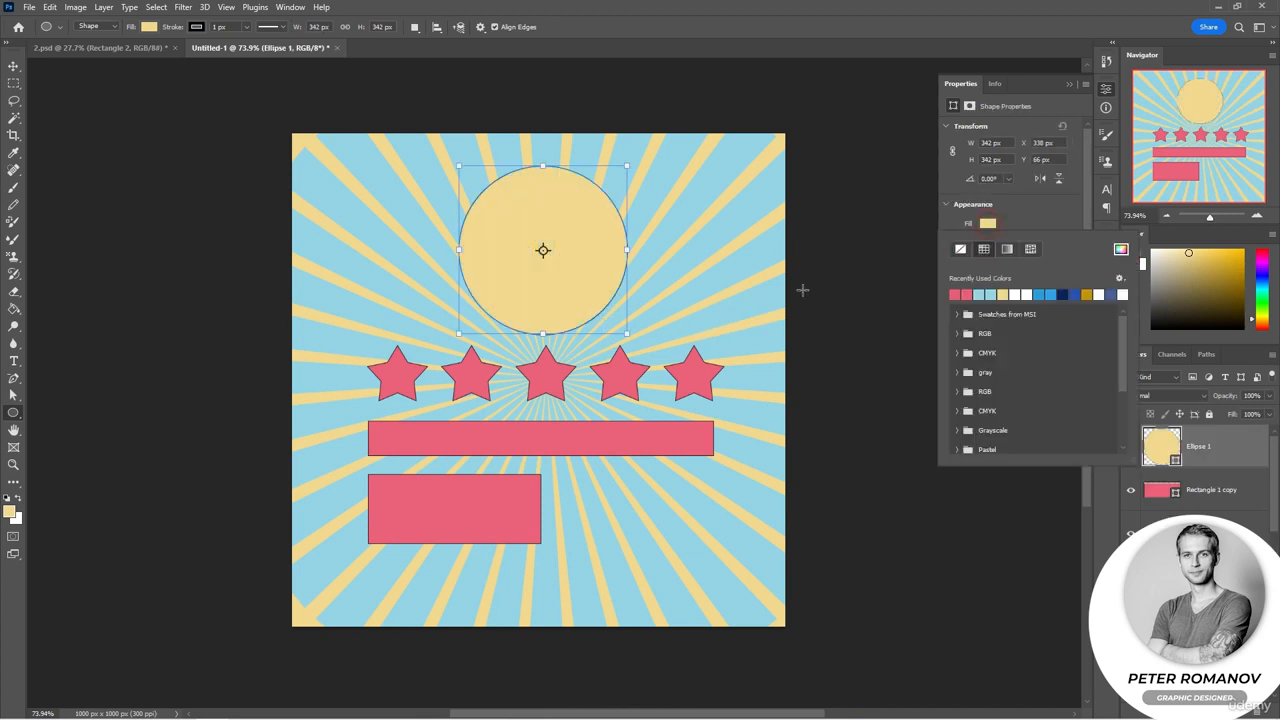
left_click(1120, 249)
left_click(692, 375)
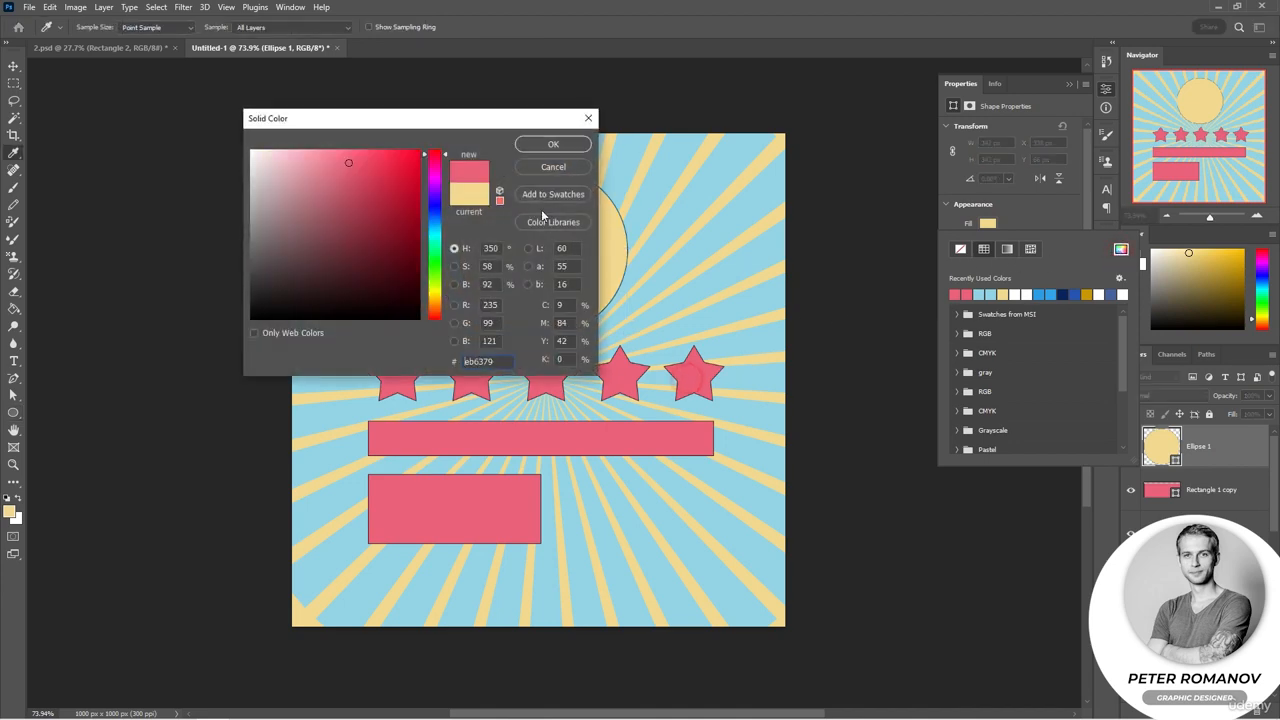
left_click(548, 144)
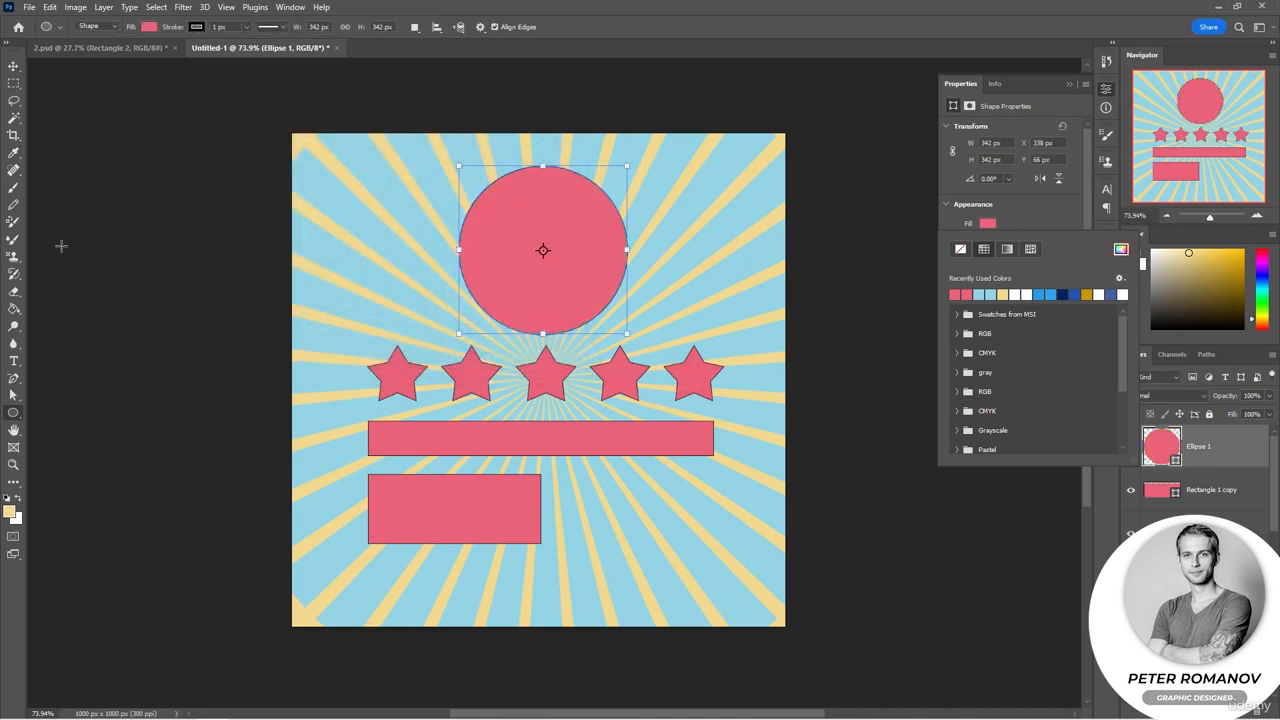
Step: Draw a five-pointed star about 214 px wide inside the circle with the Polygon tool
right_click(13, 412)
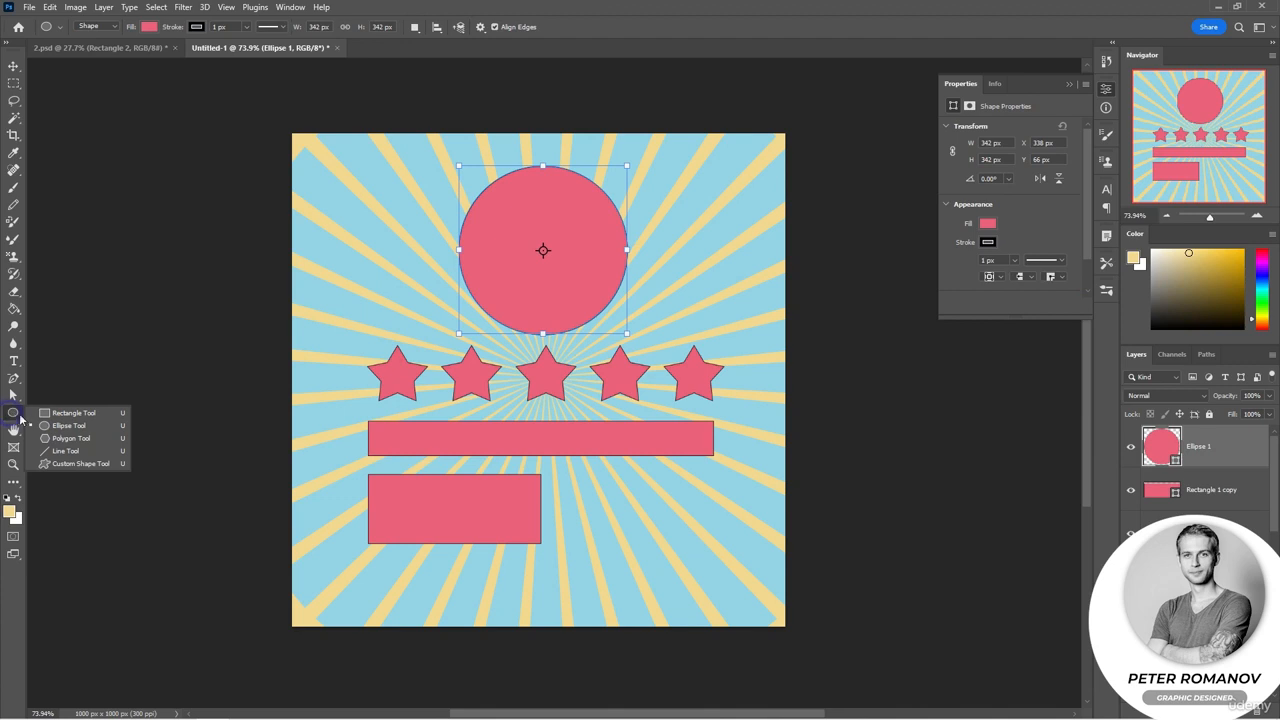
left_click(62, 441)
left_click_drag(500, 211, 598, 302)
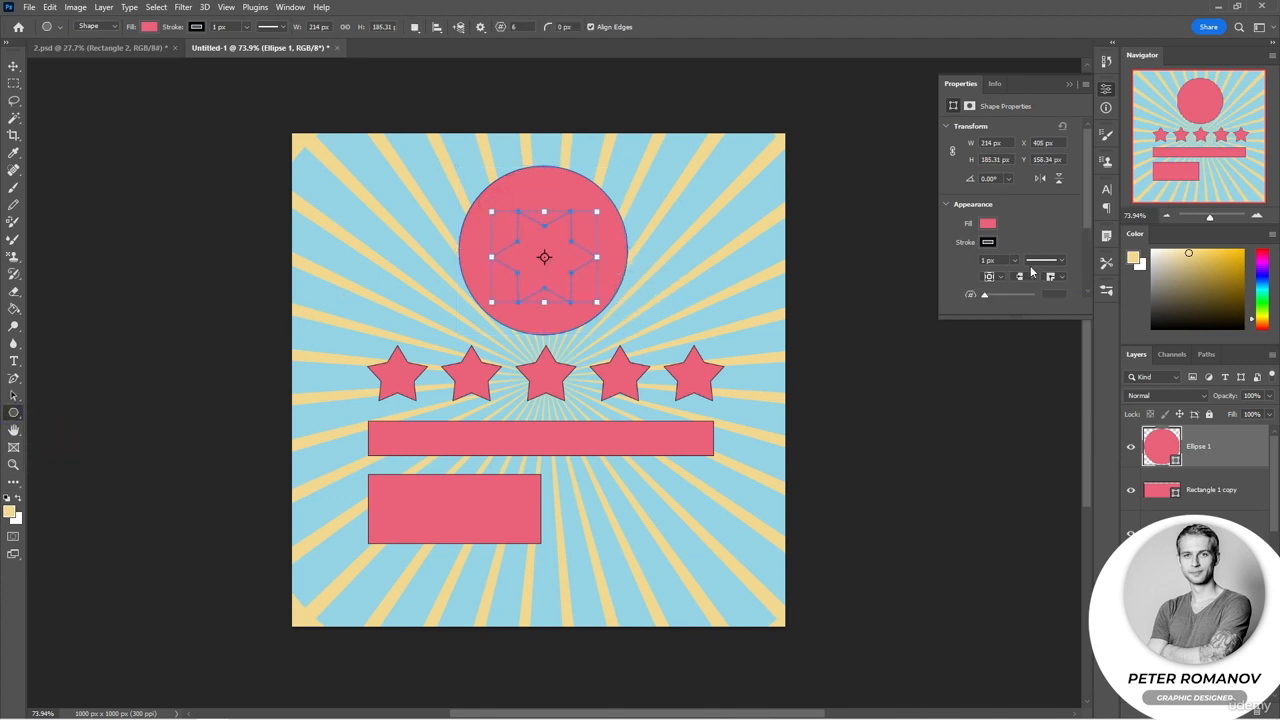
scroll(1031, 272, "down", 1)
left_click_drag(1055, 287, 1034, 280)
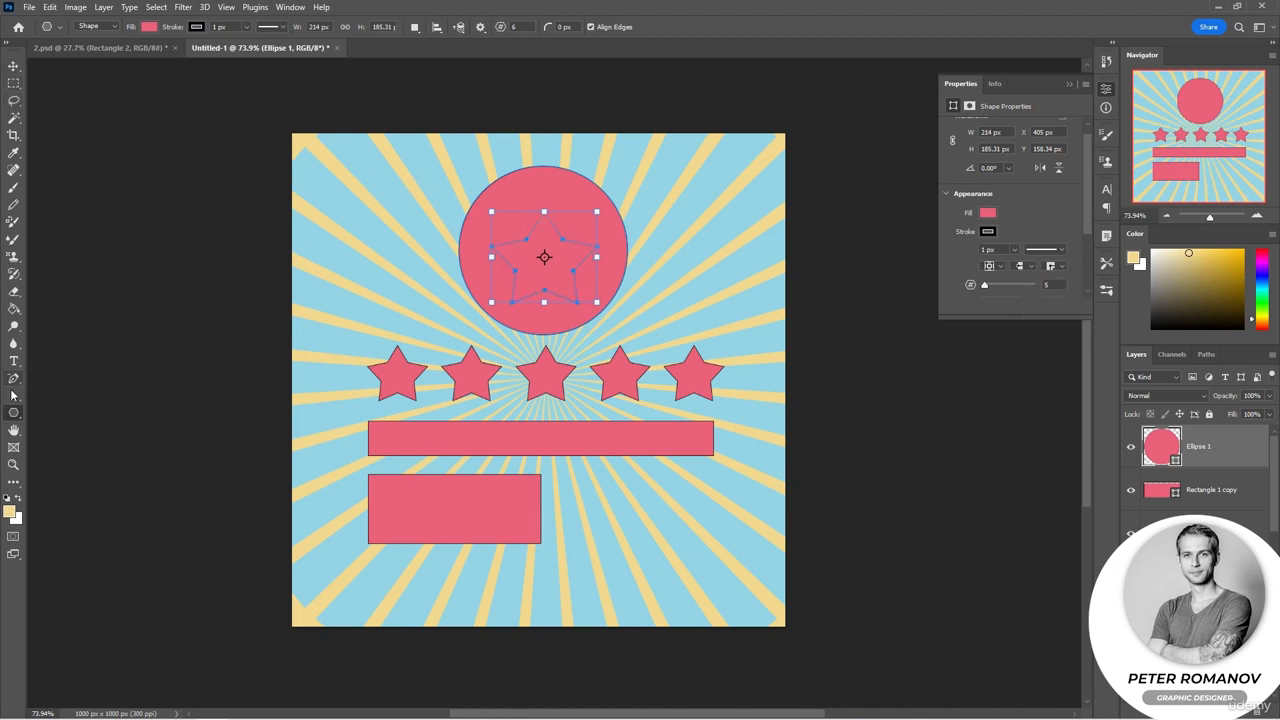
Step: Nudge the star upward and subtract it from the circle to cut a star-shaped hole in the badge
left_click(14, 396)
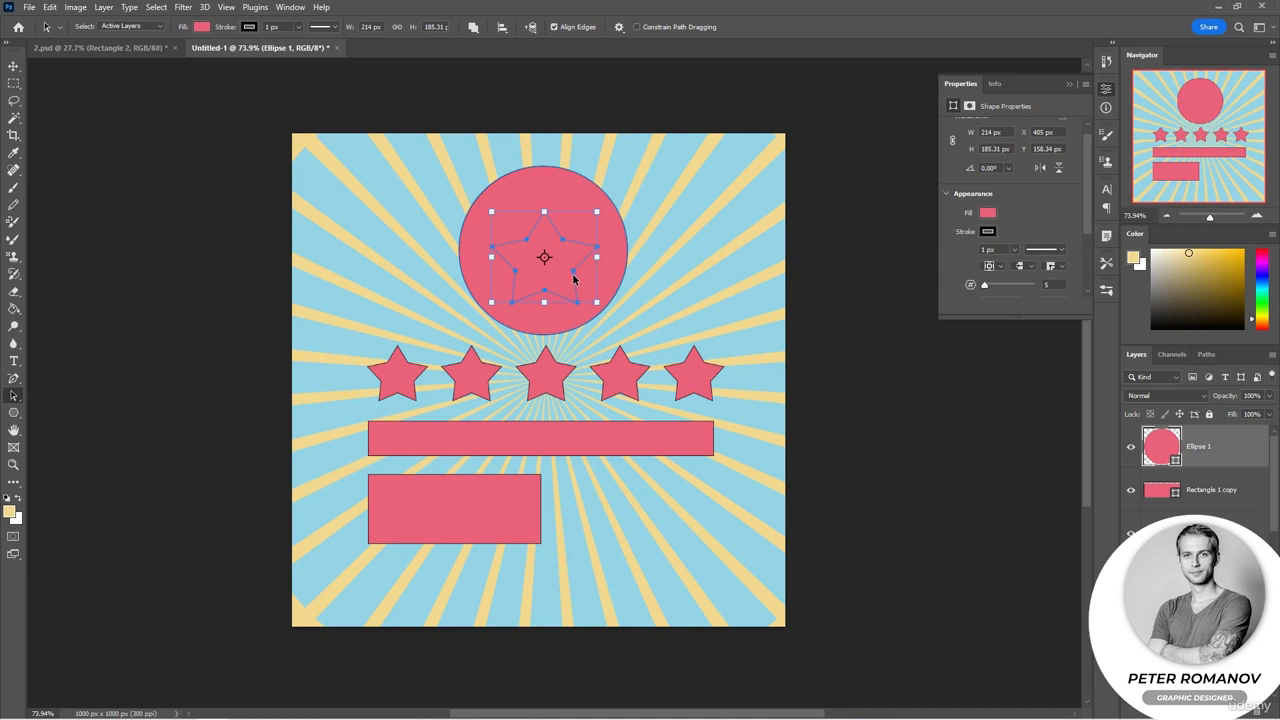
left_click_drag(574, 280, 572, 265)
key("ctrl+t")
left_click(473, 27)
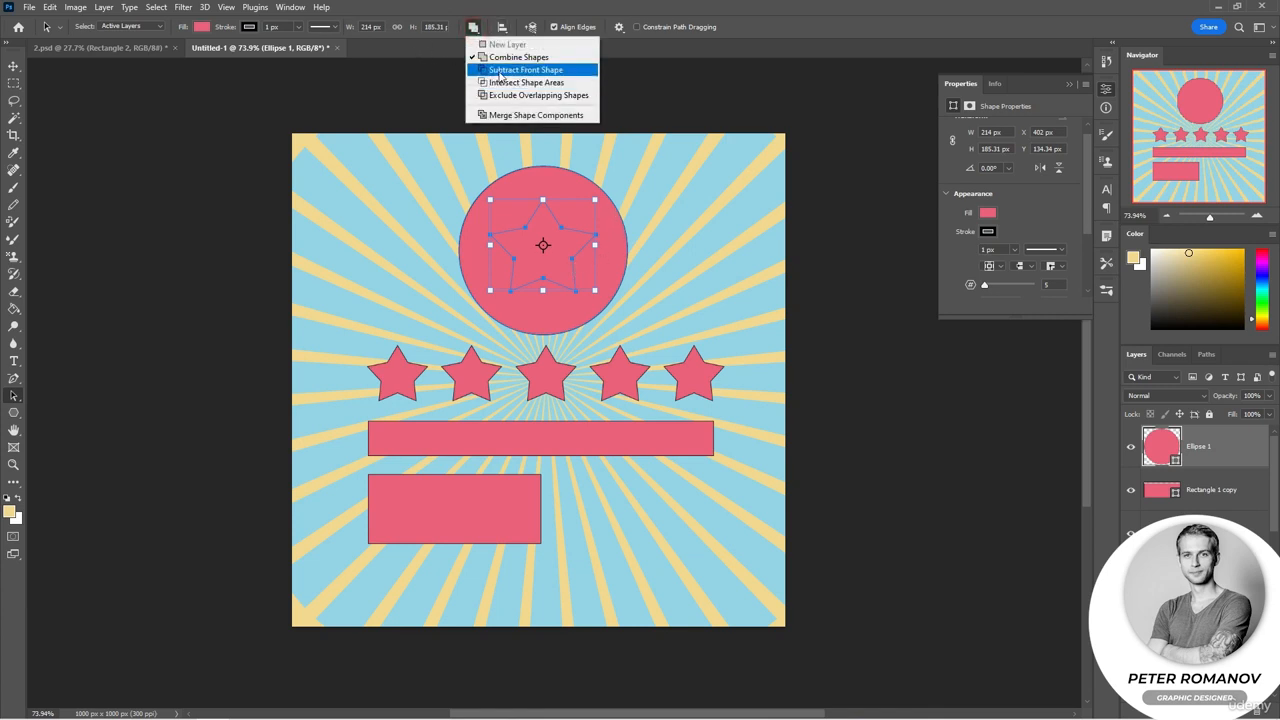
left_click(502, 72)
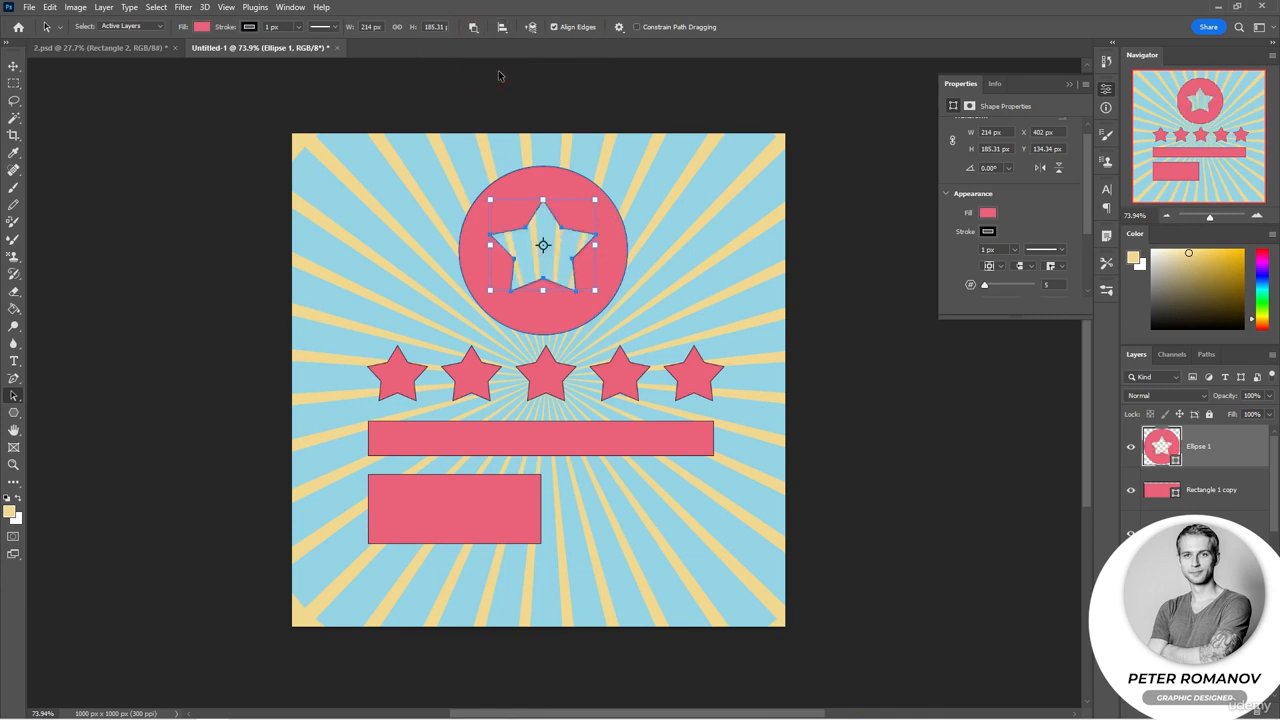
left_click(846, 230)
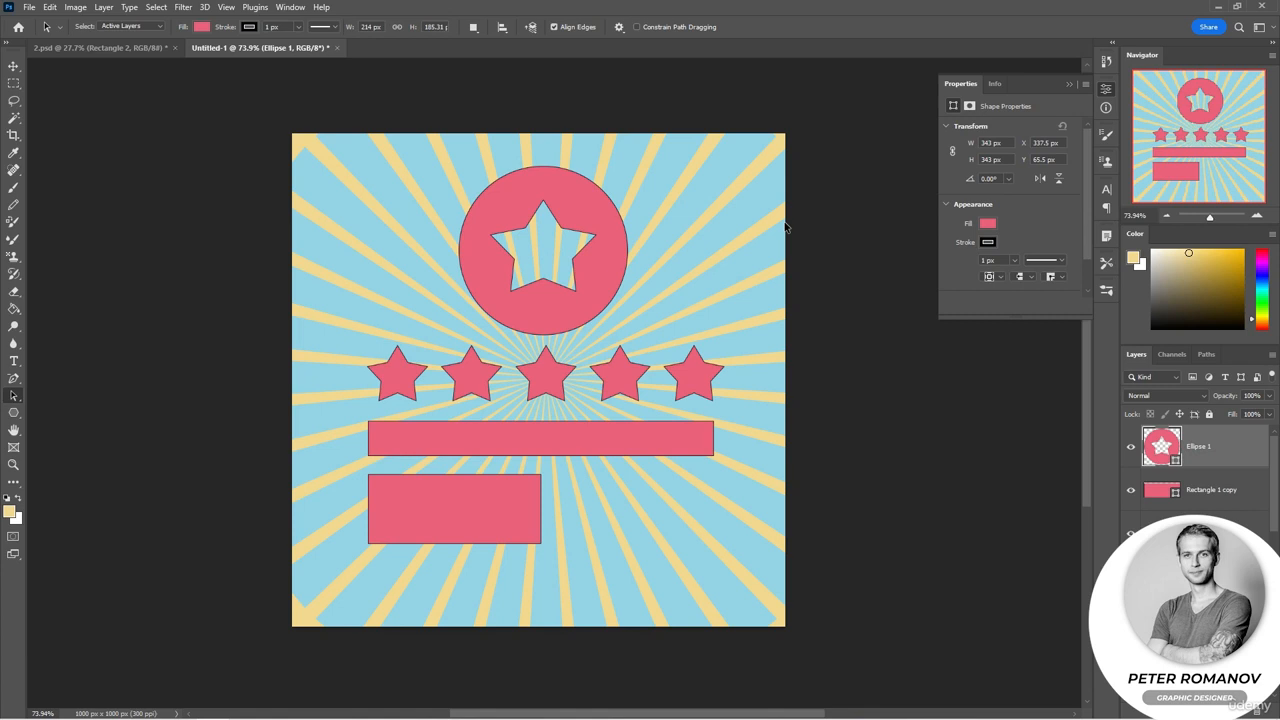
left_click(531, 27)
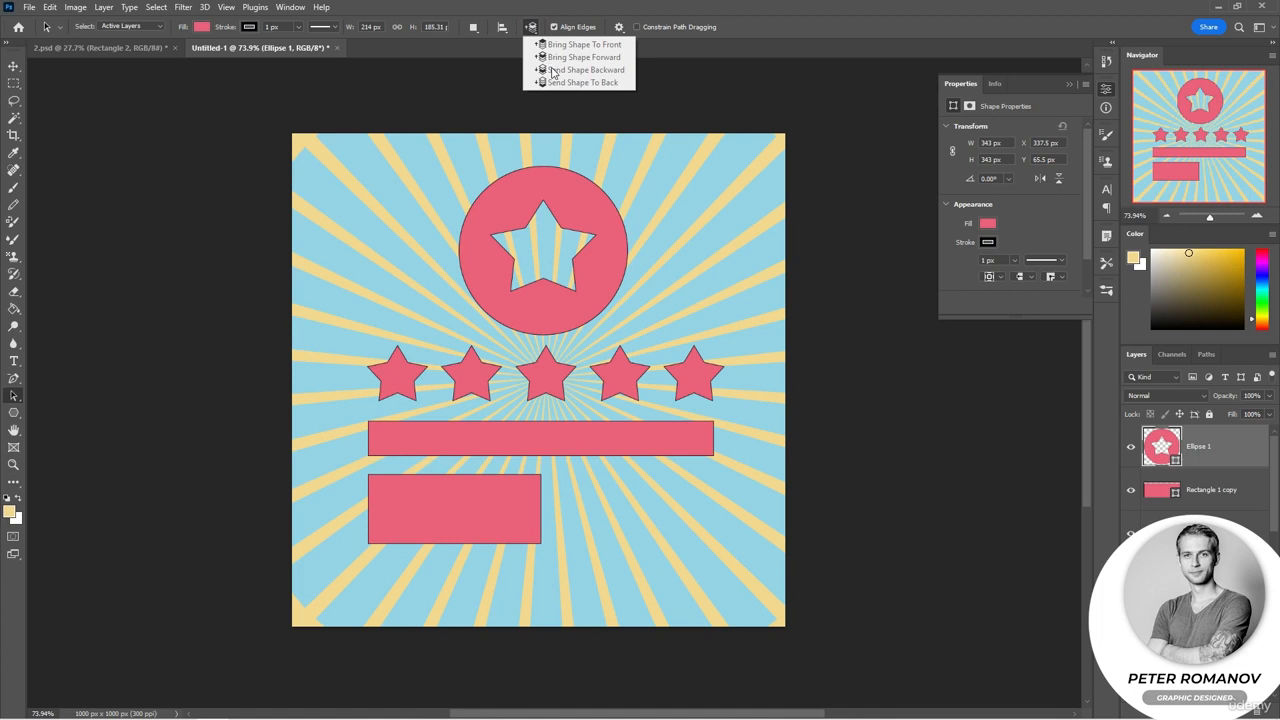
left_click(530, 28)
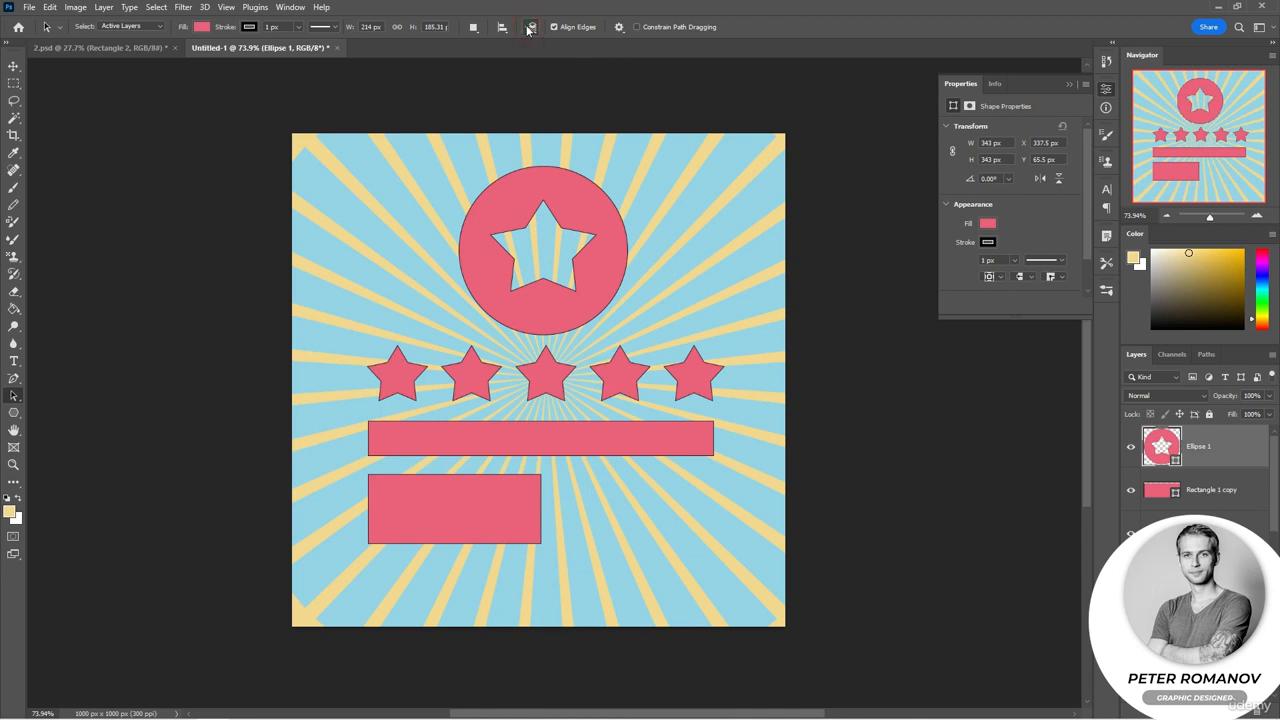
left_click(95, 48)
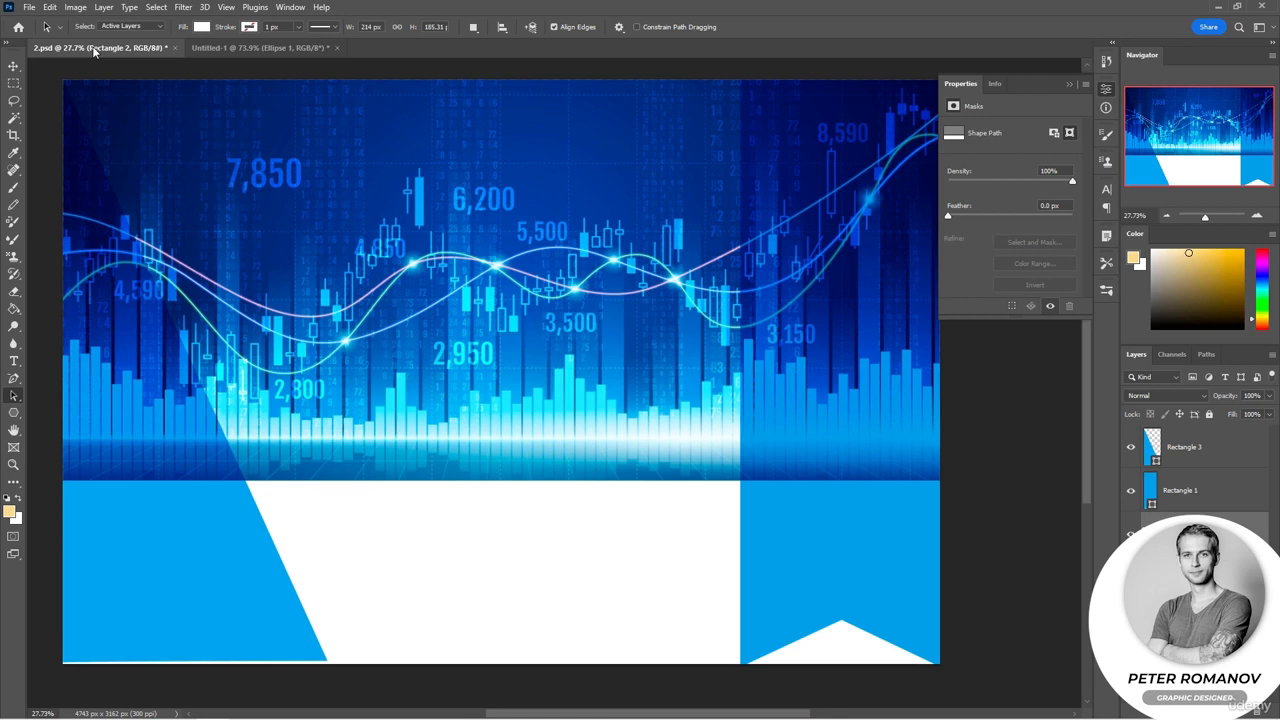
left_click(232, 51)
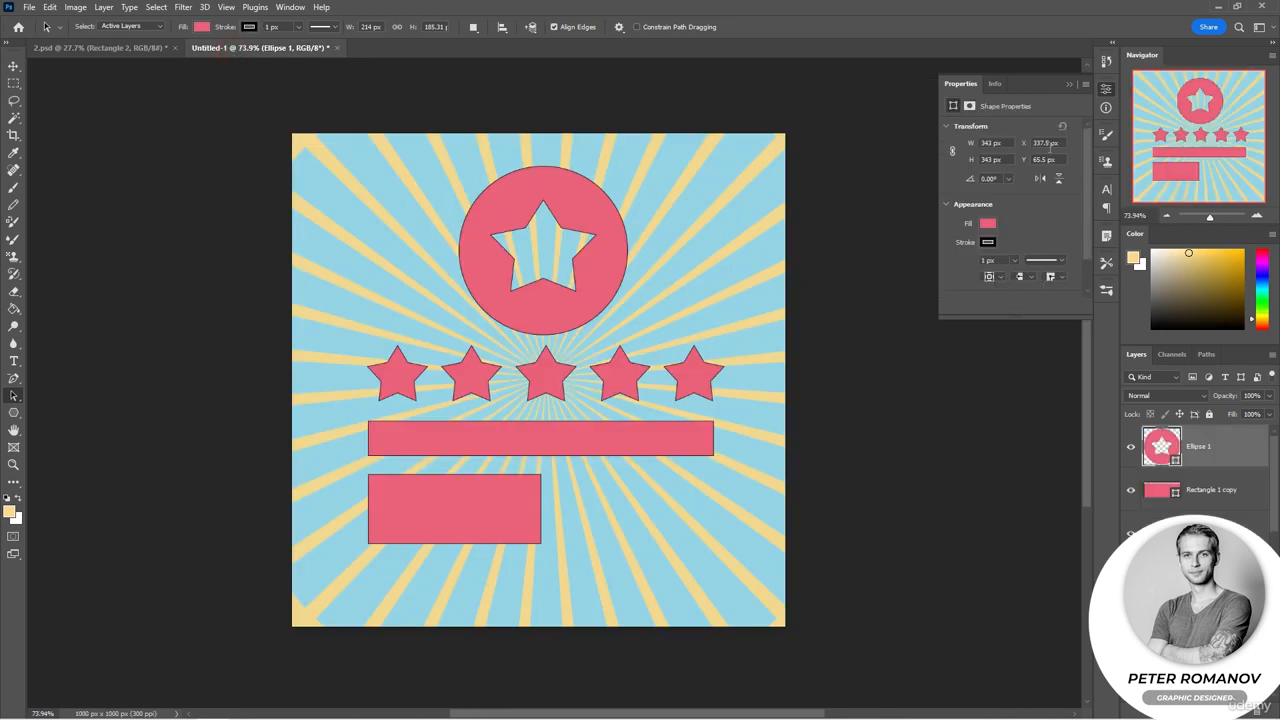
left_click(1068, 85)
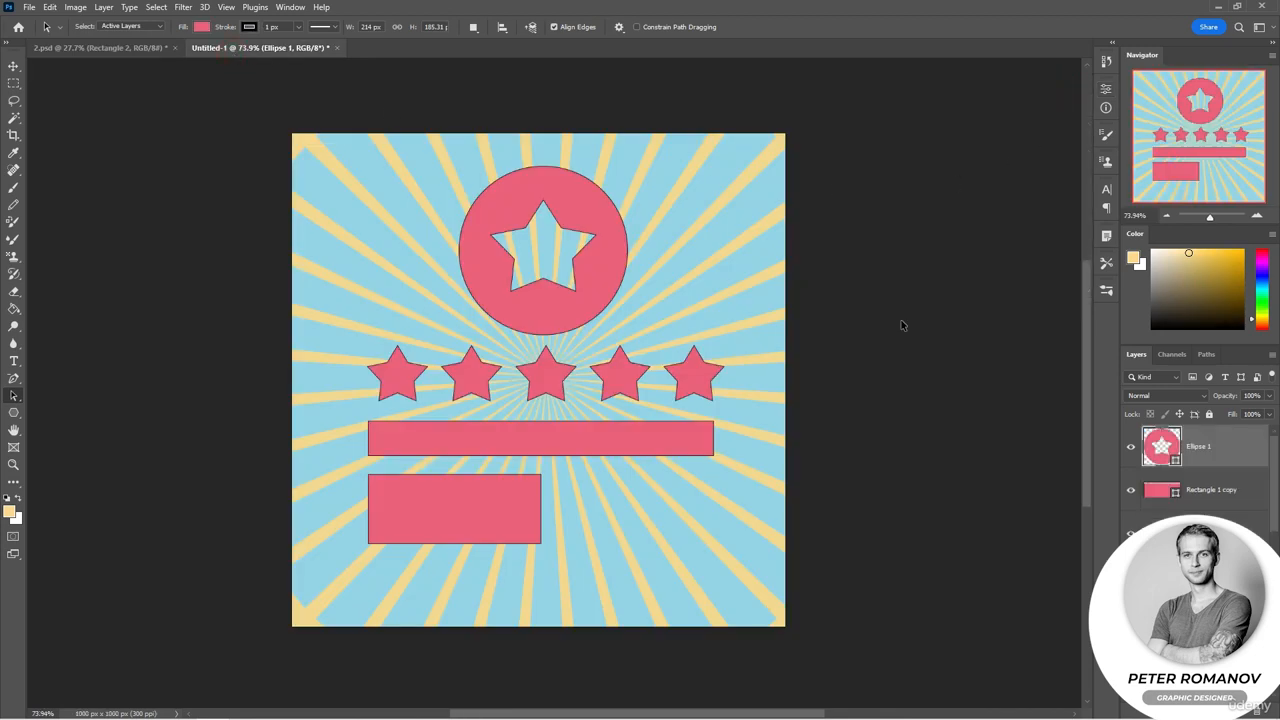